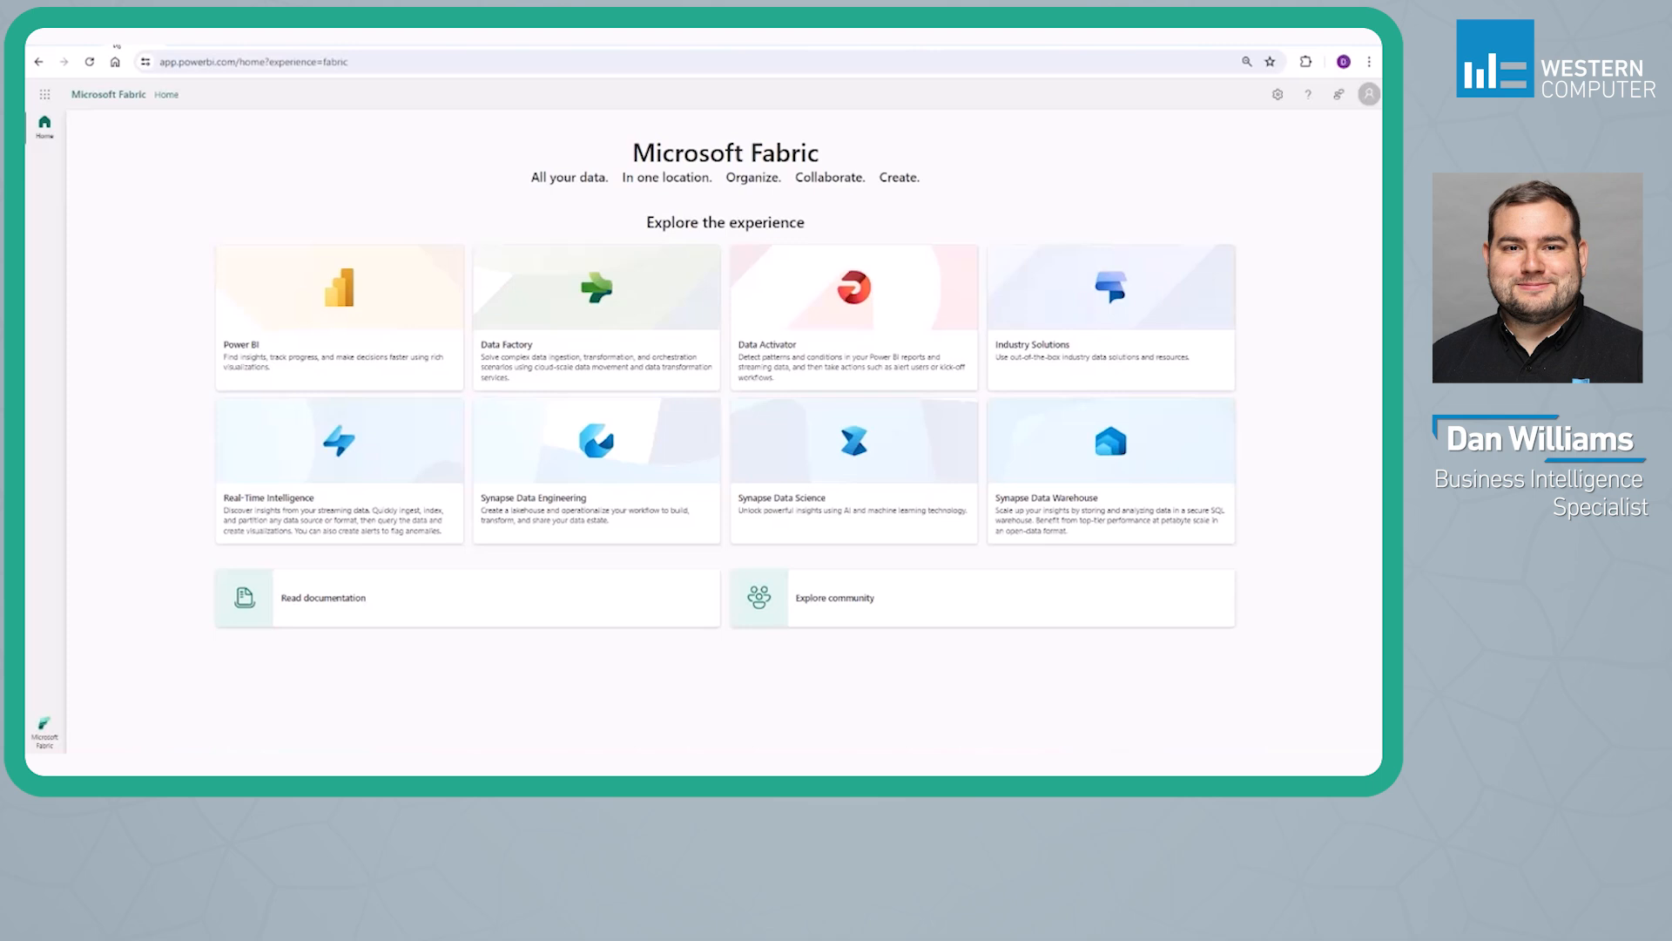
# Look over the list of available Microsoft Fabric experiences and the Synapse Data Warehouse home page
pyautogui.click(37, 728)
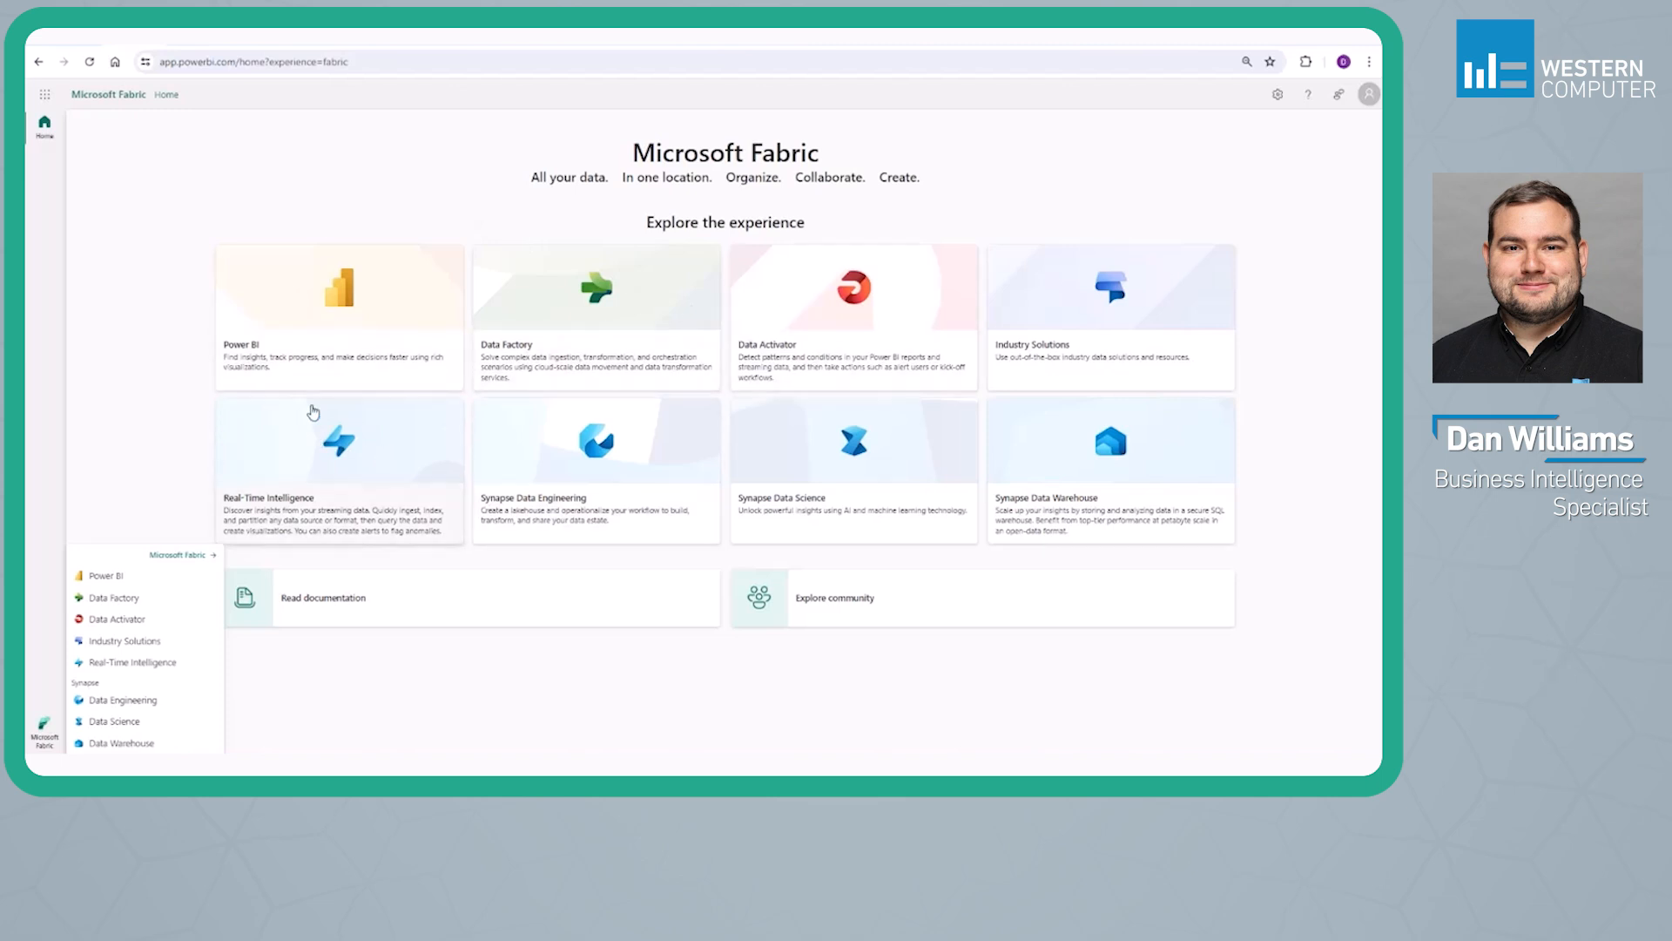
pyautogui.click(305, 193)
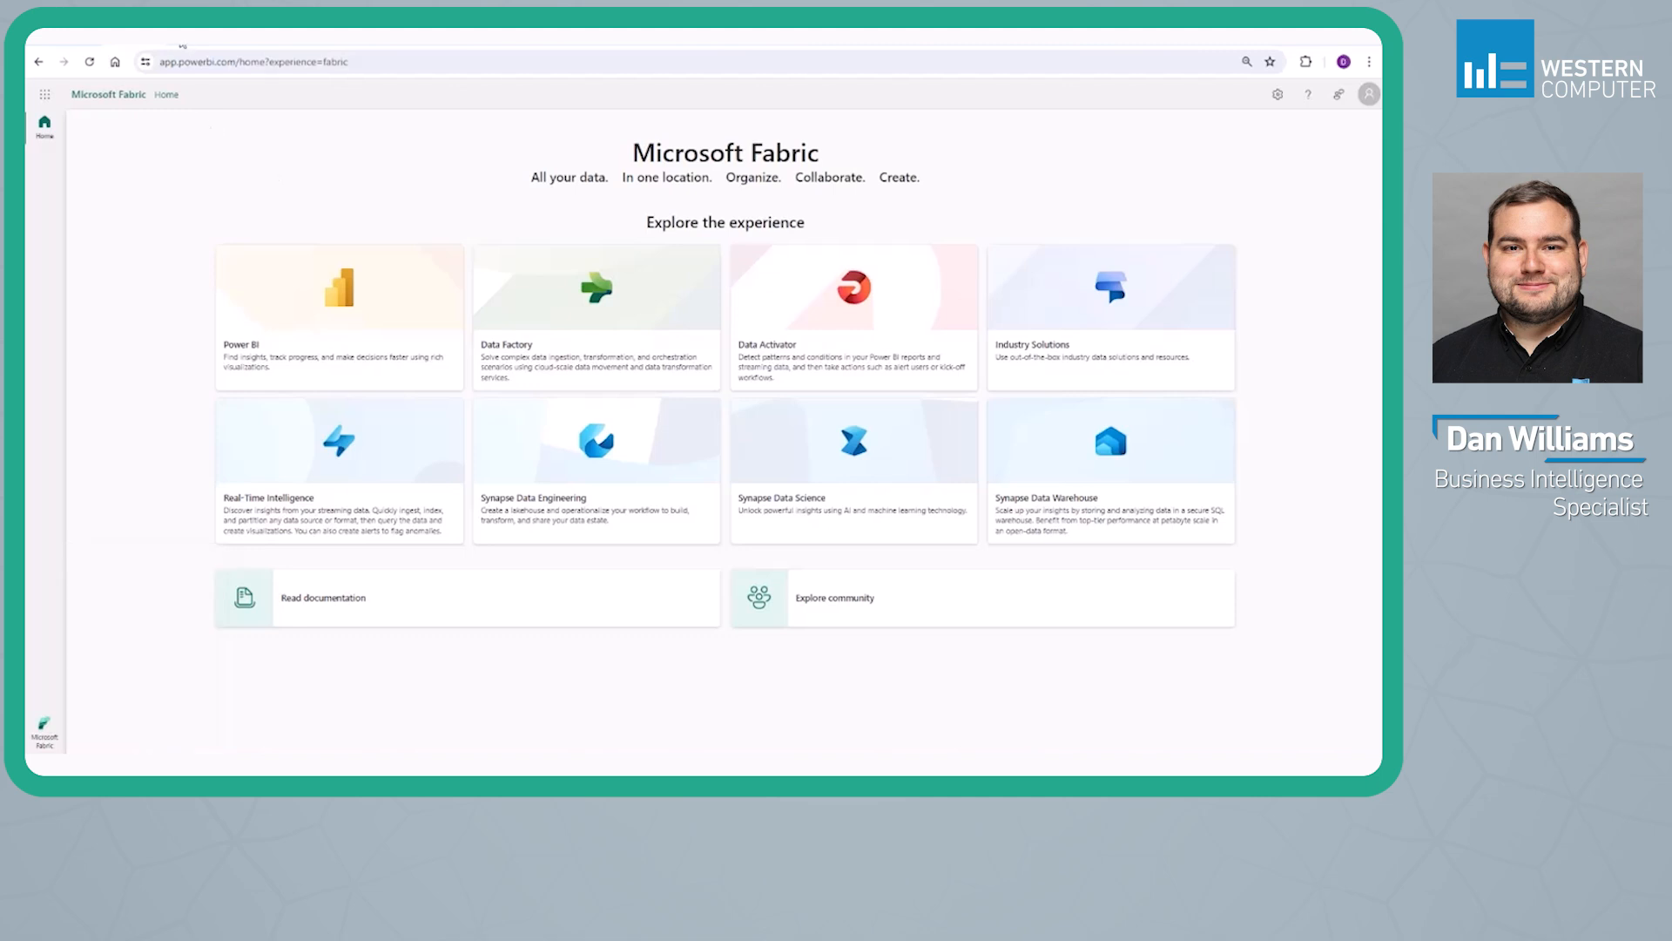
pyautogui.click(181, 39)
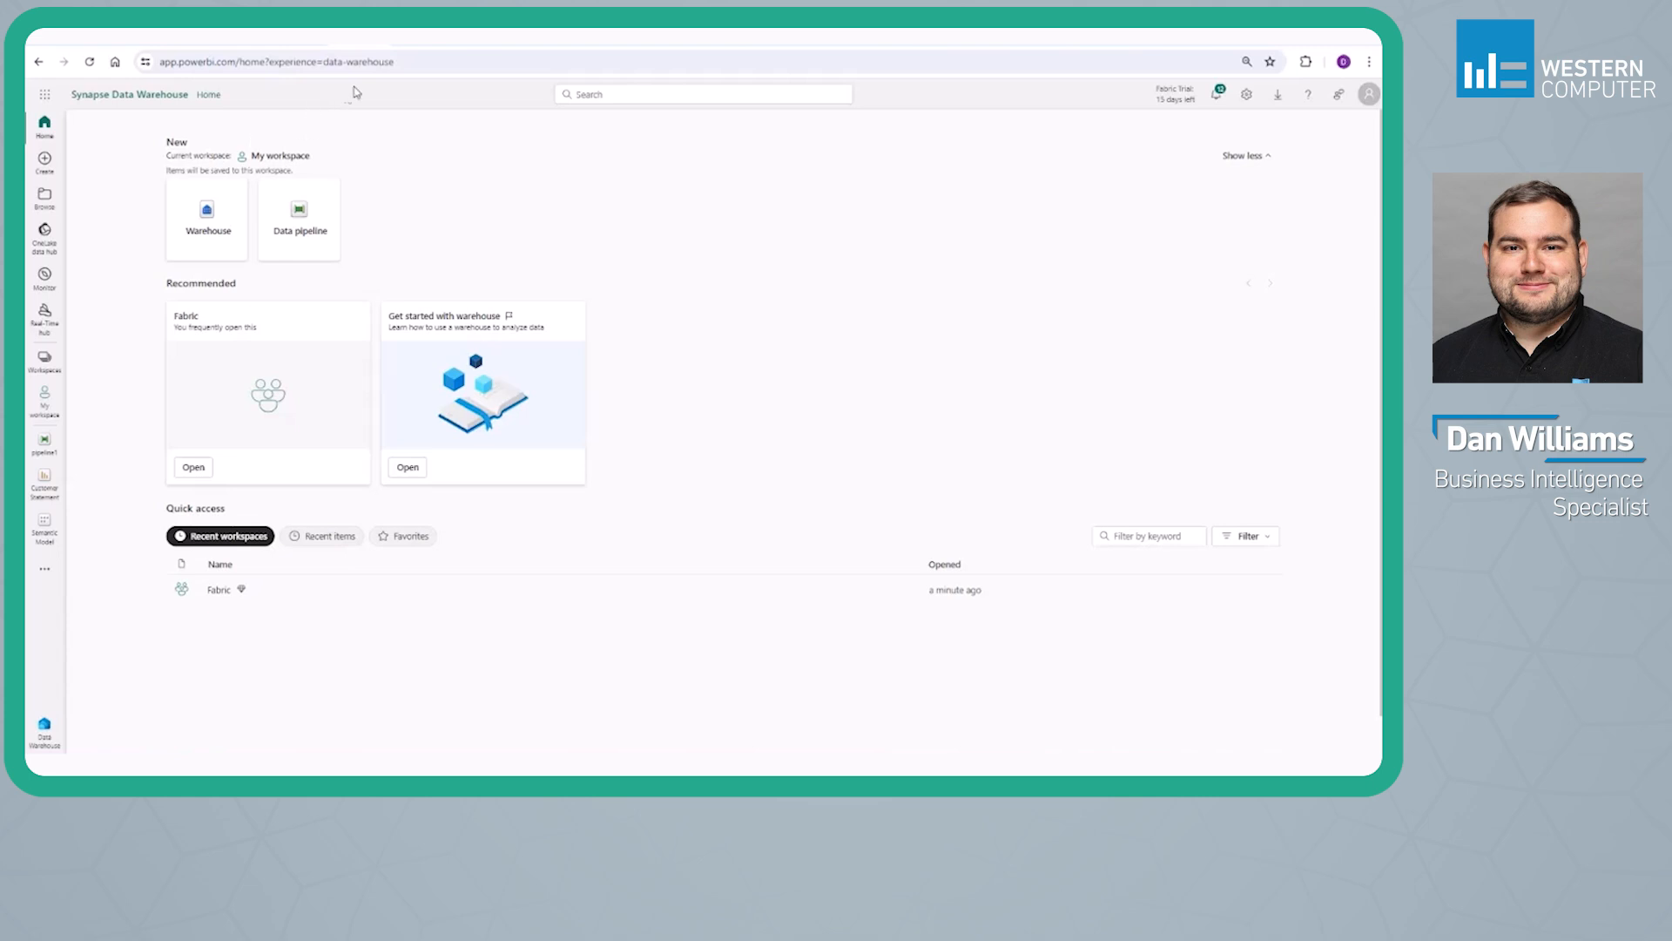
# Switch to the Power BI experience and open the Fabric workspace from the list of workspaces
pyautogui.click(413, 40)
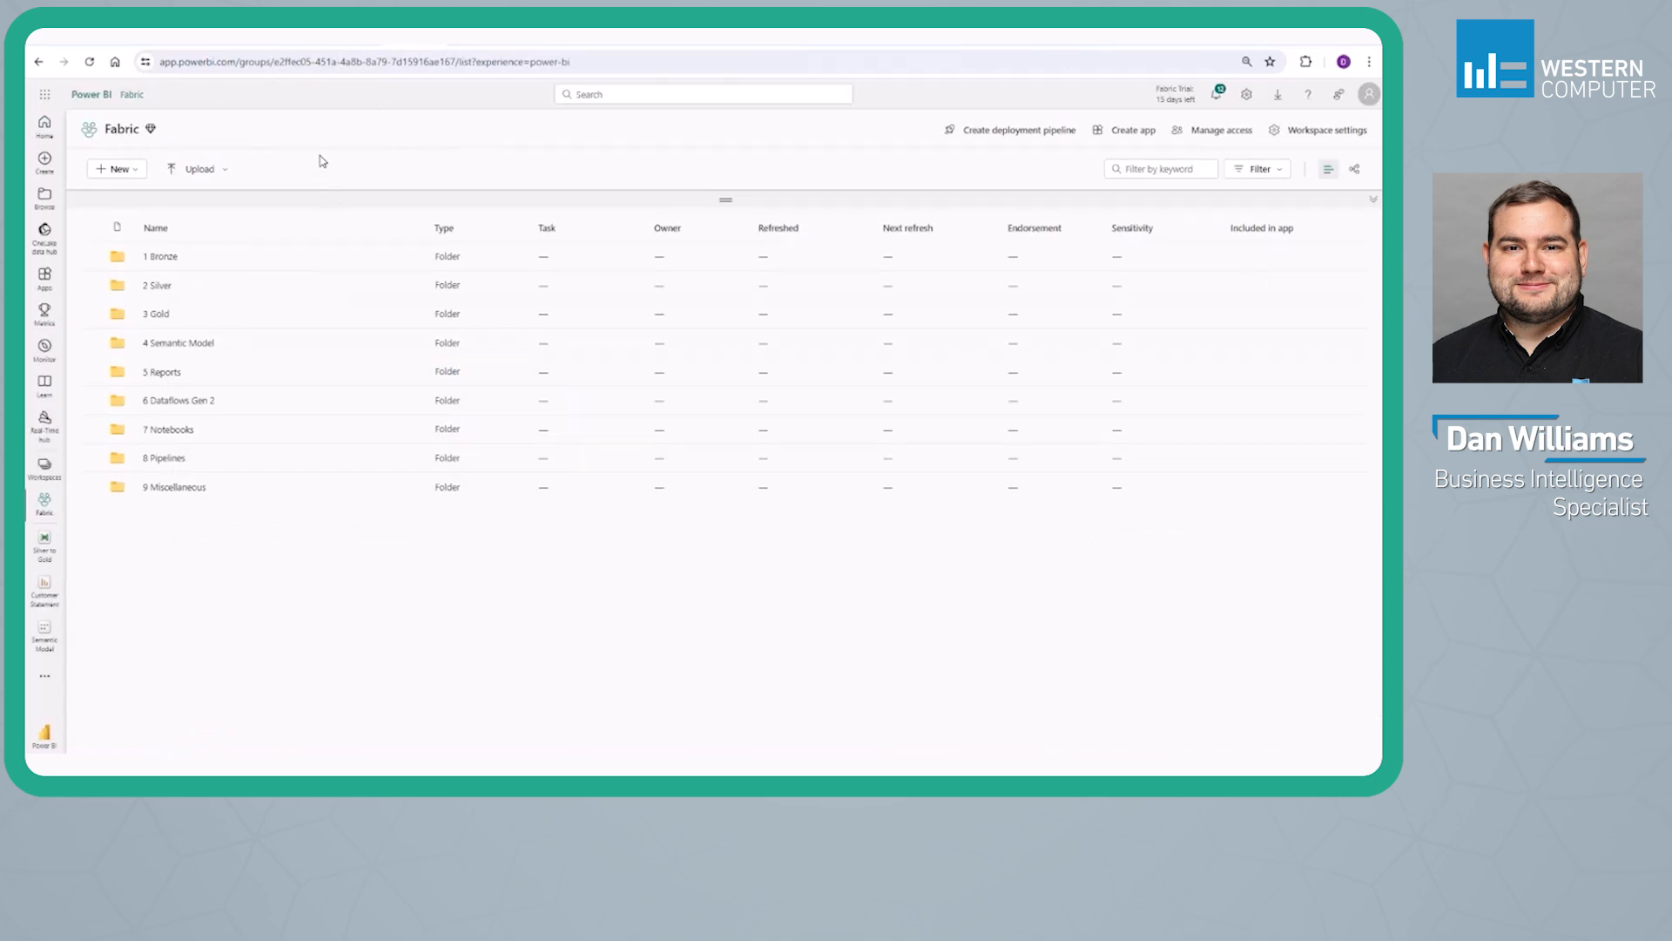
pyautogui.click(45, 468)
pyautogui.click(133, 264)
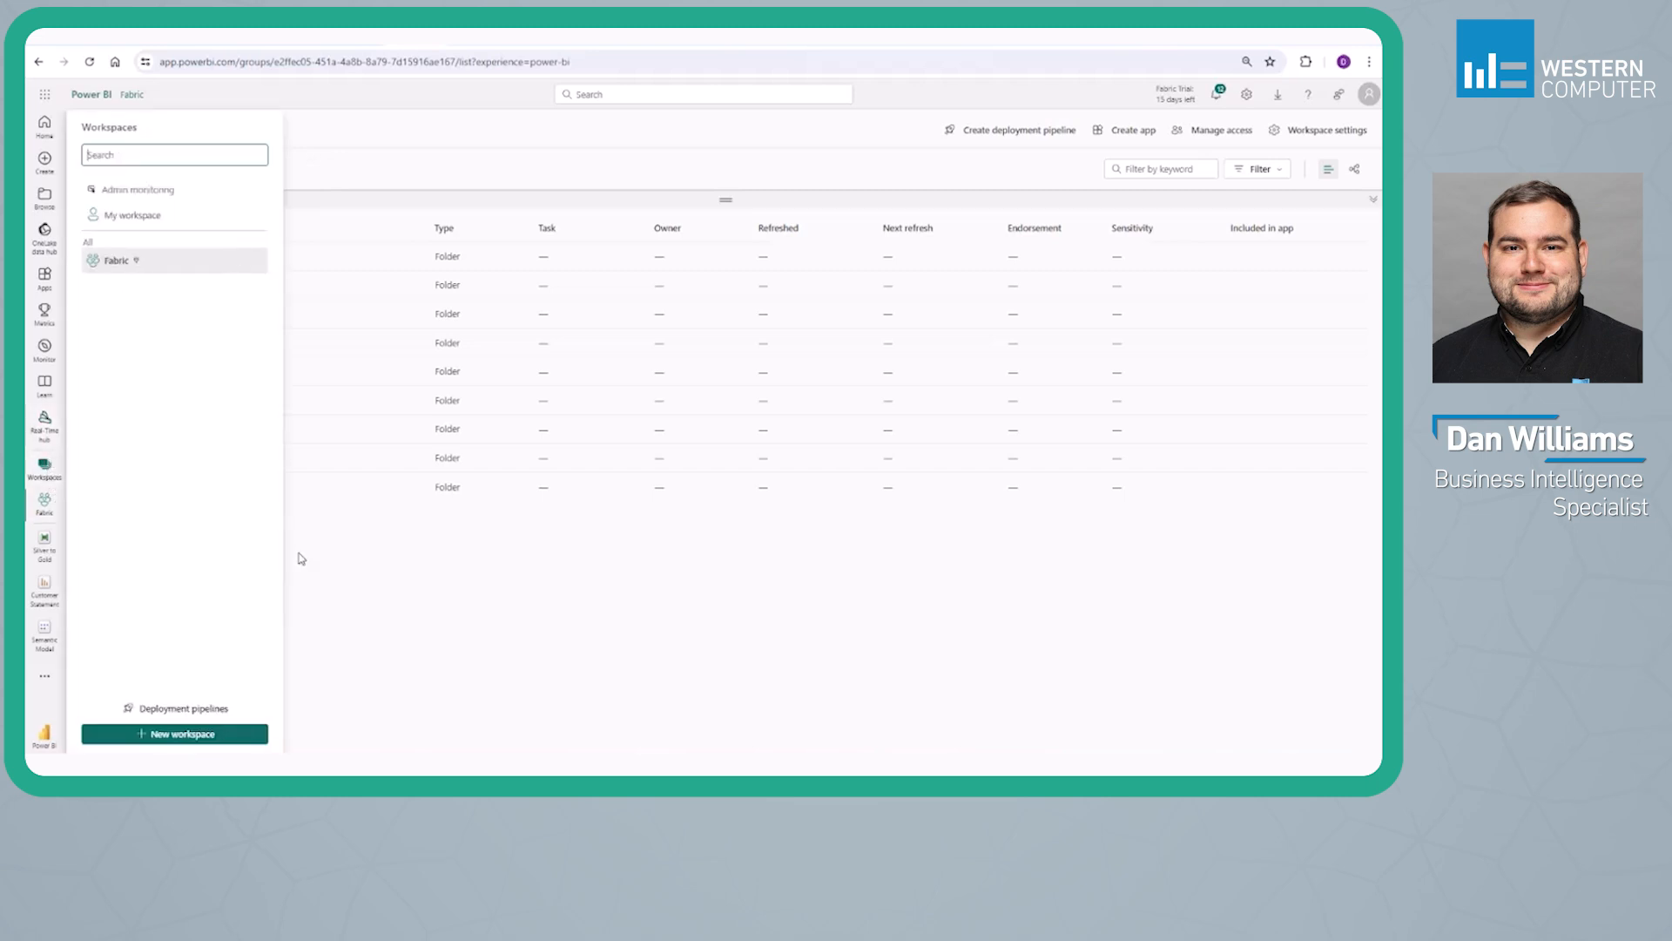
# Review the license modes offered in the Fabric workspace's license configuration, and close the workspace settings without changing anything
pyautogui.click(1286, 133)
pyautogui.click(823, 189)
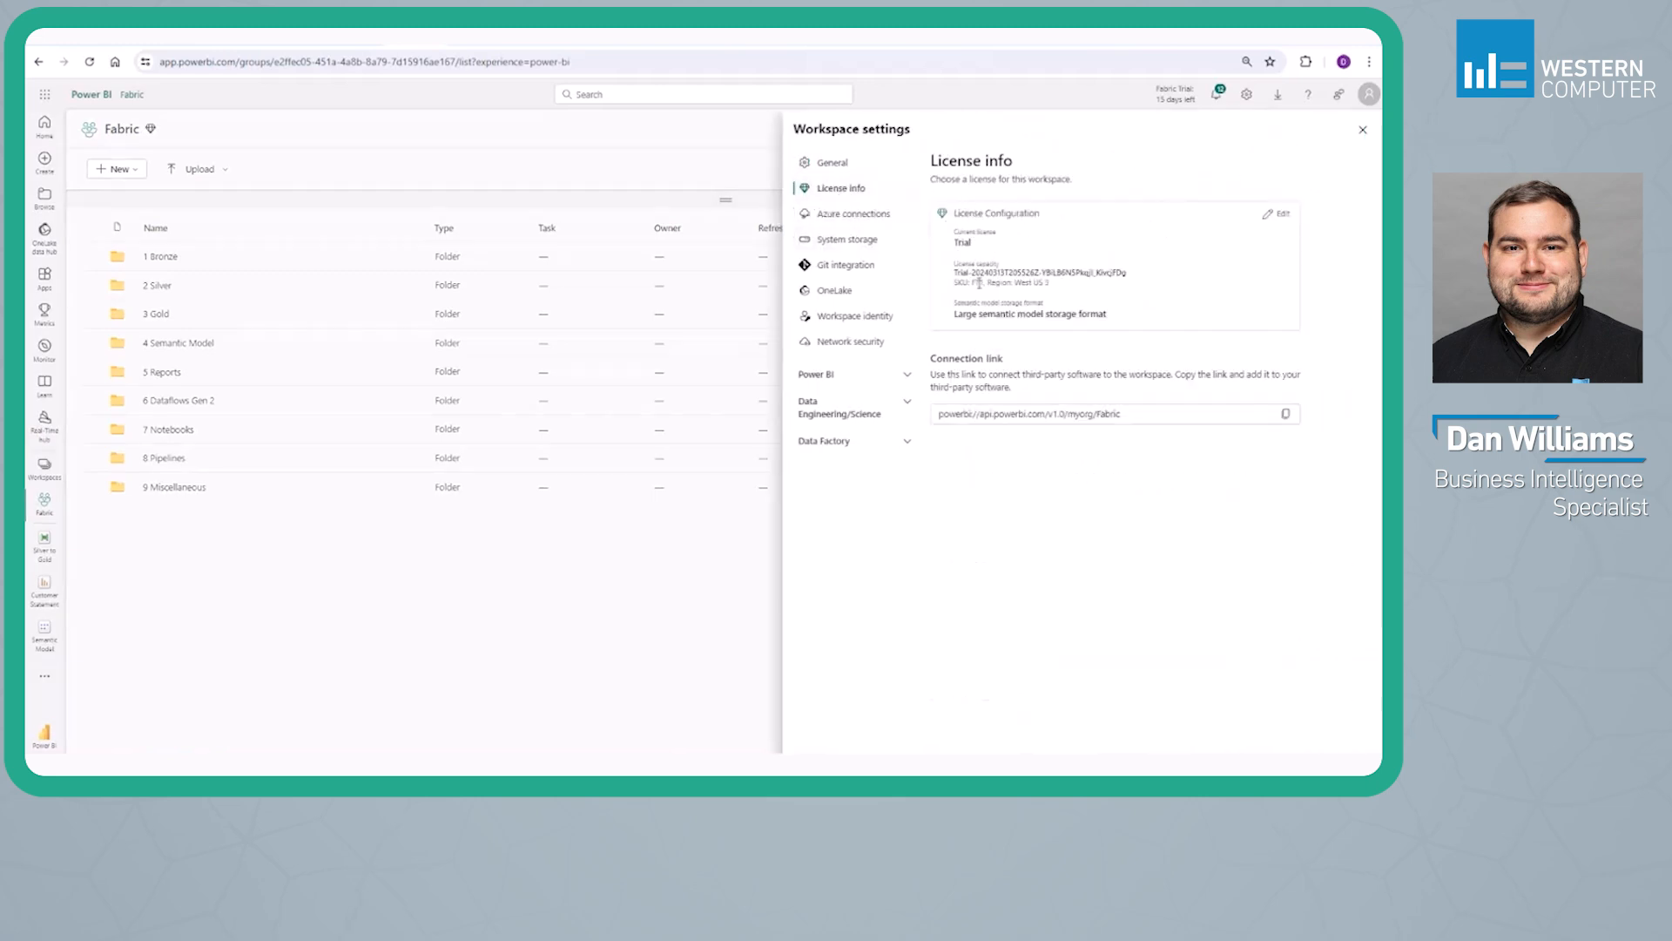
pyautogui.click(1284, 214)
pyautogui.scroll(-2, 1077, 390)
pyautogui.scroll(2, 1077, 389)
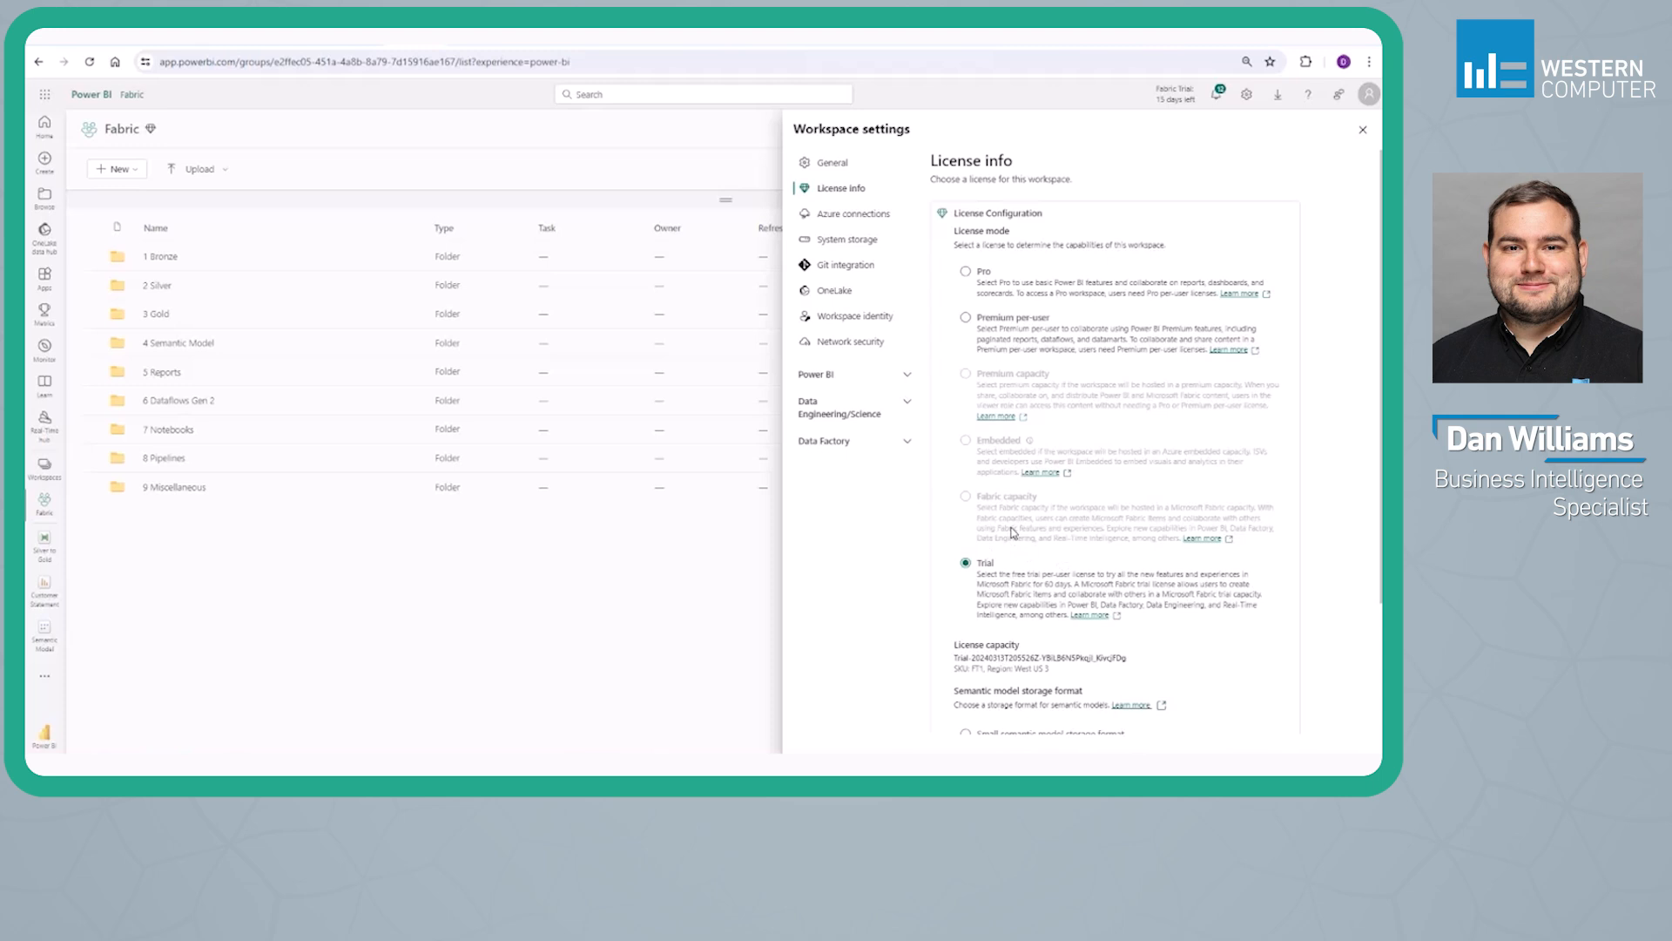
pyautogui.click(411, 182)
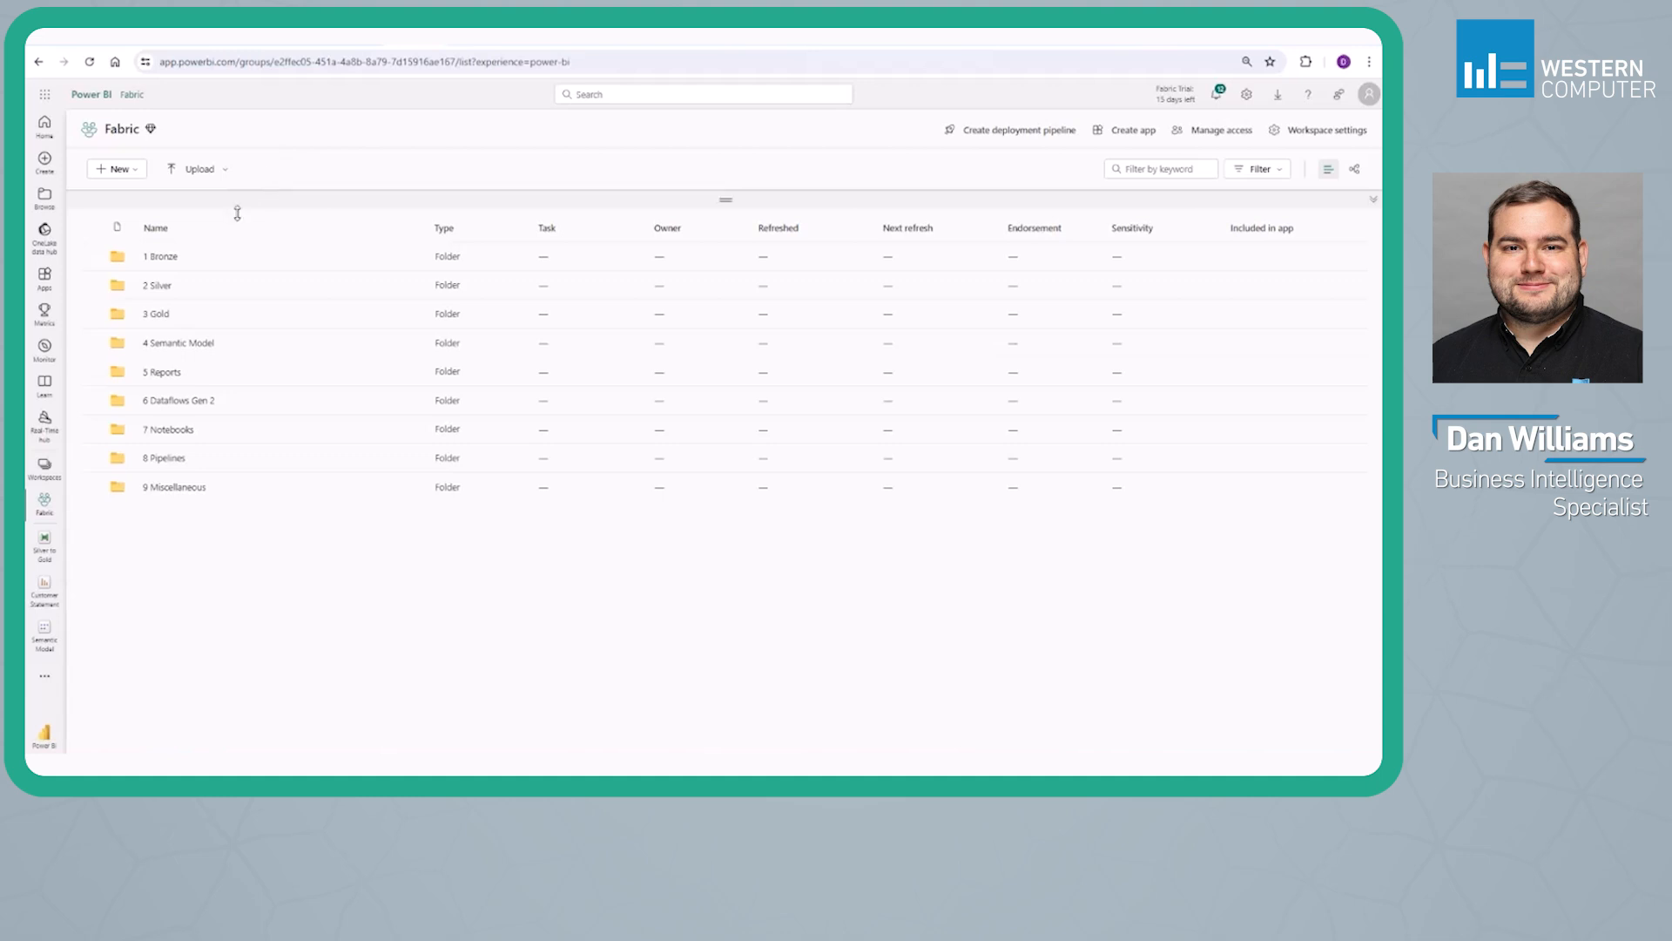
# Examine the contents of the 1 Bronze, 2 Silver and 3 Gold folders, returning to the Fabric workspace root after each
pyautogui.click(162, 257)
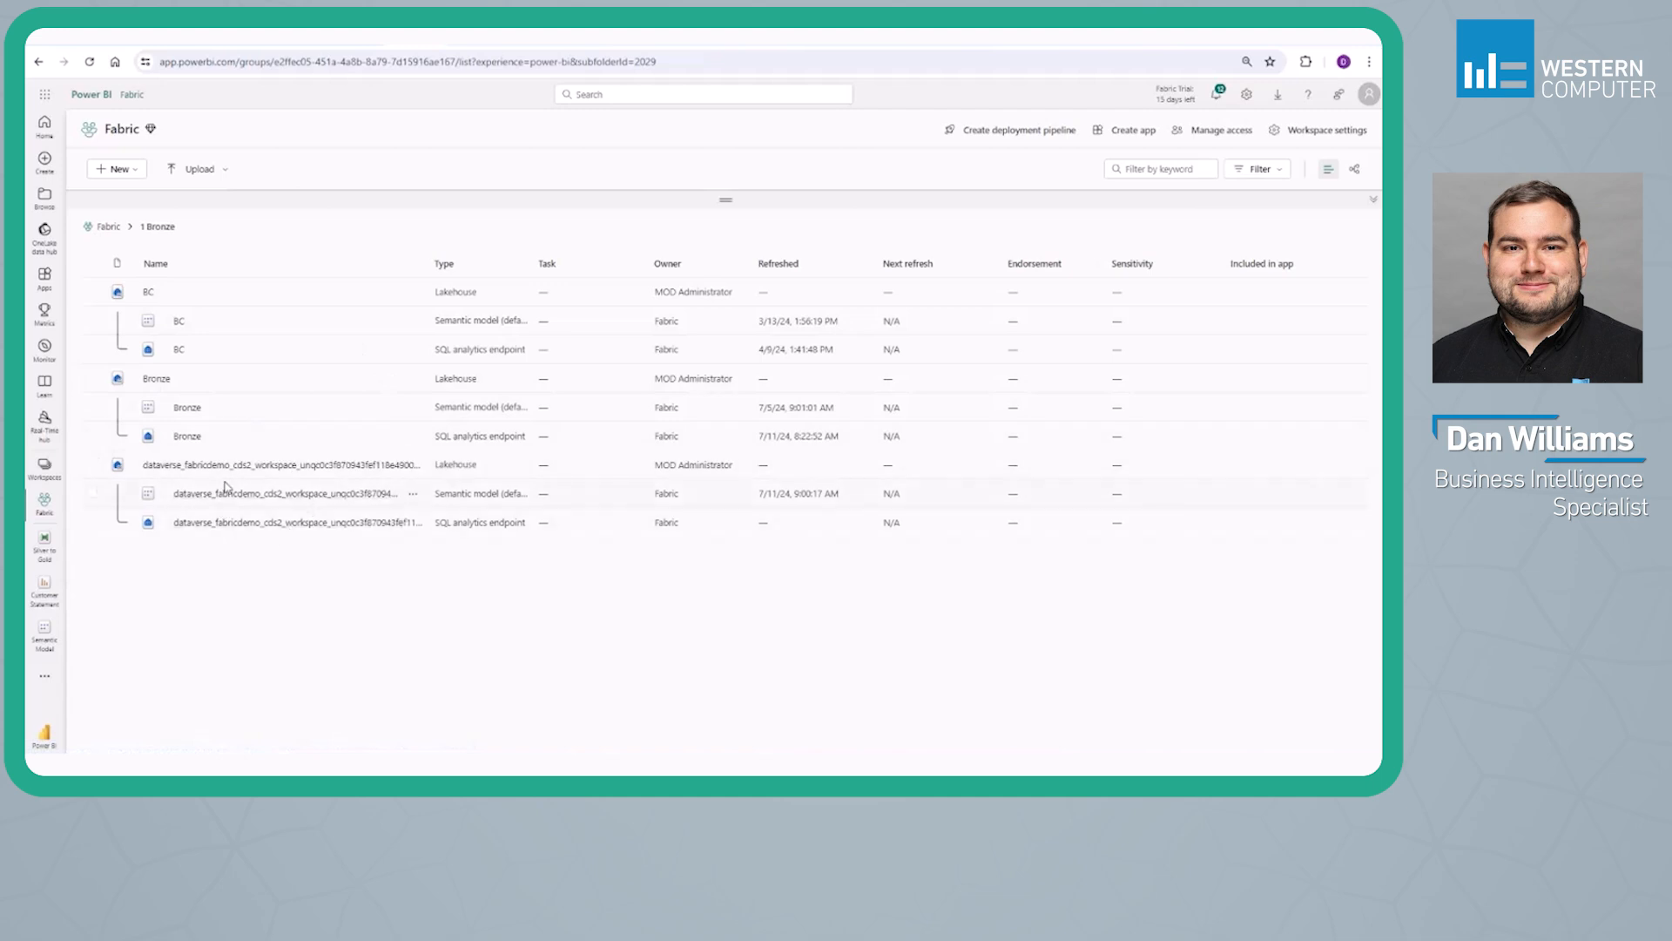
pyautogui.click(108, 227)
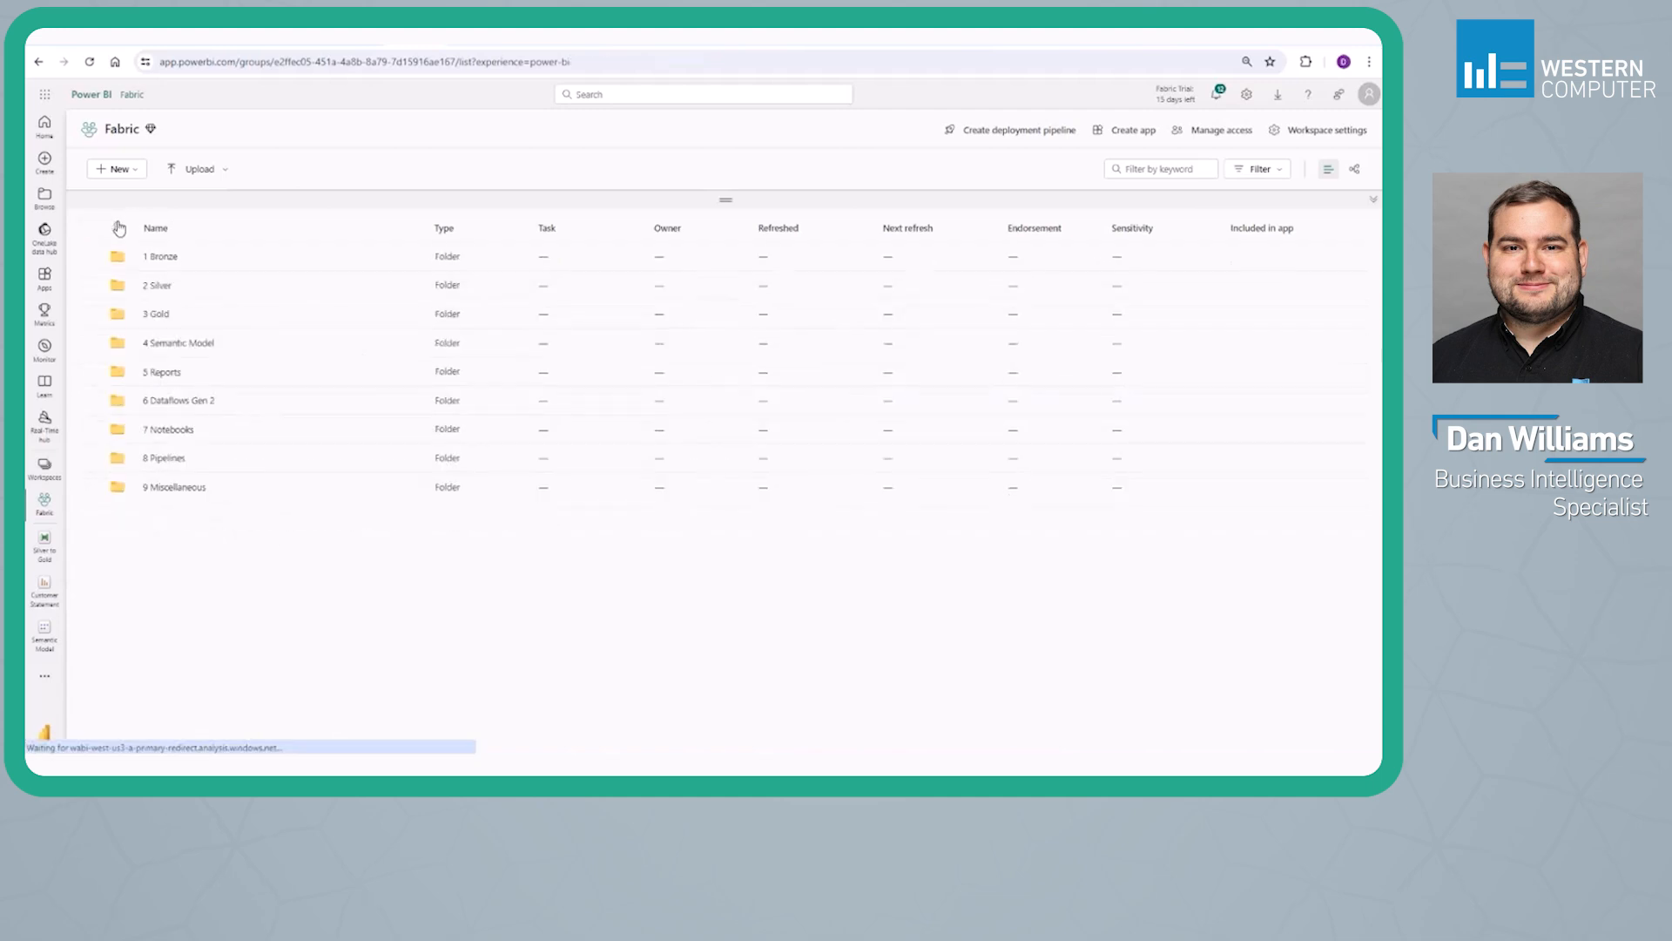
pyautogui.click(162, 288)
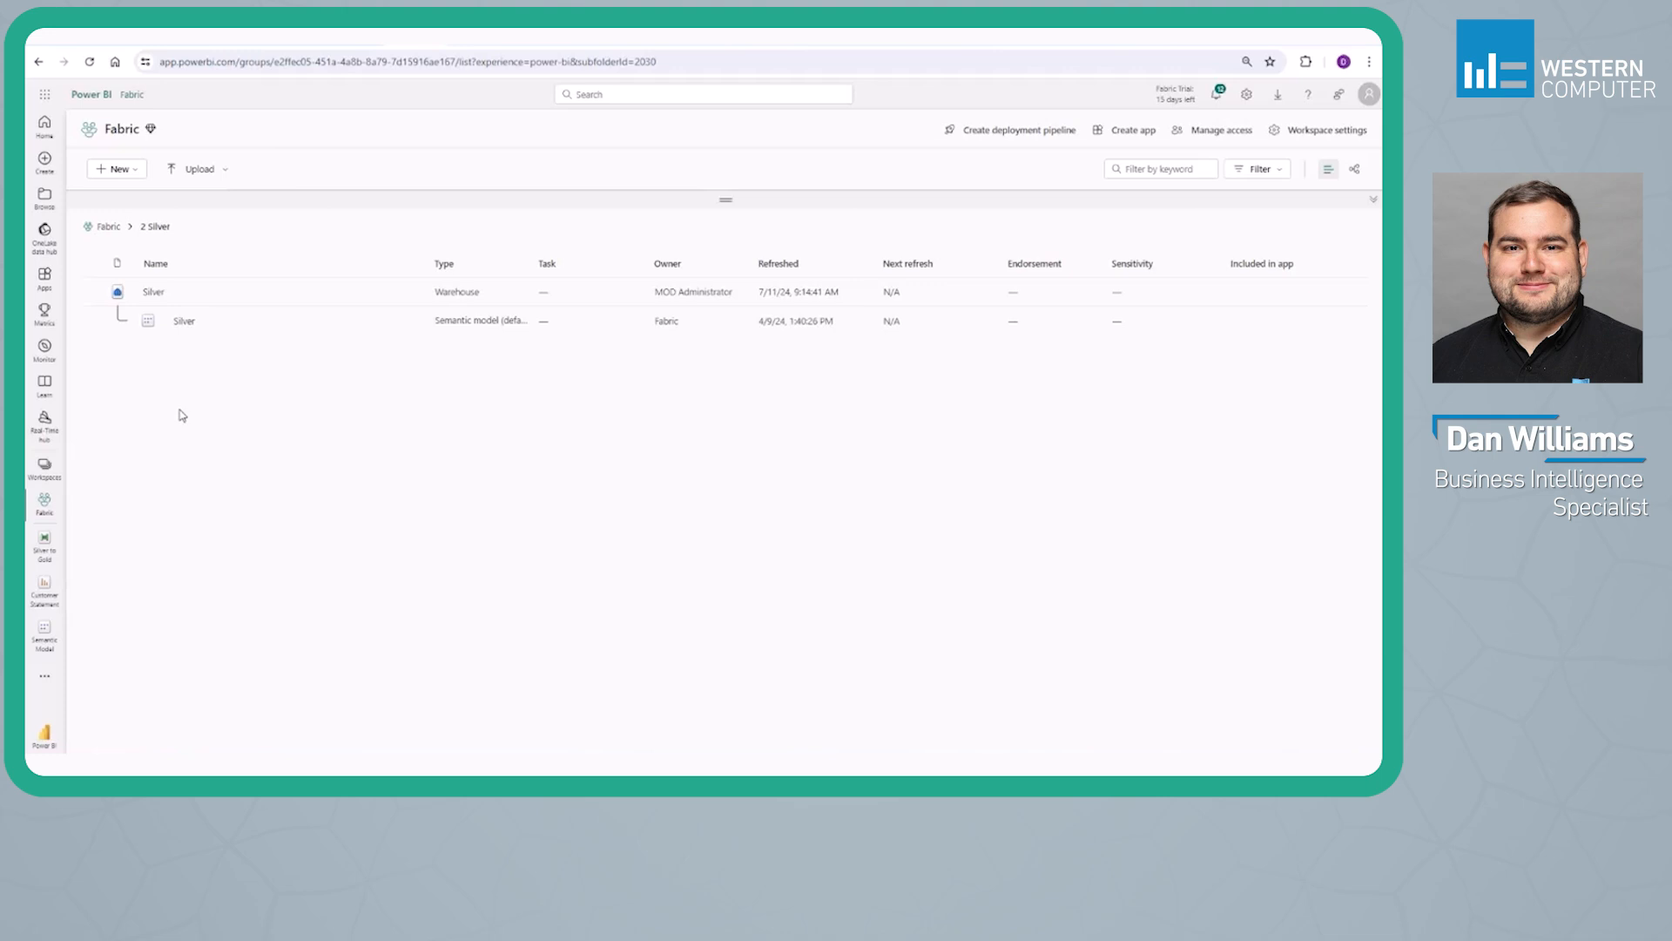
pyautogui.click(108, 226)
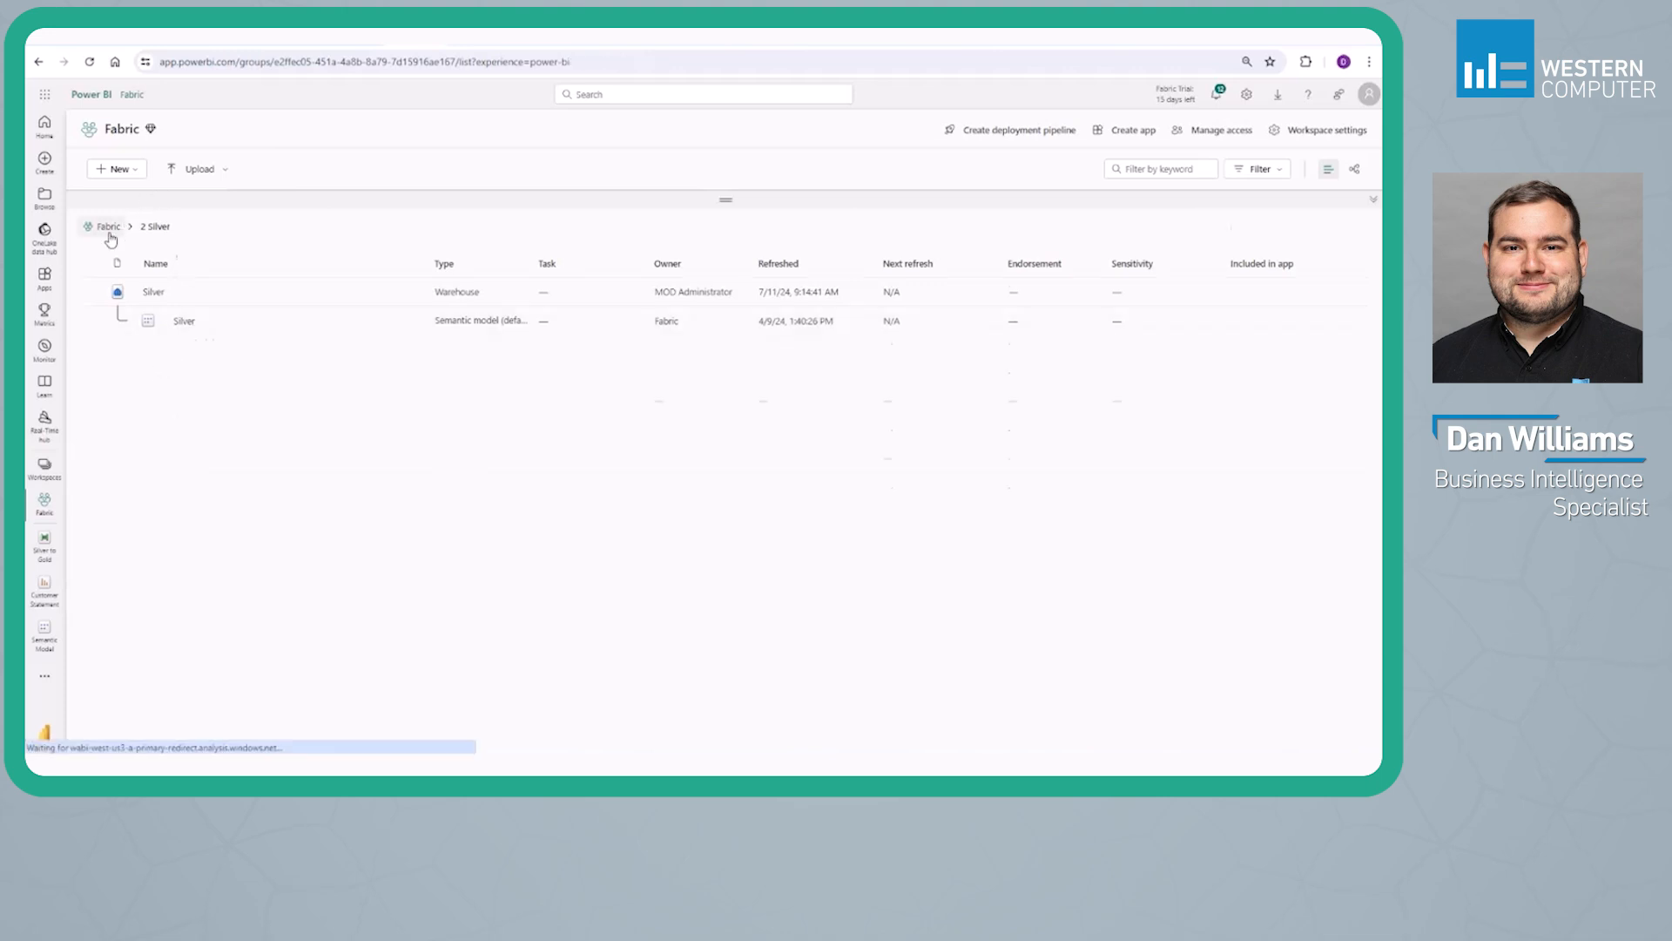
pyautogui.click(160, 316)
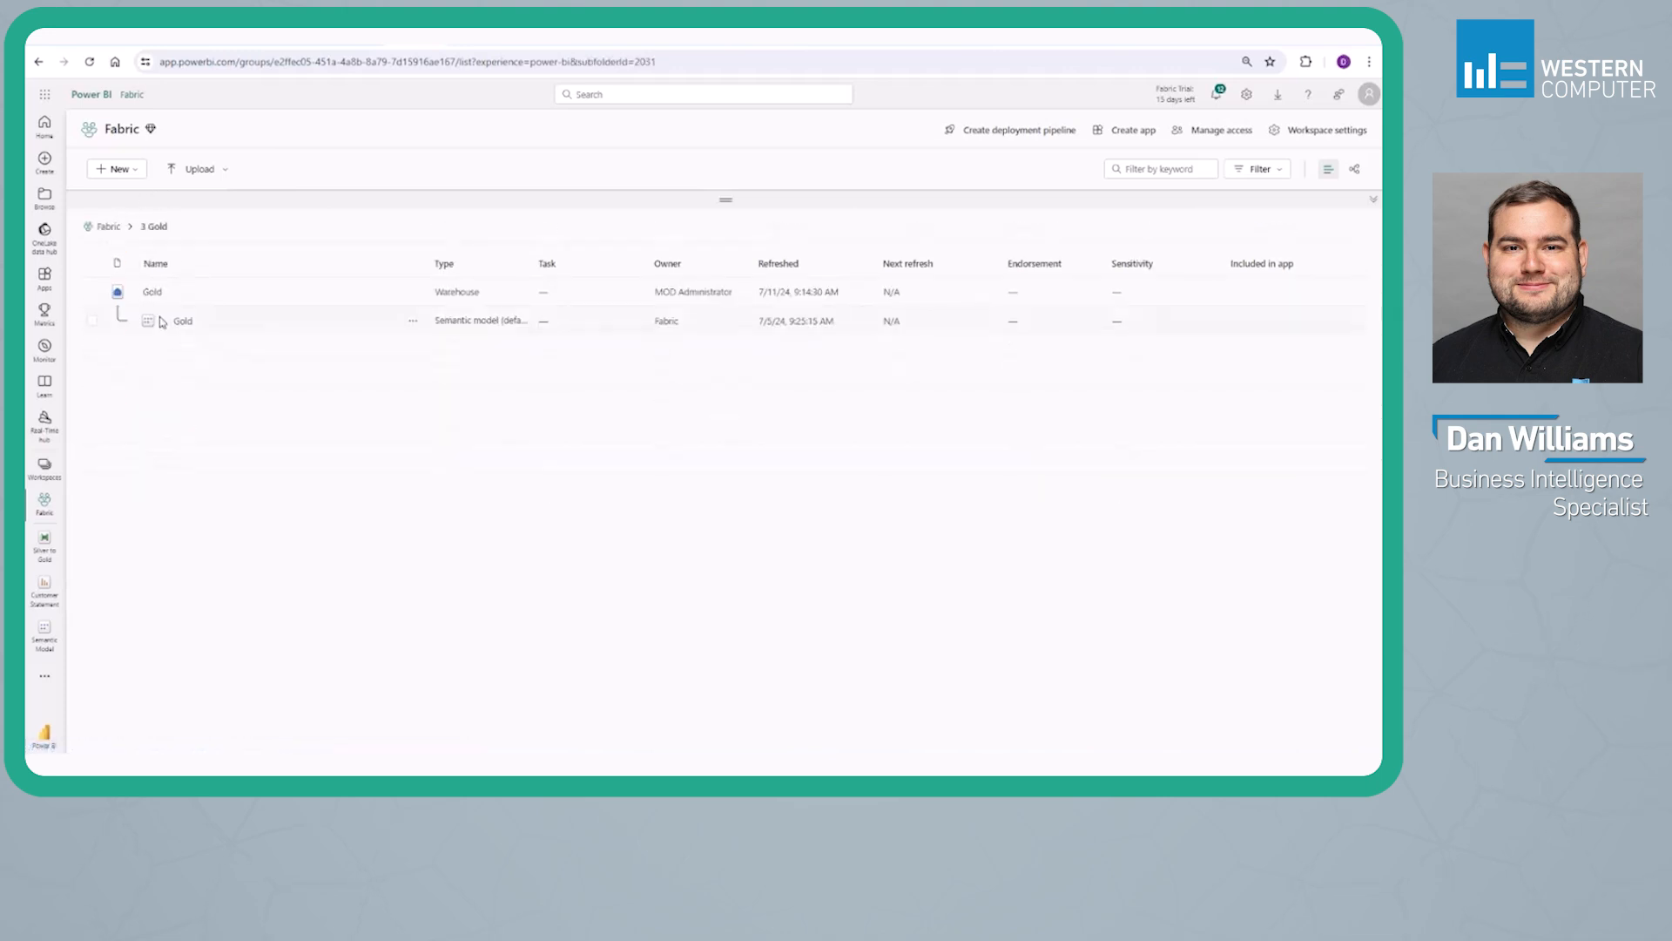
pyautogui.click(108, 229)
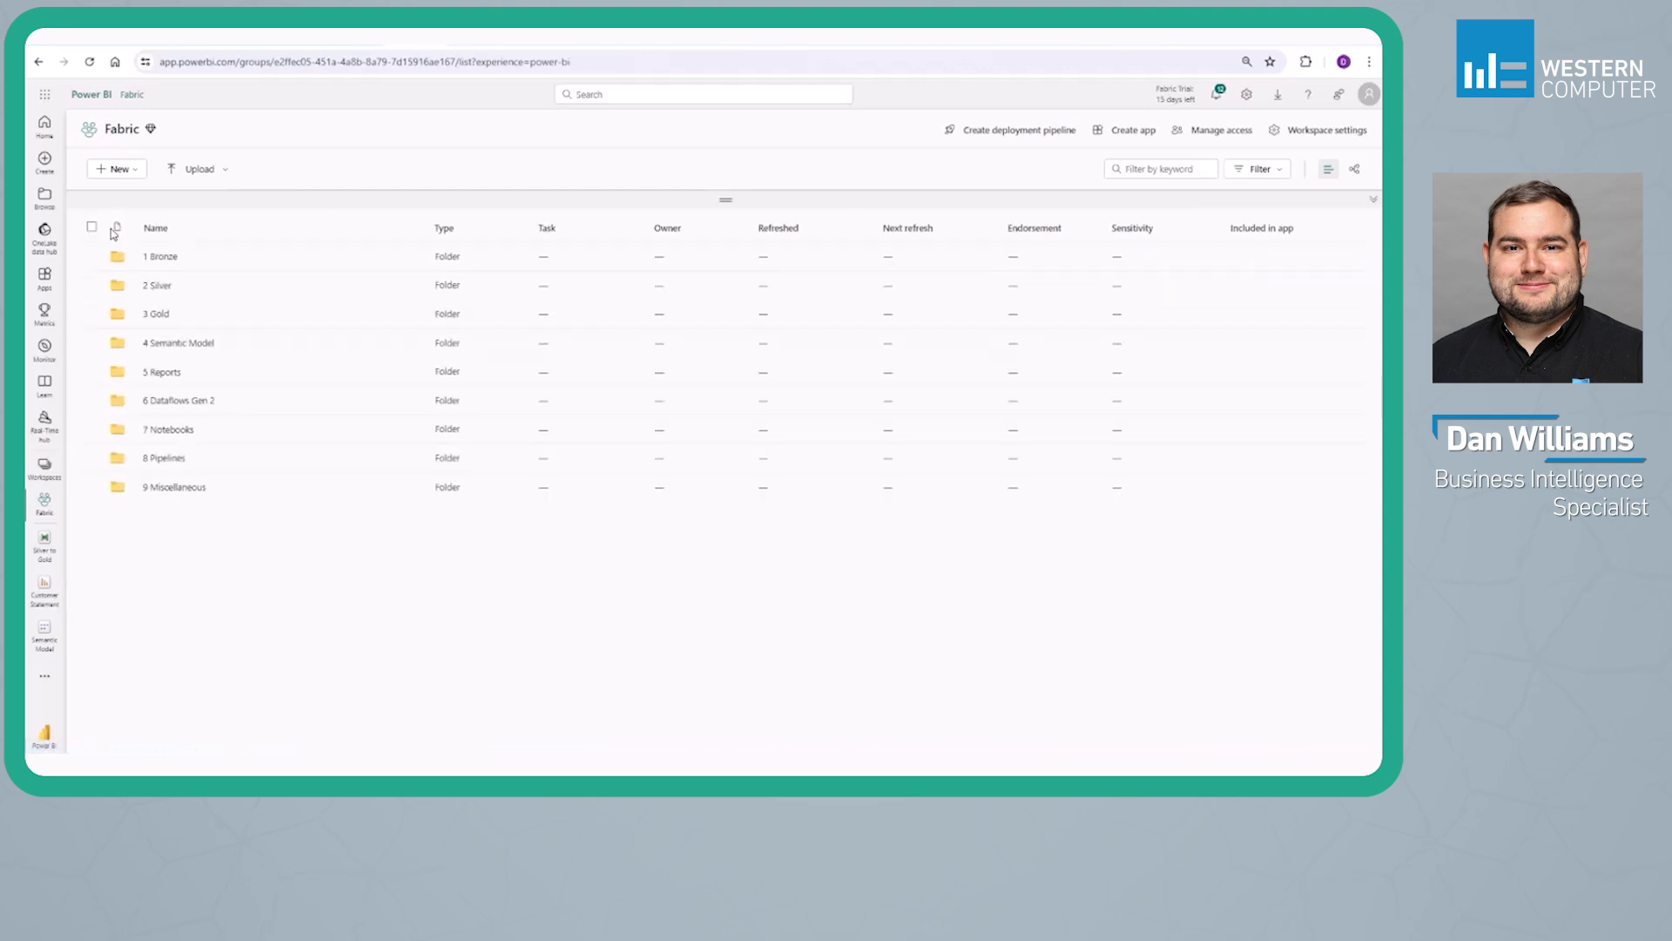
# Examine the contents of the 4 Semantic Model, 6 Dataflows Gen 2, 7 Notebooks and 8 Pipelines folders in the Fabric workspace
pyautogui.click(153, 348)
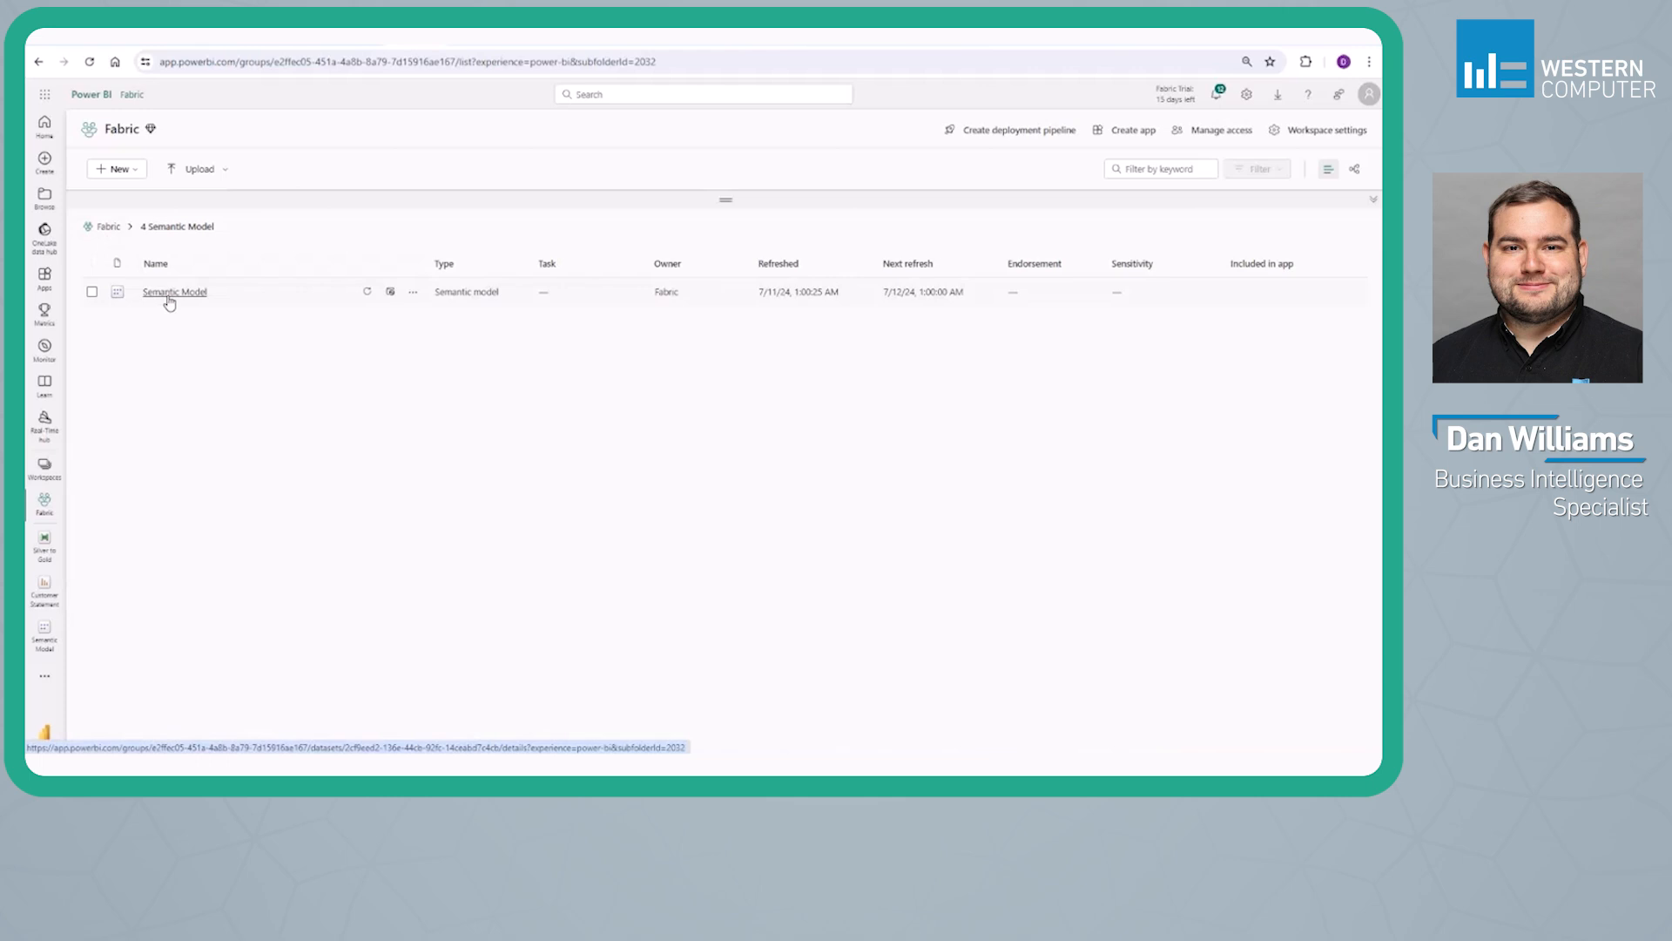
pyautogui.click(110, 228)
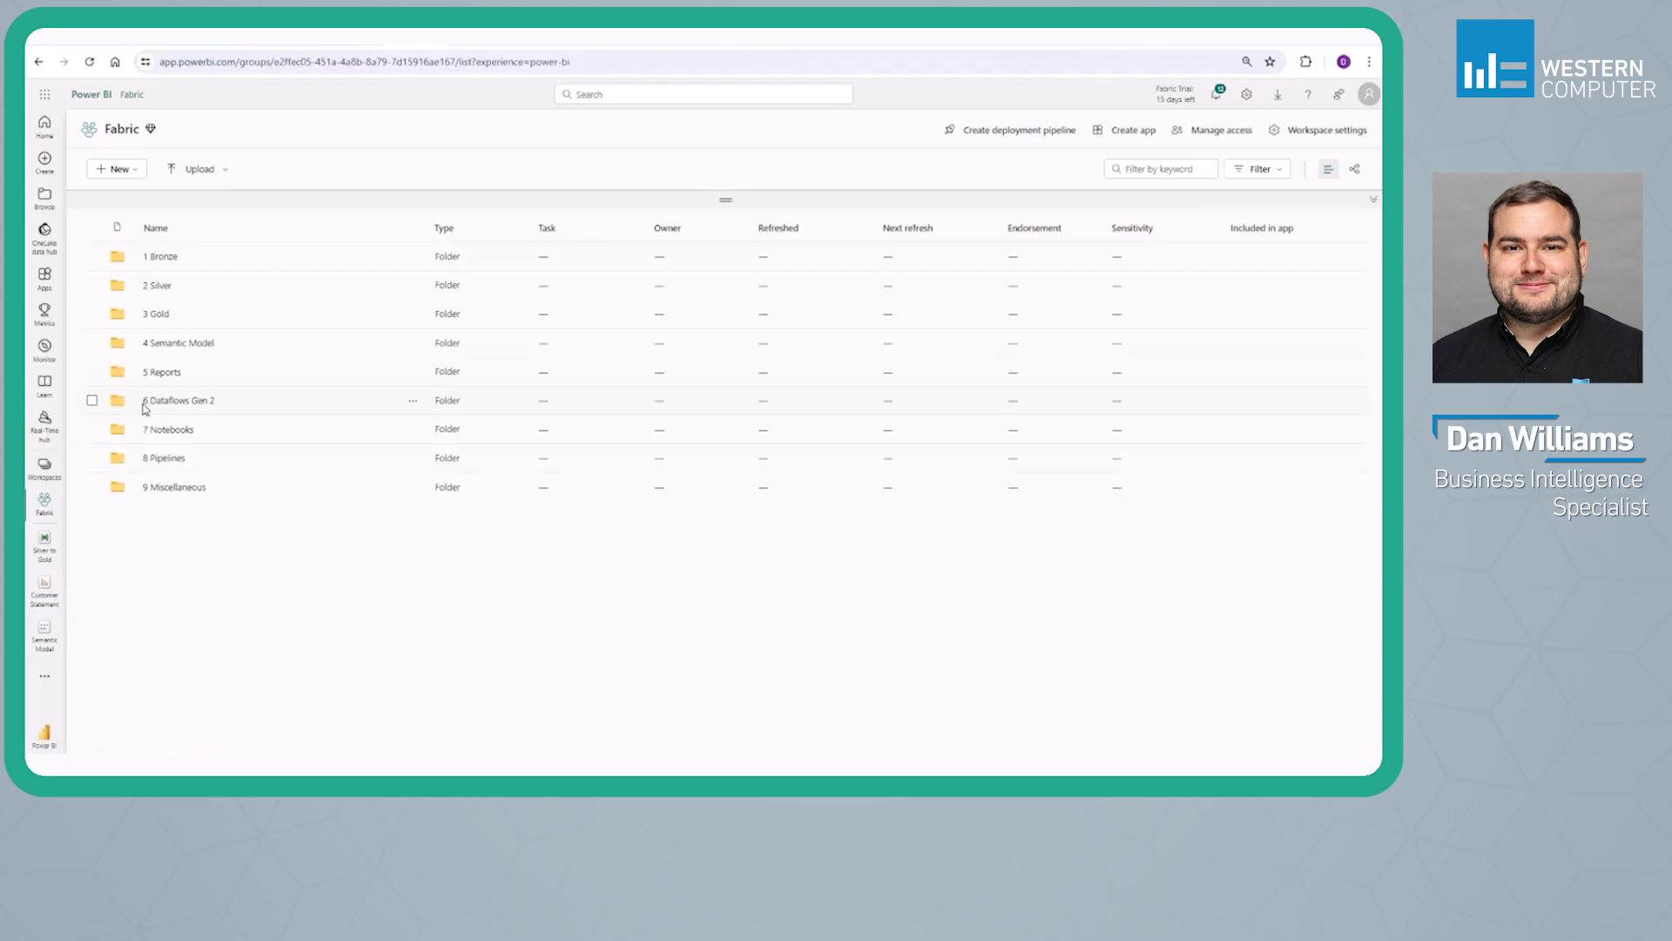
pyautogui.click(146, 402)
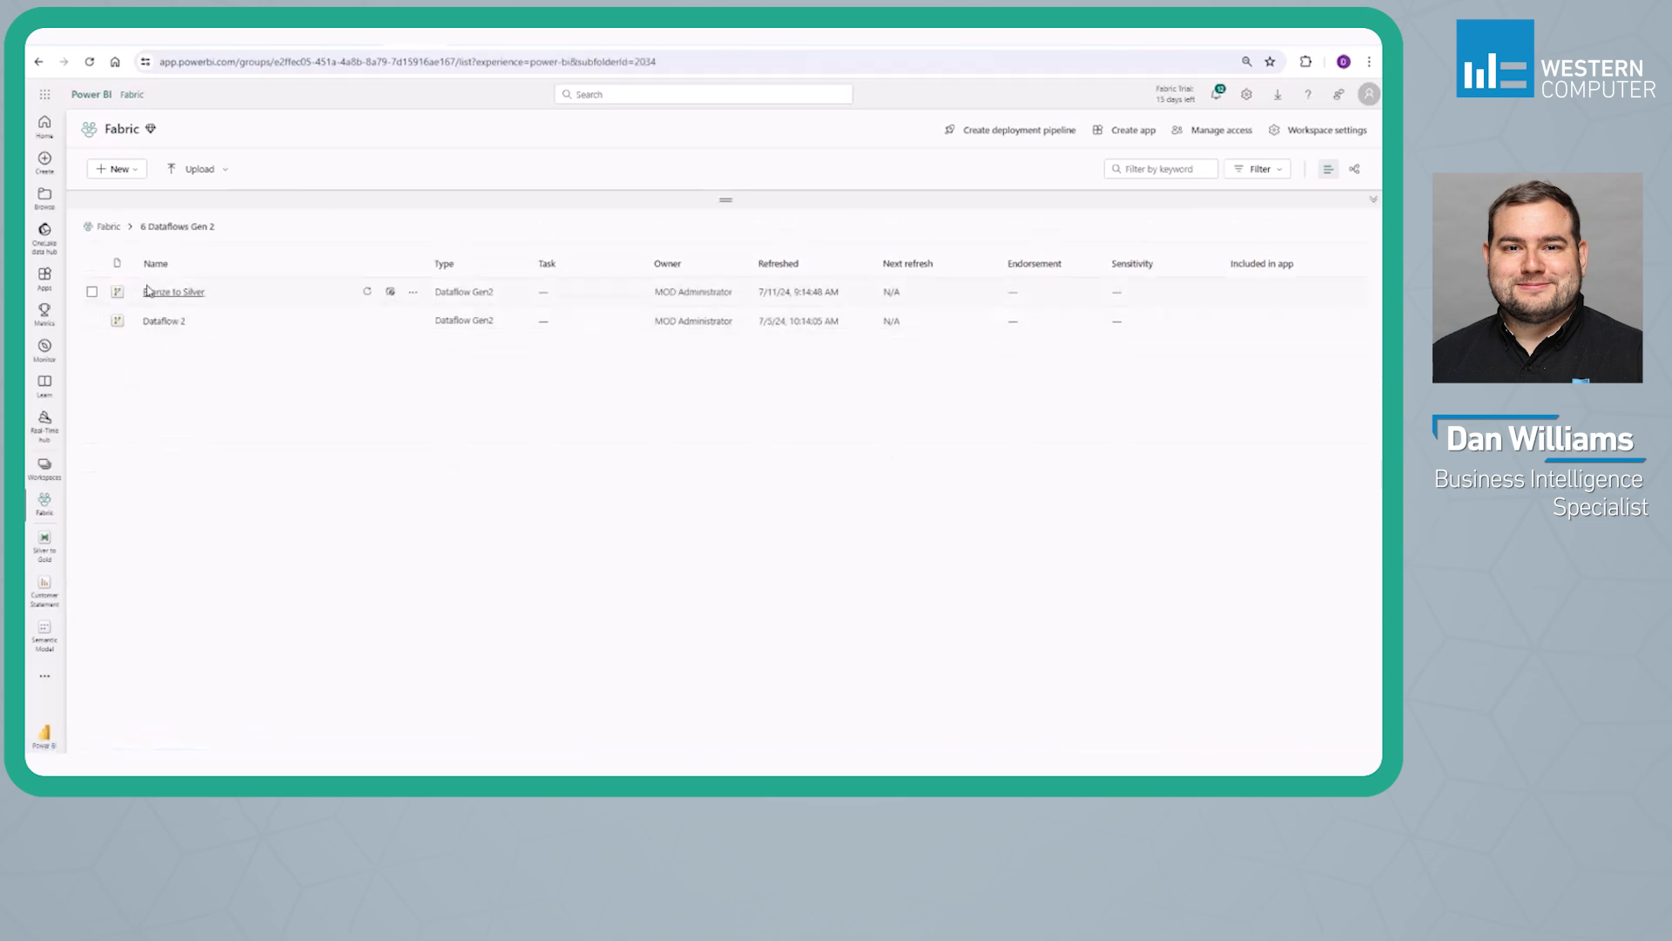
pyautogui.click(117, 228)
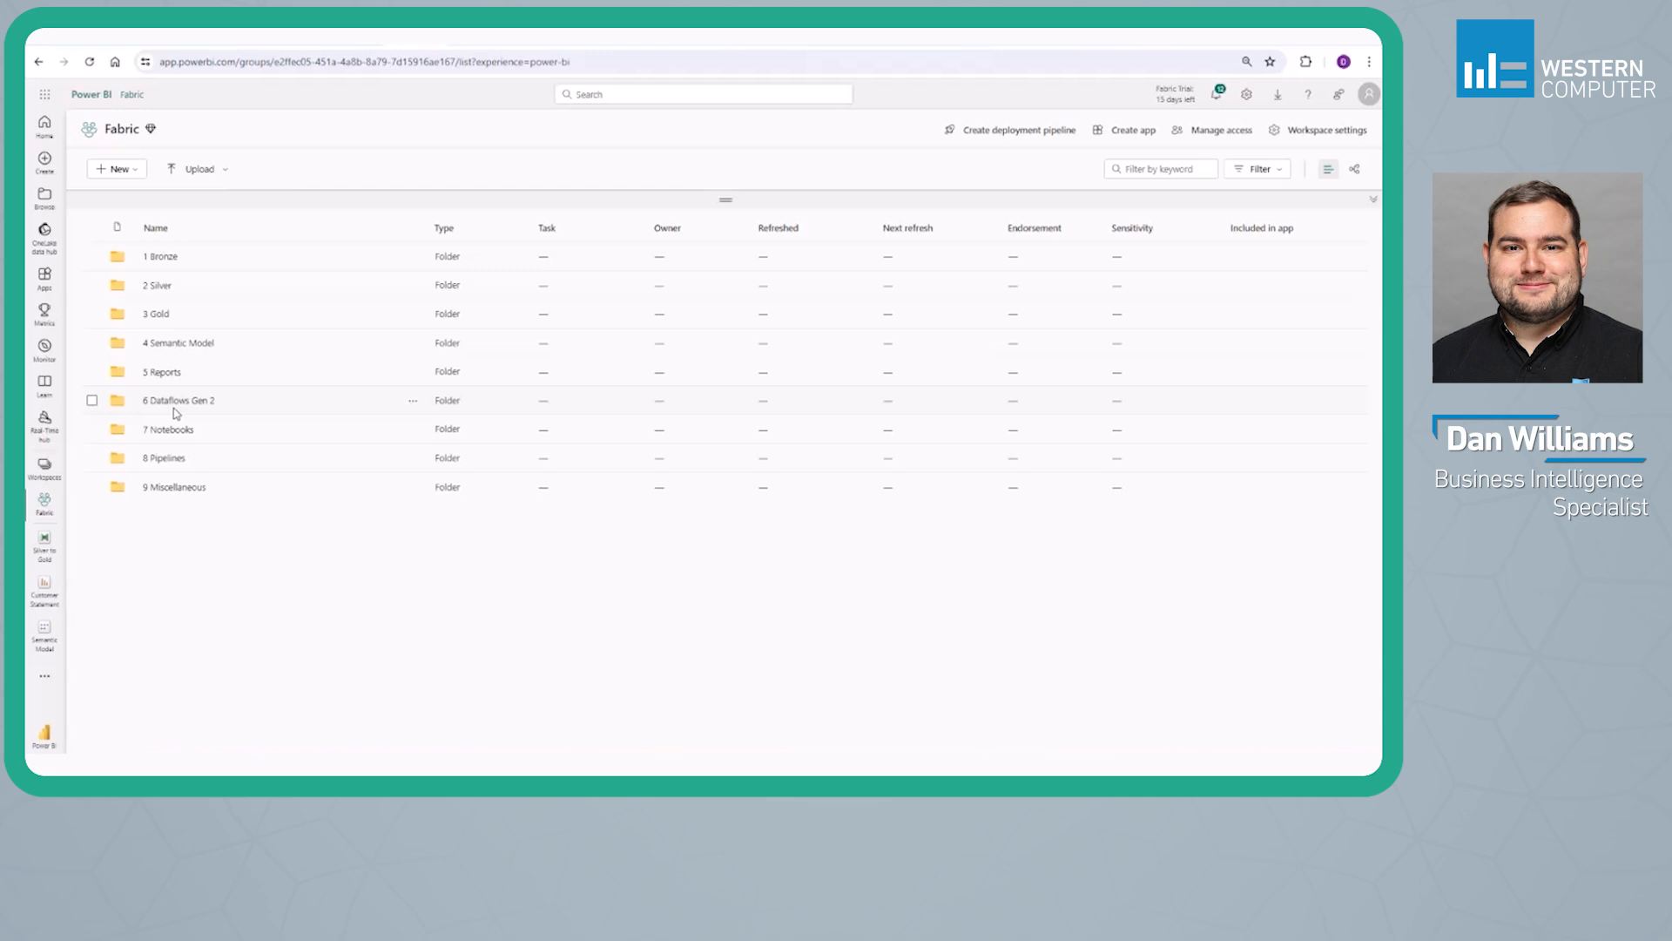
pyautogui.click(181, 432)
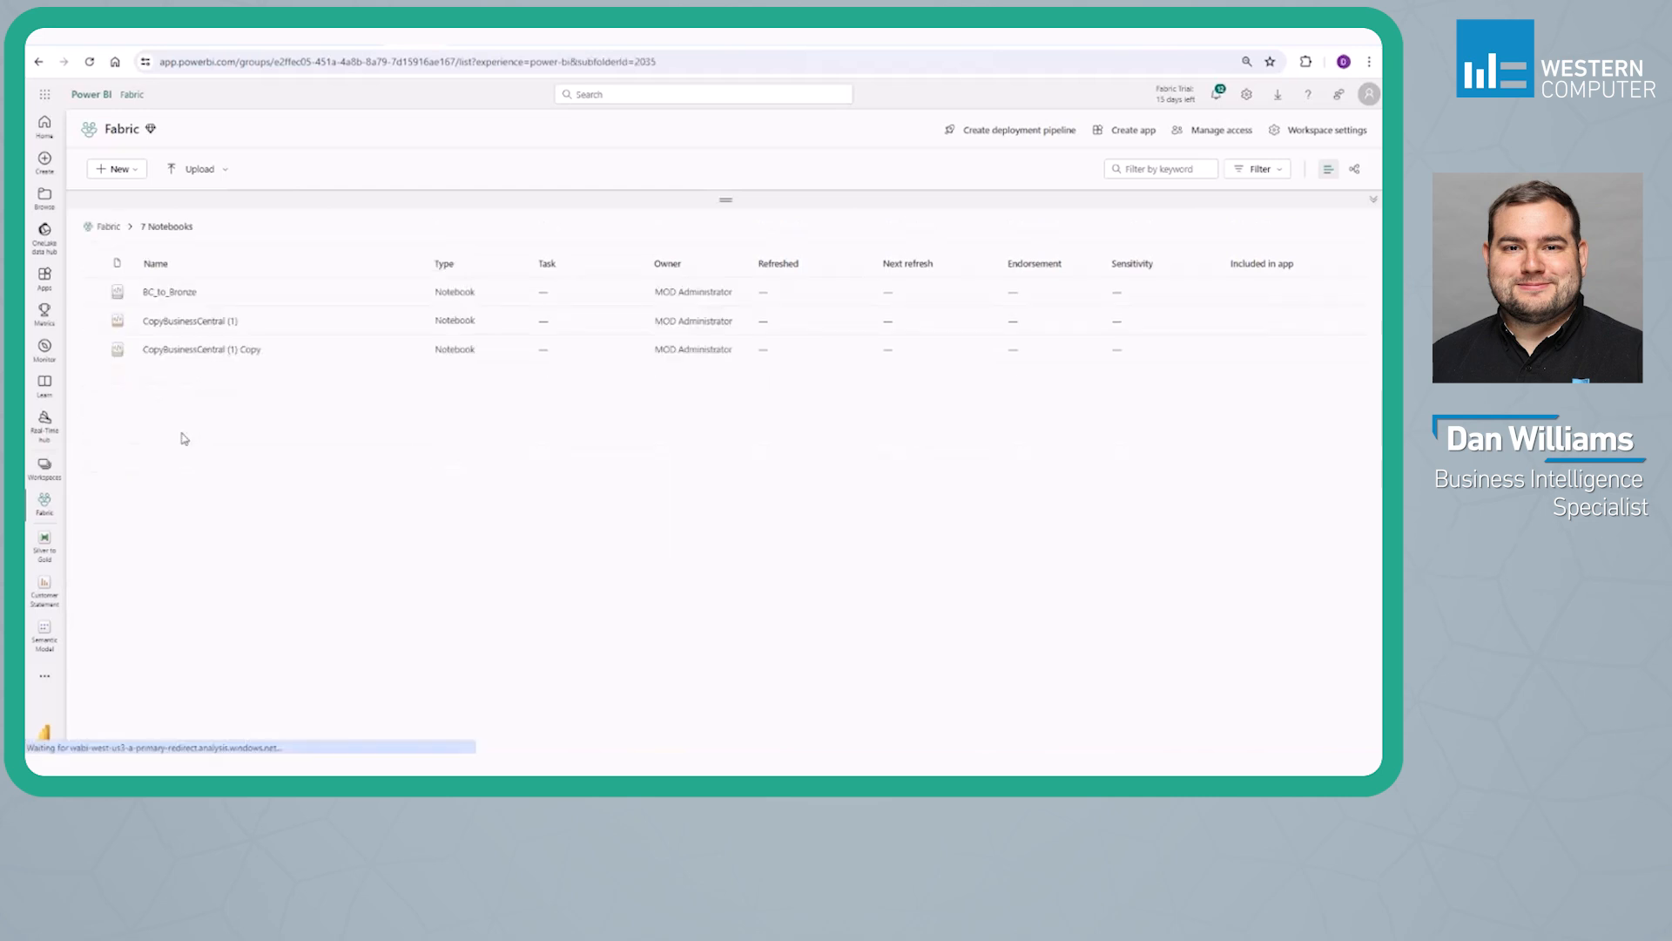
pyautogui.click(103, 226)
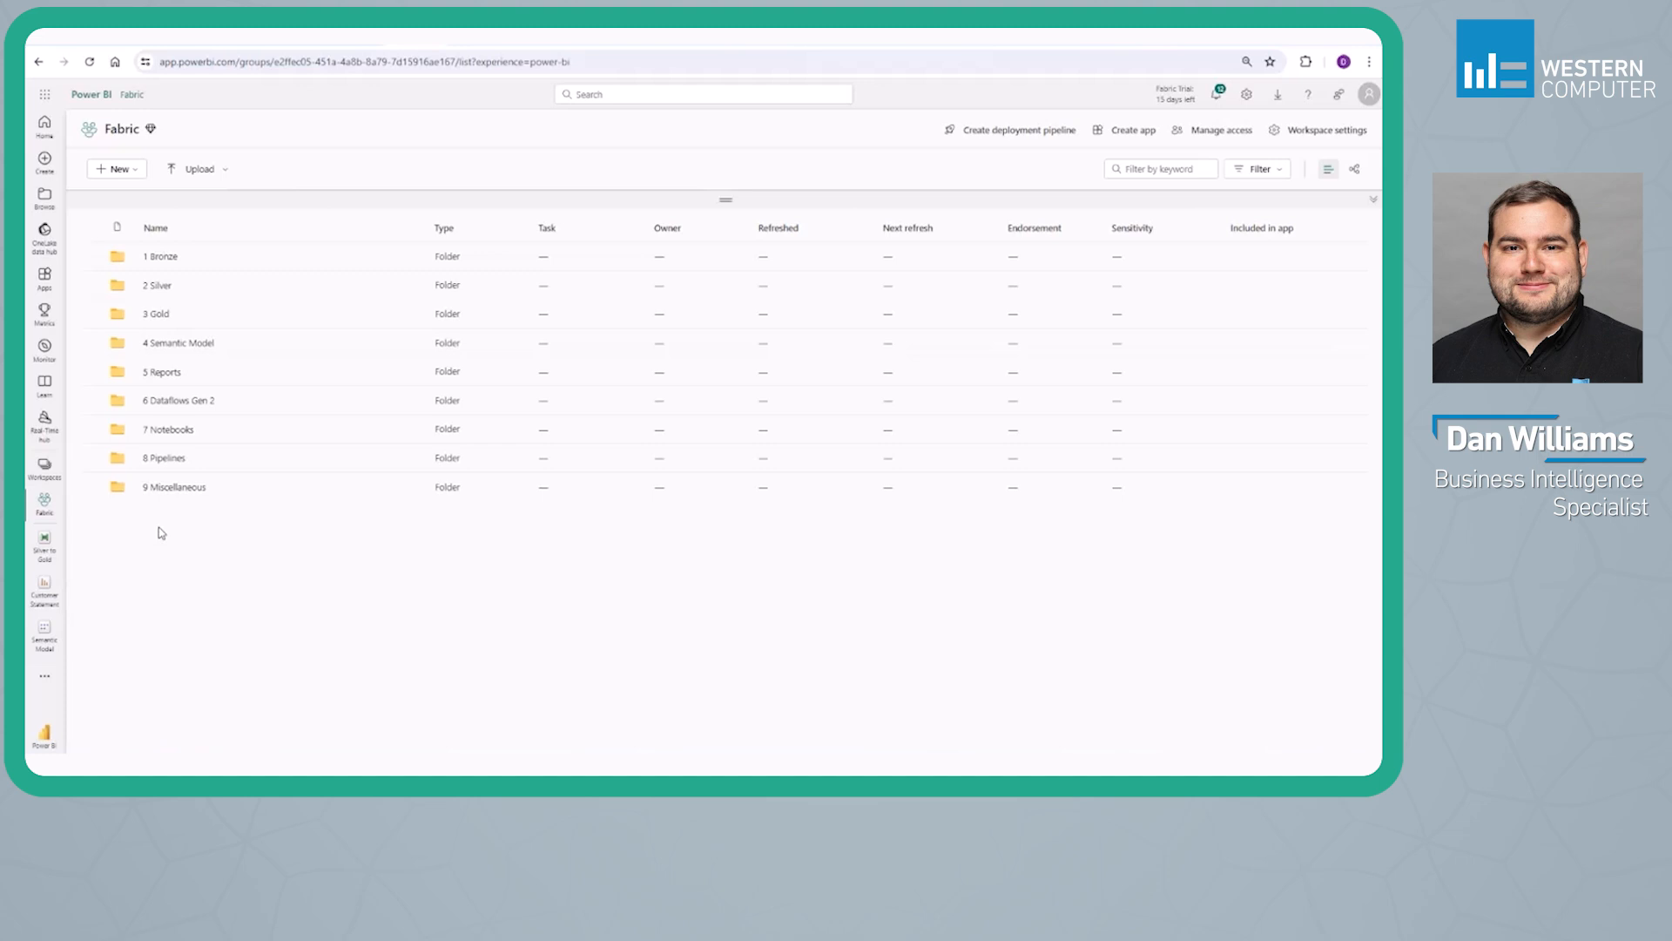
pyautogui.click(165, 462)
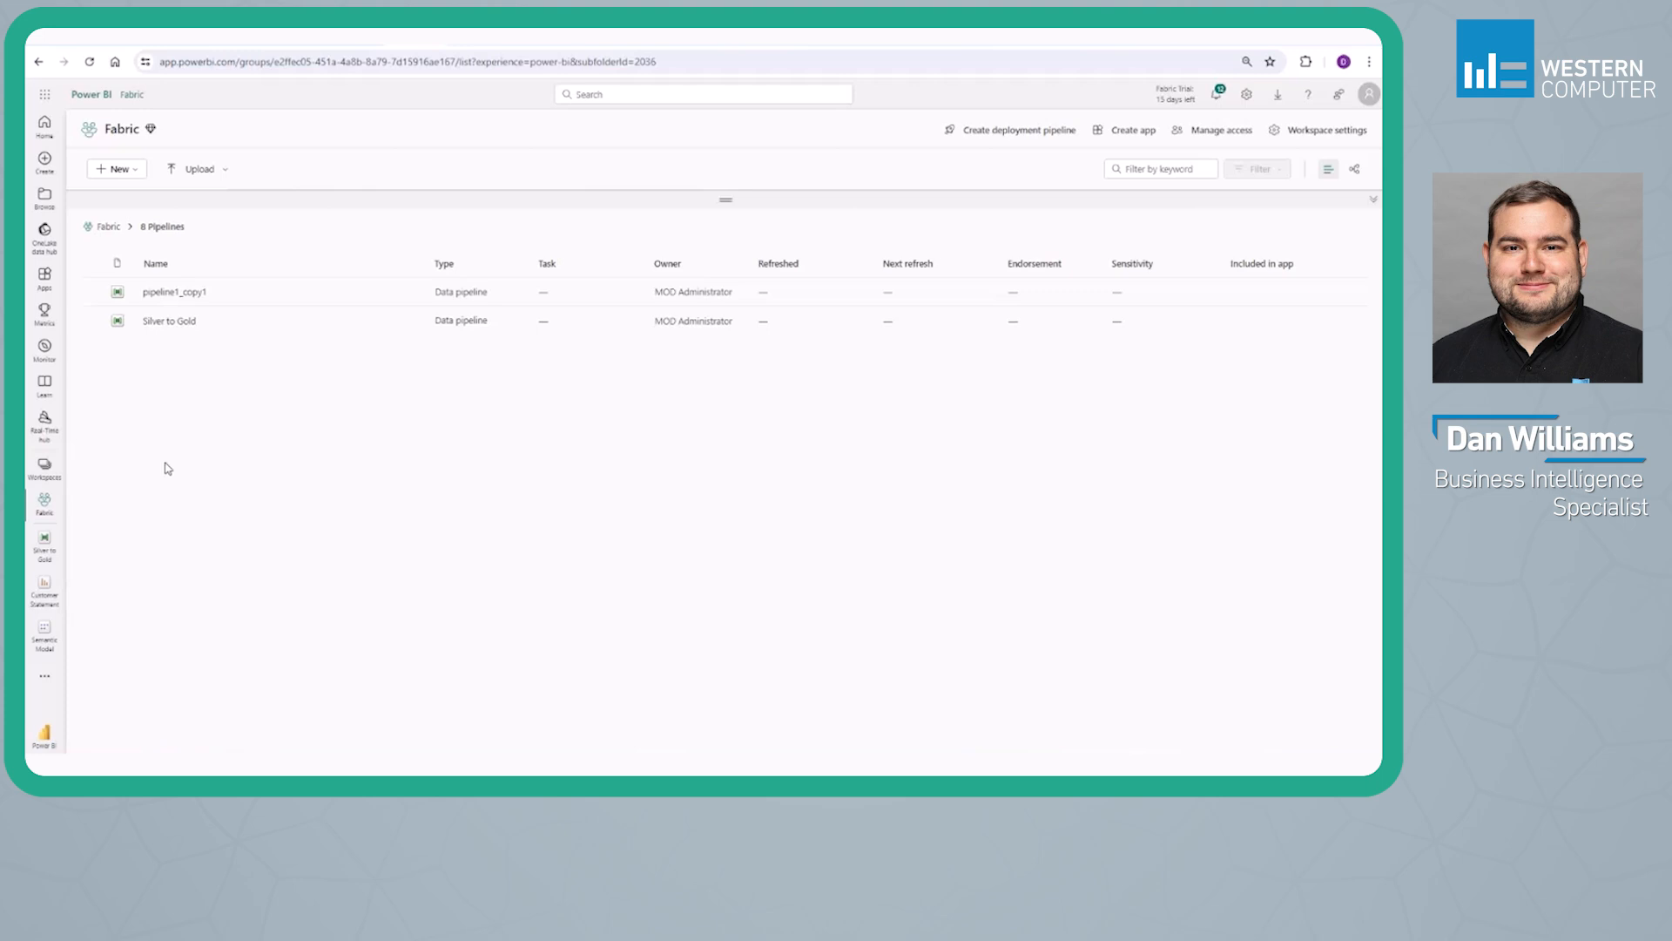
pyautogui.click(109, 226)
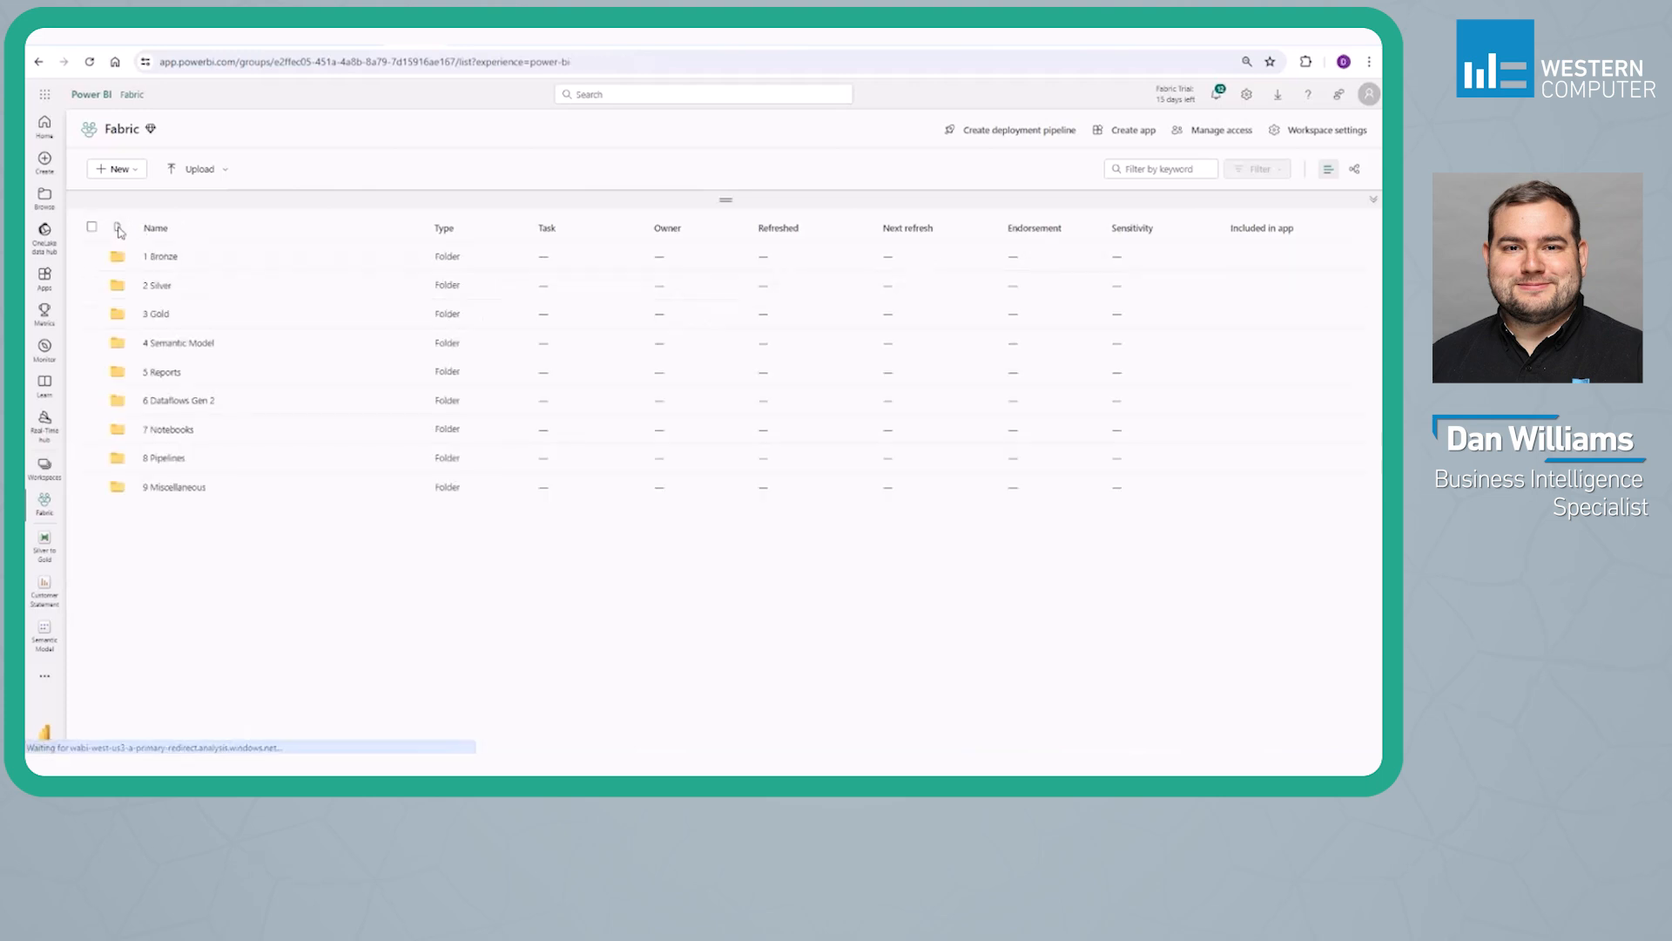
# Switch to the Bronze lakehouse and preview its CustLedgerEntry21, Customer18 and DetailedCustLedgEntry379 tables
pyautogui.click(466, 40)
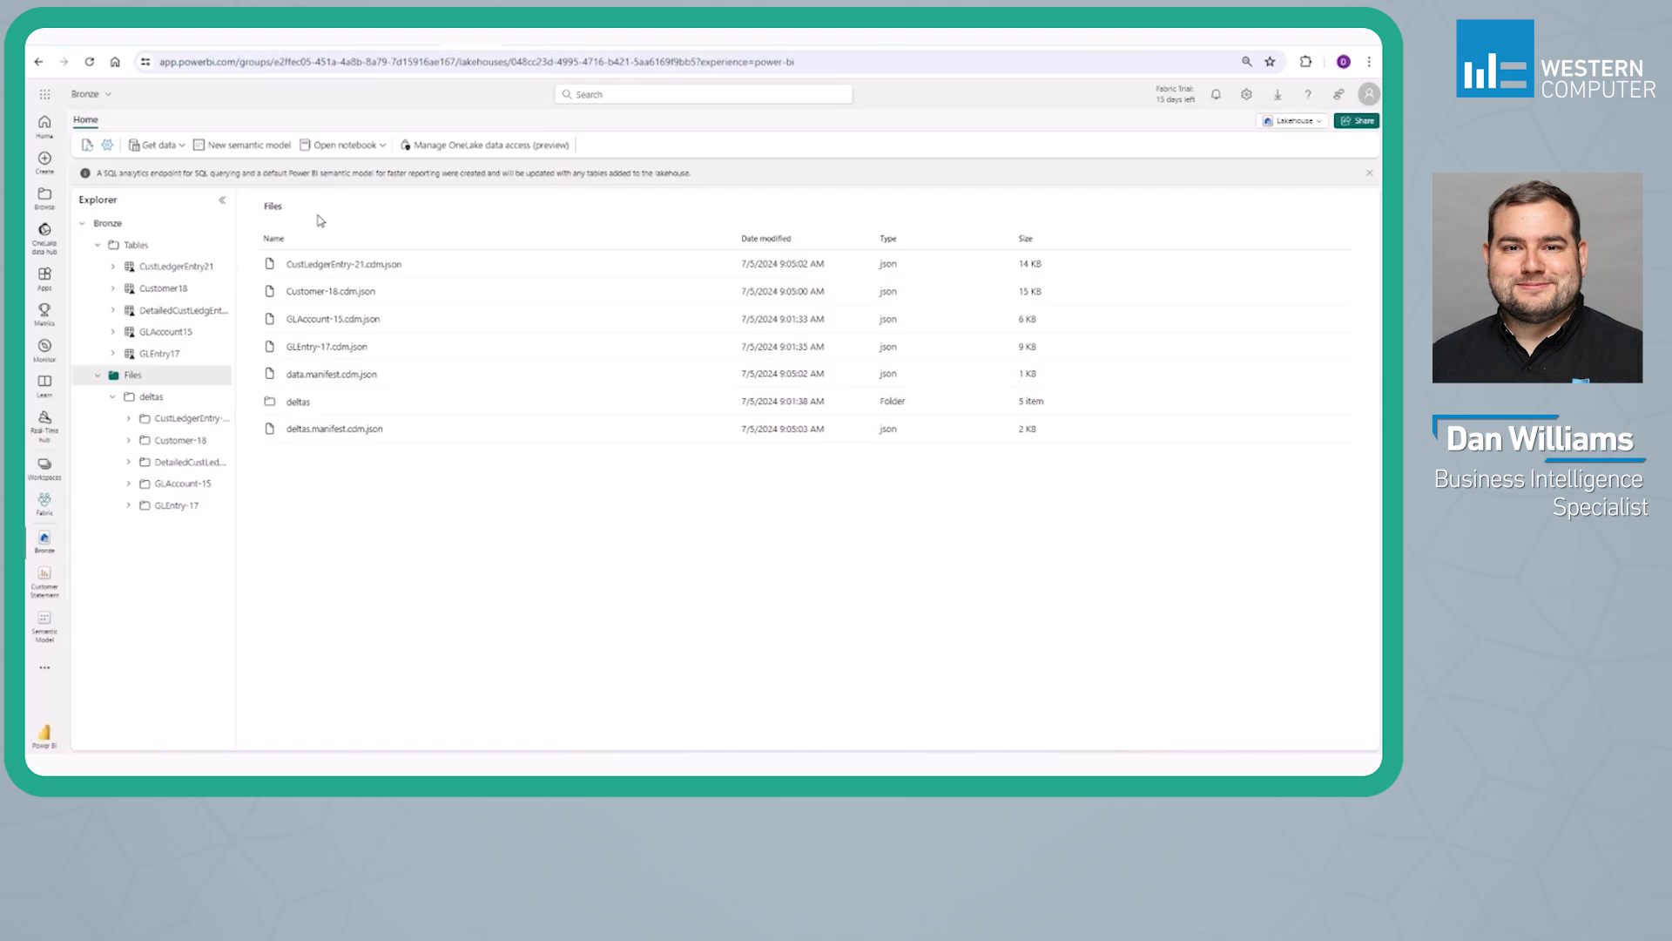
pyautogui.click(146, 265)
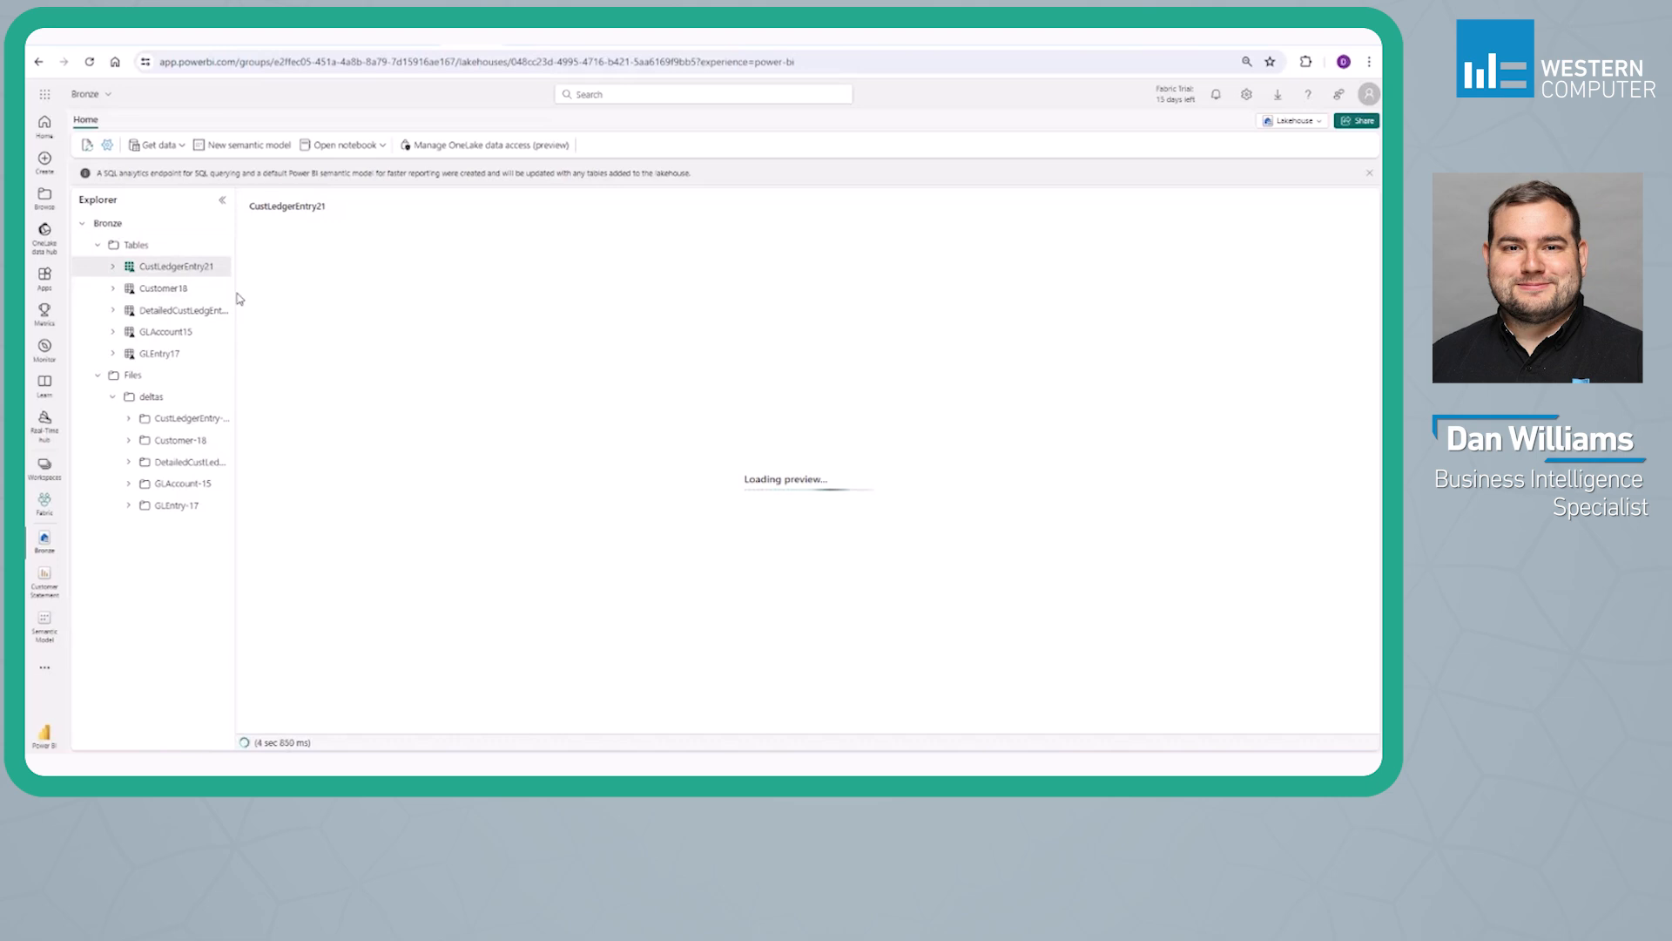
pyautogui.click(175, 288)
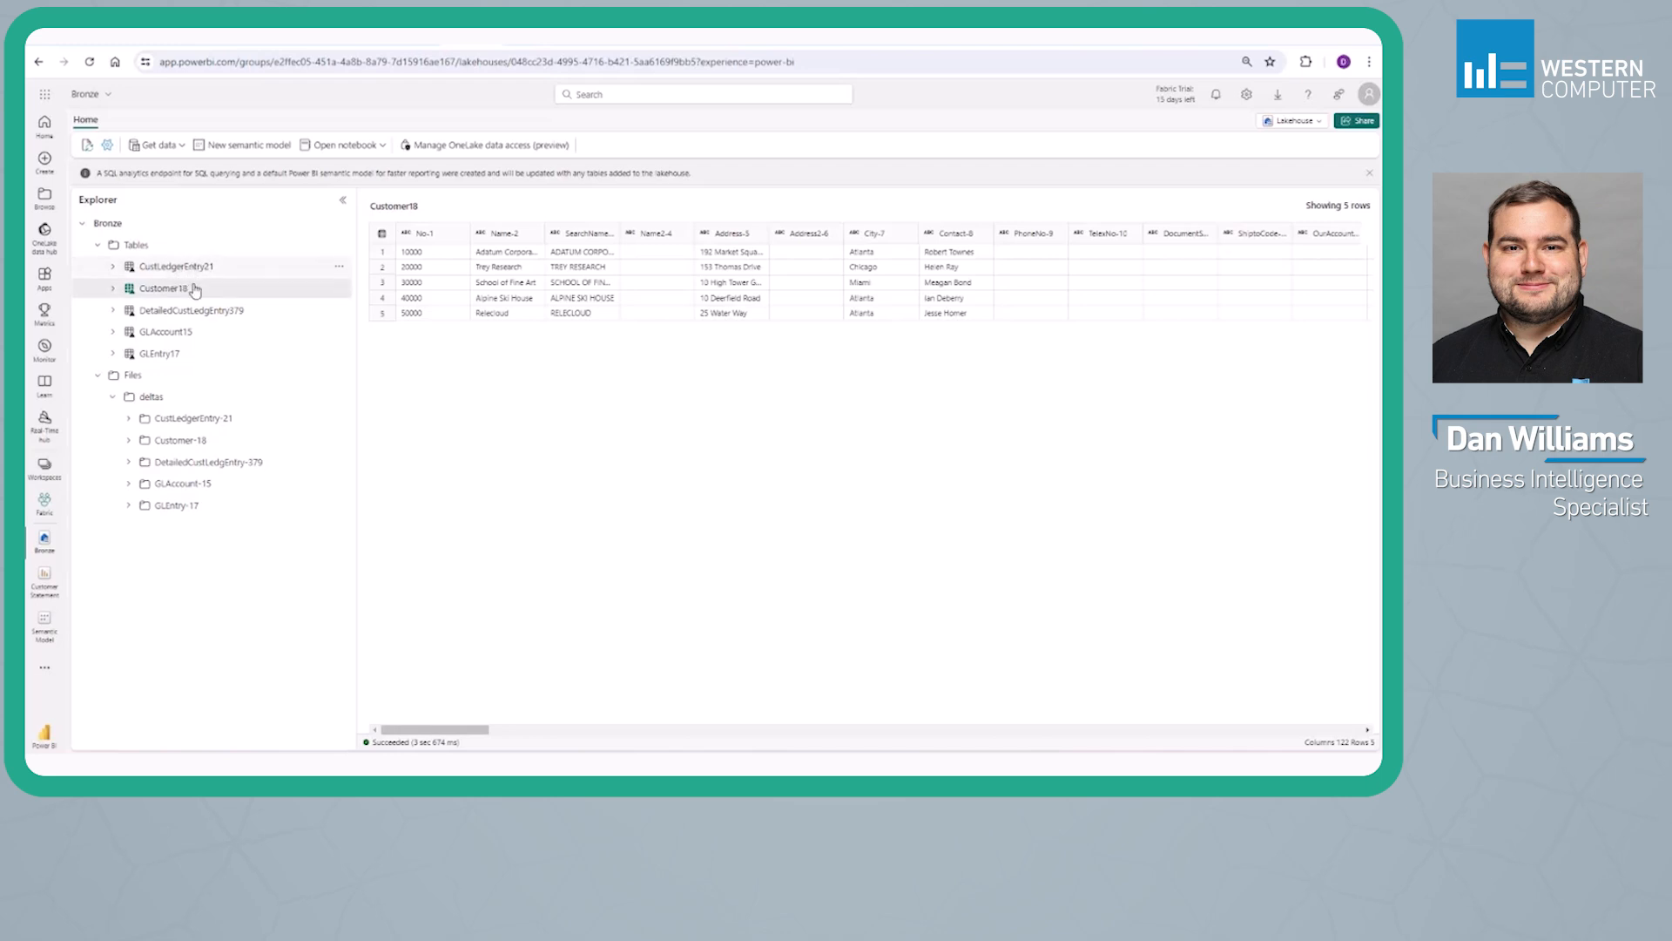
pyautogui.click(184, 272)
pyautogui.click(196, 312)
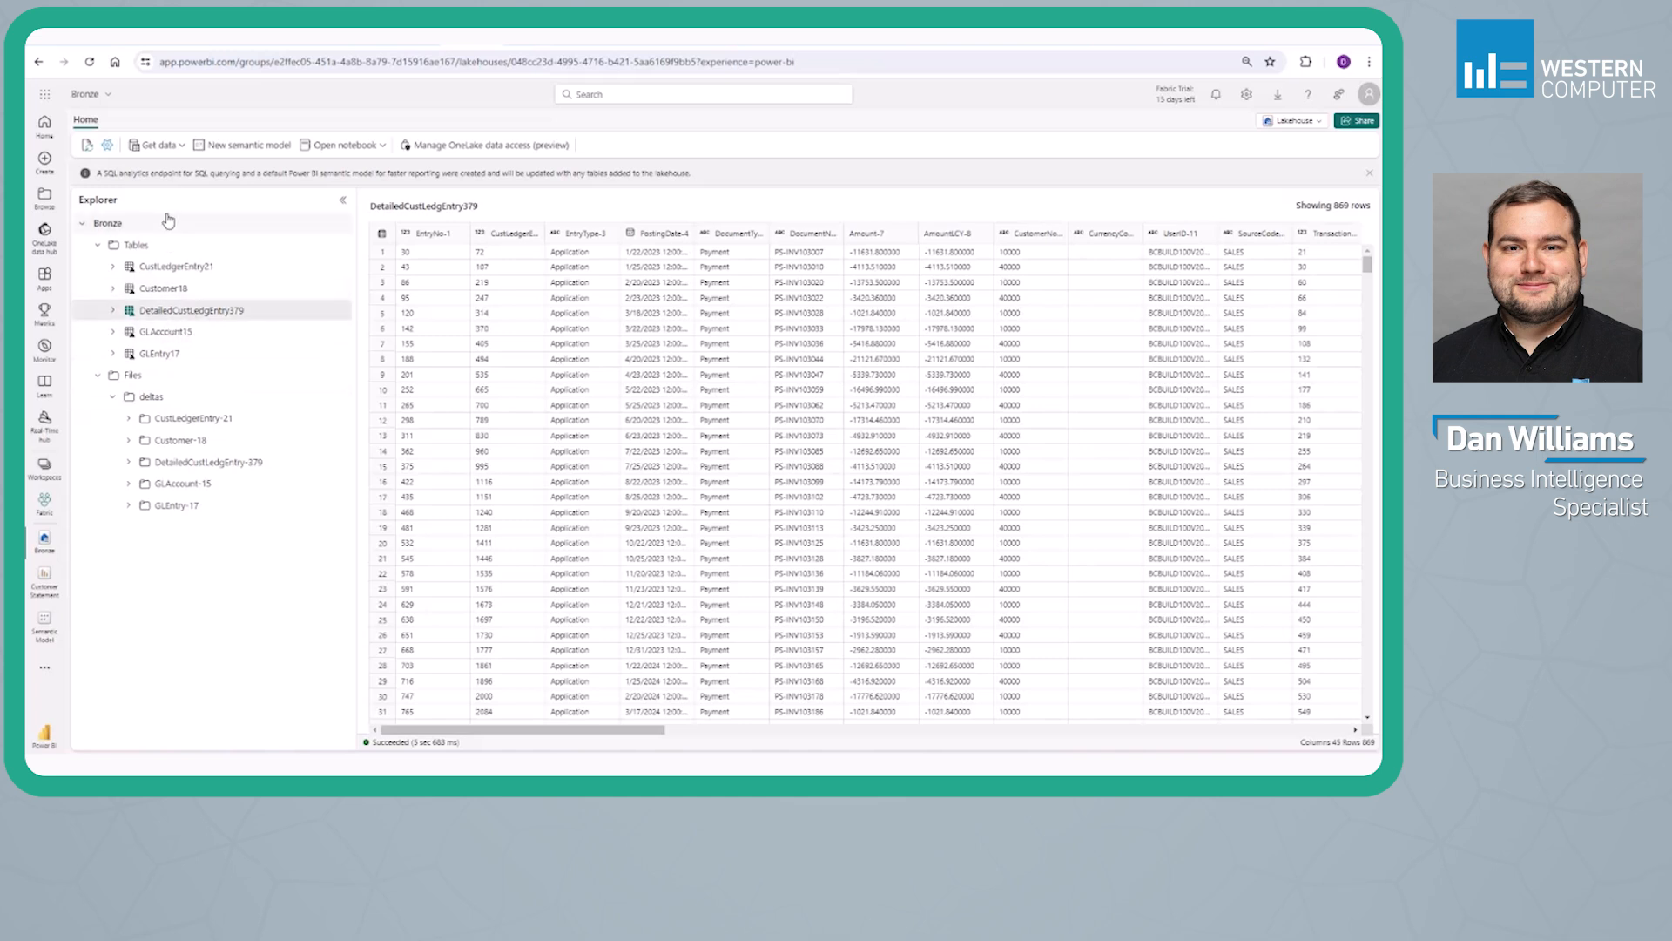
# Start a new Microsoft OneLake shortcut in the Bronze lakehouse with the dataverse_fabricdemo_cds2_workspace lakehouse as its source
pyautogui.click(159, 145)
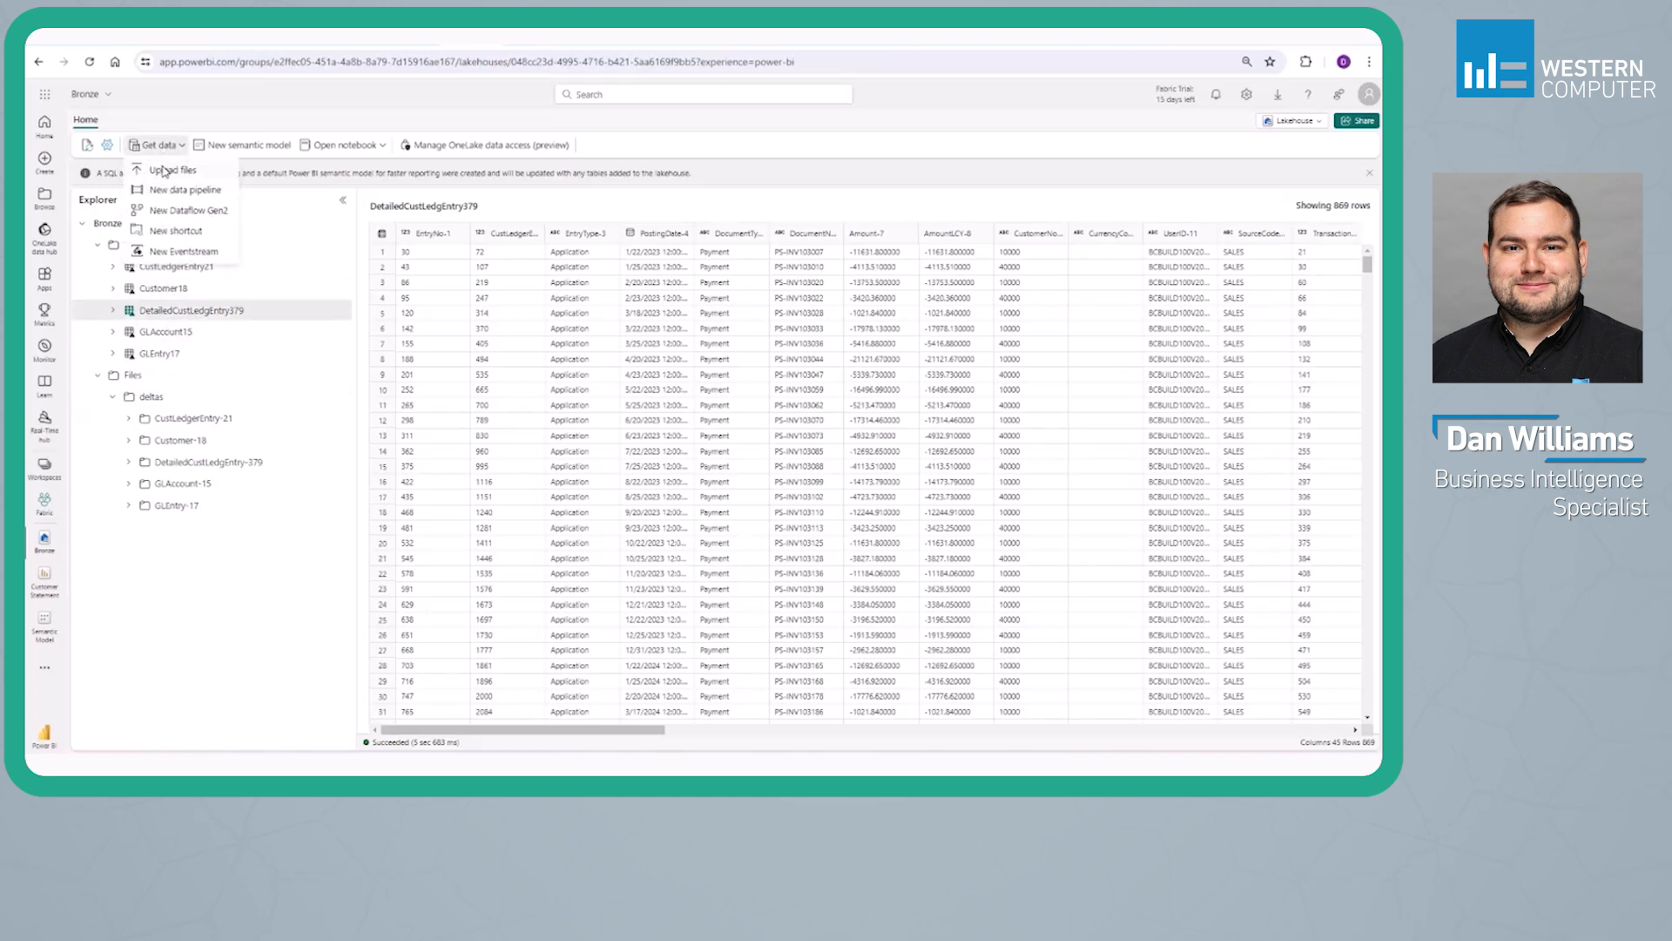
pyautogui.click(175, 231)
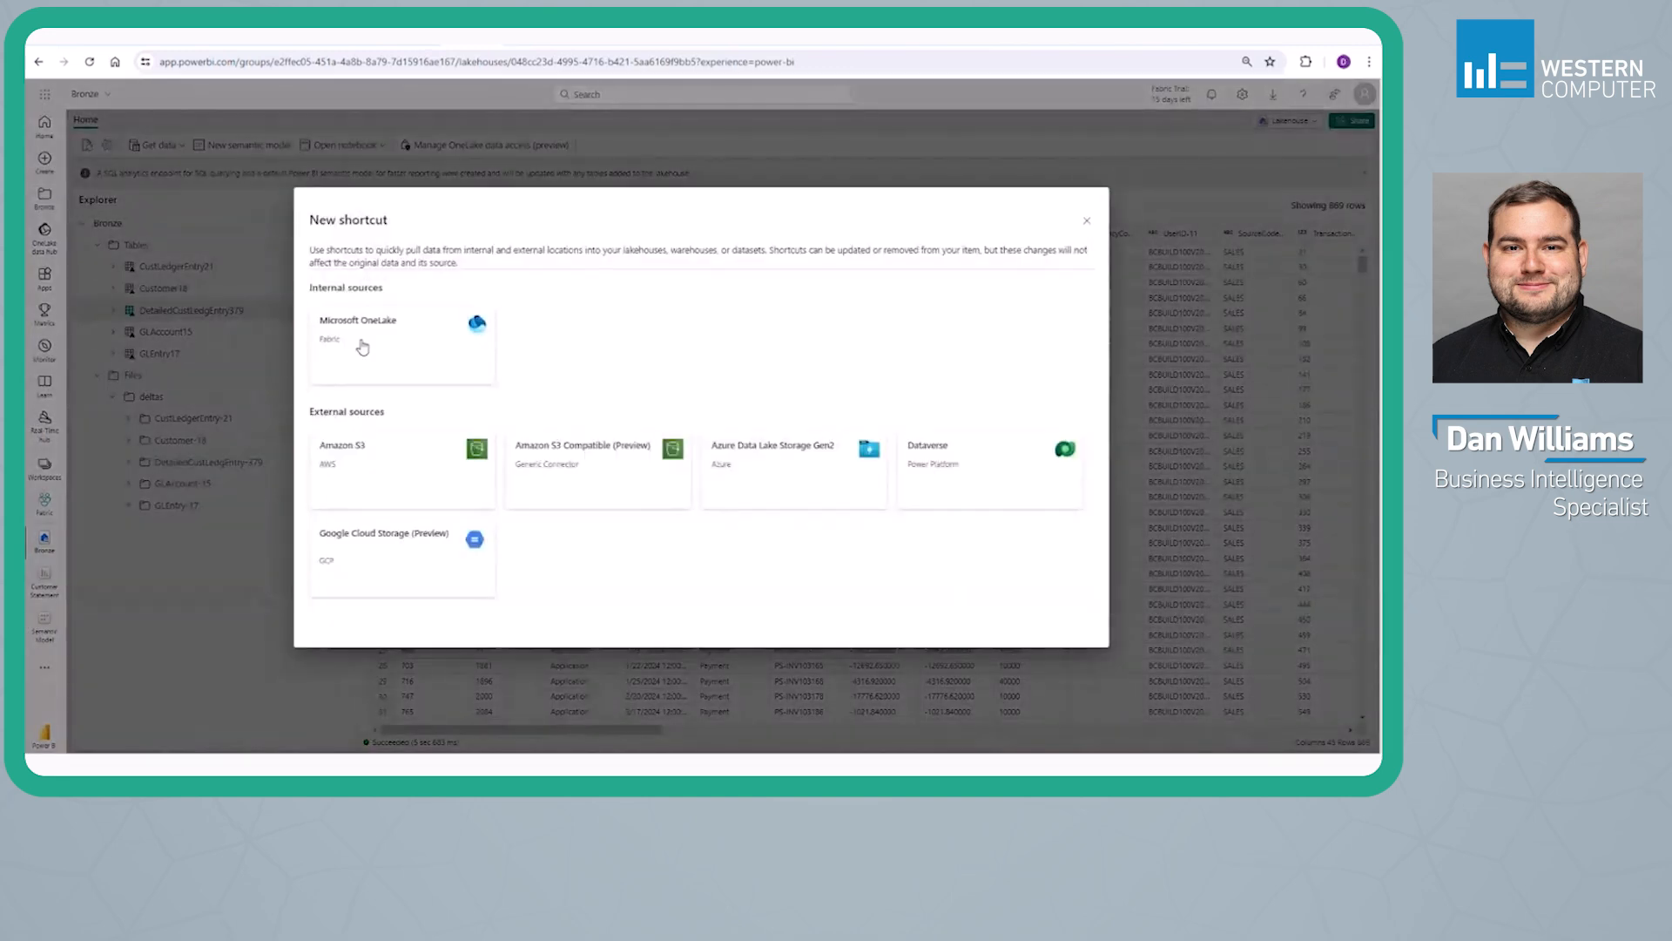
pyautogui.click(372, 322)
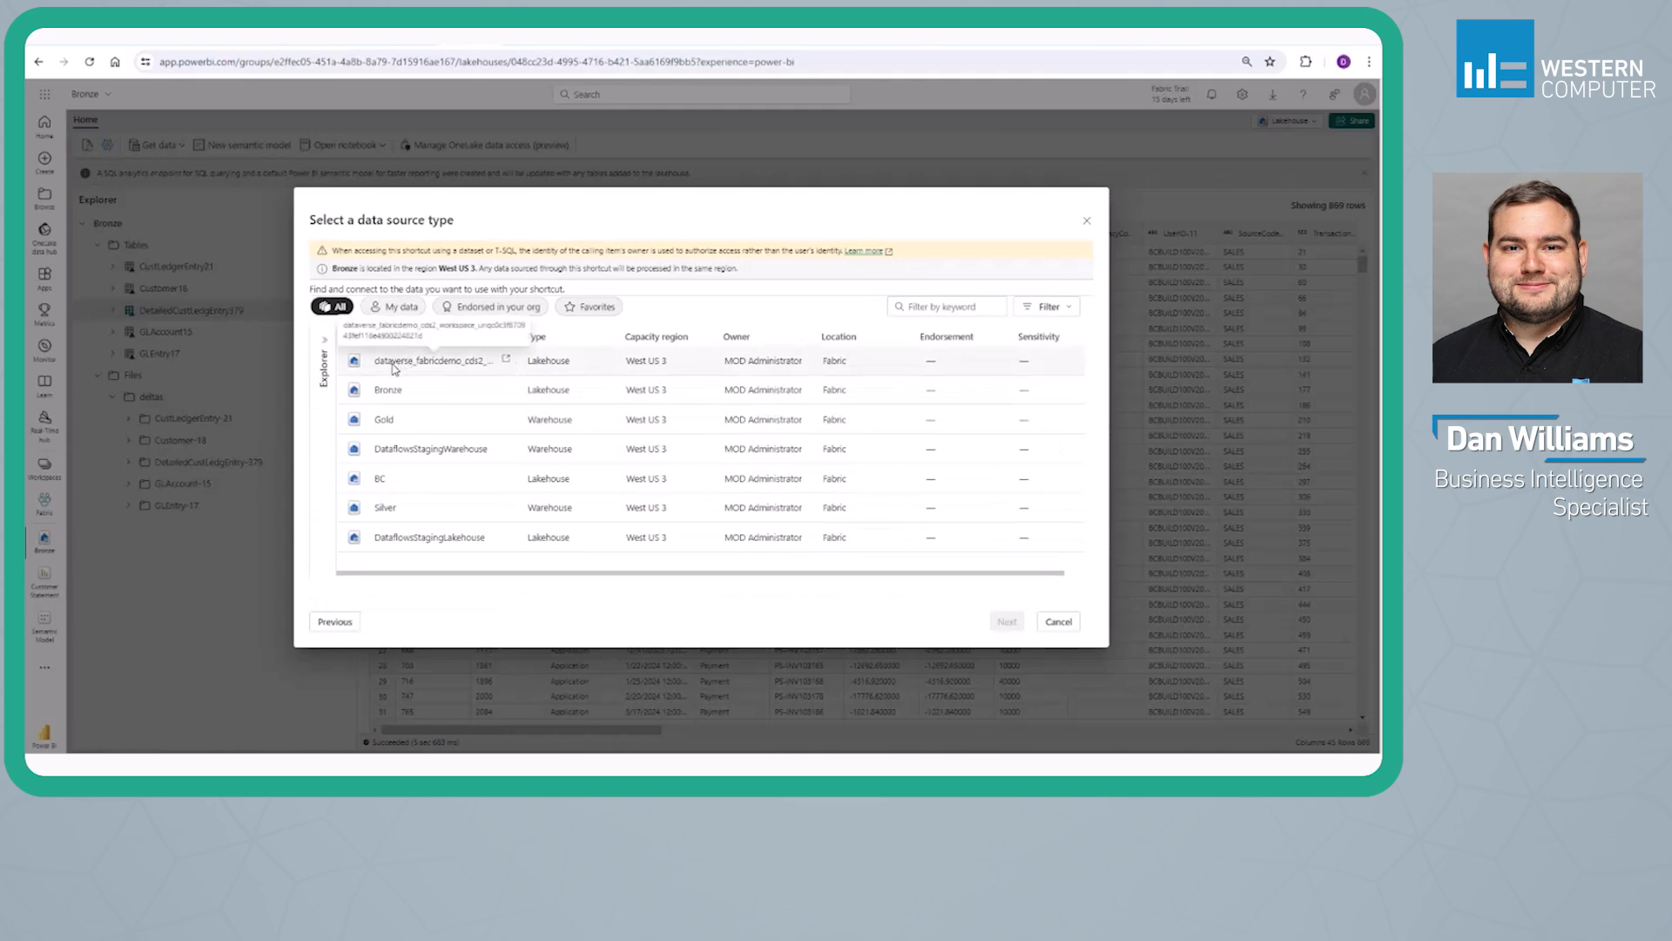
pyautogui.click(394, 368)
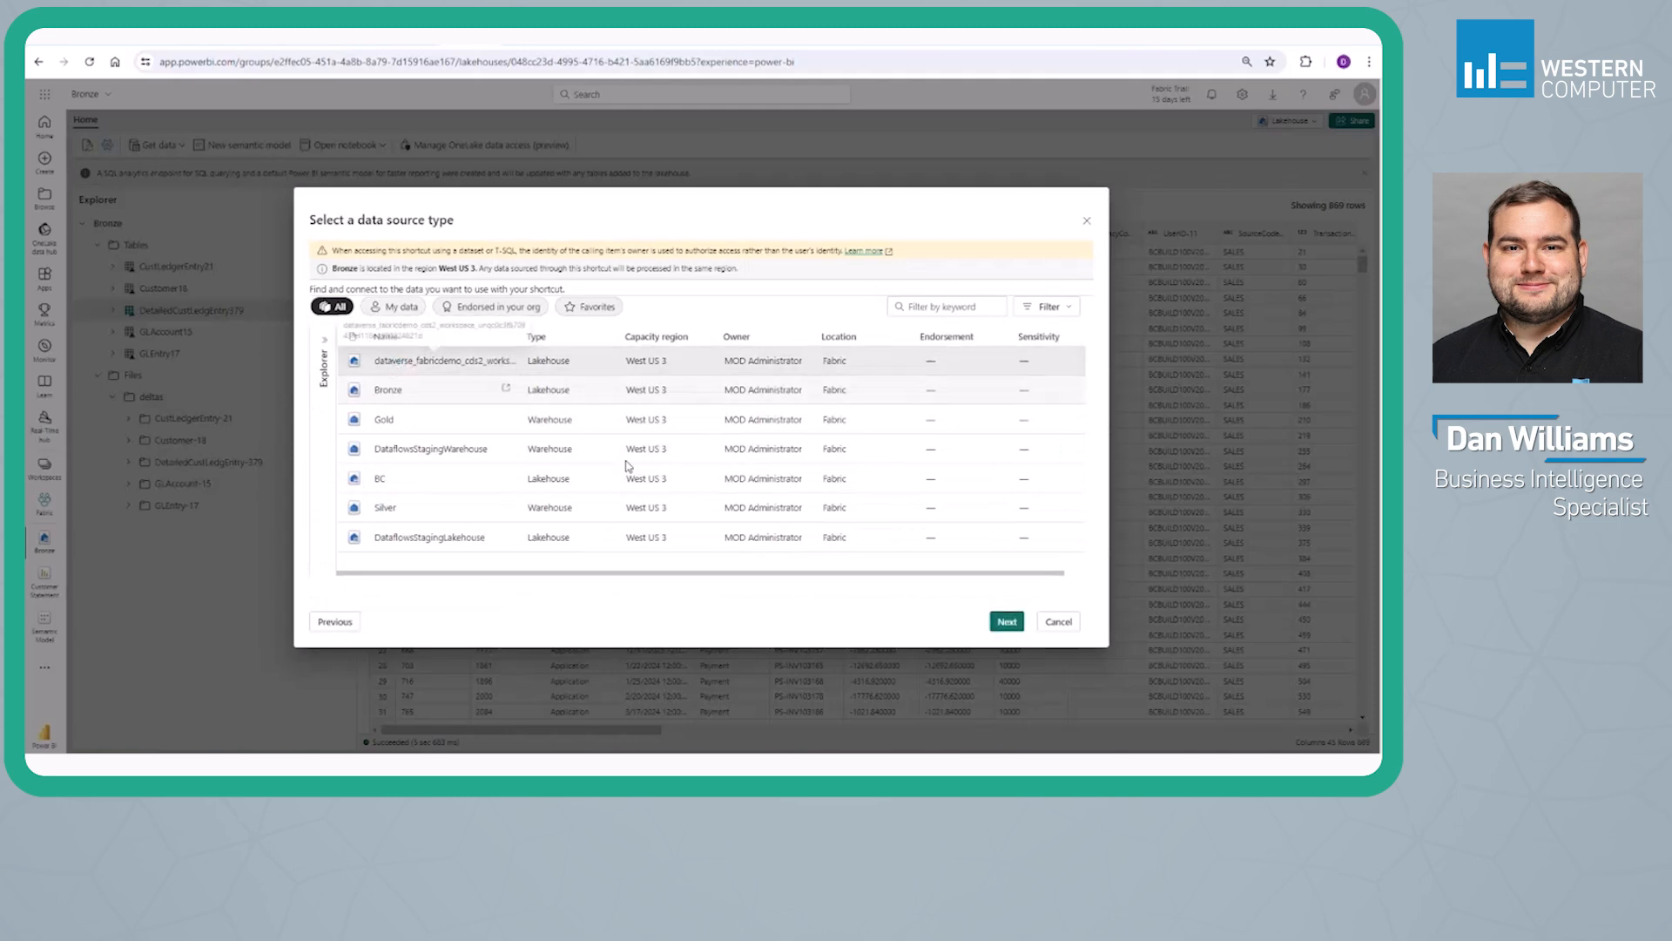
pyautogui.click(1006, 621)
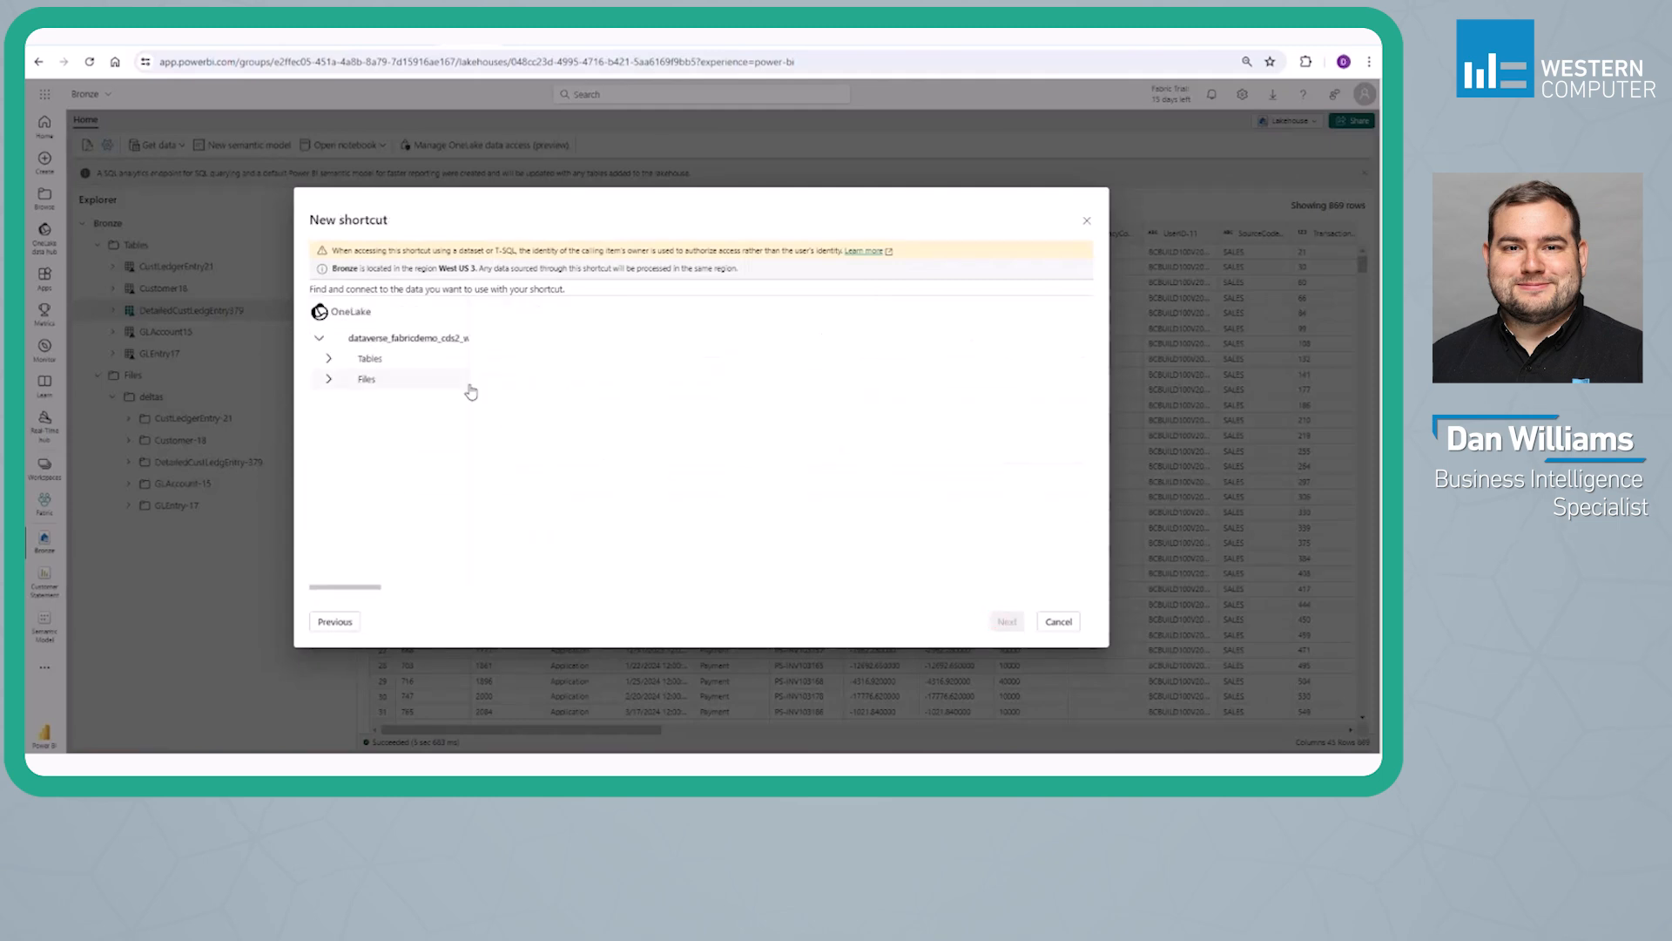
# Select the account table from the source lakehouse's tables and create its shortcut in the Bronze lakehouse's Tables
pyautogui.click(329, 358)
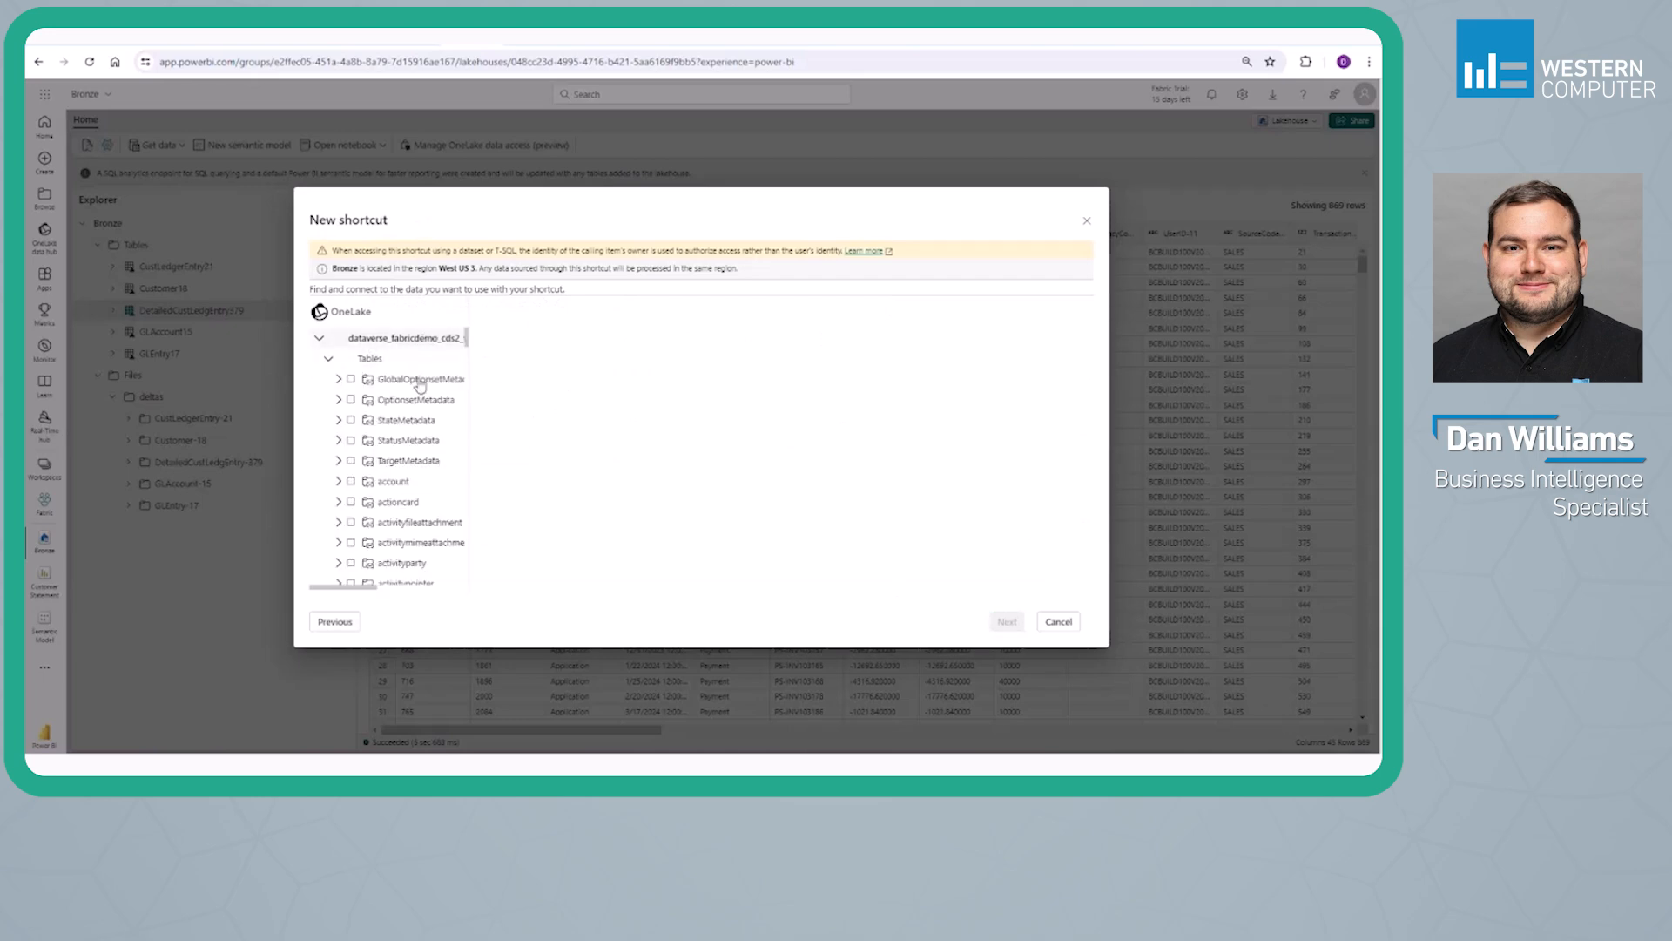
pyautogui.click(351, 481)
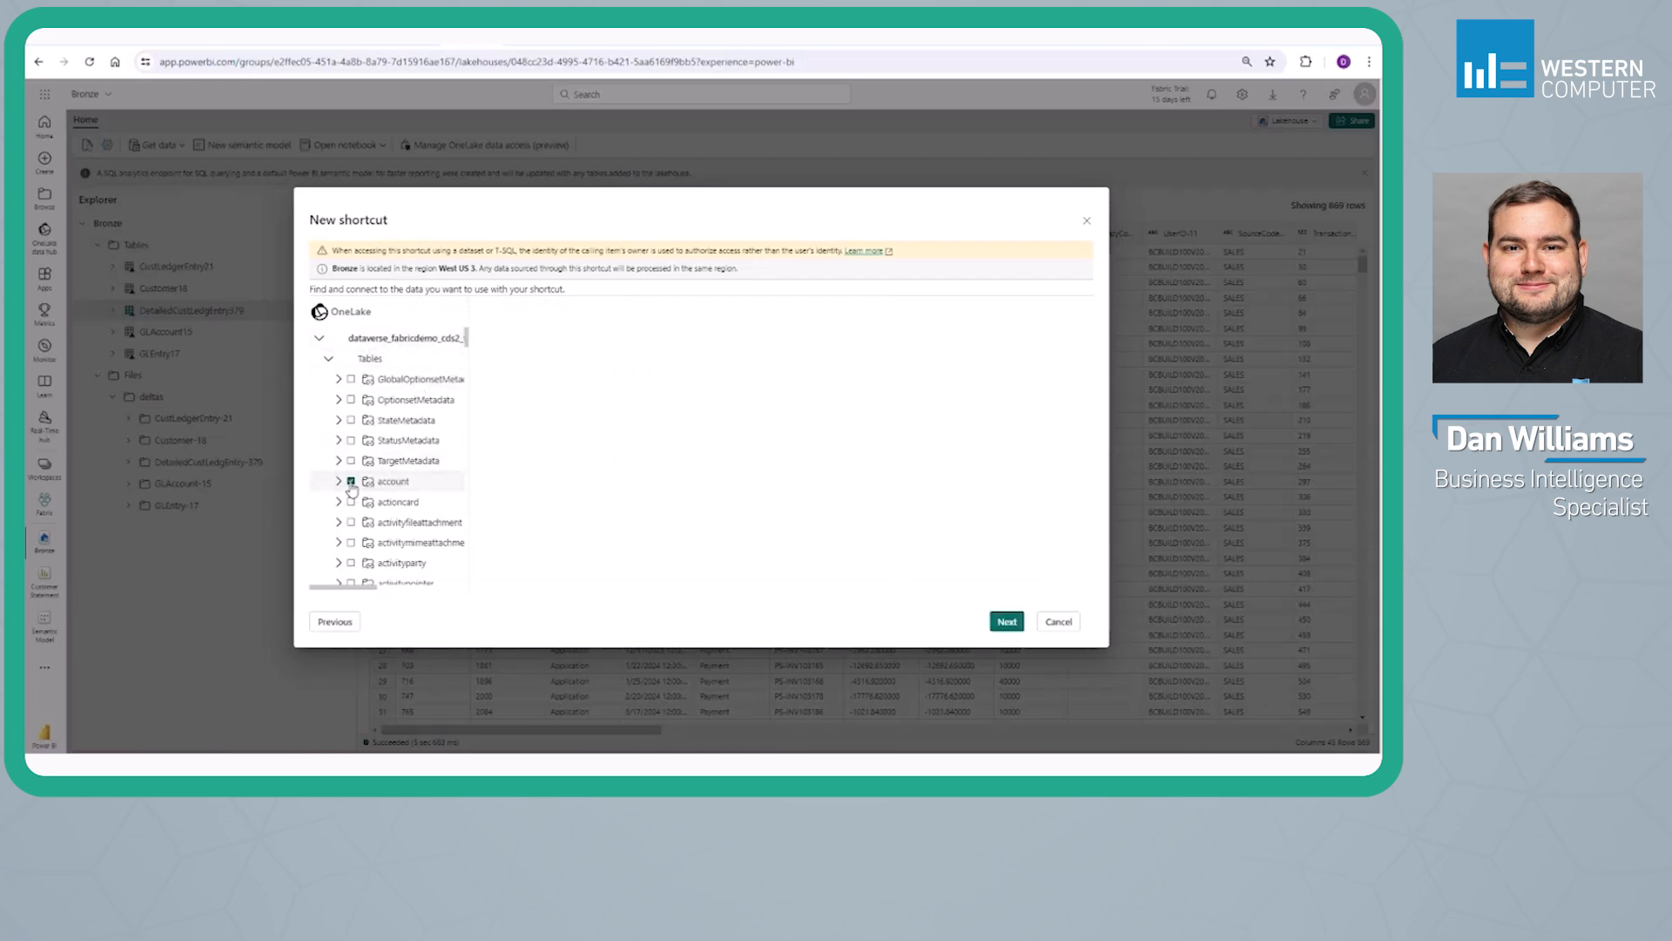
pyautogui.scroll(-1, 457, 502)
pyautogui.click(1008, 624)
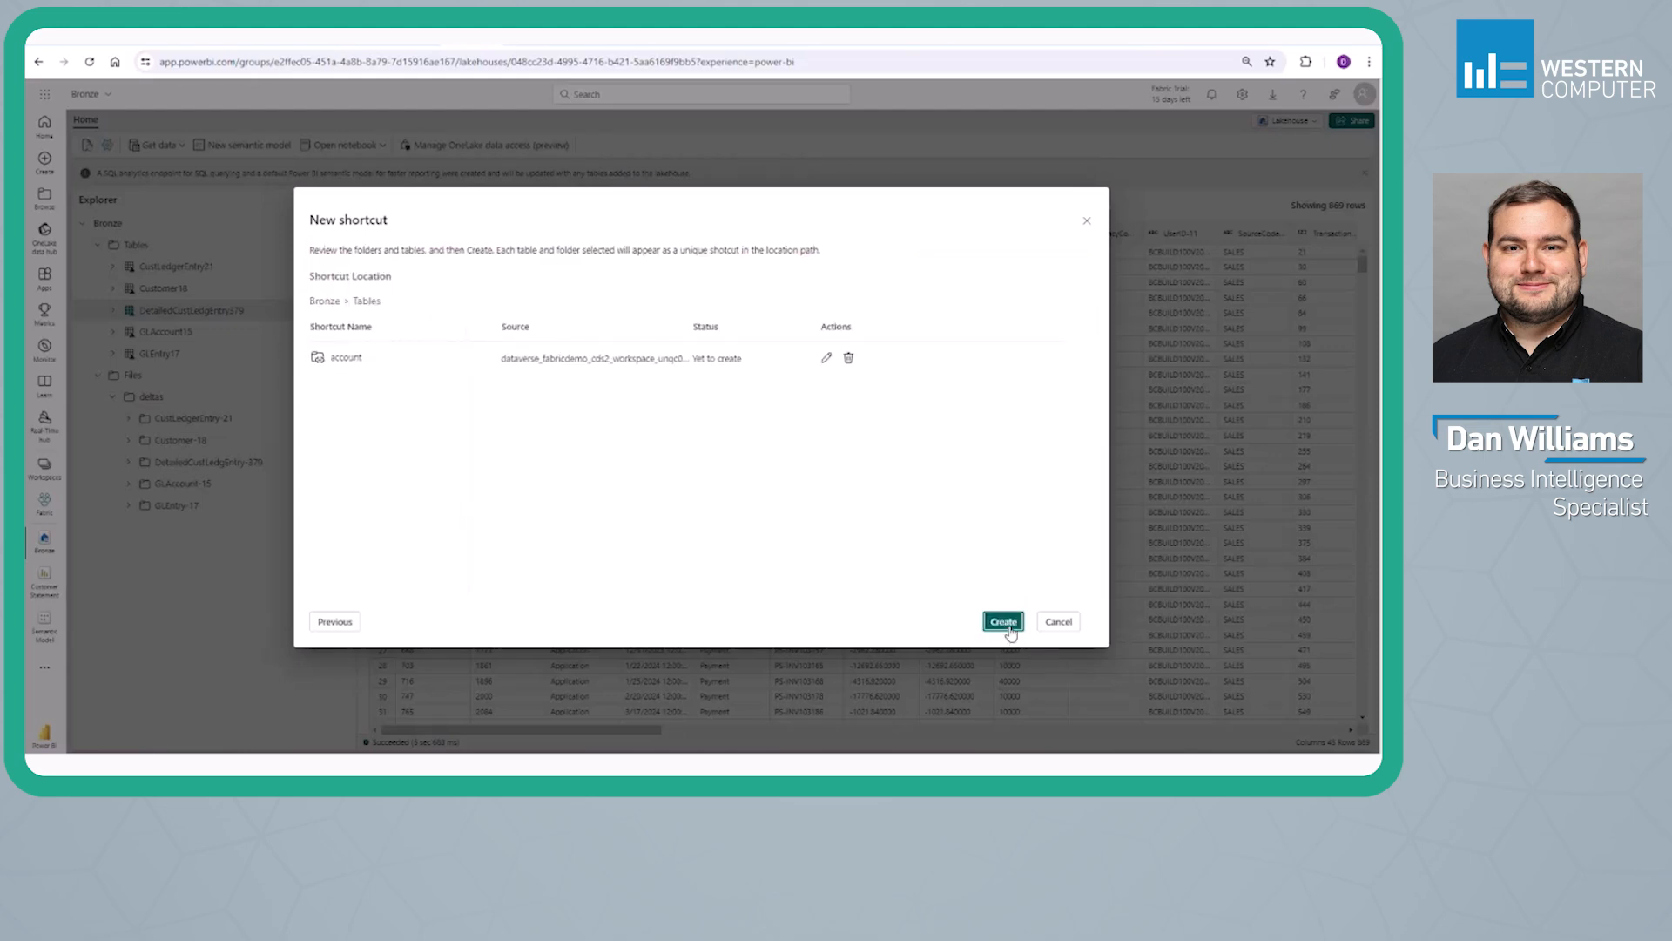
pyautogui.click(1004, 622)
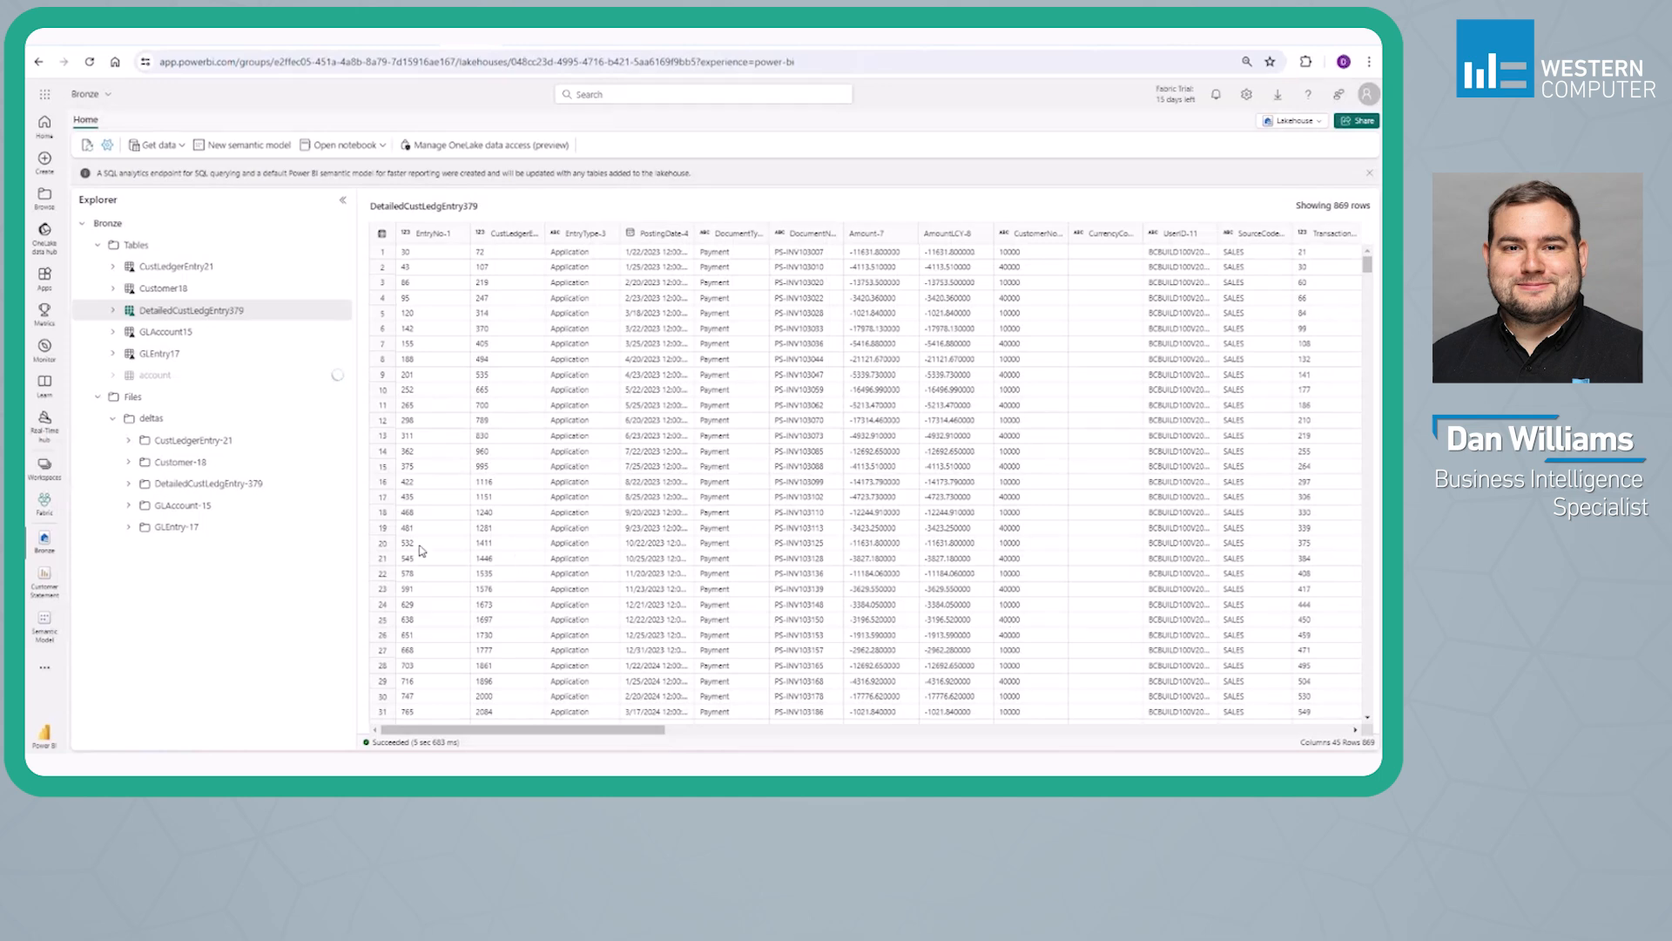
# Preview the GLEntry17 and account tables and view the files stored behind the GLAccount15 table in the Bronze lakehouse
pyautogui.click(165, 353)
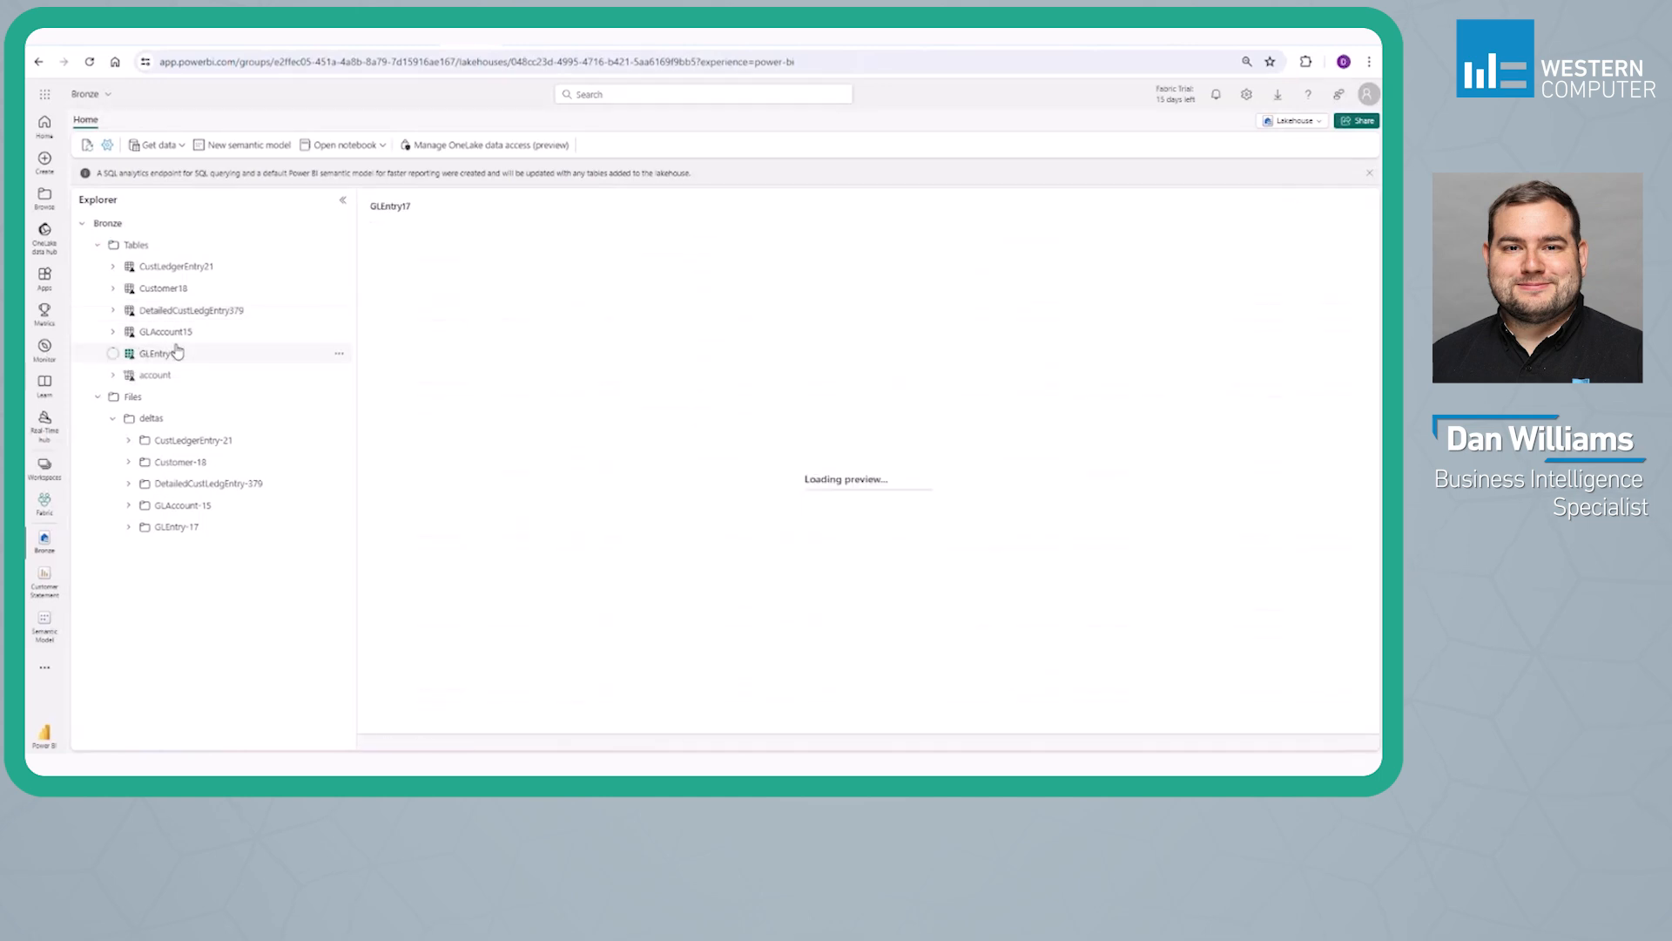
pyautogui.click(155, 375)
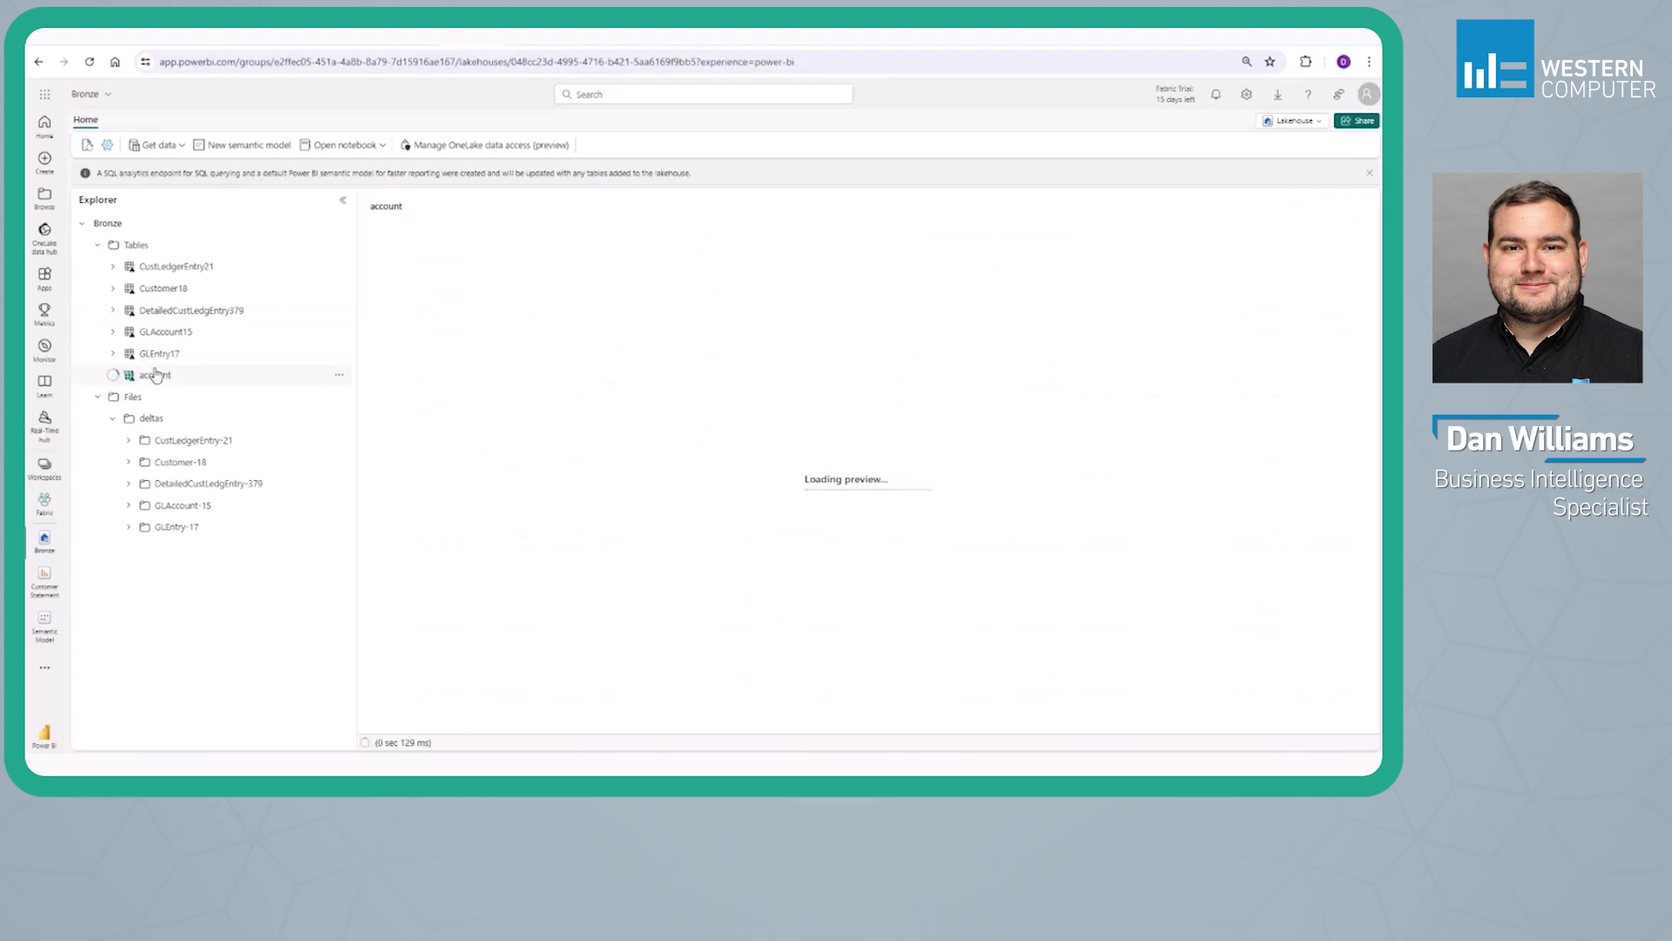
pyautogui.click(189, 331)
pyautogui.rightClick(189, 331)
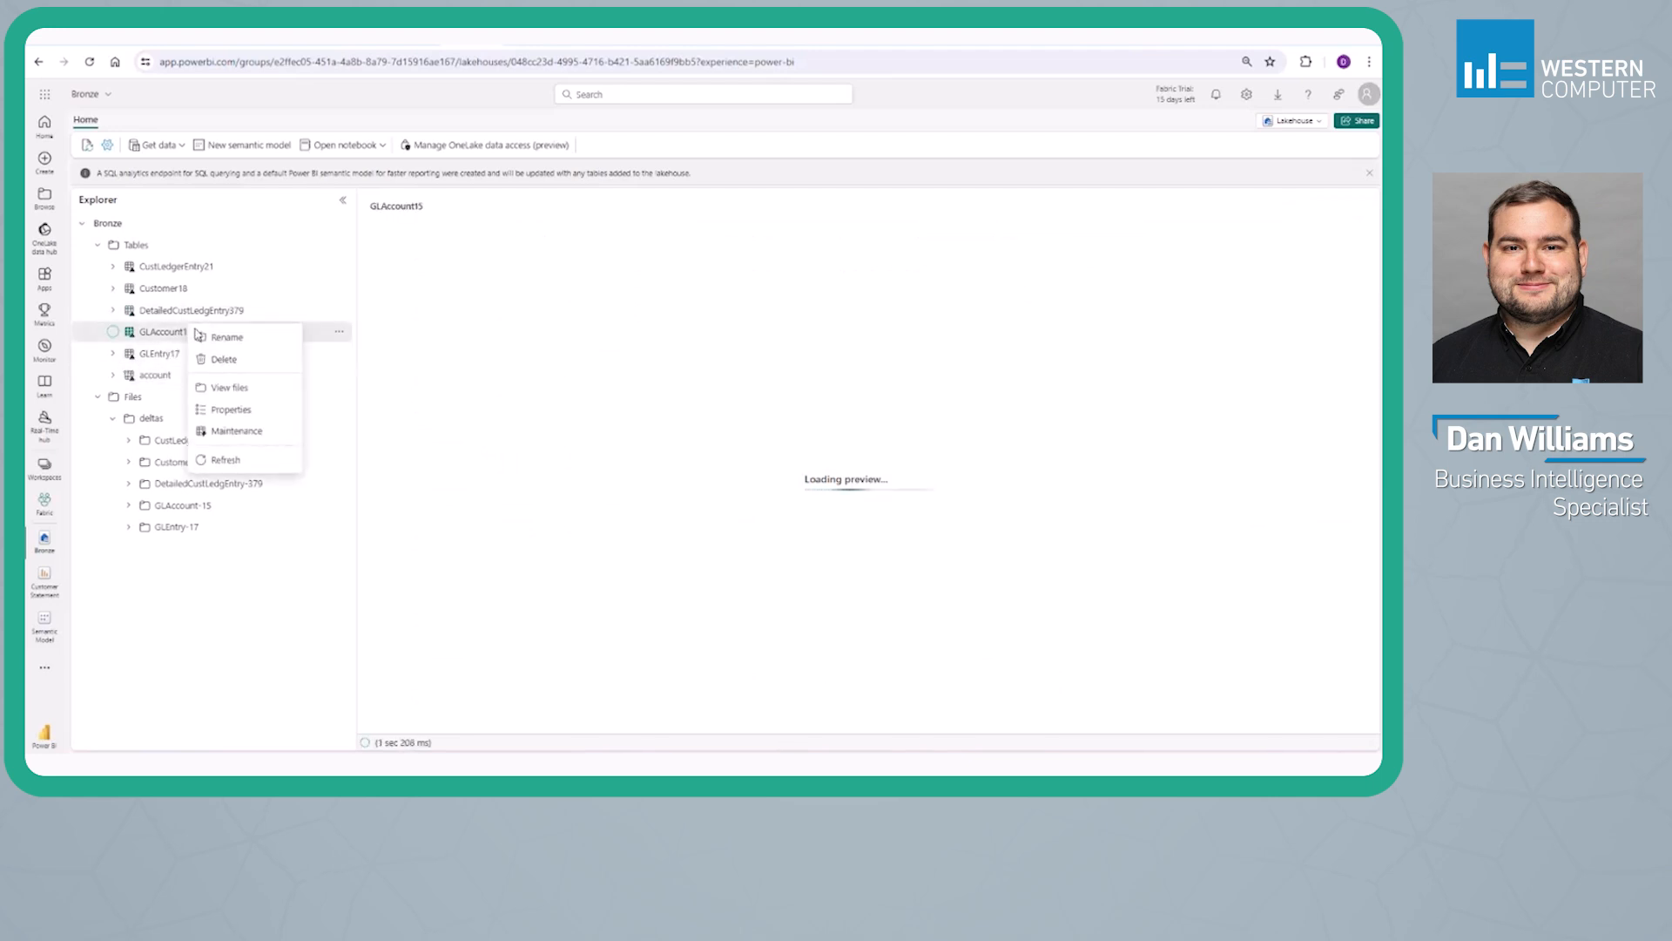
pyautogui.click(228, 387)
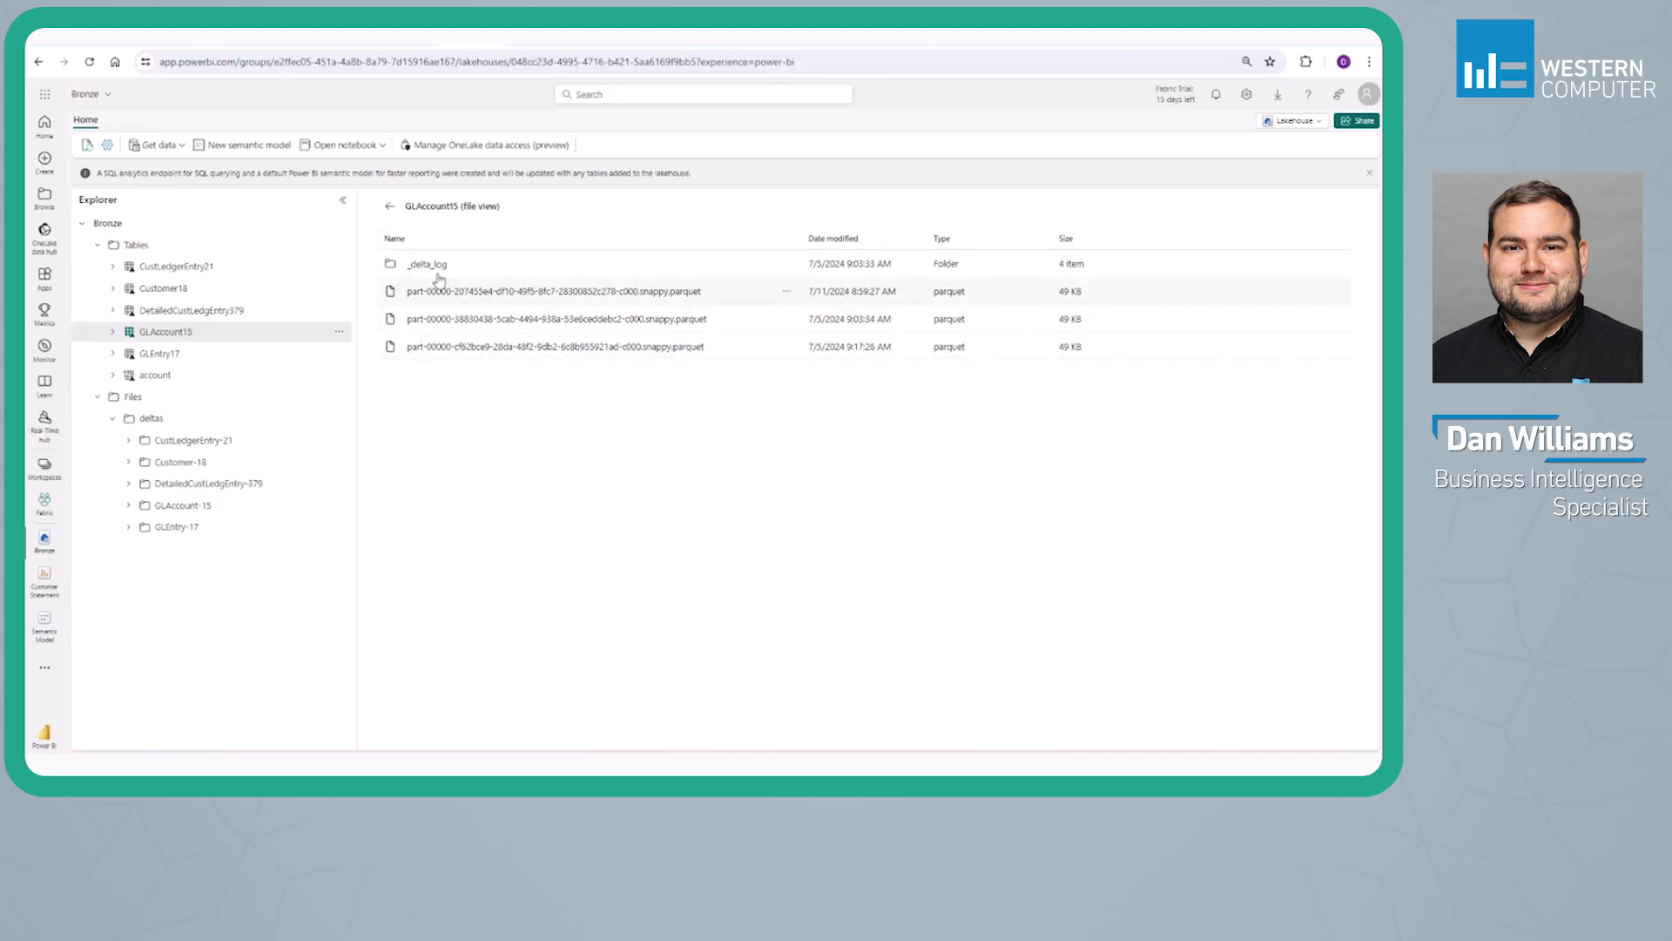
pyautogui.click(389, 206)
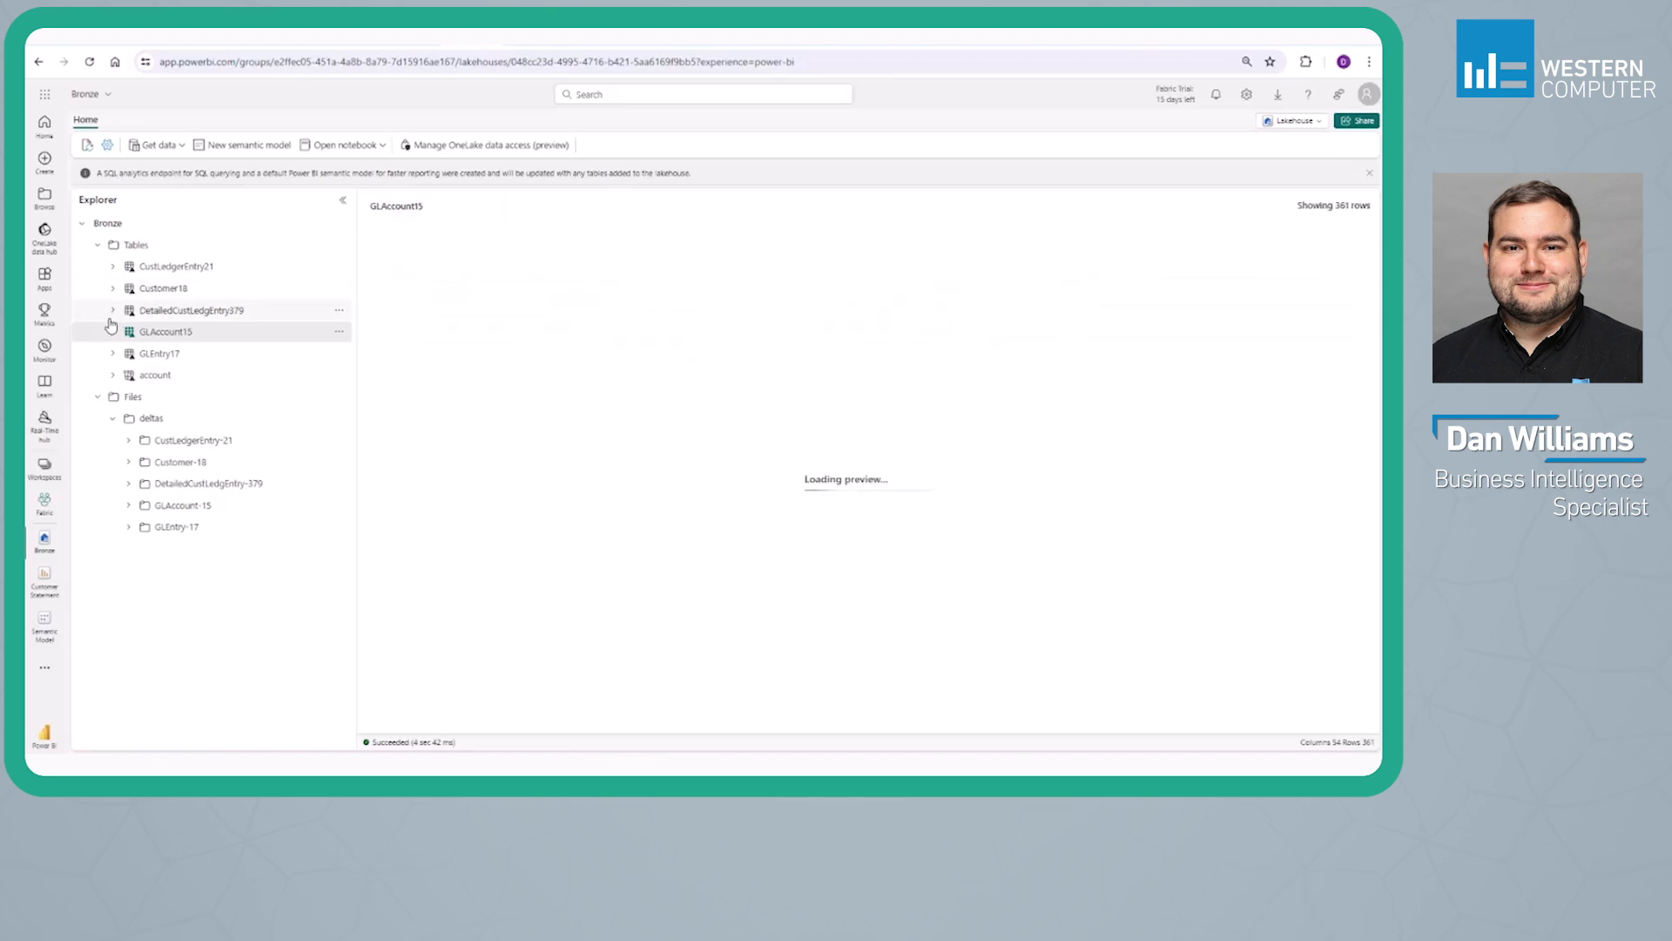
# Examine the columns and rows of GLAccount15, and preview the account and GLEntry17 tables again
pyautogui.click(114, 331)
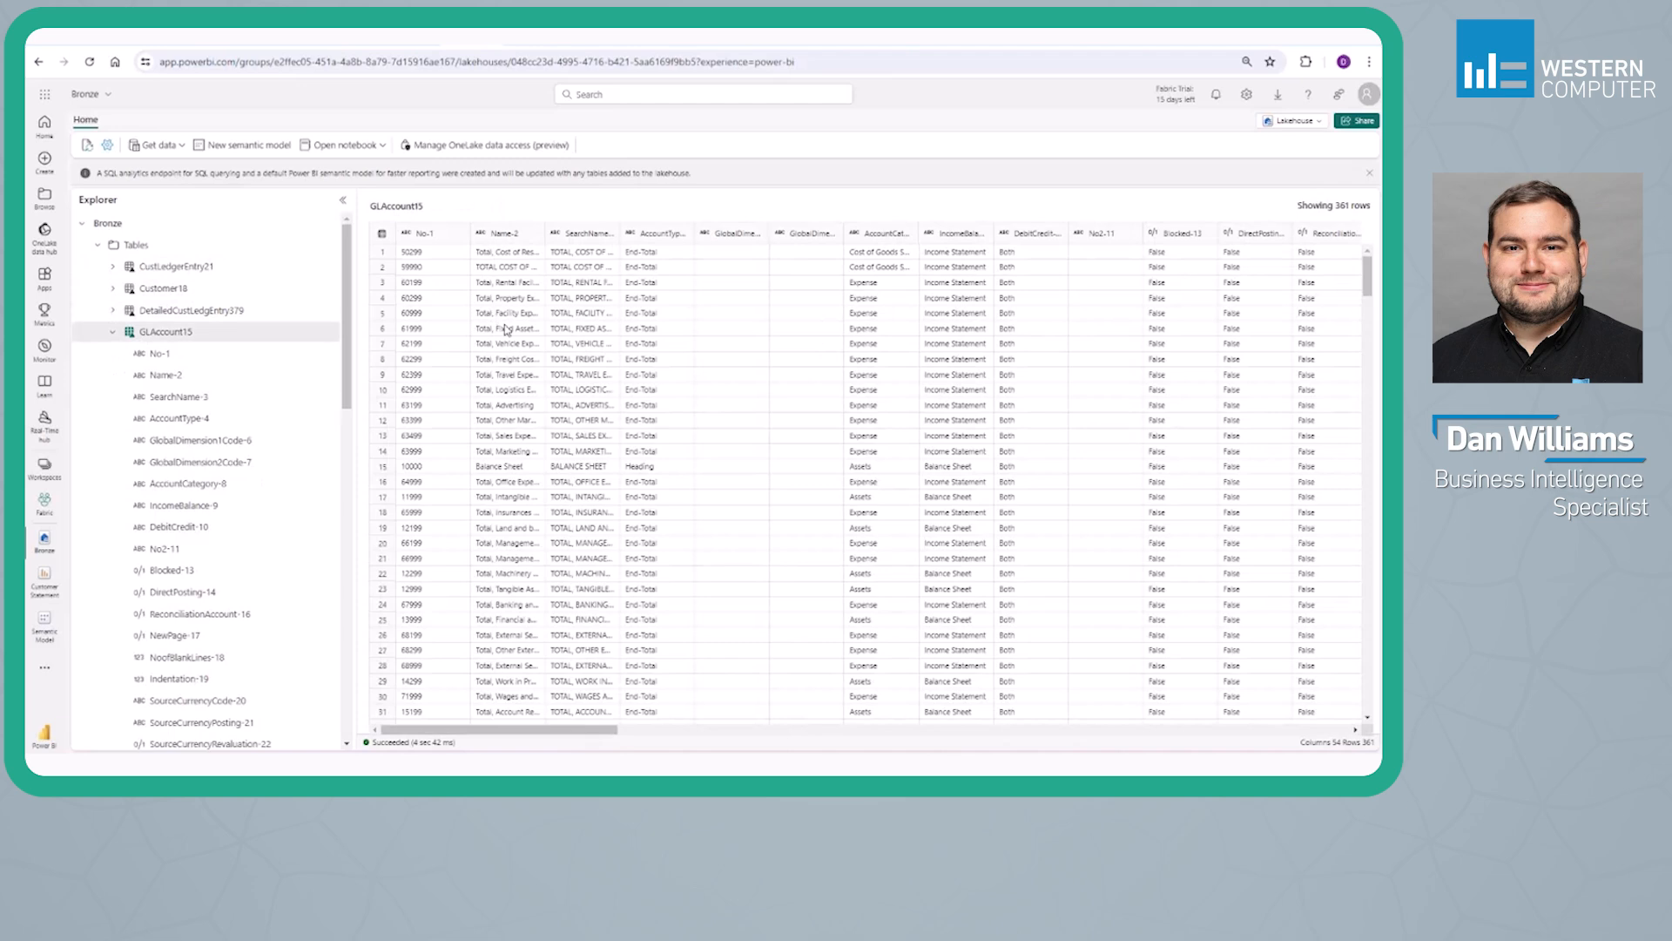
pyautogui.moveTo(509, 730)
pyautogui.mouseDown()
pyautogui.moveTo(655, 733)
pyautogui.moveTo(508, 731)
pyautogui.mouseUp()
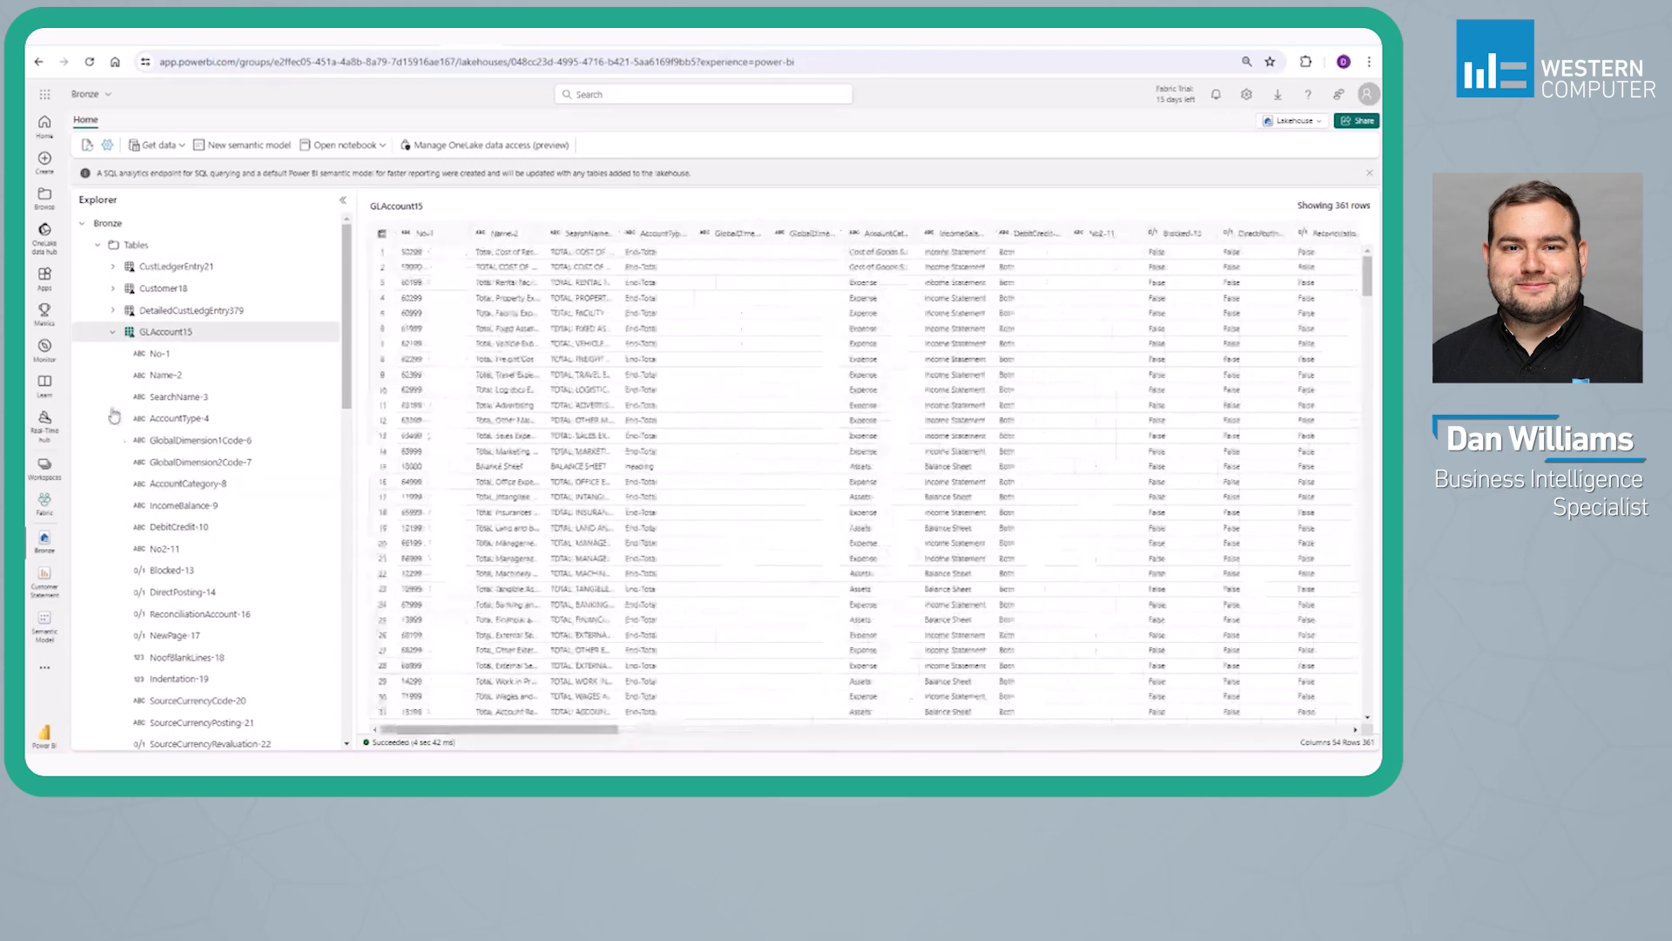
pyautogui.click(112, 332)
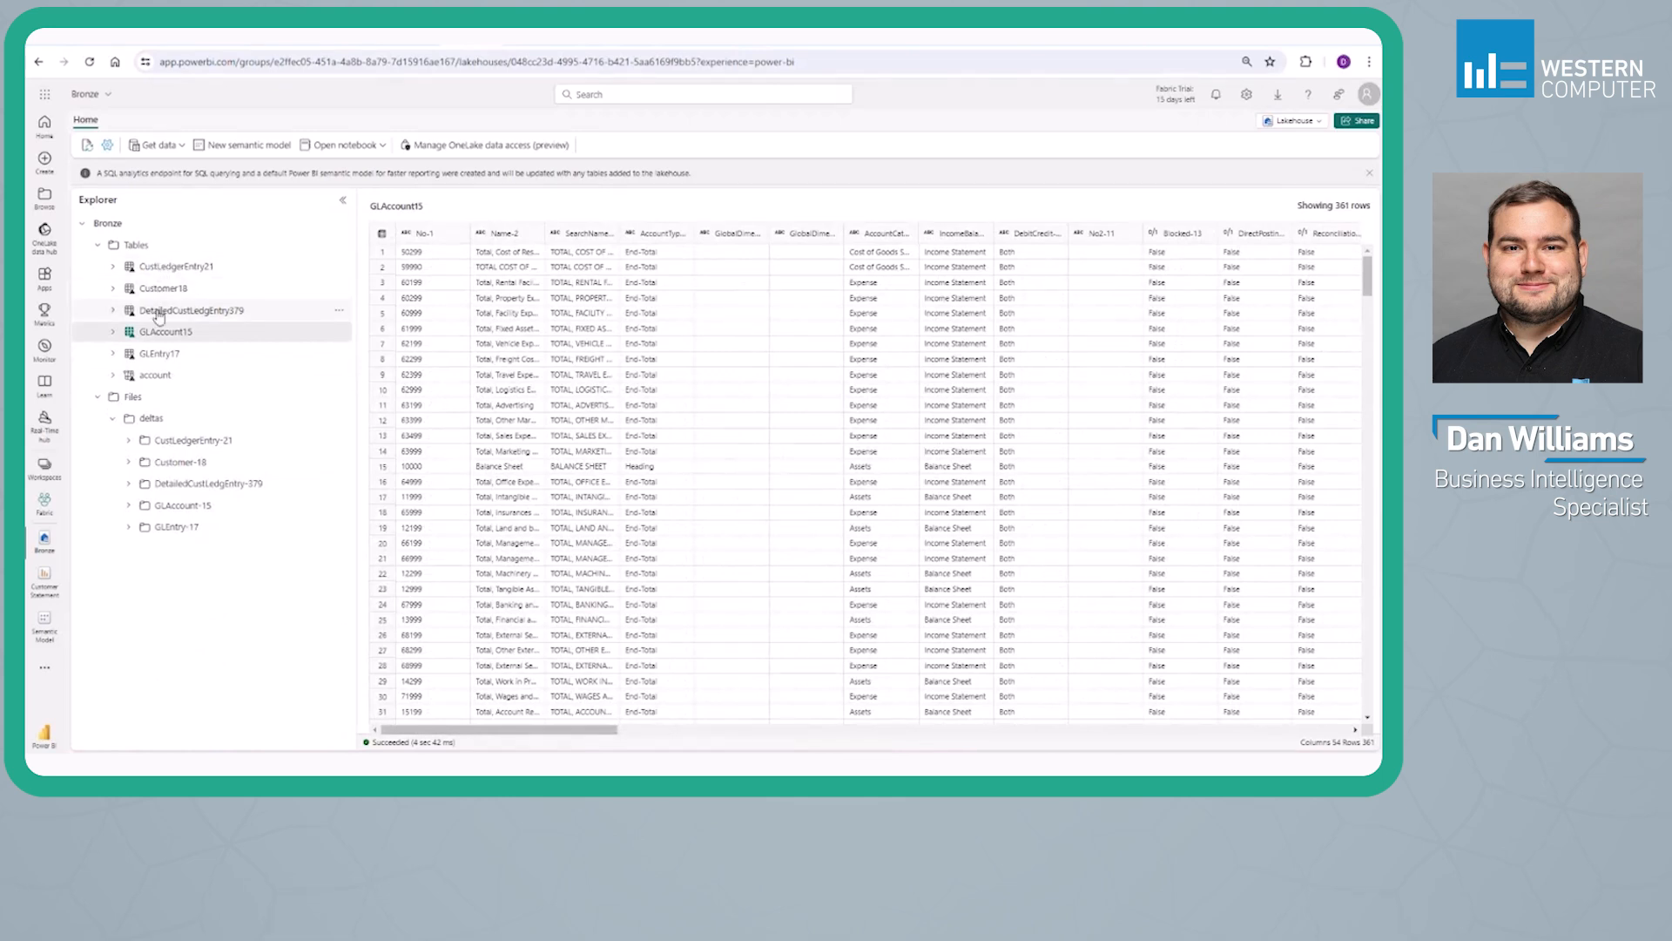
pyautogui.click(148, 376)
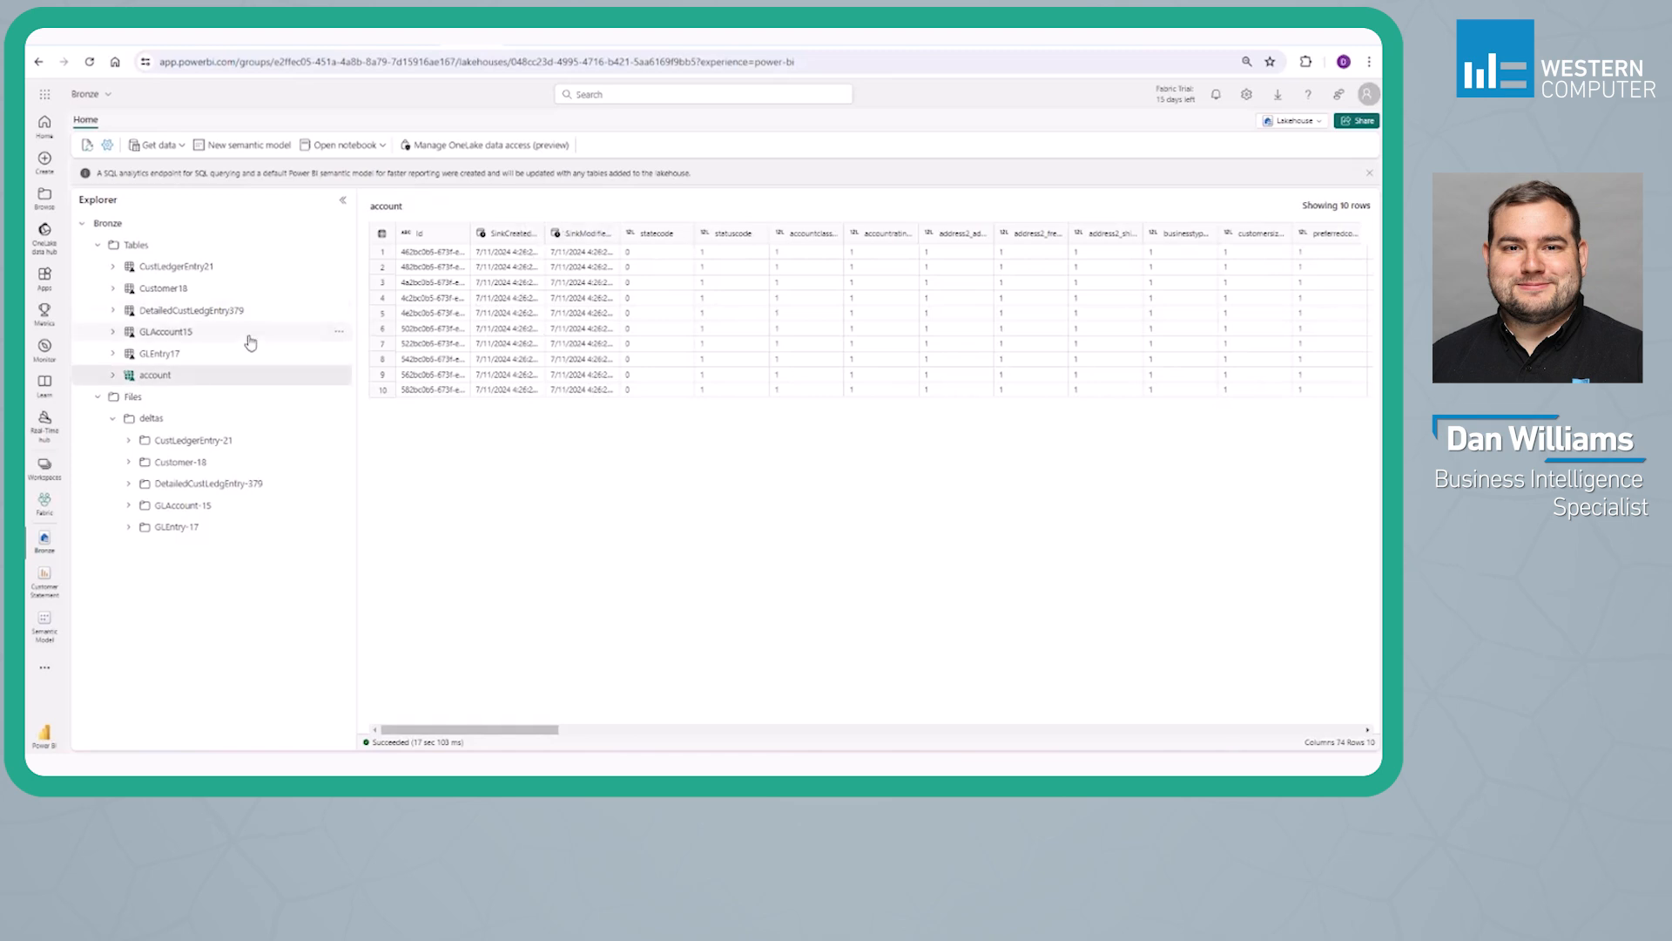
pyautogui.click(159, 353)
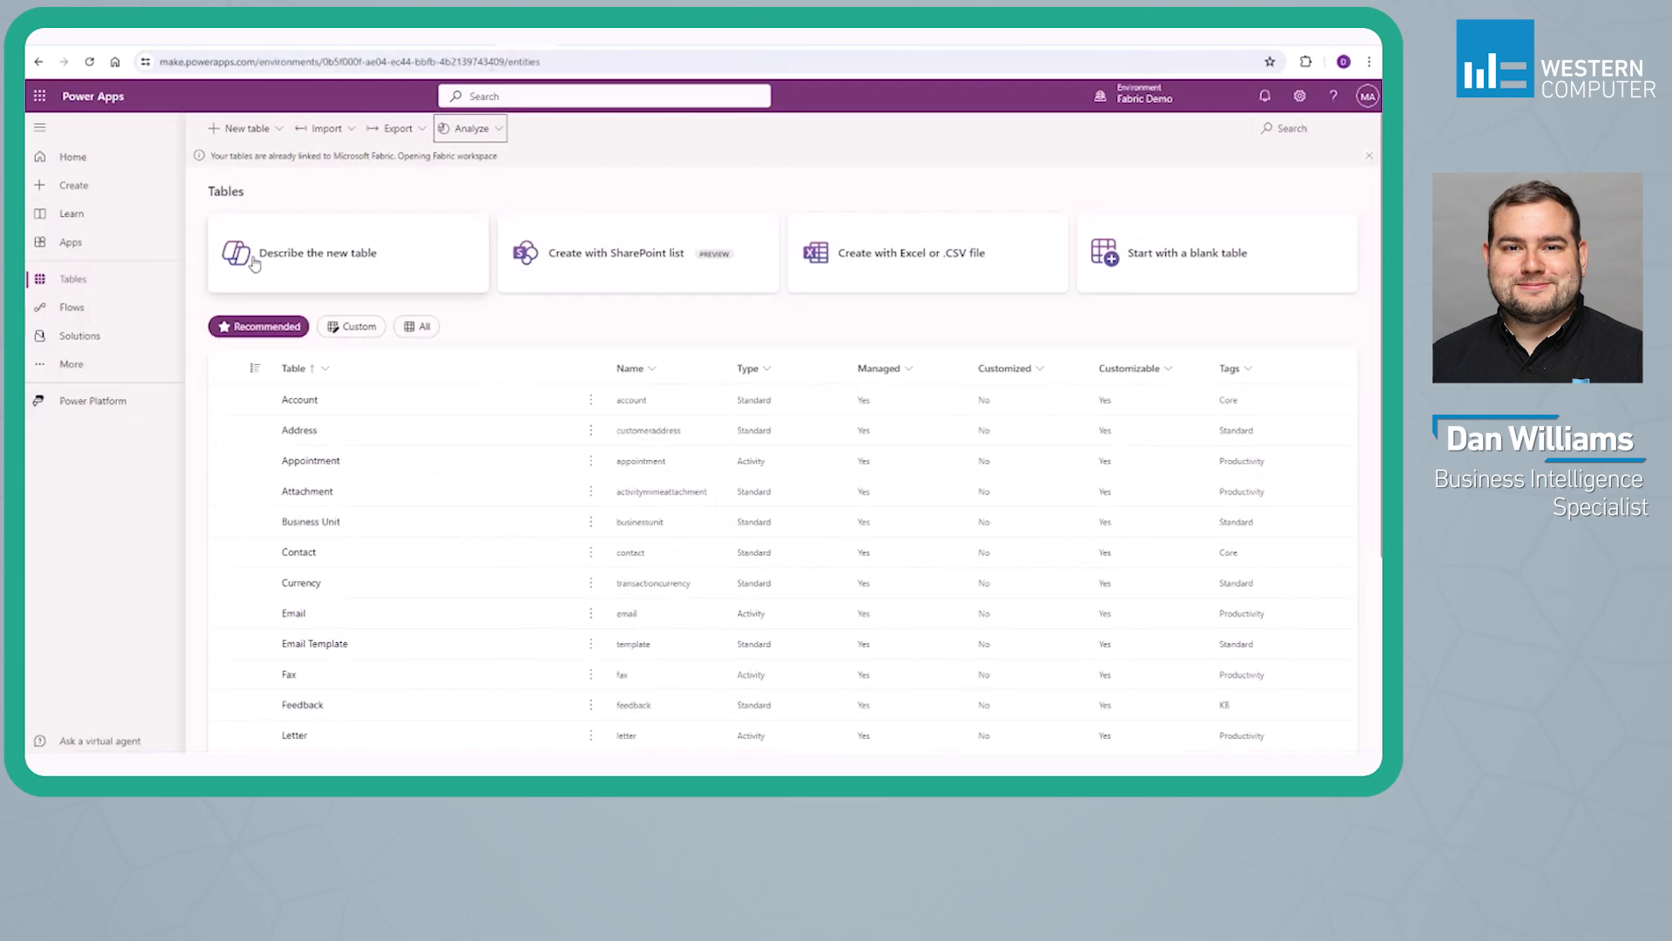
# Switch to Power Apps and review the Dataverse tables list and its Analyze options for linking to Microsoft Fabric
pyautogui.click(465, 128)
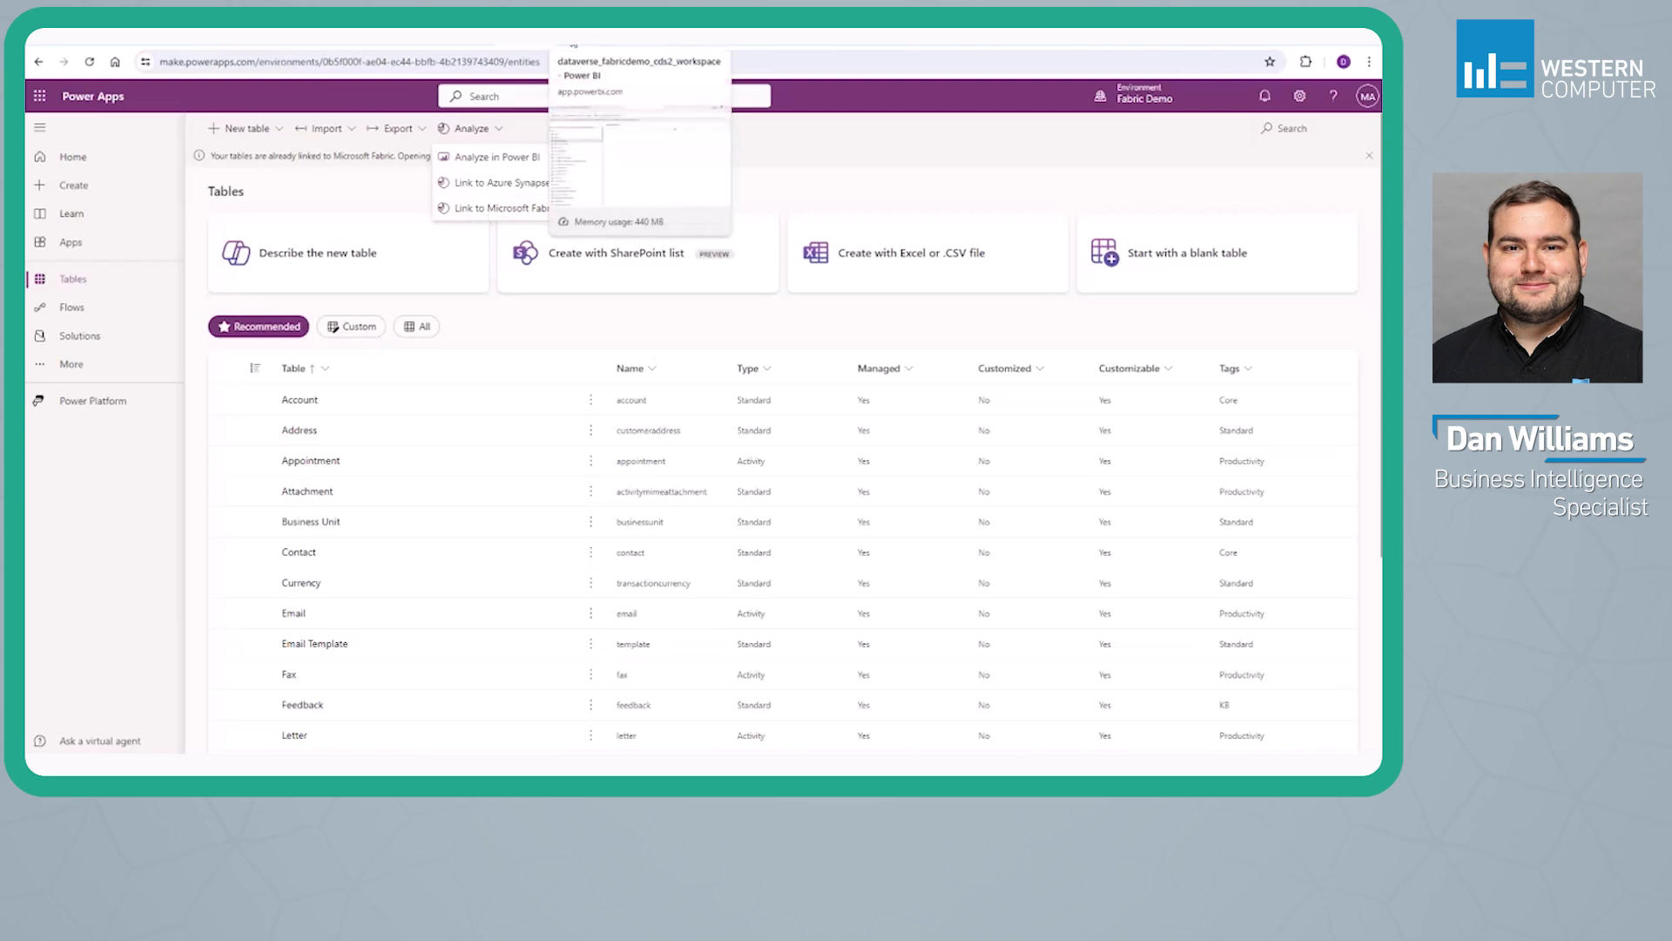
pyautogui.click(574, 42)
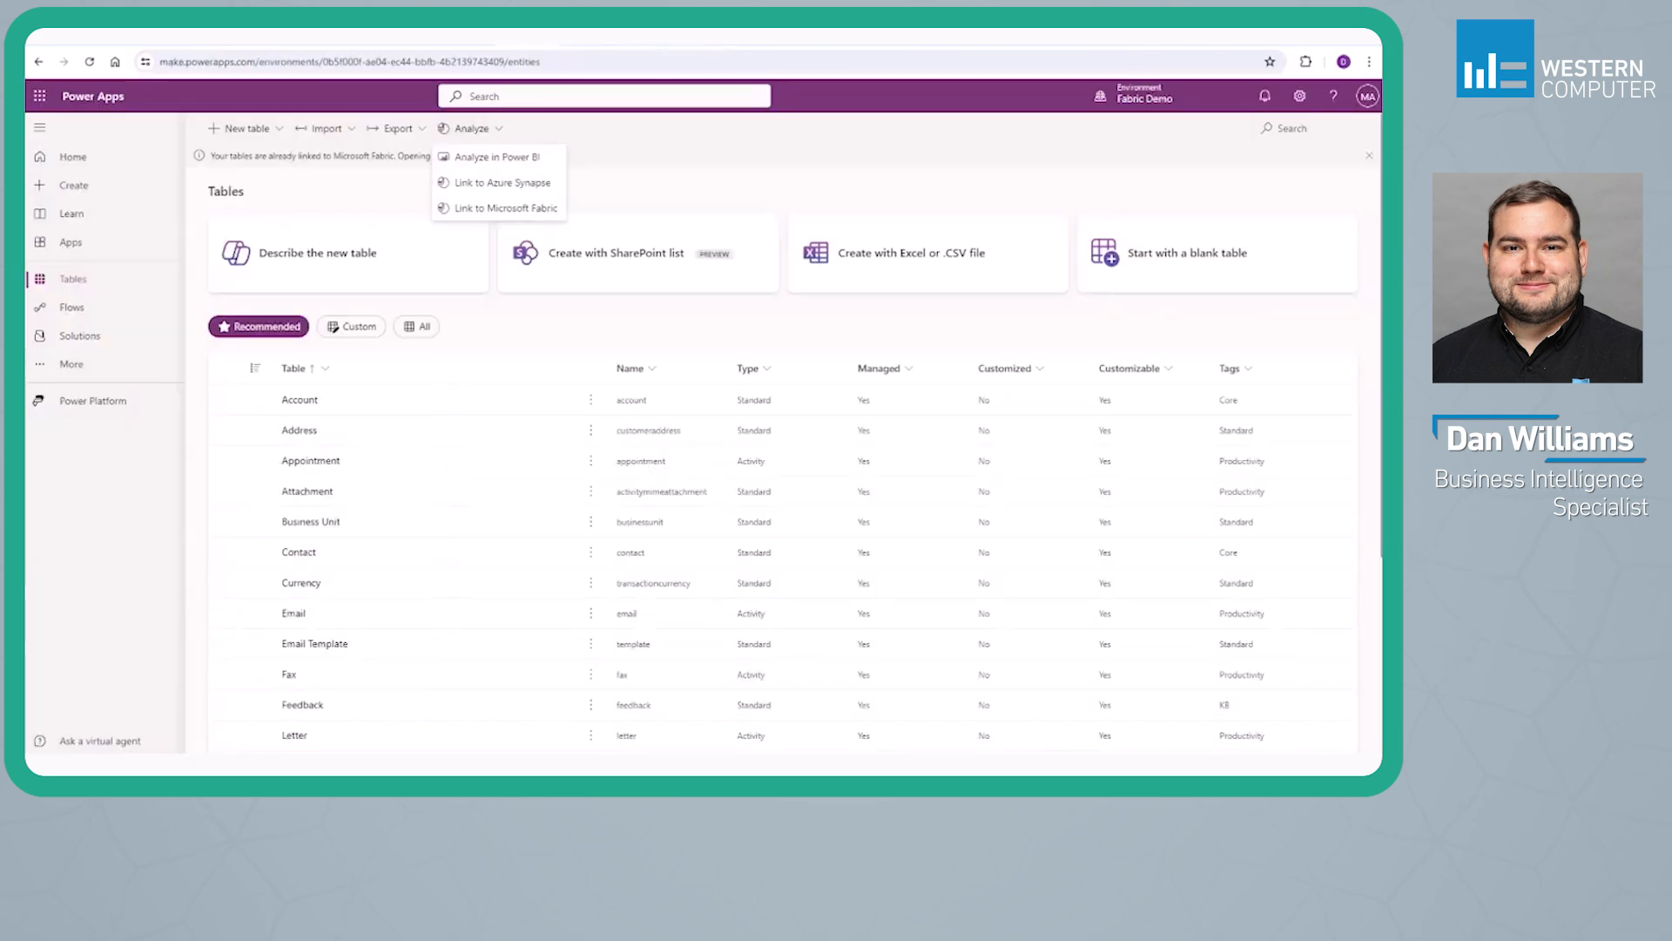
pyautogui.click(612, 185)
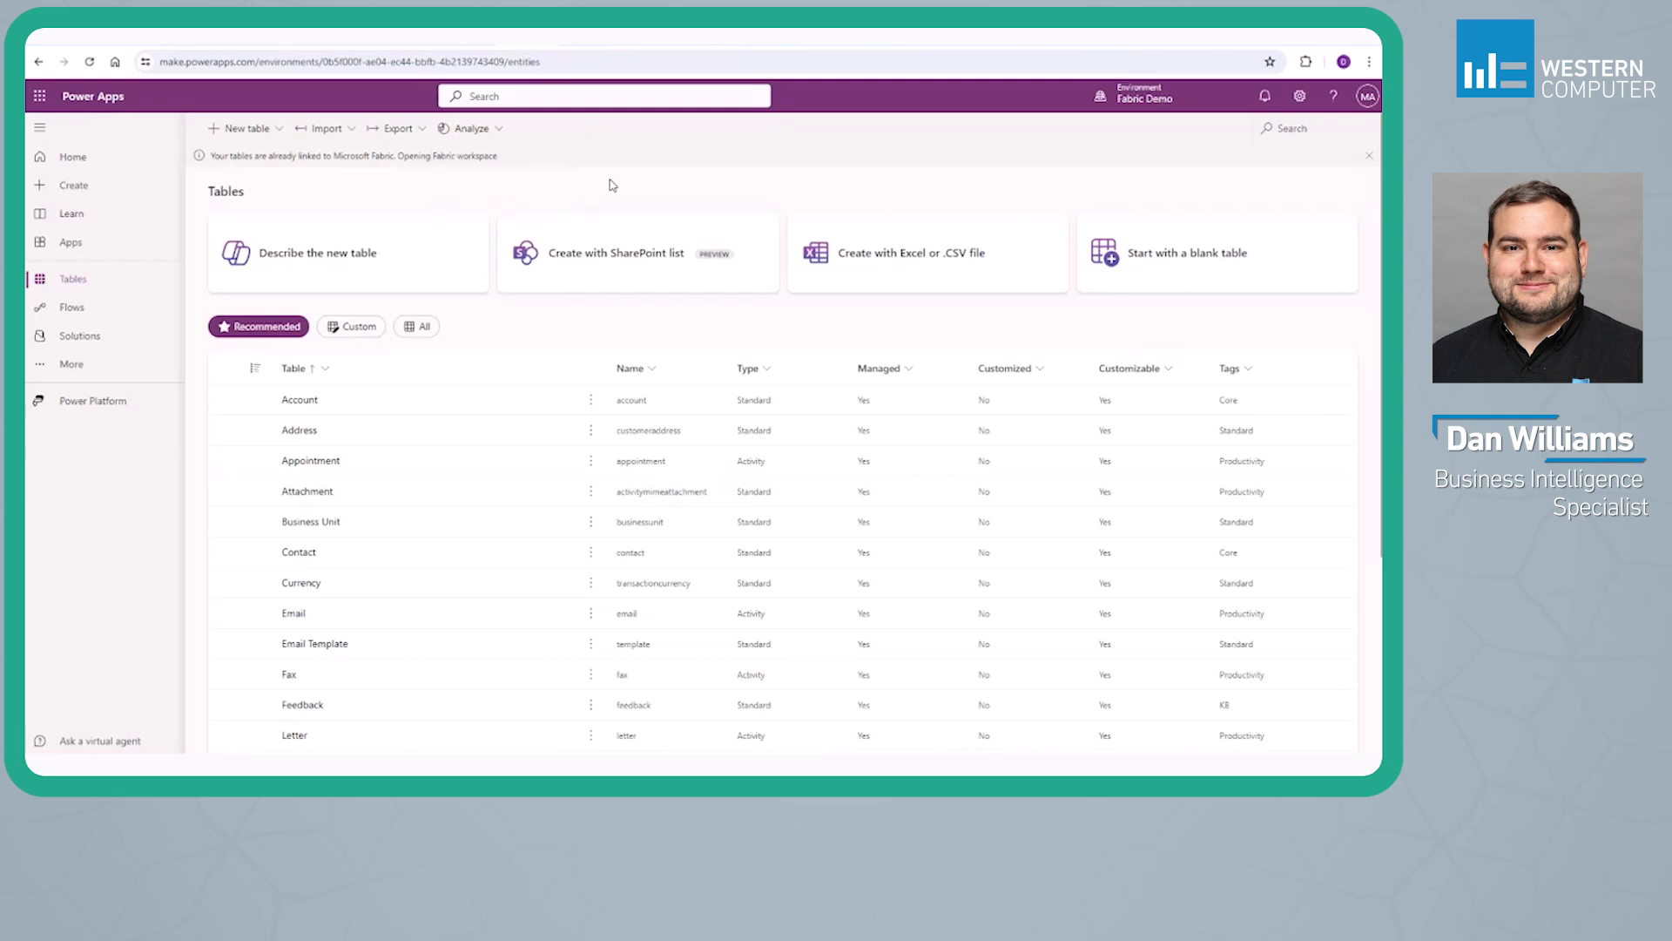
pyautogui.scroll(-3, 590, 362)
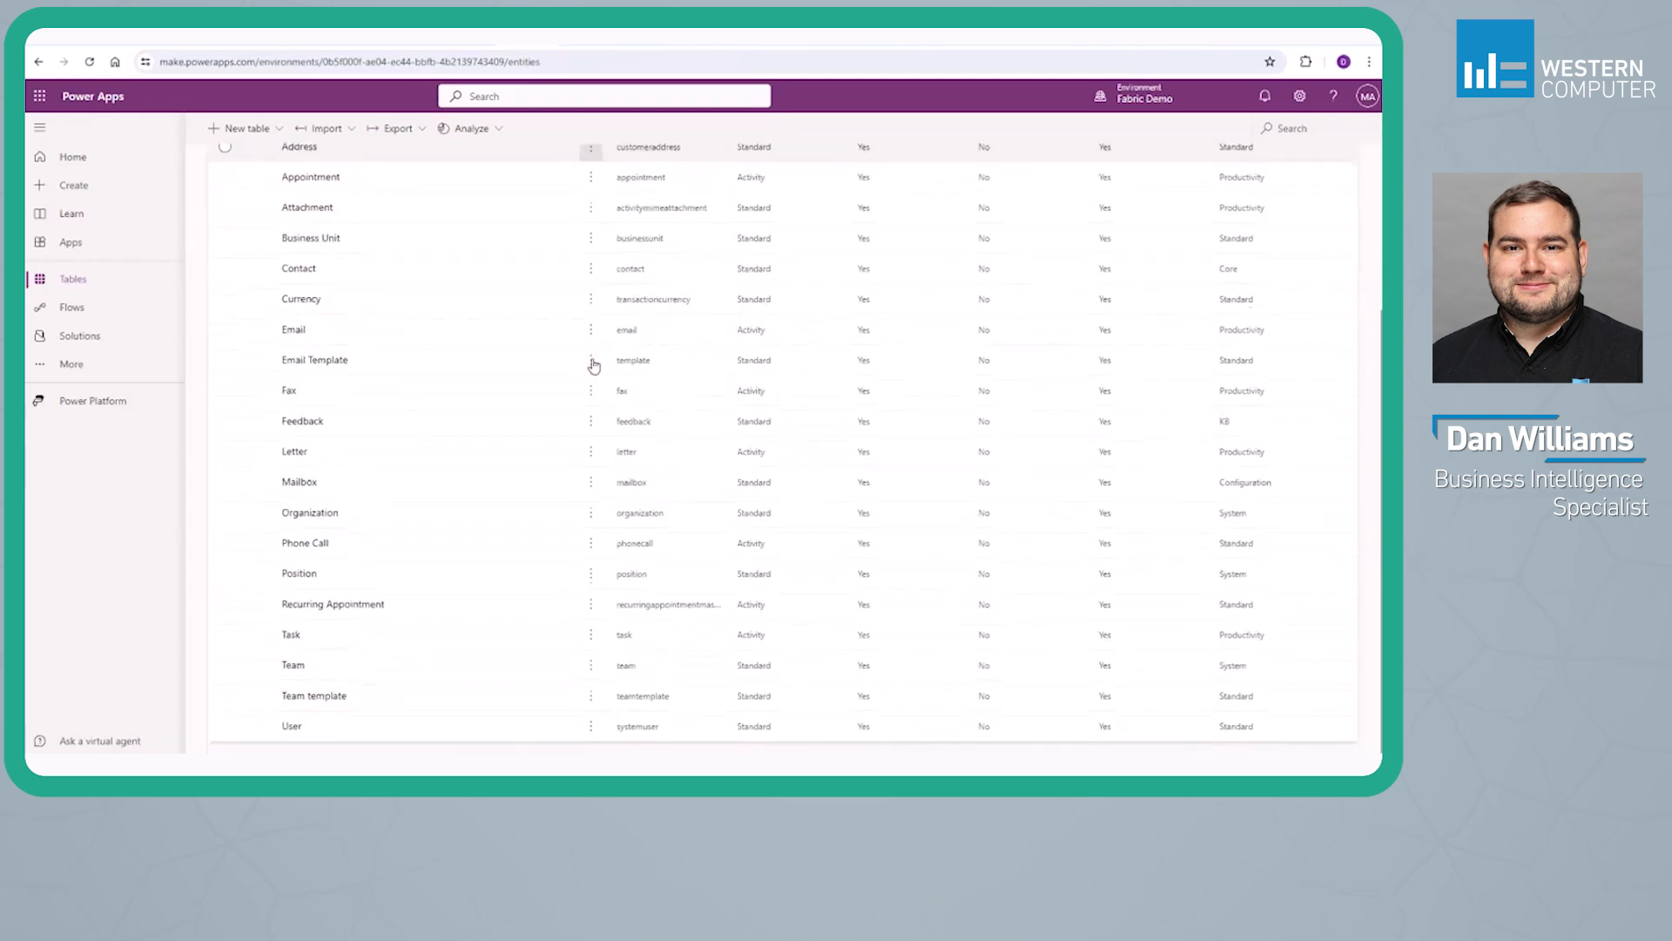
pyautogui.scroll(3, 593, 364)
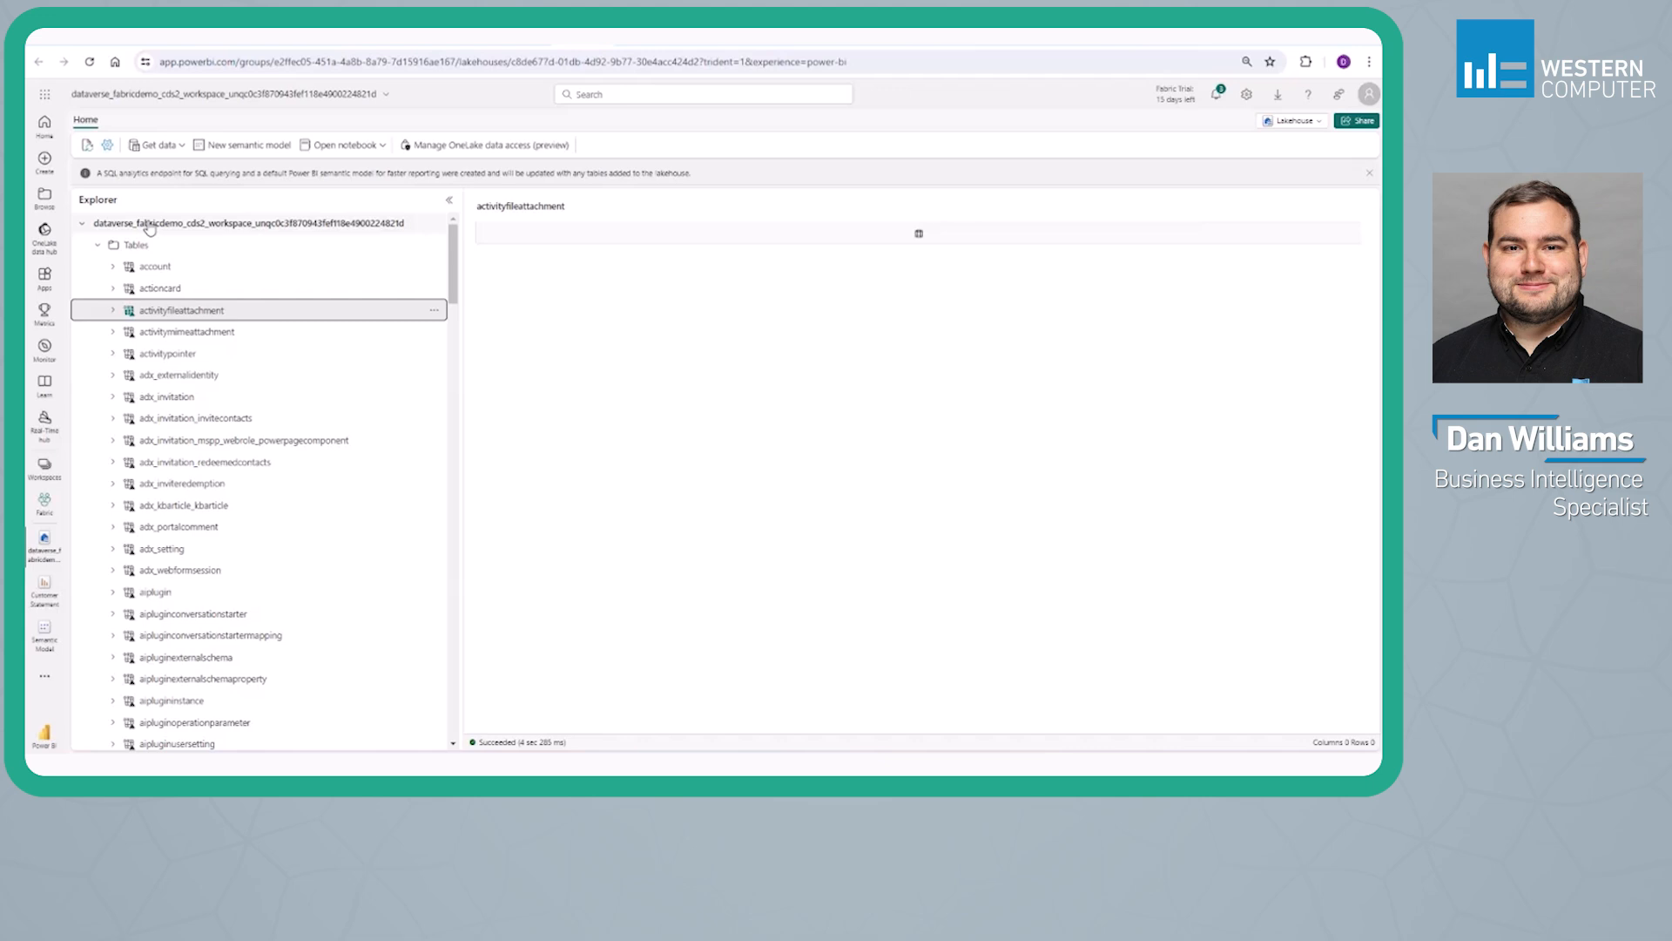
# Browse the list of linked tables in the dataverse_fabricdemo_cds2_workspace lakehouse
pyautogui.scroll(-12, 221, 398)
pyautogui.scroll(-10, 221, 398)
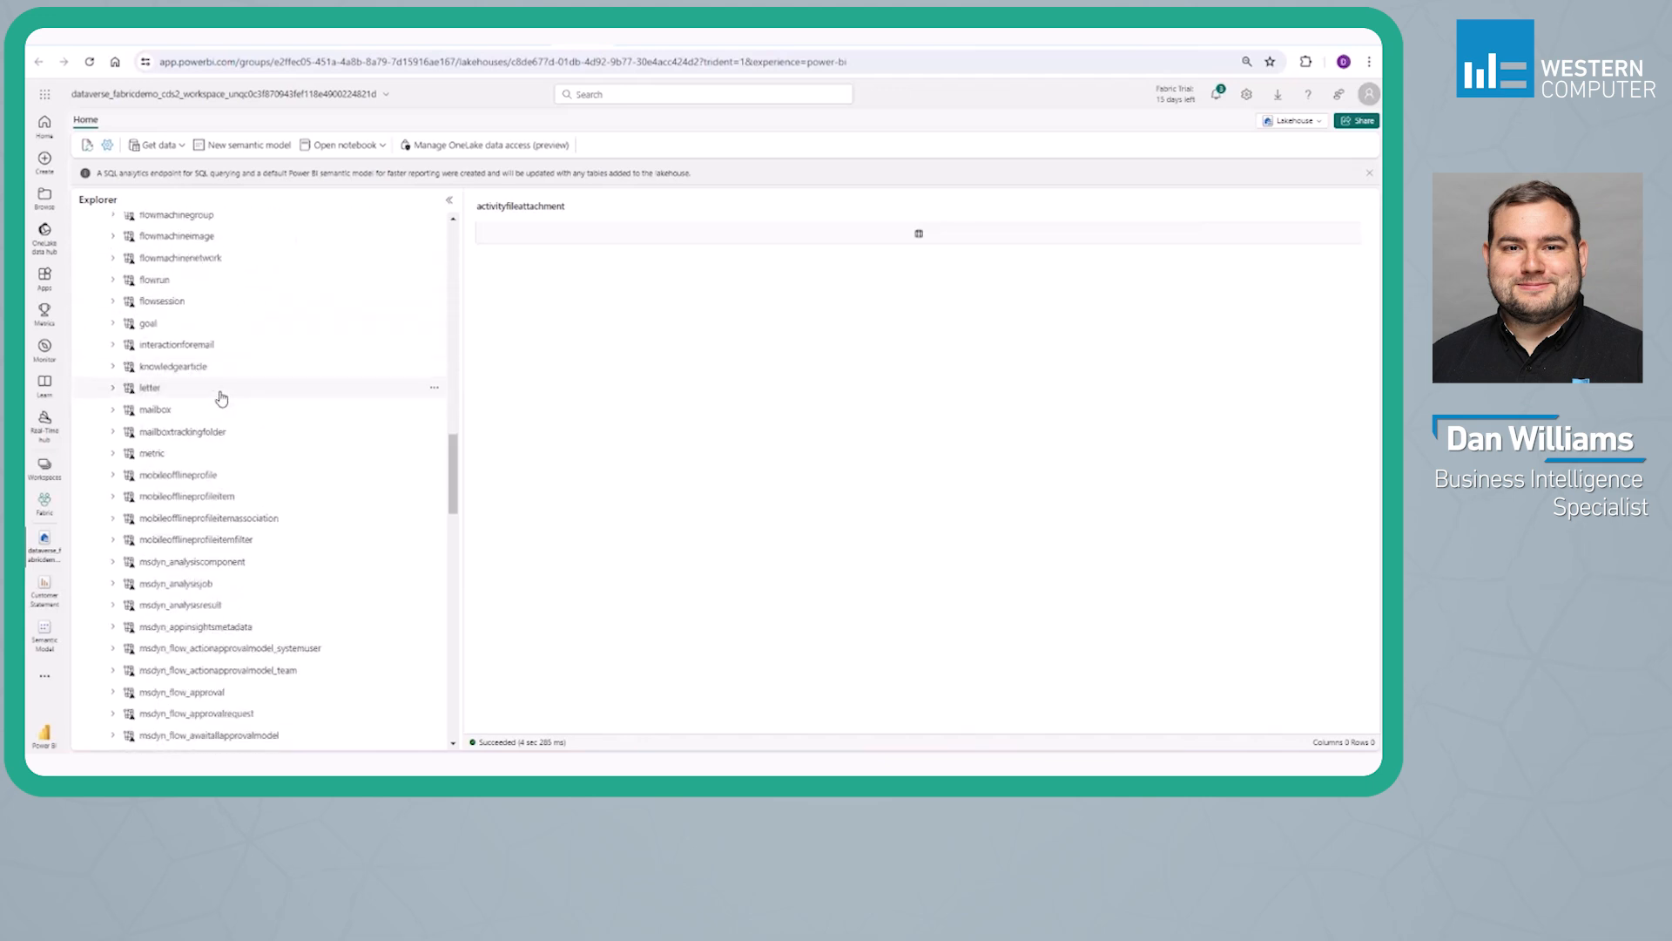
pyautogui.scroll(3, 233, 385)
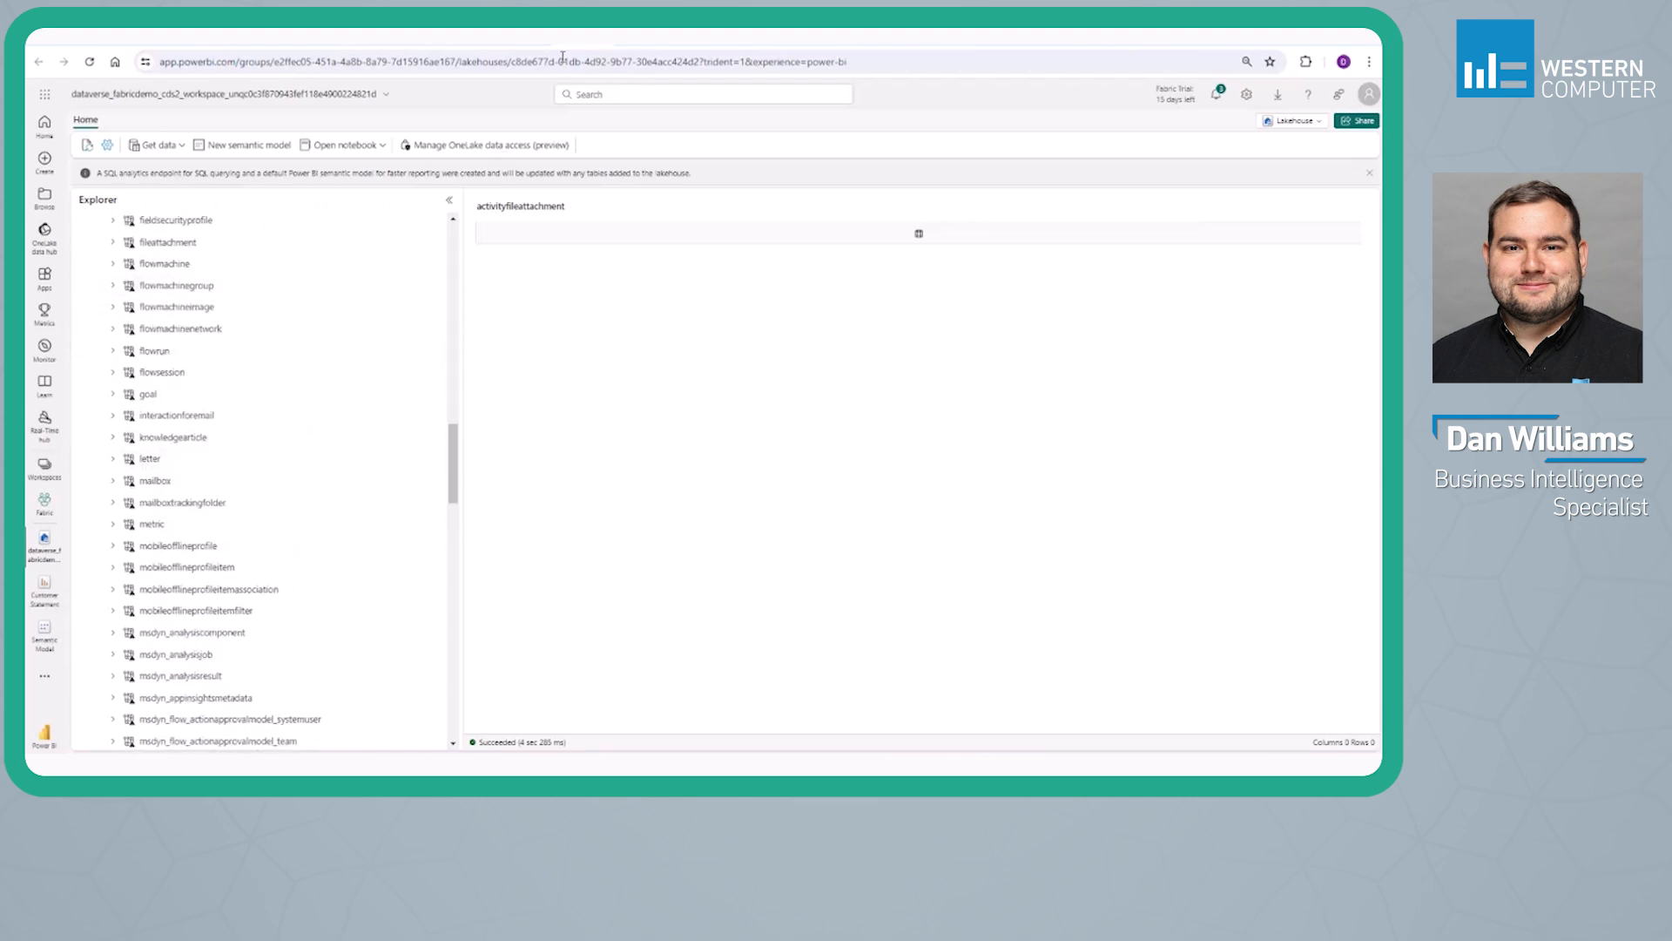
# Switch back to the Bronze lakehouse and examine the columns of its account table
pyautogui.click(518, 38)
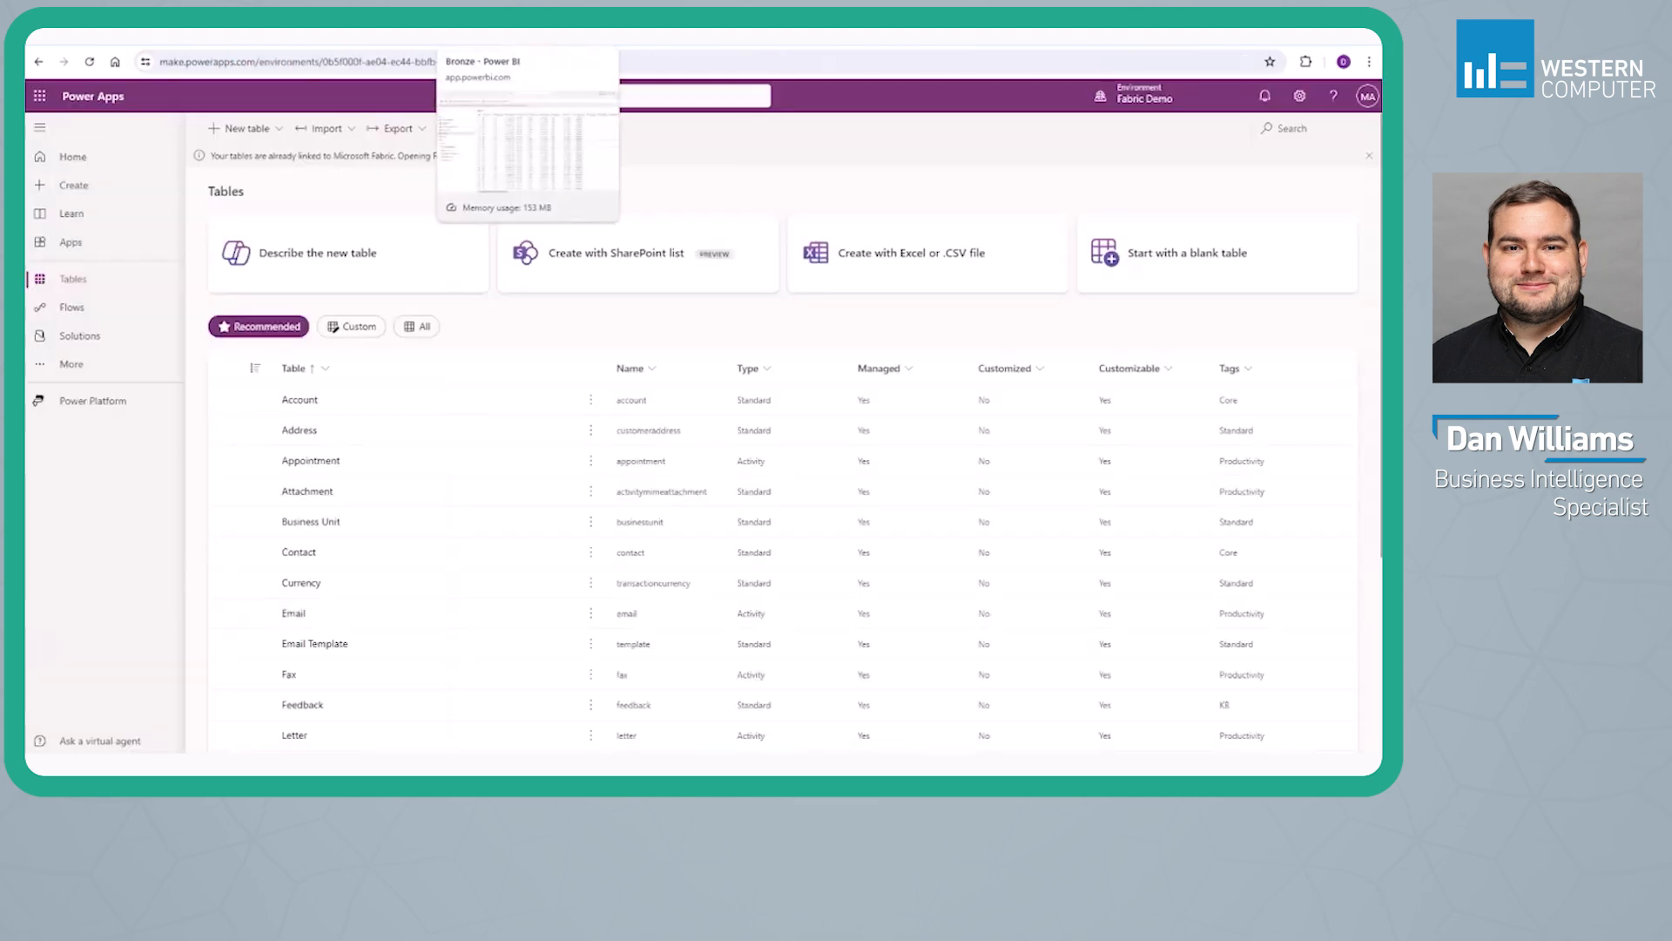
pyautogui.click(471, 38)
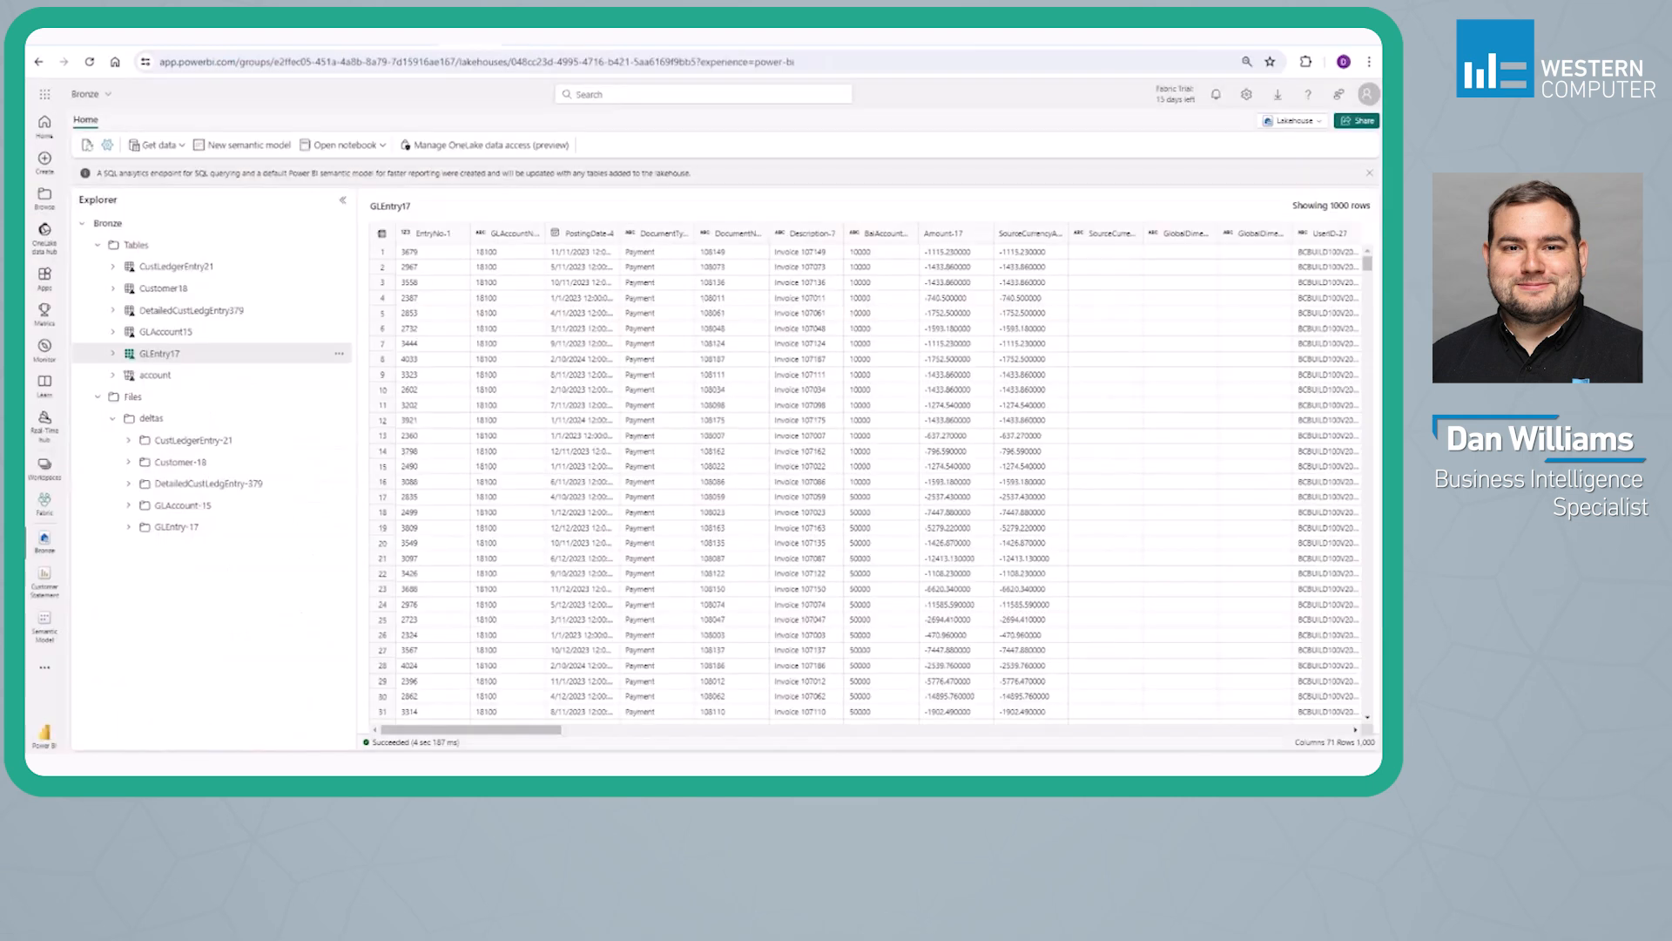
pyautogui.click(113, 377)
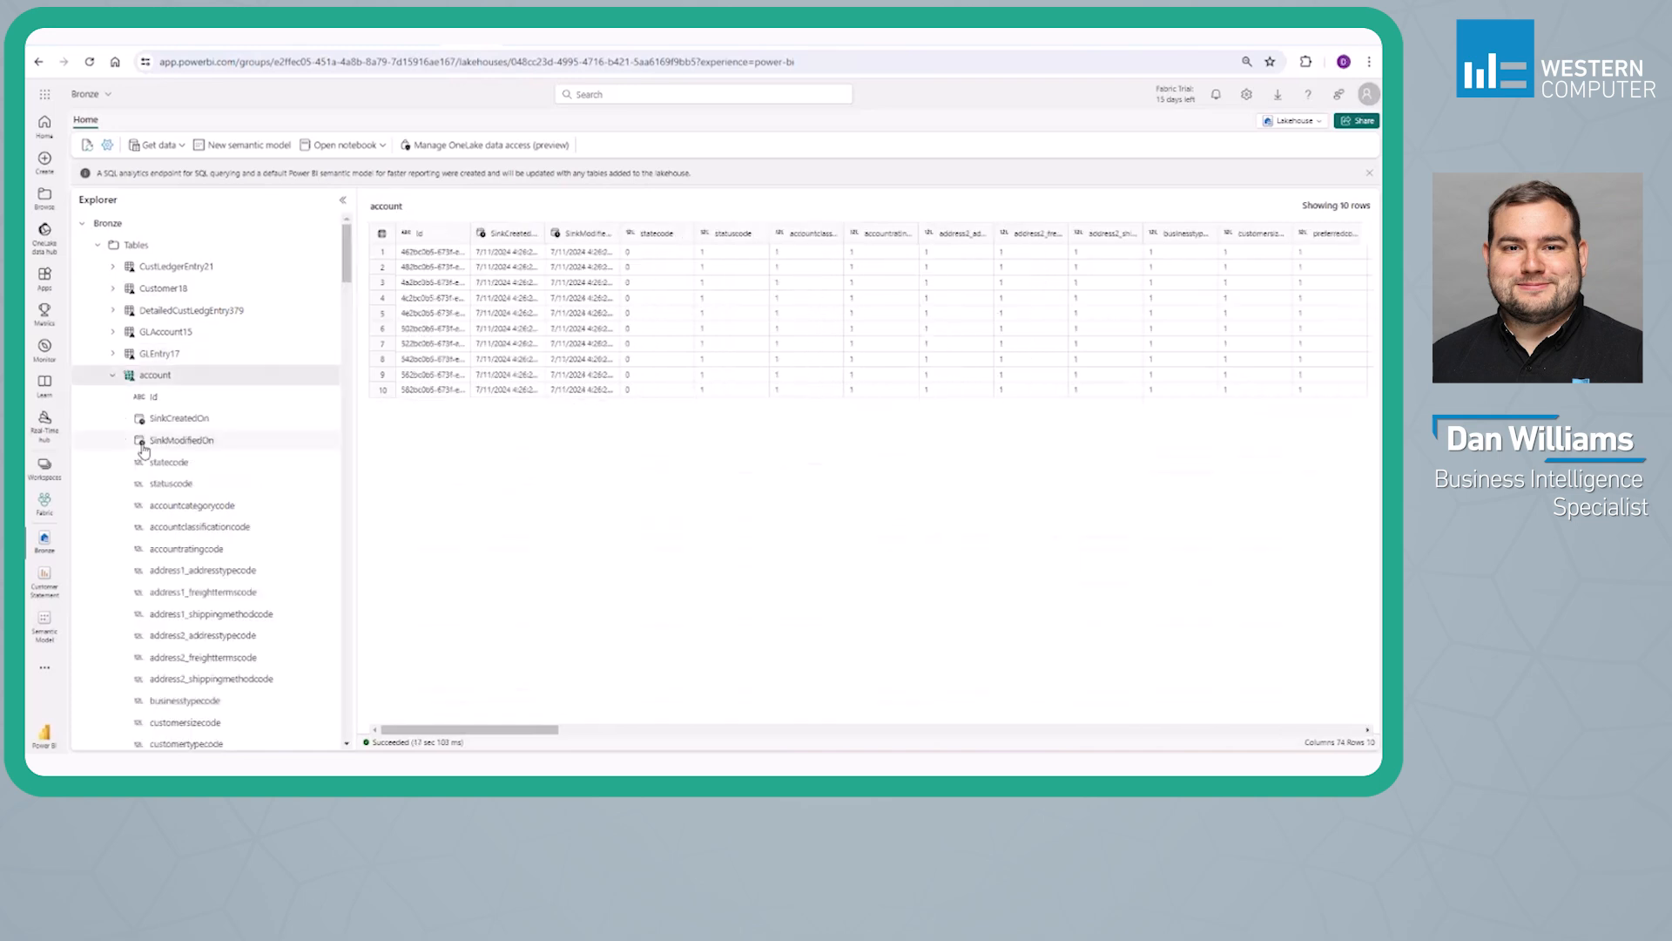
pyautogui.scroll(-2, 150, 461)
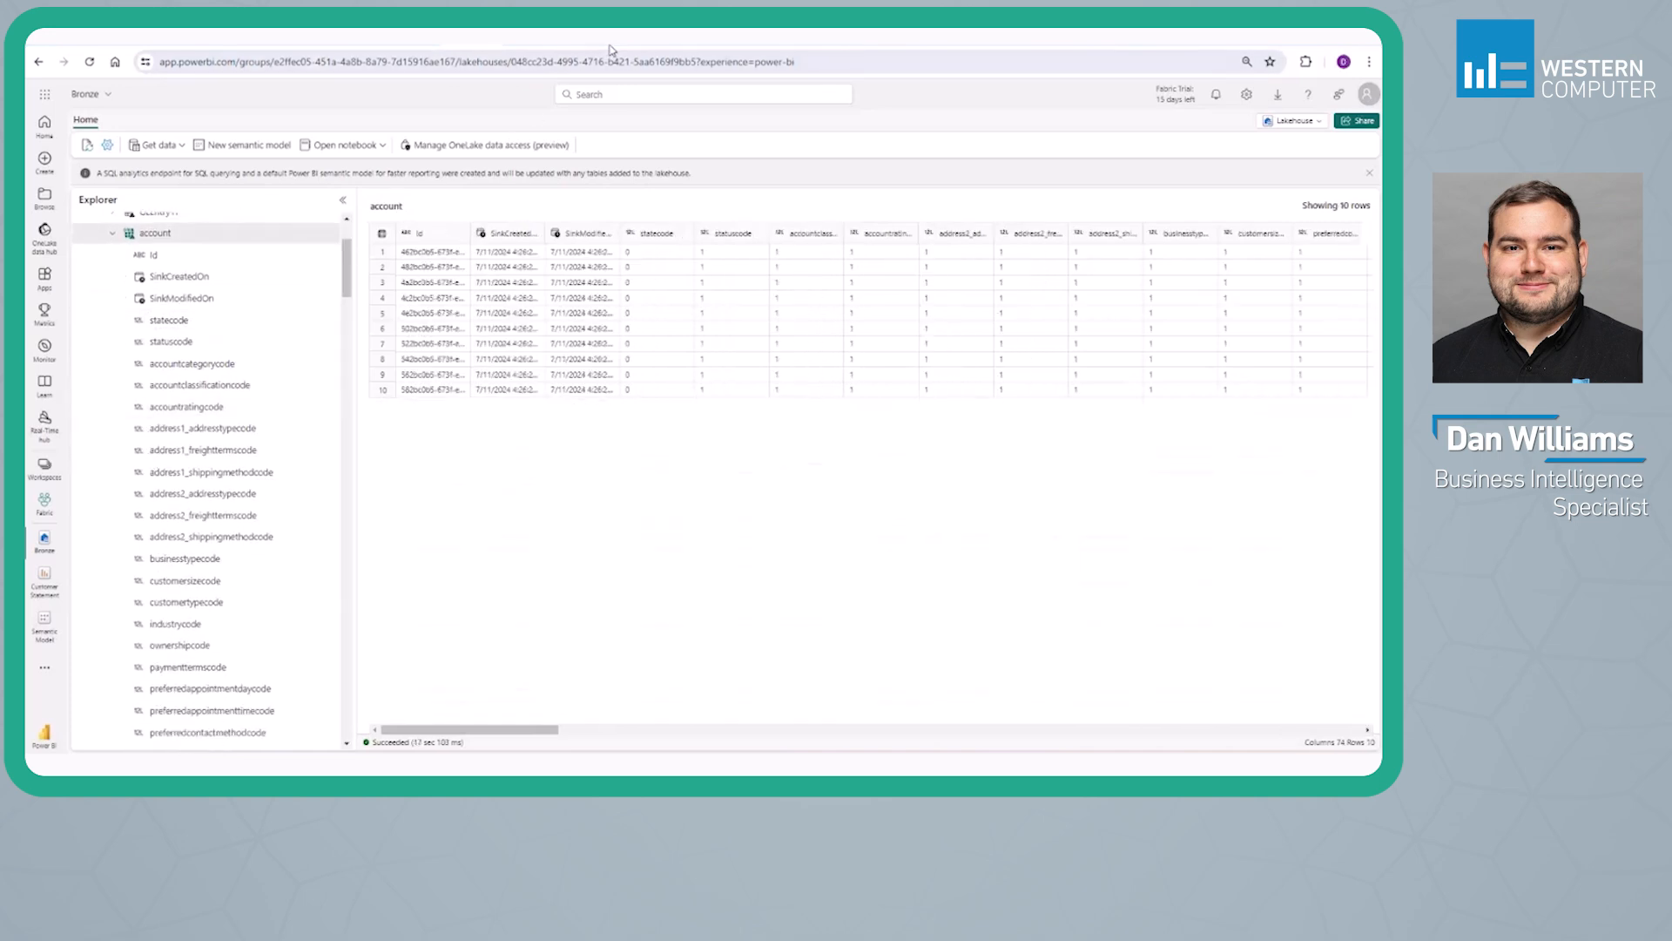
# Revisit the Dataverse lakehouse and the Power Apps tables, and switch to the bc2adls SetupFabric.md guide on GitHub
pyautogui.click(581, 48)
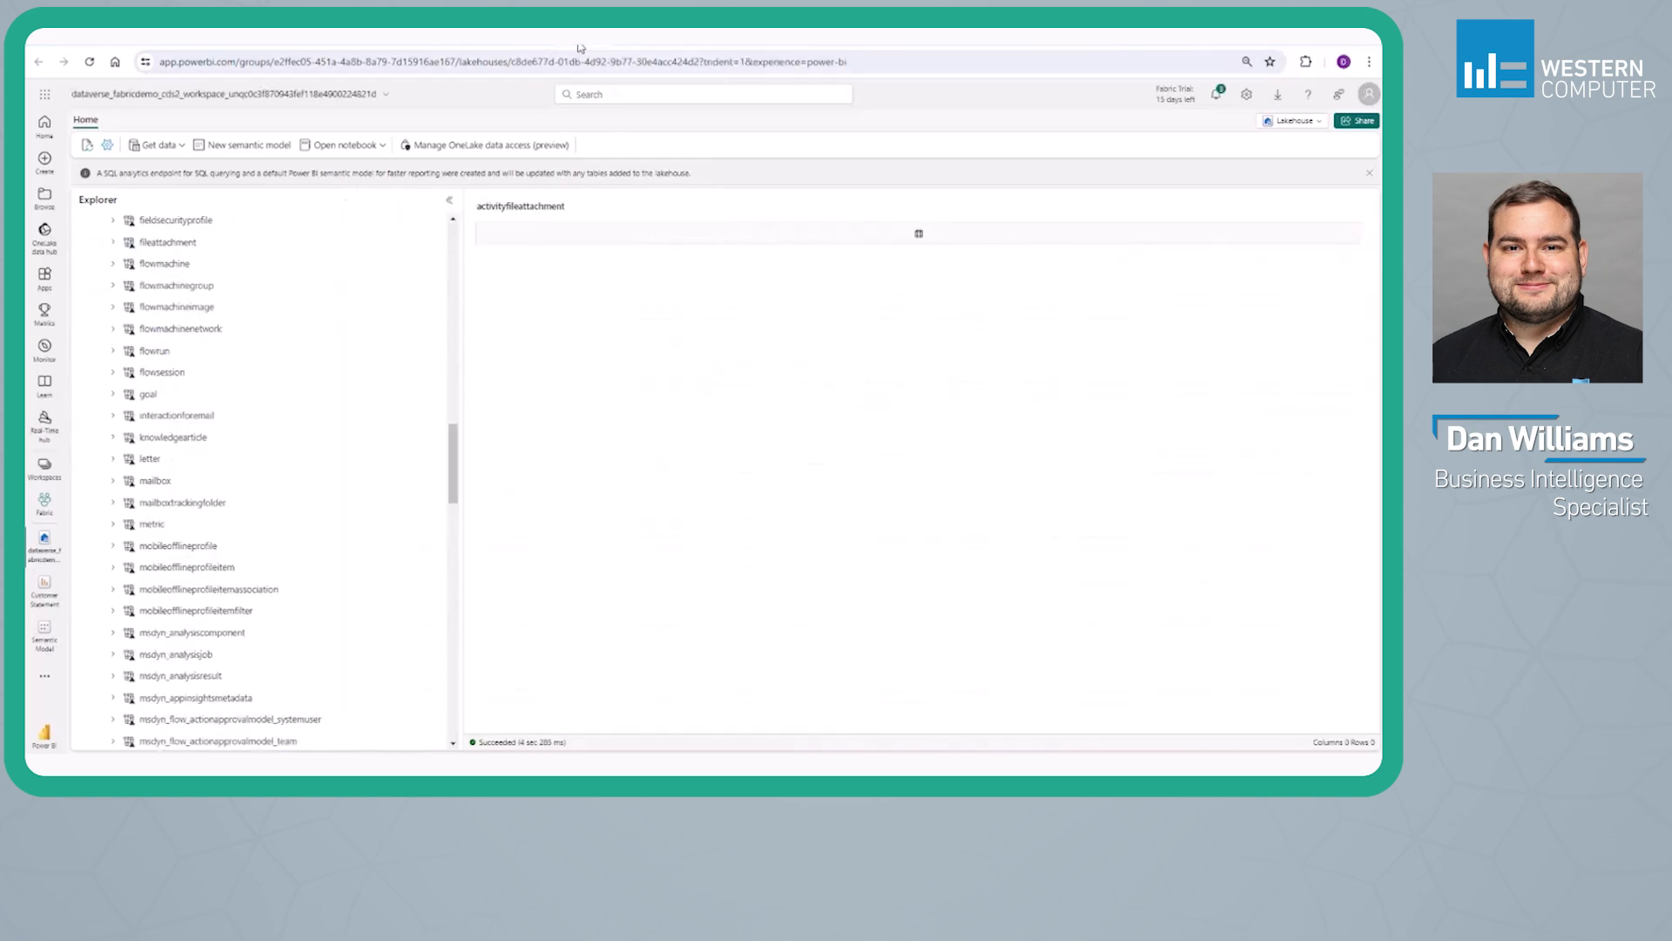
pyautogui.click(527, 47)
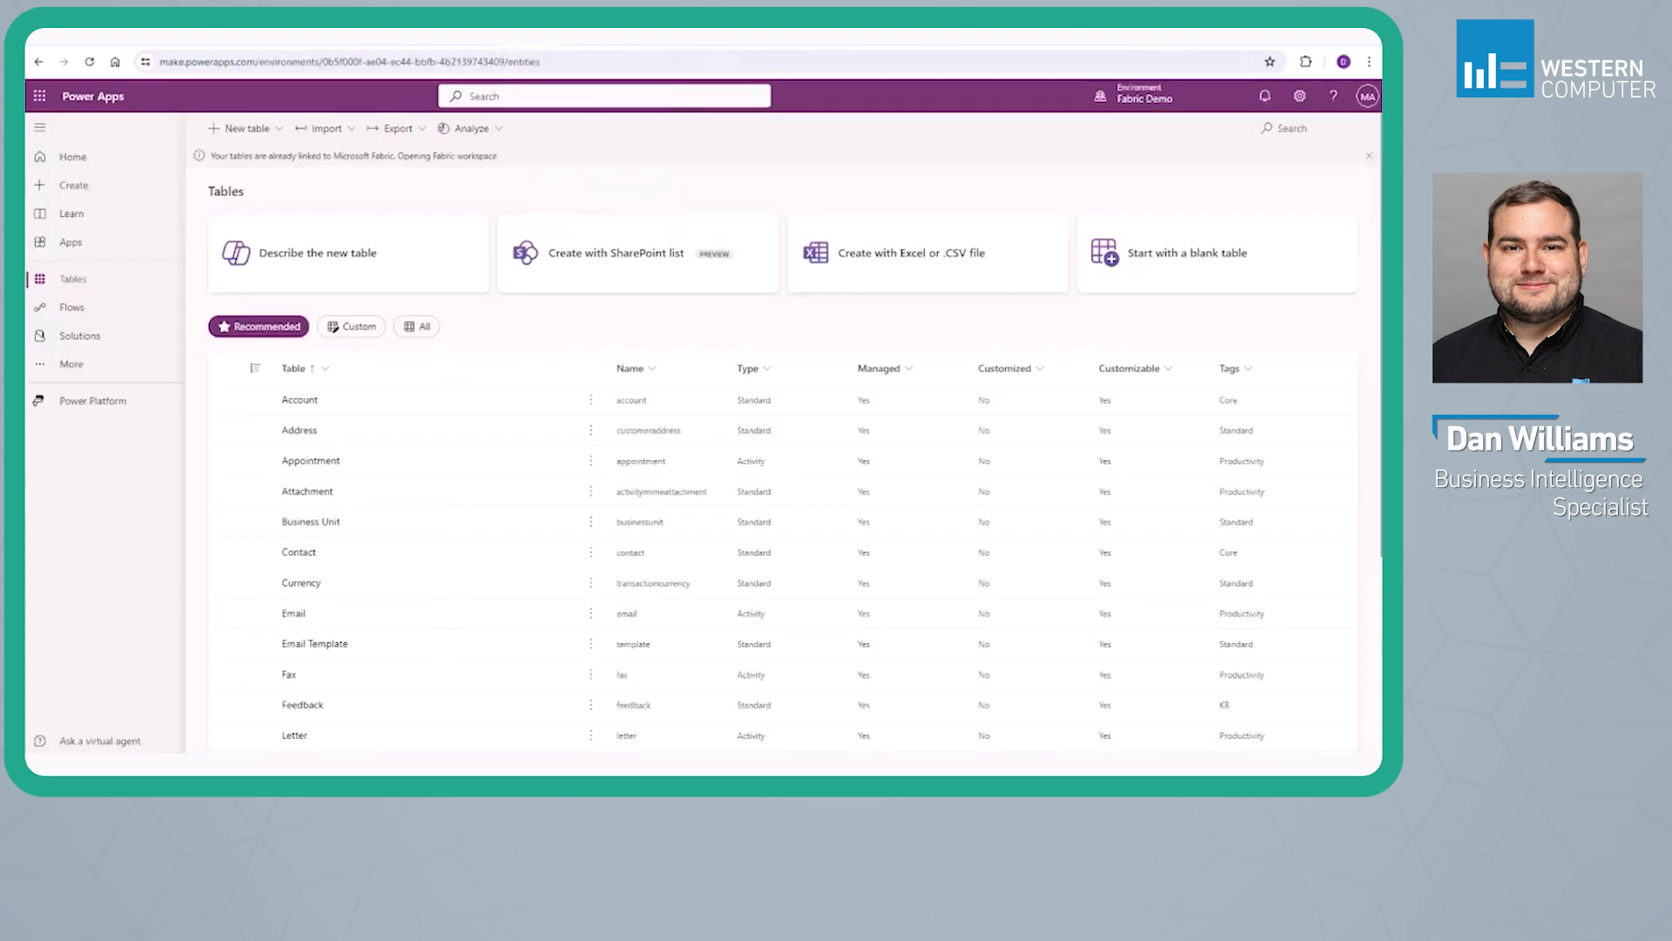
pyautogui.click(577, 46)
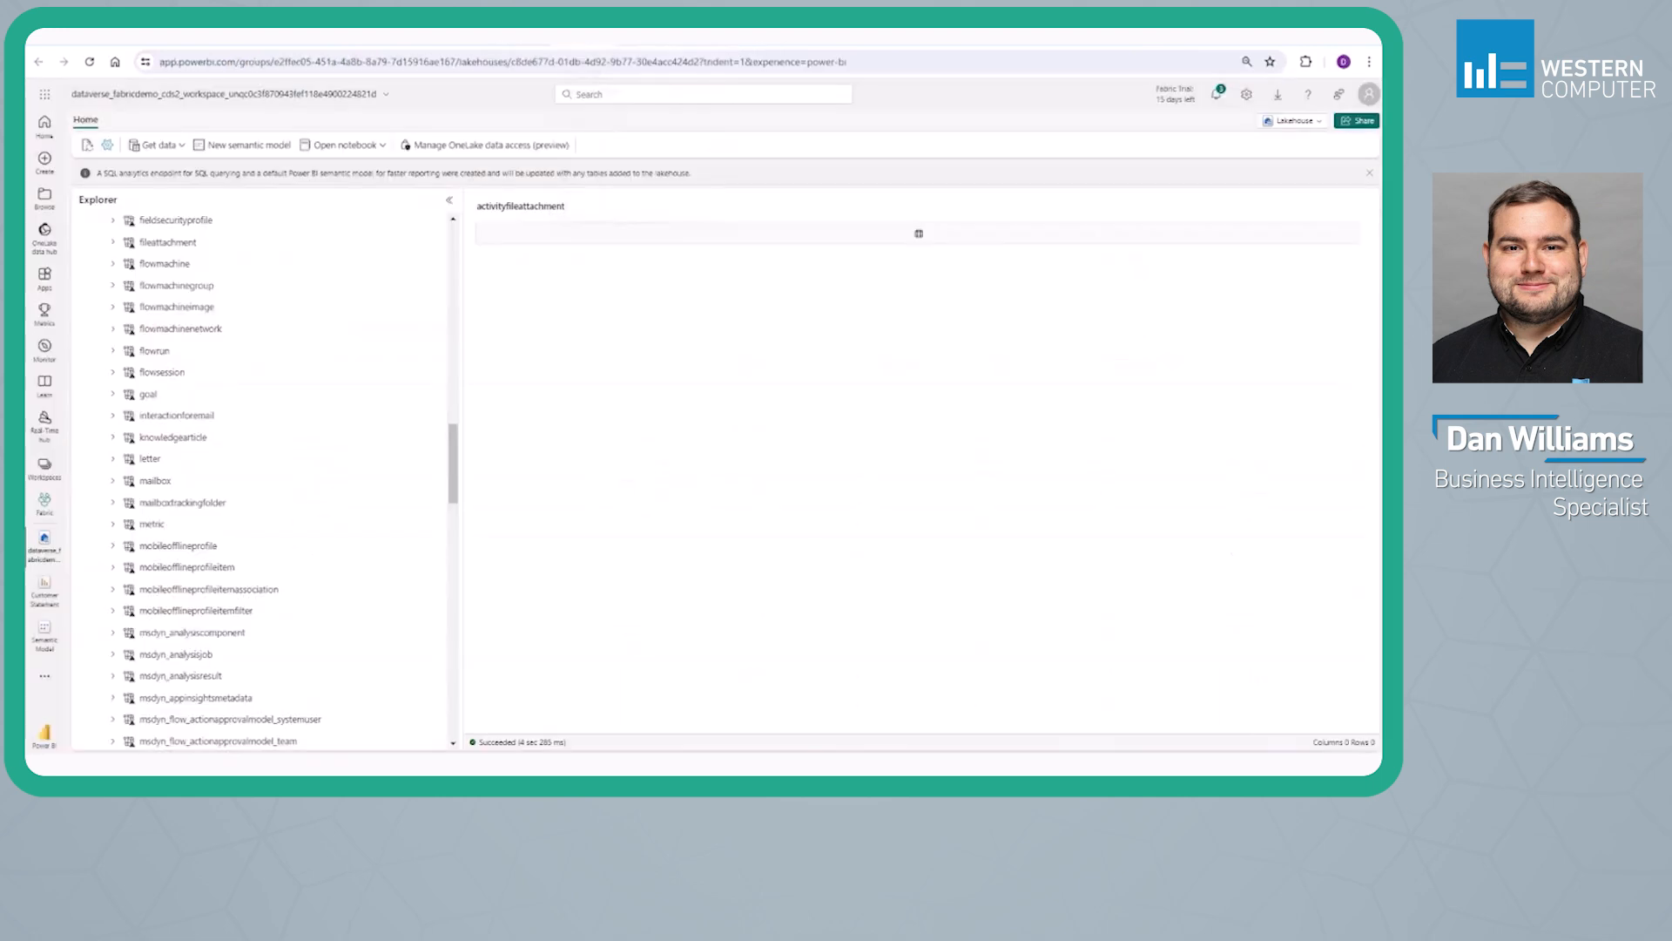
pyautogui.click(638, 46)
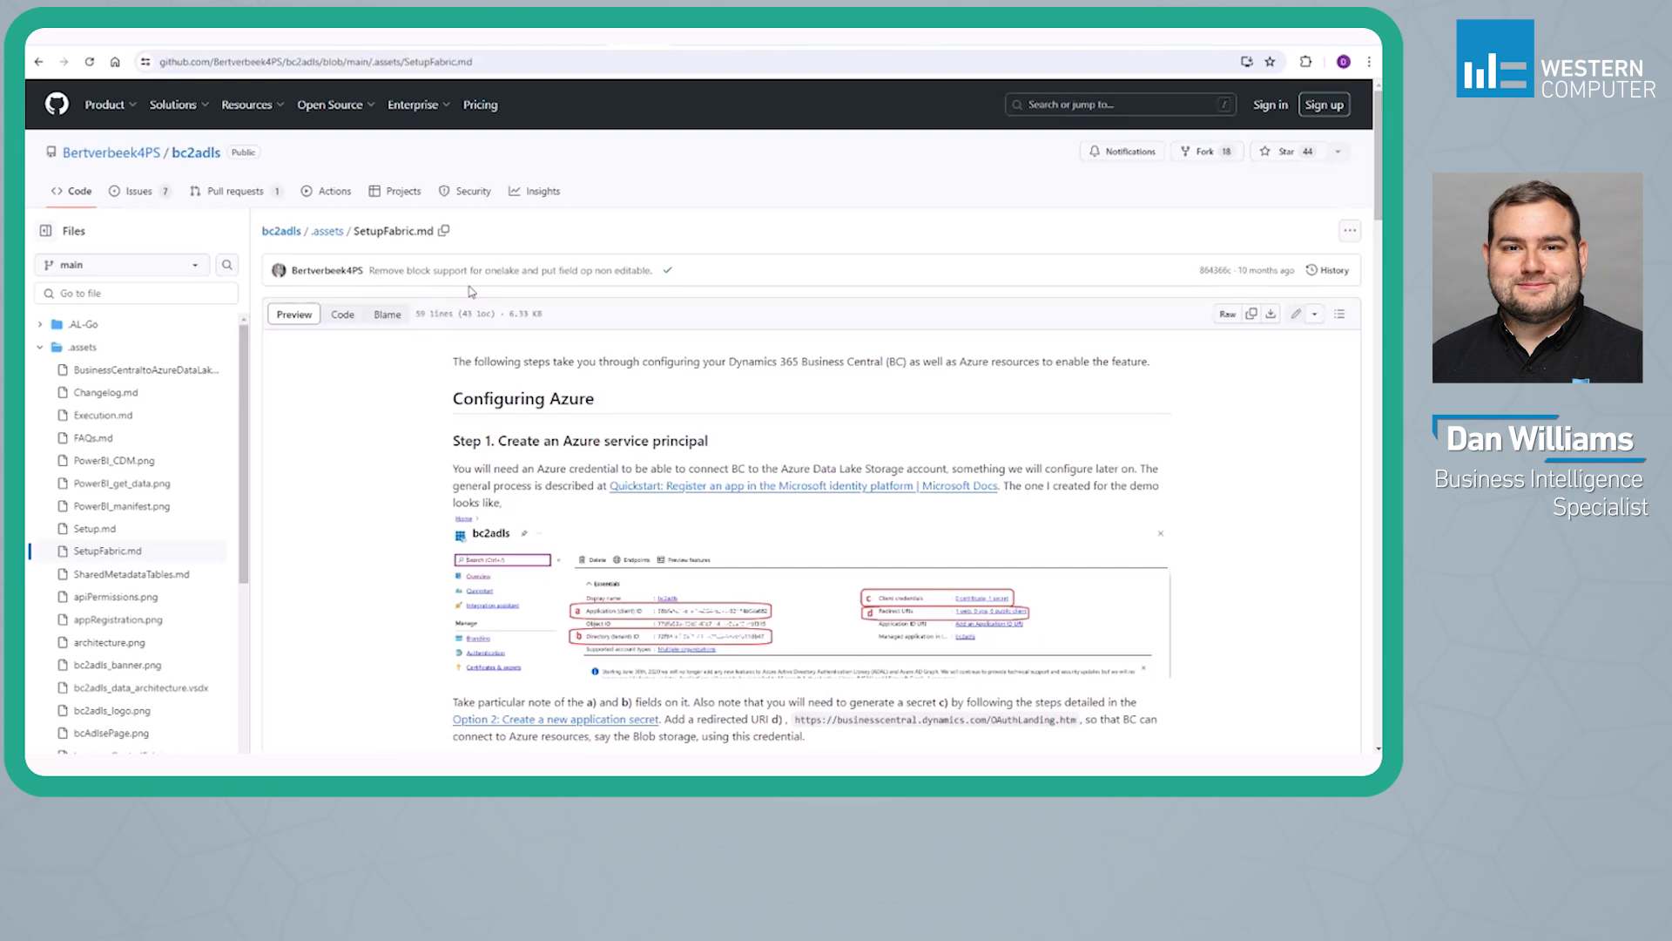
# Switch to Business Central's Export to Azure Data Lake Storage page and add the Sales Header table to the exported tables
pyautogui.click(689, 47)
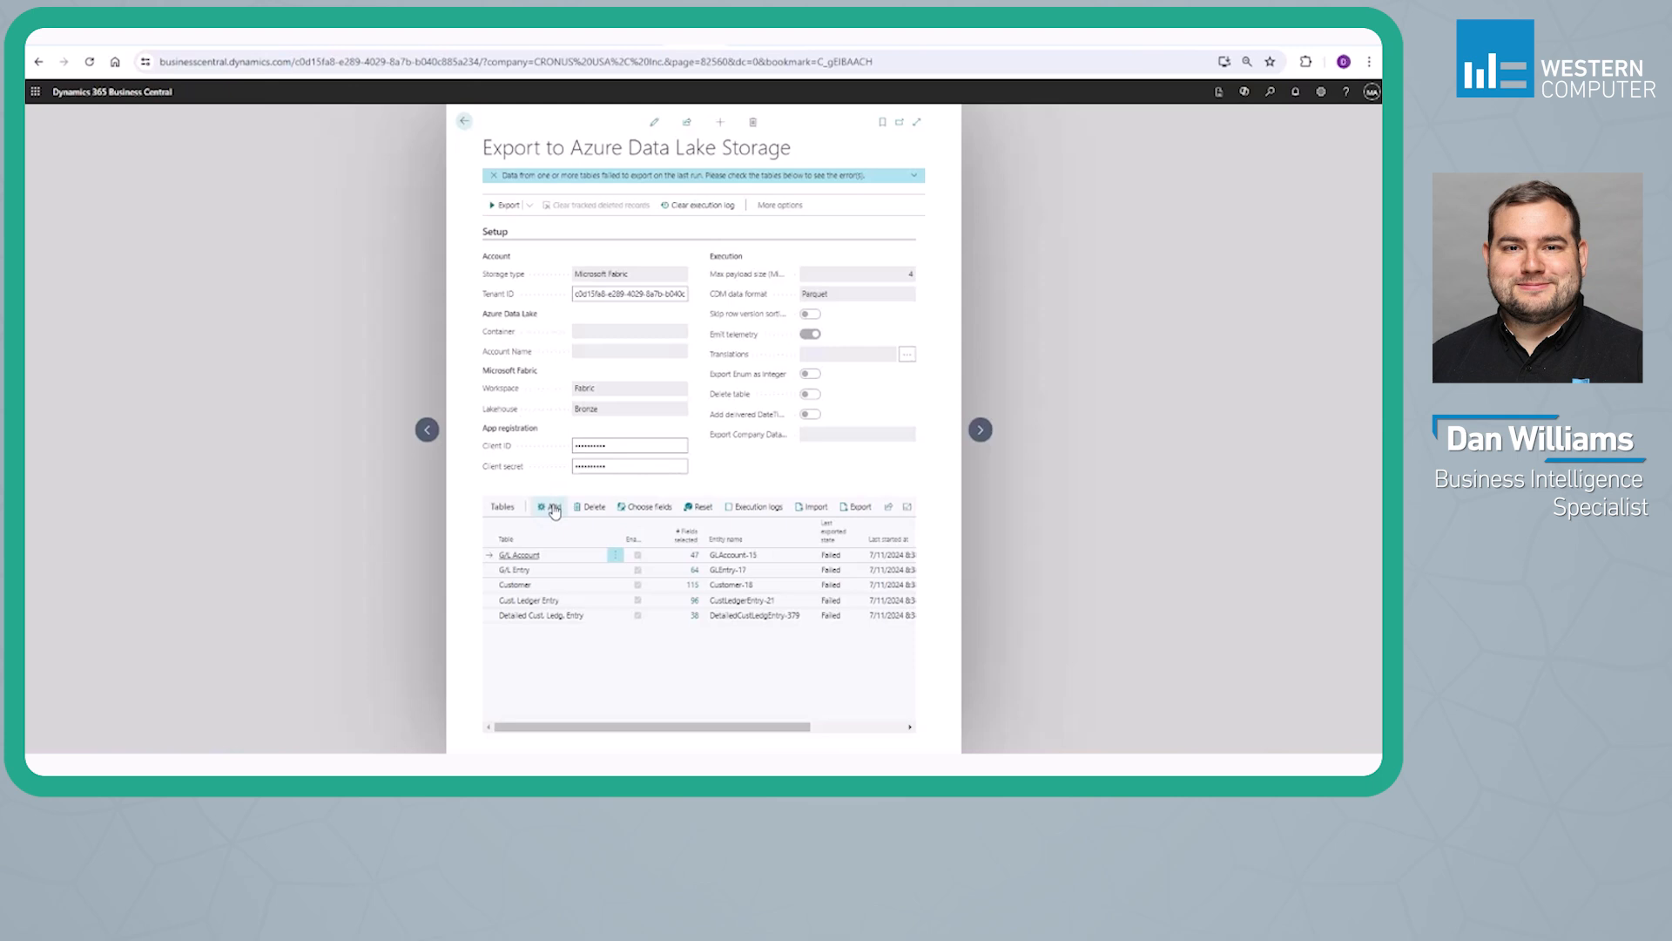
pyautogui.click(654, 122)
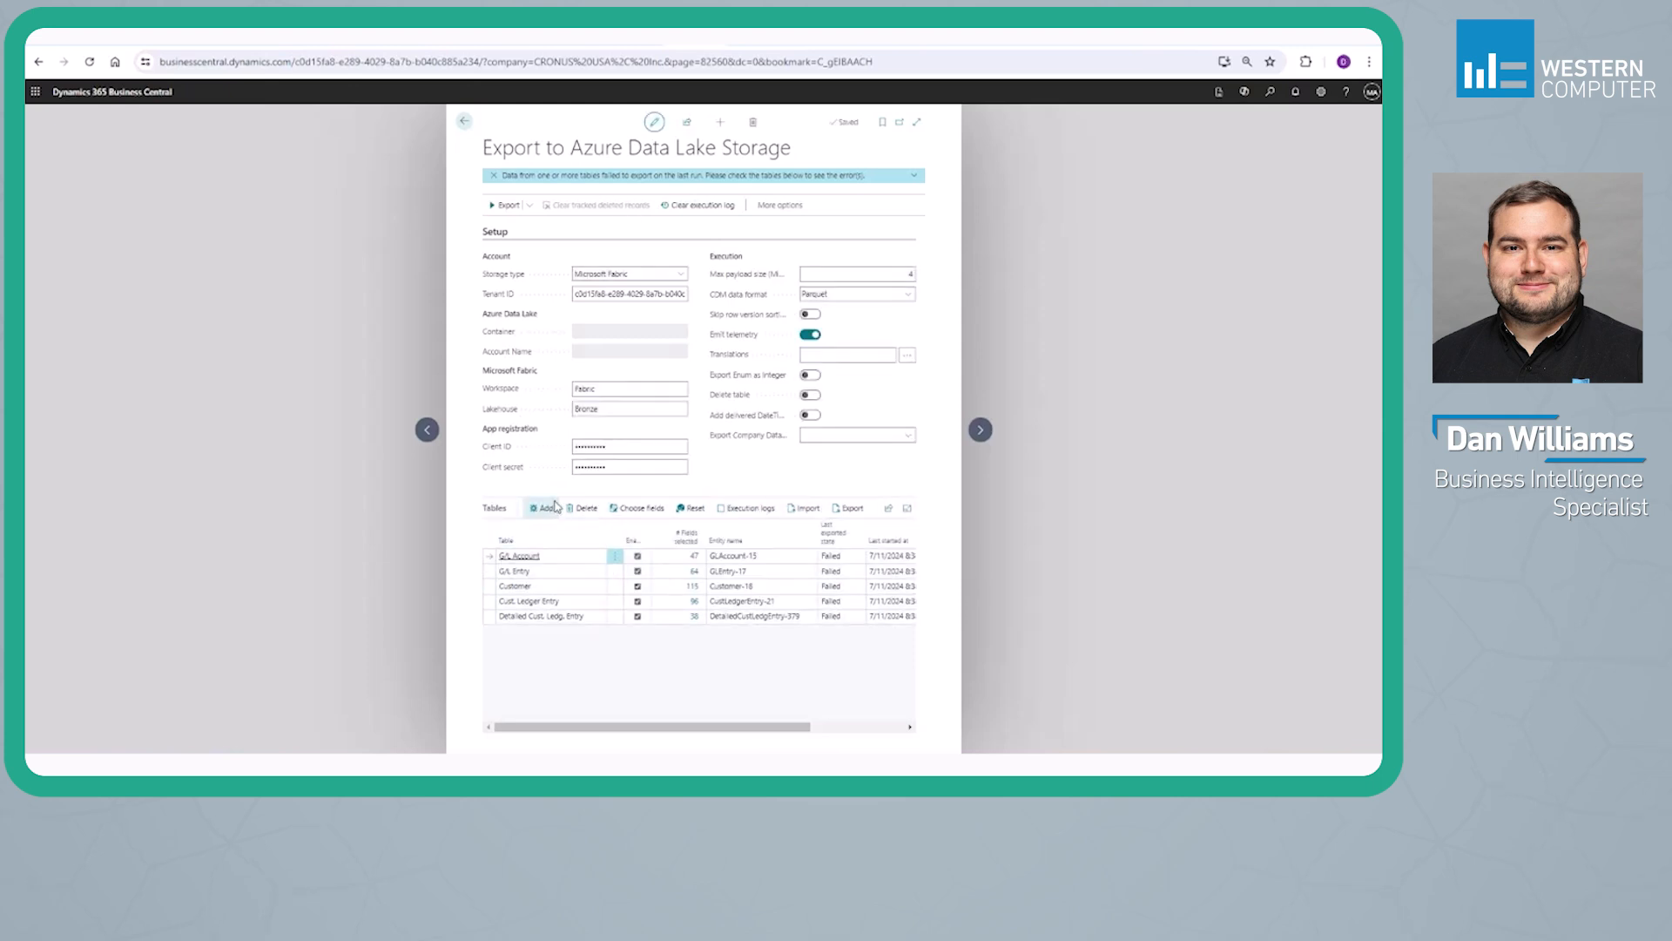
pyautogui.click(546, 507)
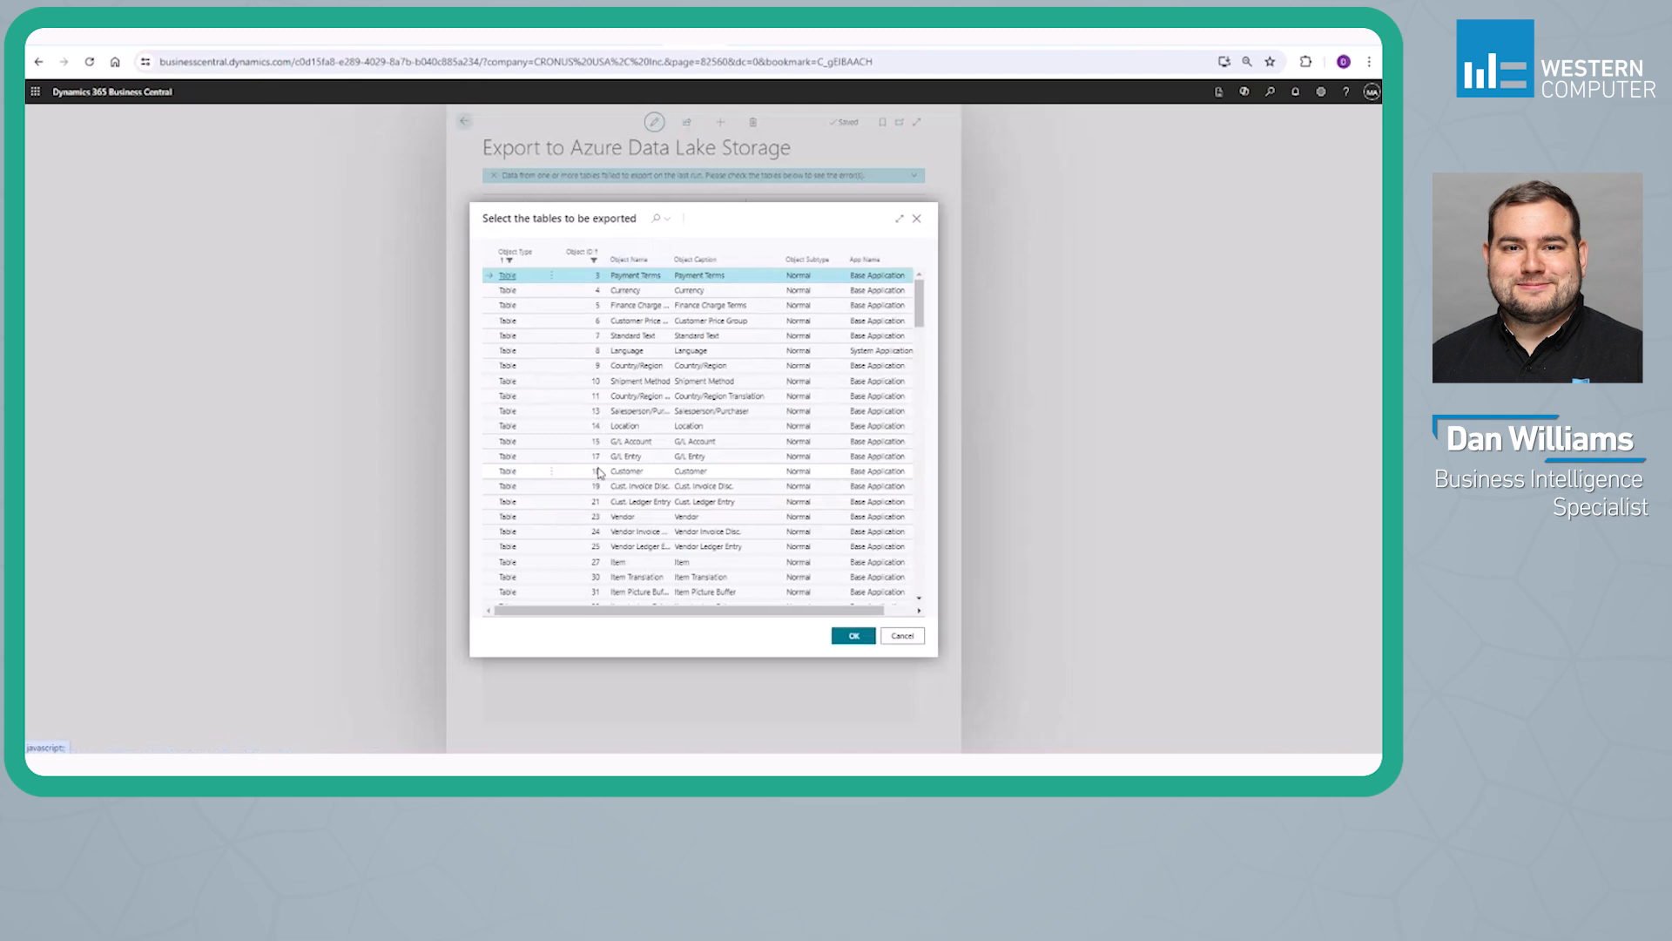
pyautogui.scroll(-3, 598, 472)
pyautogui.scroll(2, 600, 421)
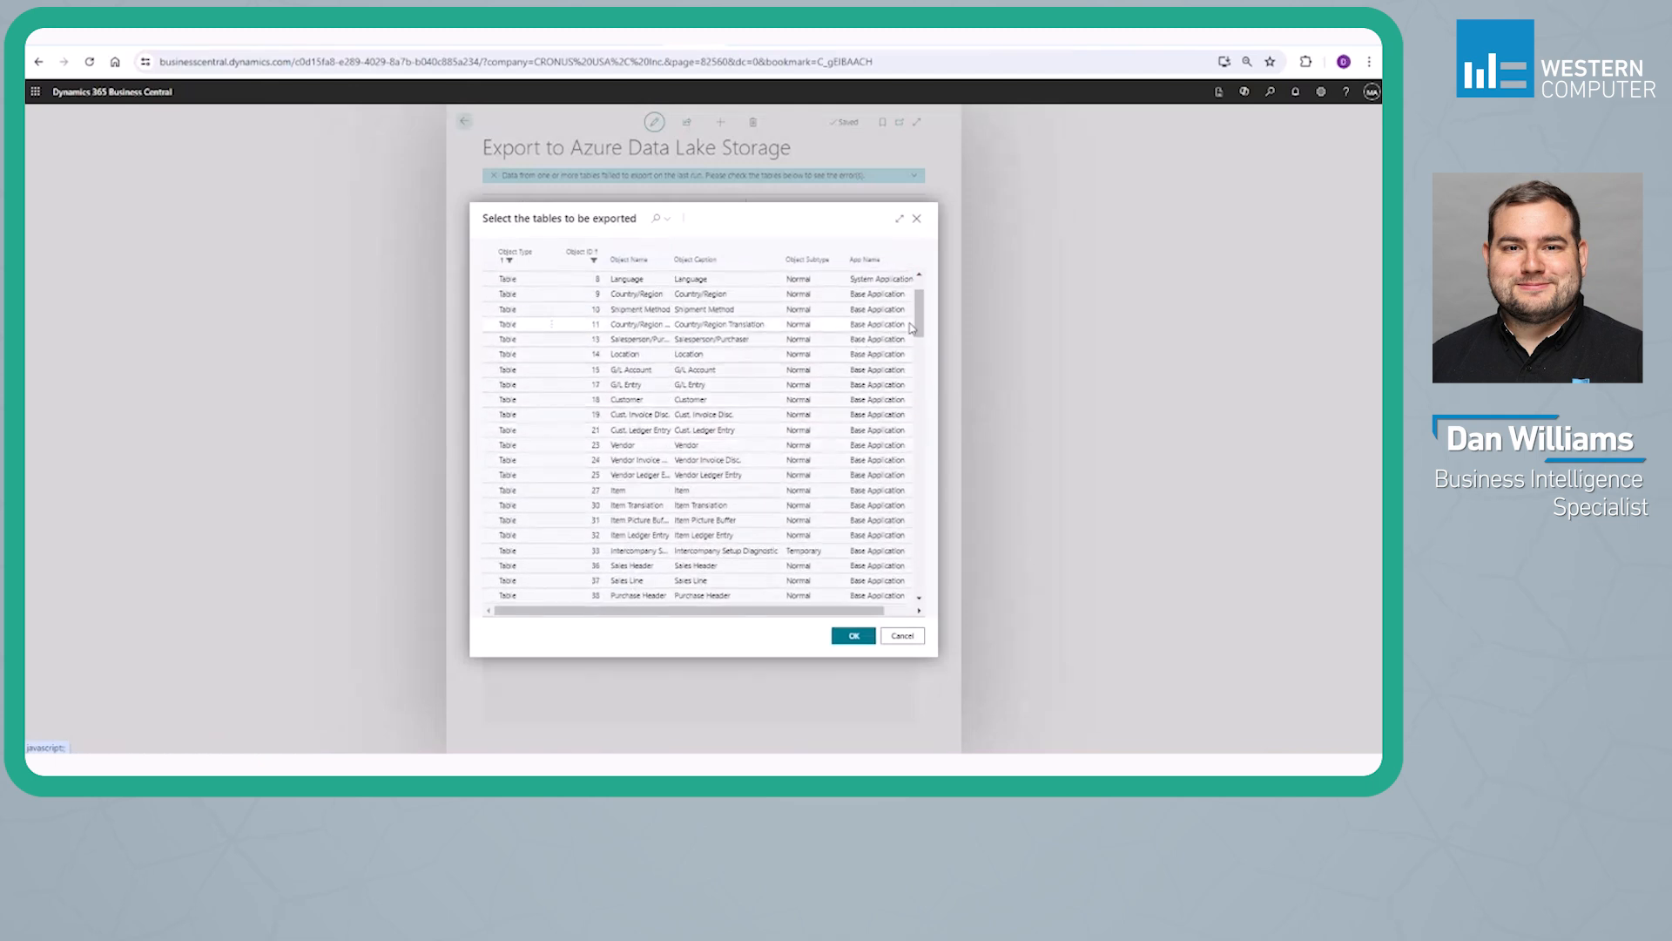
pyautogui.scroll(-2, 549, 505)
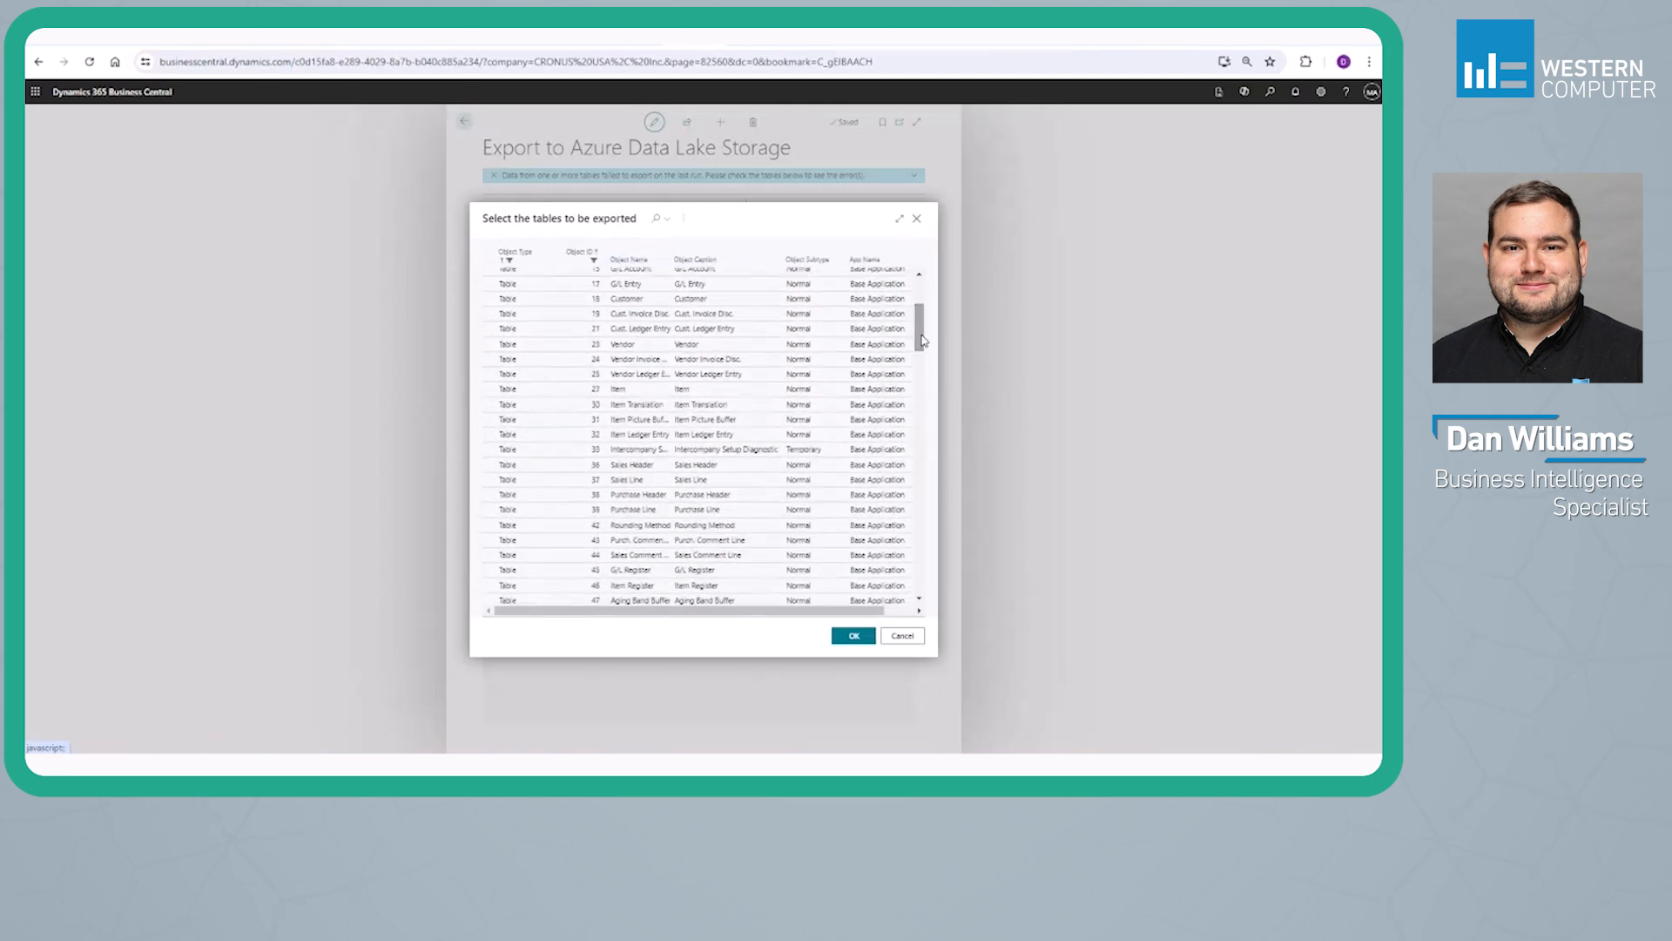
pyautogui.click(574, 468)
pyautogui.click(854, 635)
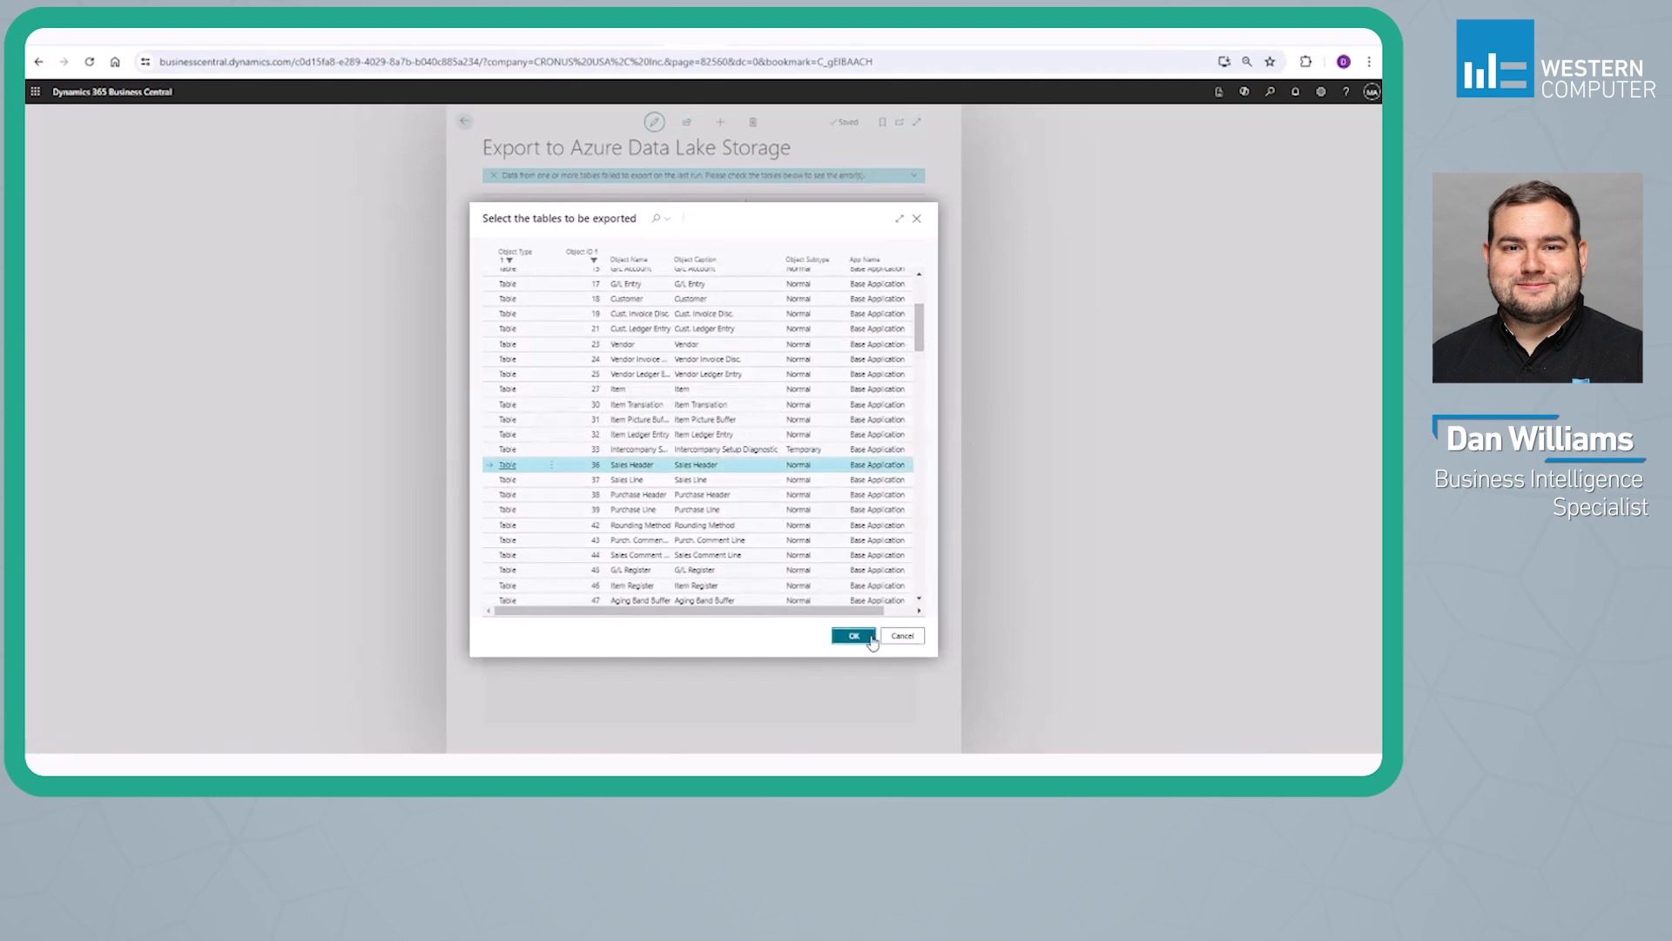
# Enable the available fields of the Sales Header table for export in bulk and review the field list
pyautogui.click(697, 616)
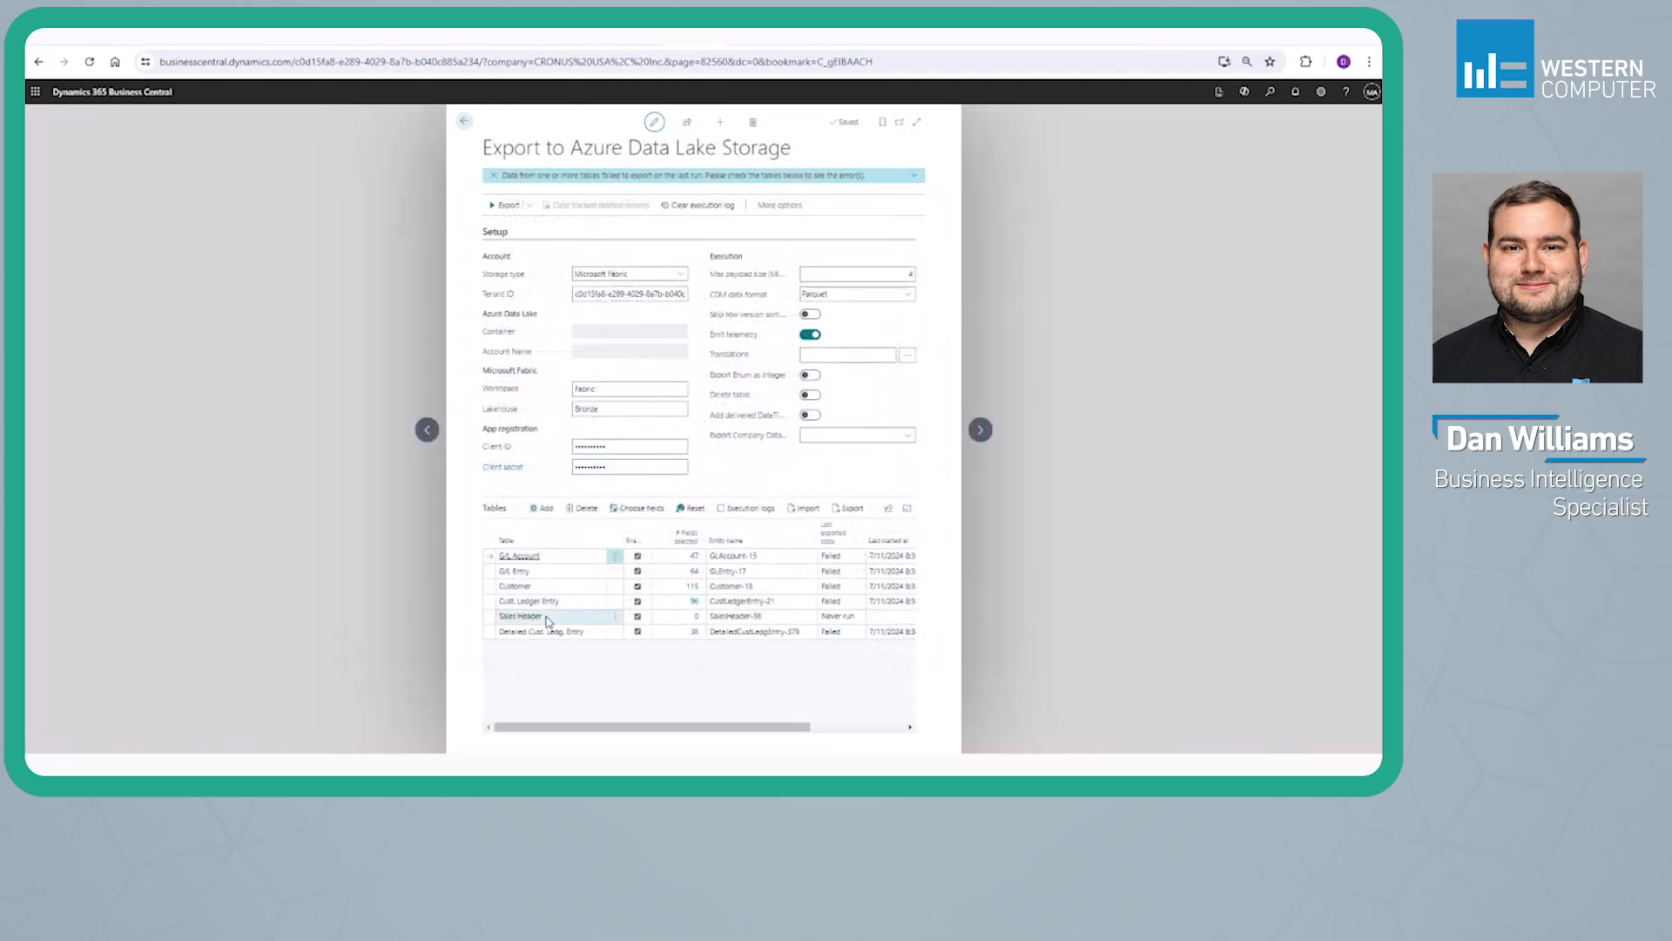
pyautogui.click(697, 617)
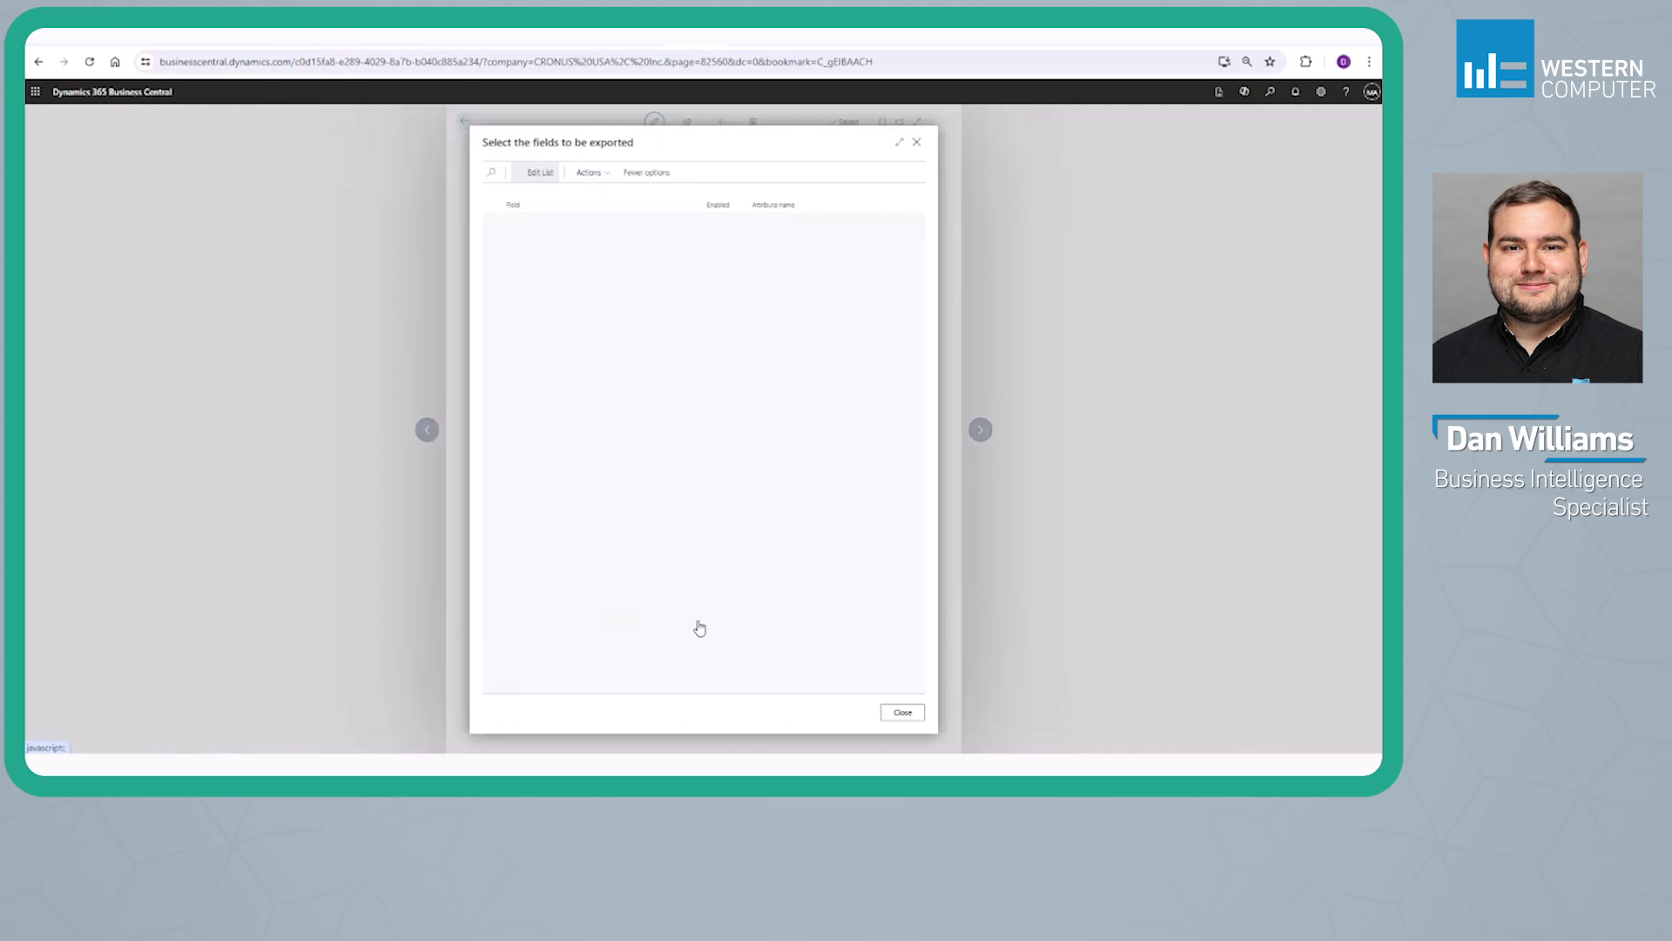
pyautogui.click(589, 175)
pyautogui.click(598, 191)
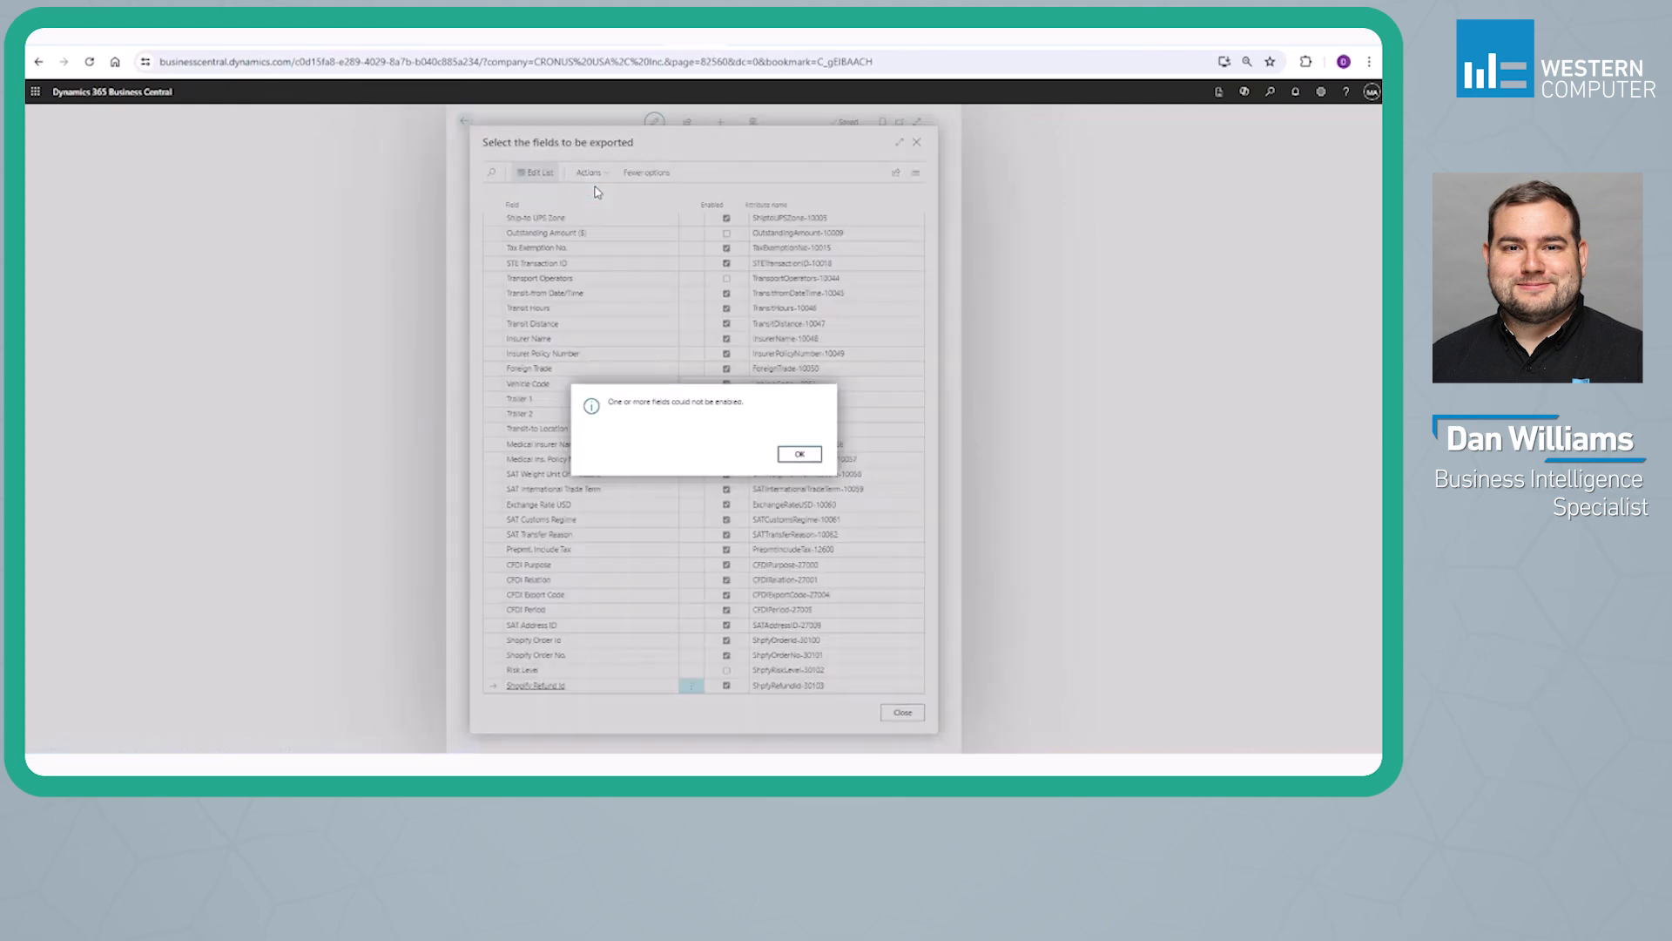
pyautogui.click(797, 453)
pyautogui.scroll(15, 805, 398)
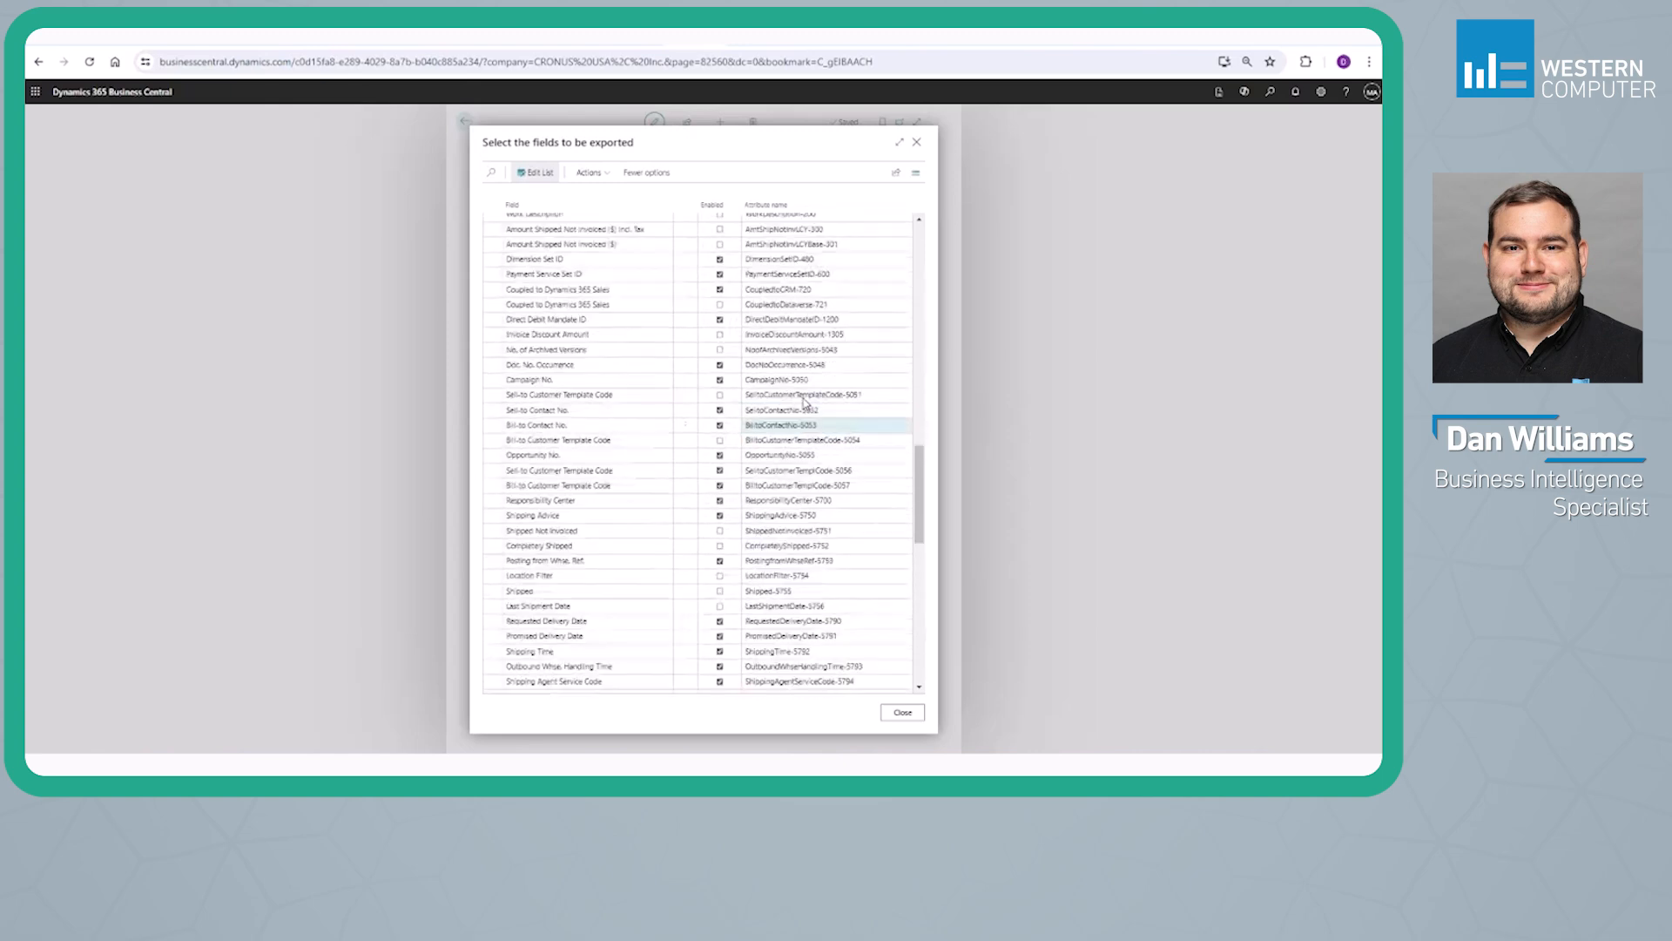
# Close the Sales Header field list and add the Sales Line table to the exported tables
pyautogui.click(901, 713)
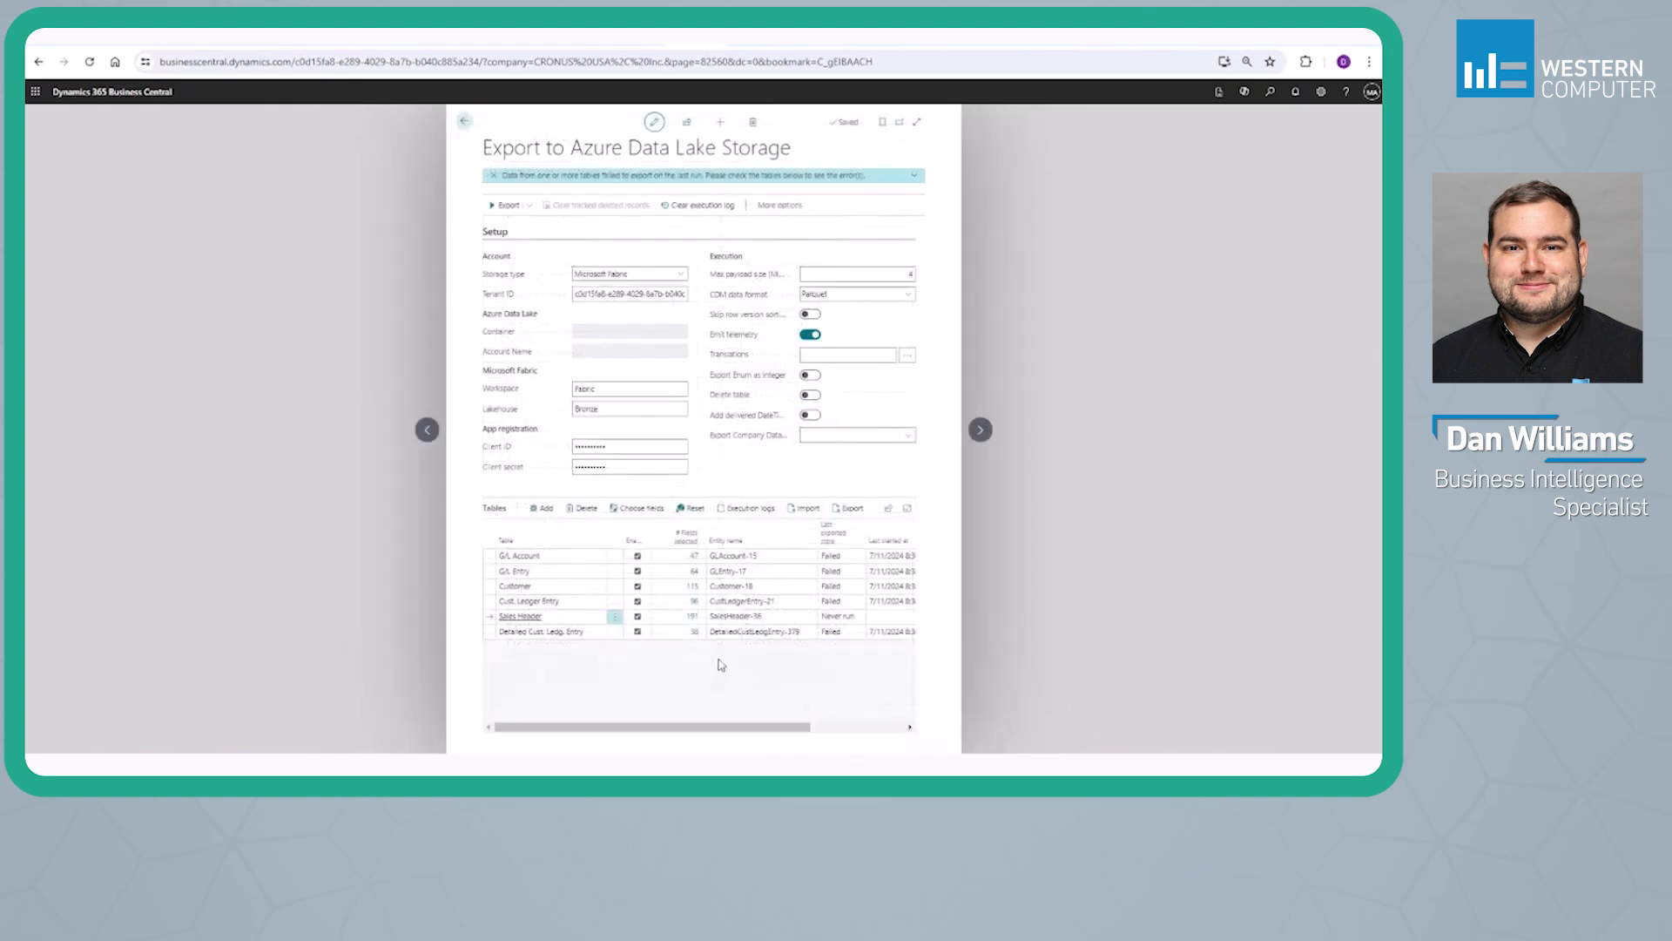
pyautogui.click(543, 508)
pyautogui.scroll(-3, 644, 453)
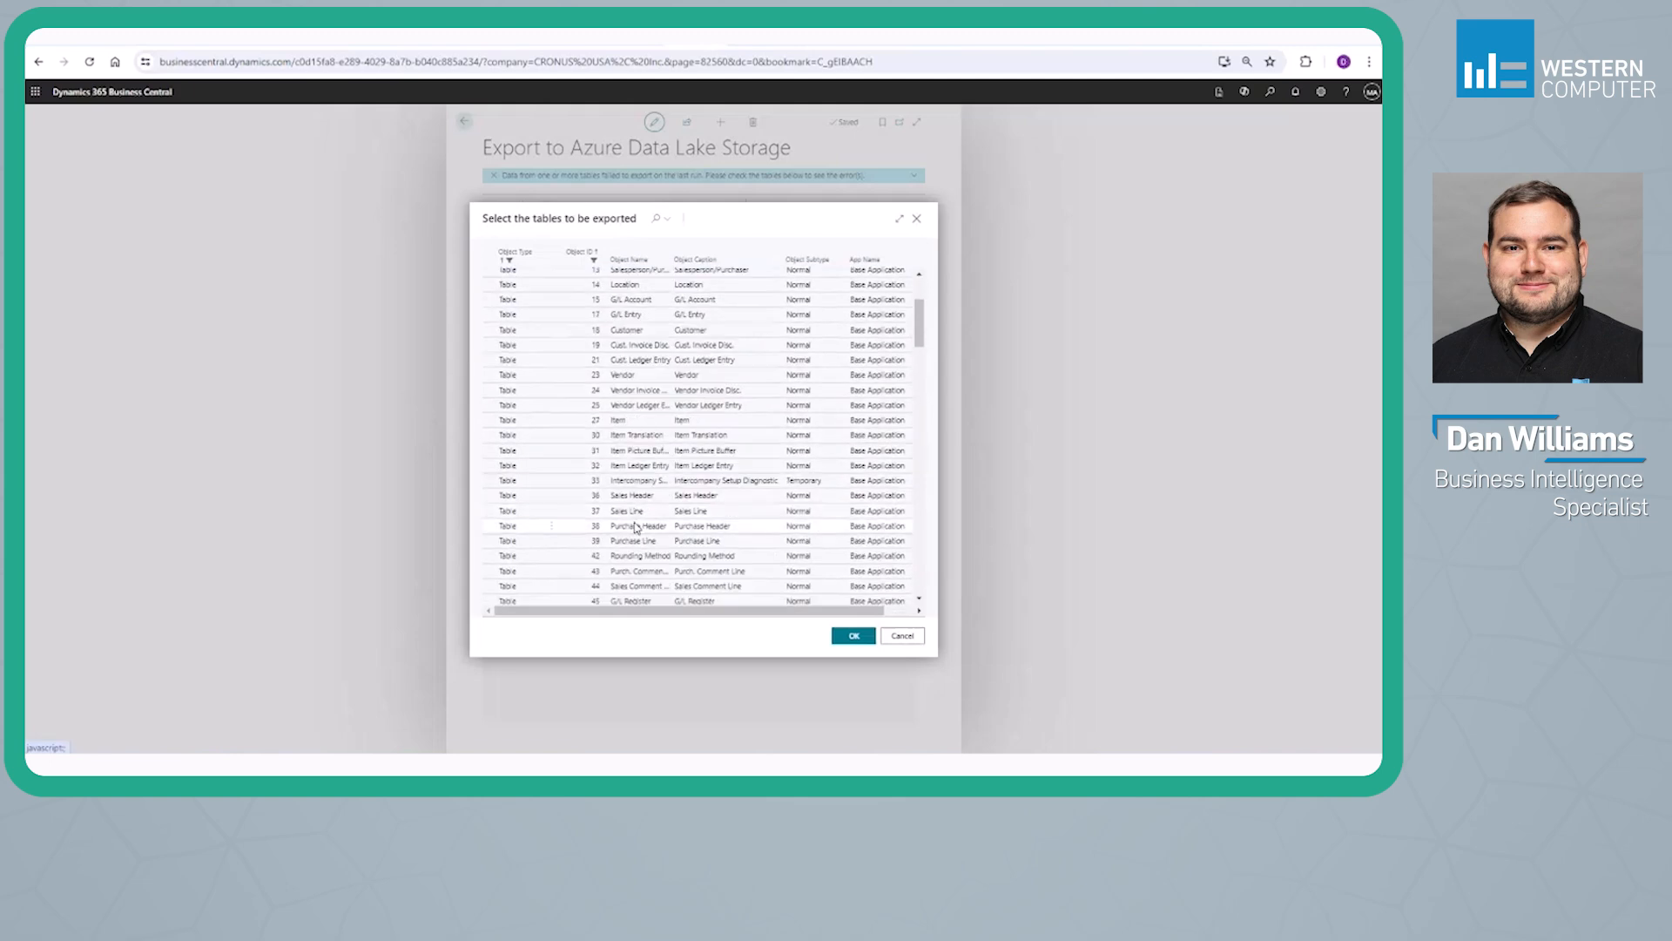
pyautogui.click(636, 512)
pyautogui.click(841, 642)
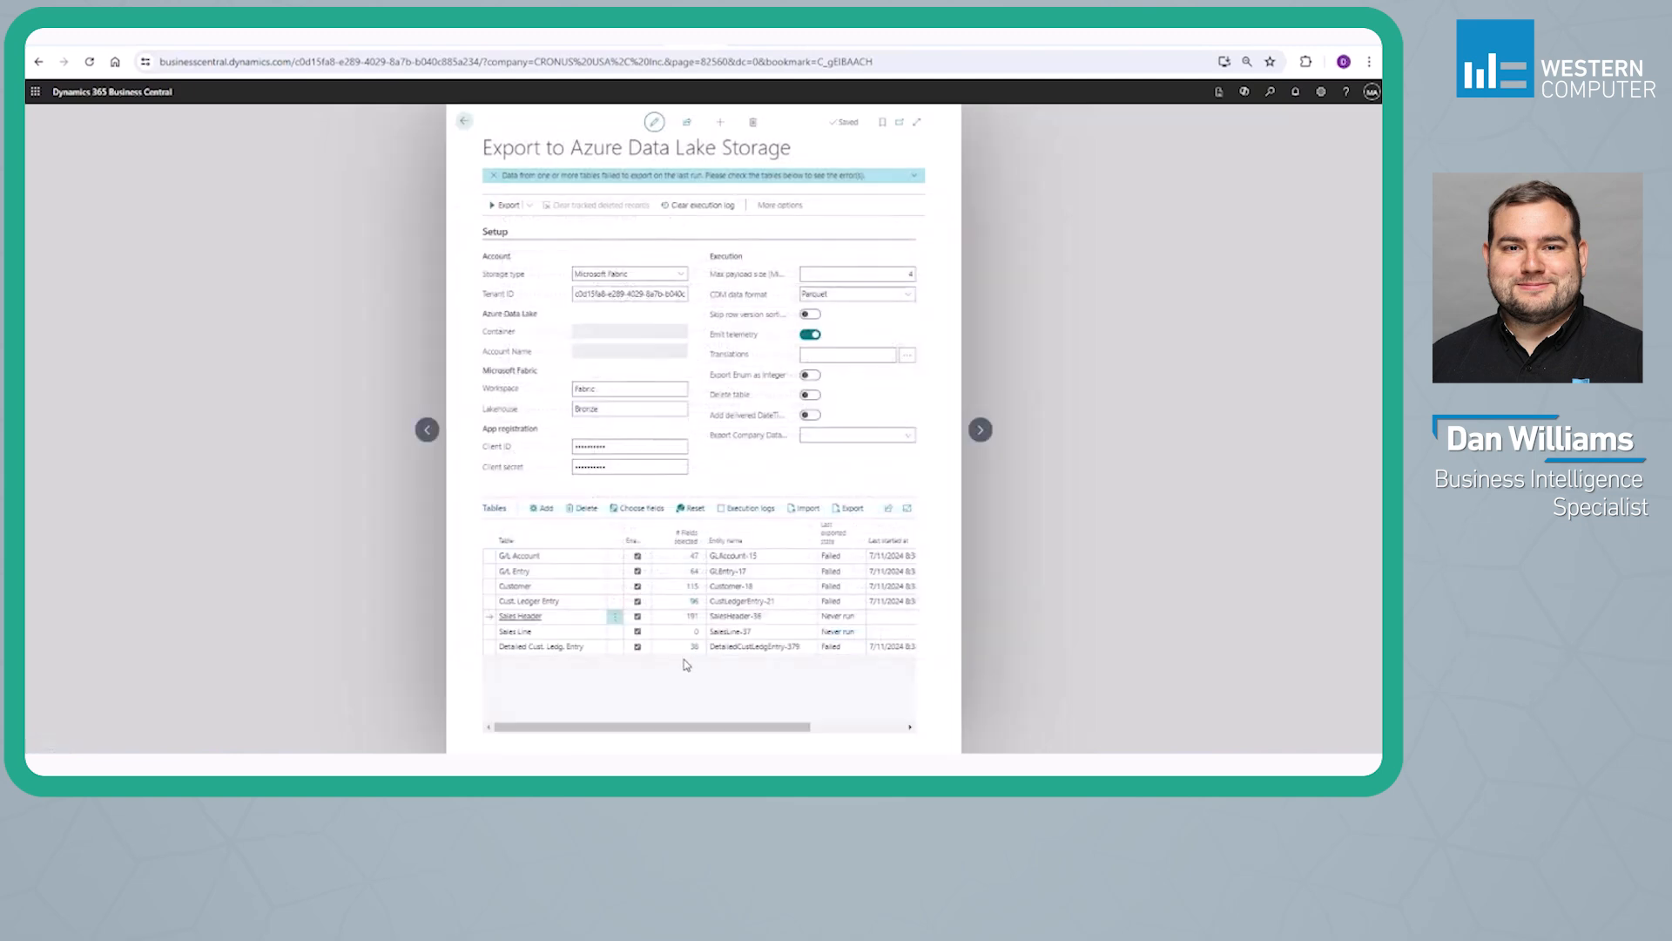
# Enable the available Sales Line fields for export in bulk and close the field list
pyautogui.click(701, 636)
pyautogui.click(589, 173)
pyautogui.click(598, 193)
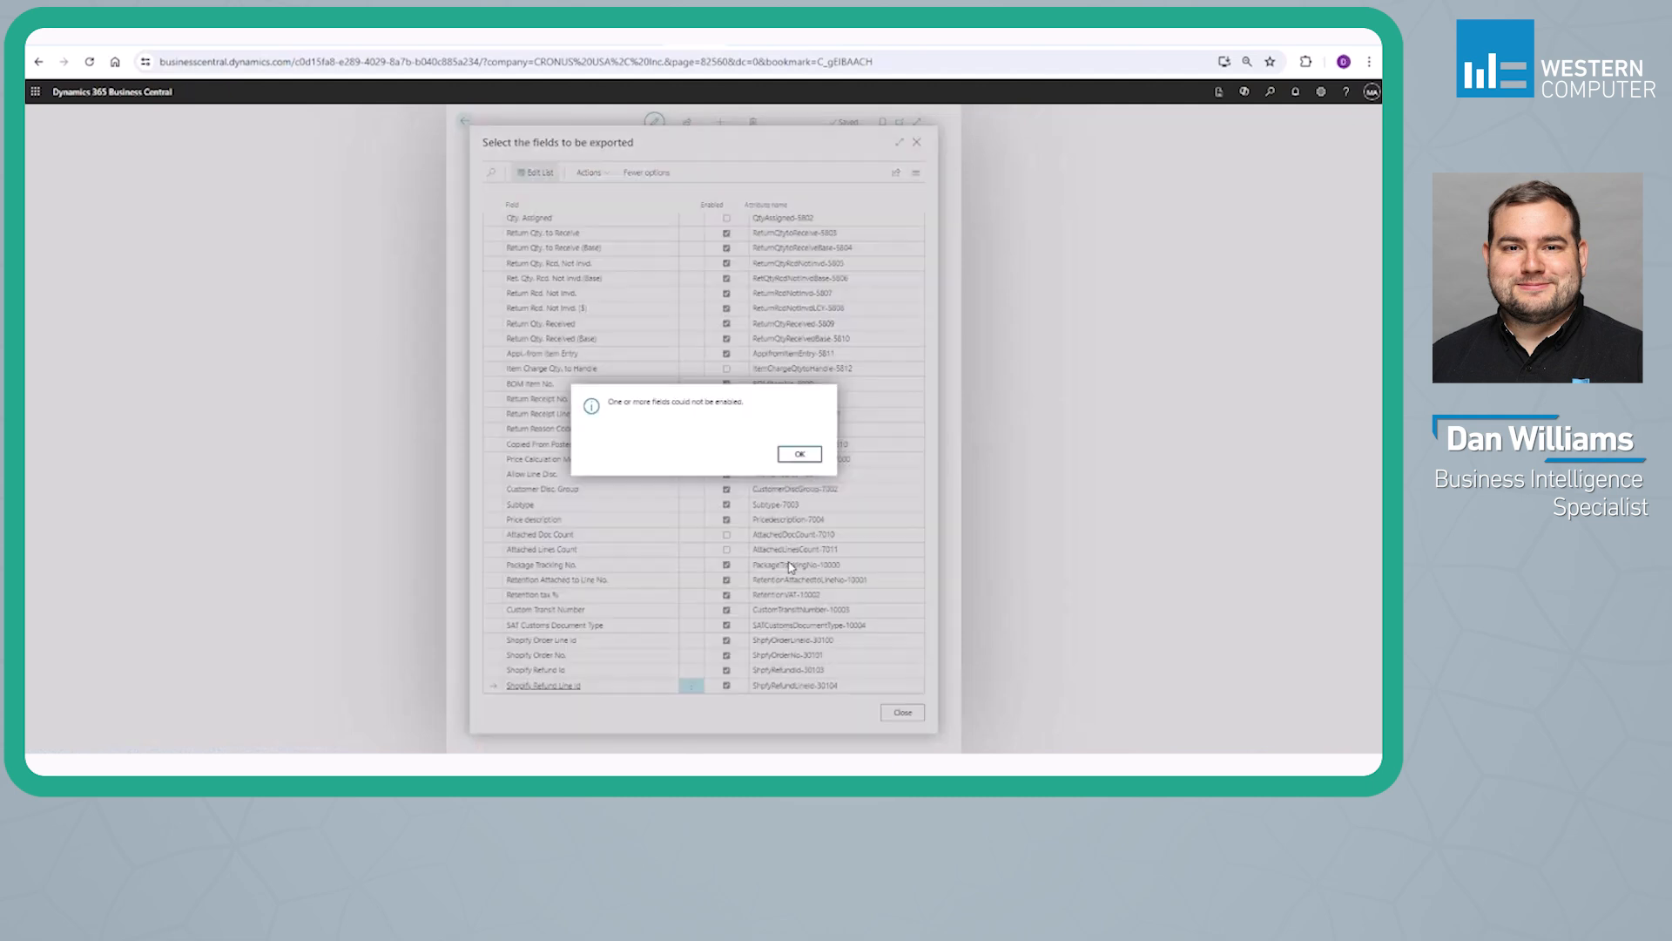
pyautogui.click(797, 455)
pyautogui.click(893, 715)
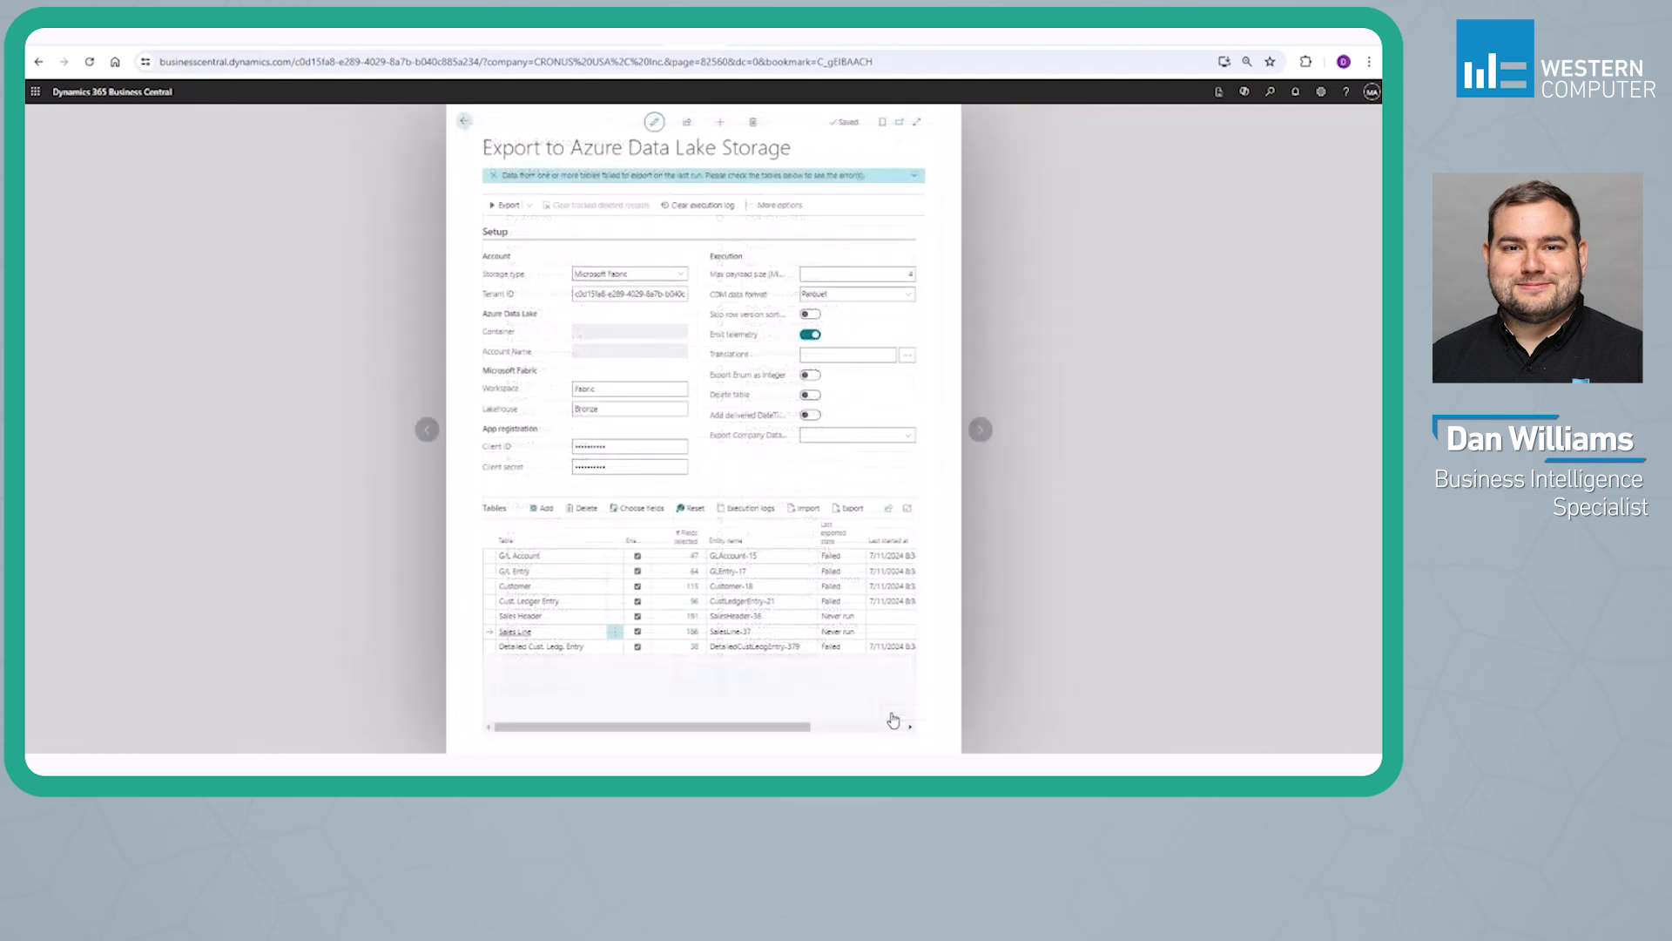
# Run the schema export, start the data export of the listed tables, and dismiss the start notice
pyautogui.click(531, 207)
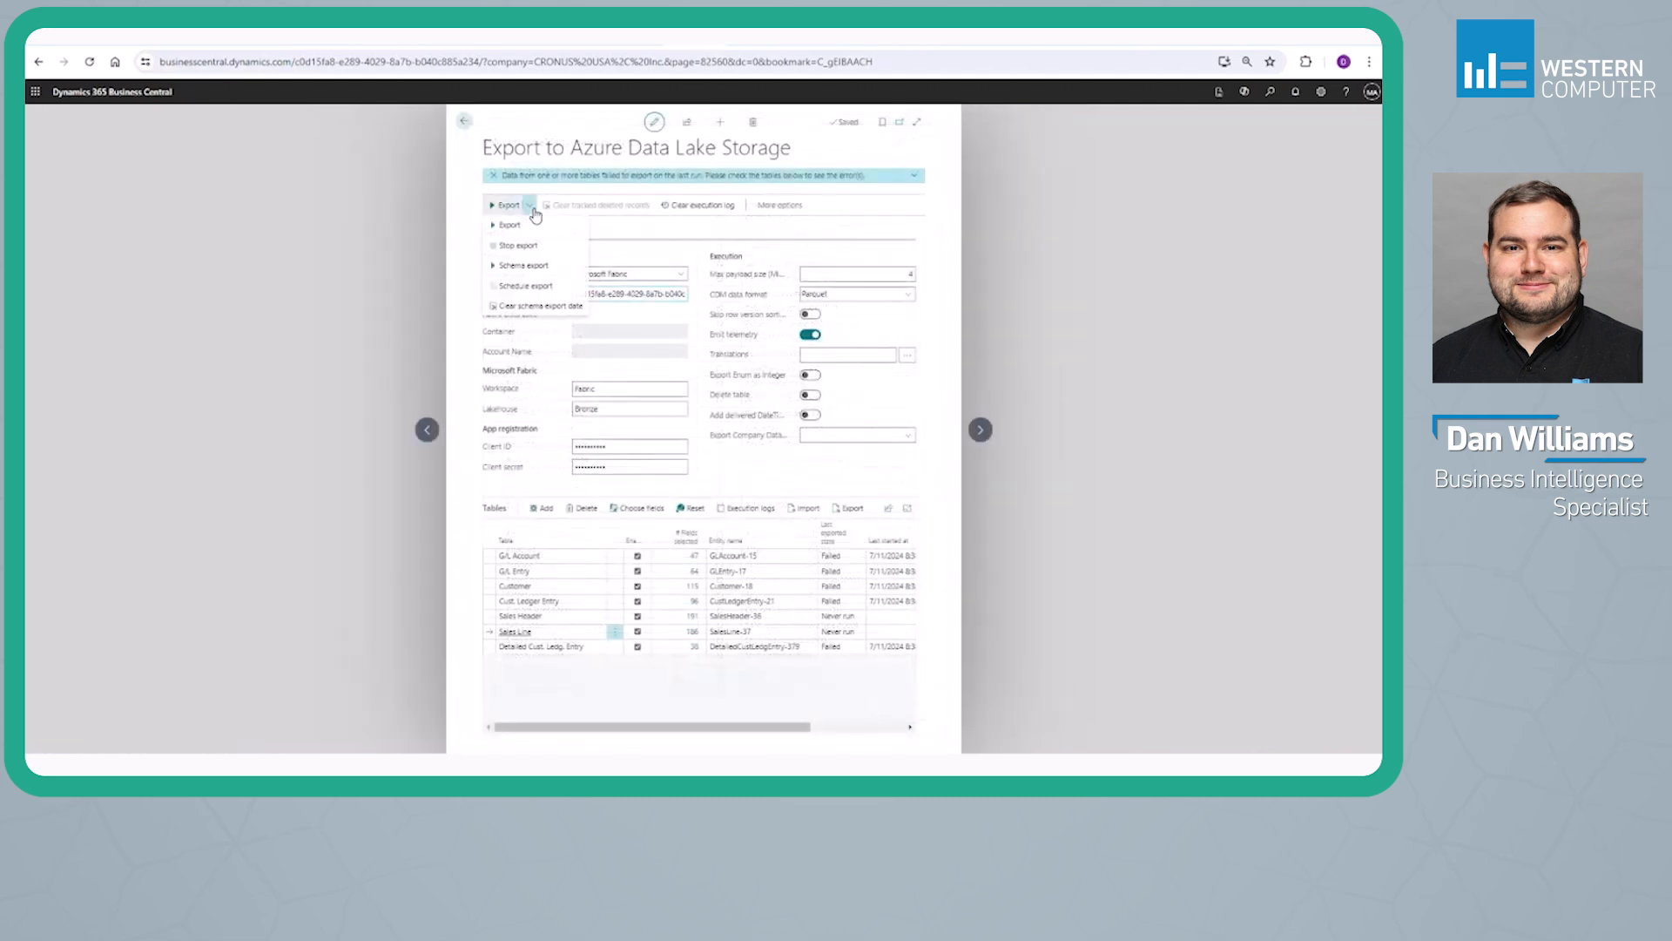
pyautogui.click(526, 266)
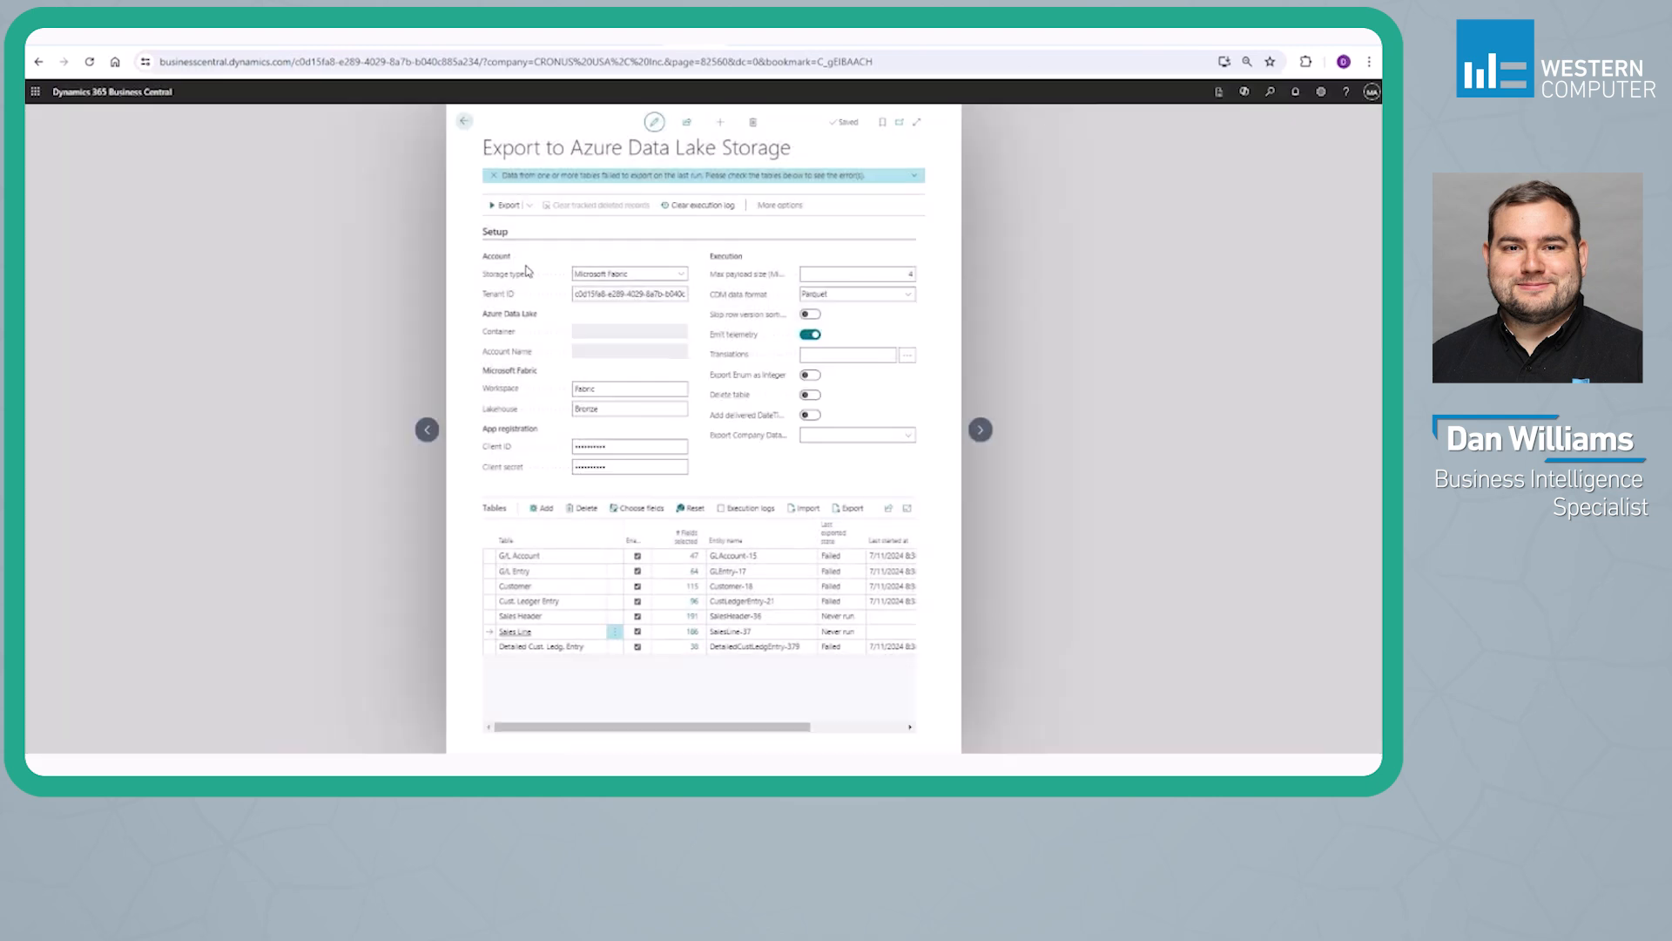
pyautogui.click(507, 207)
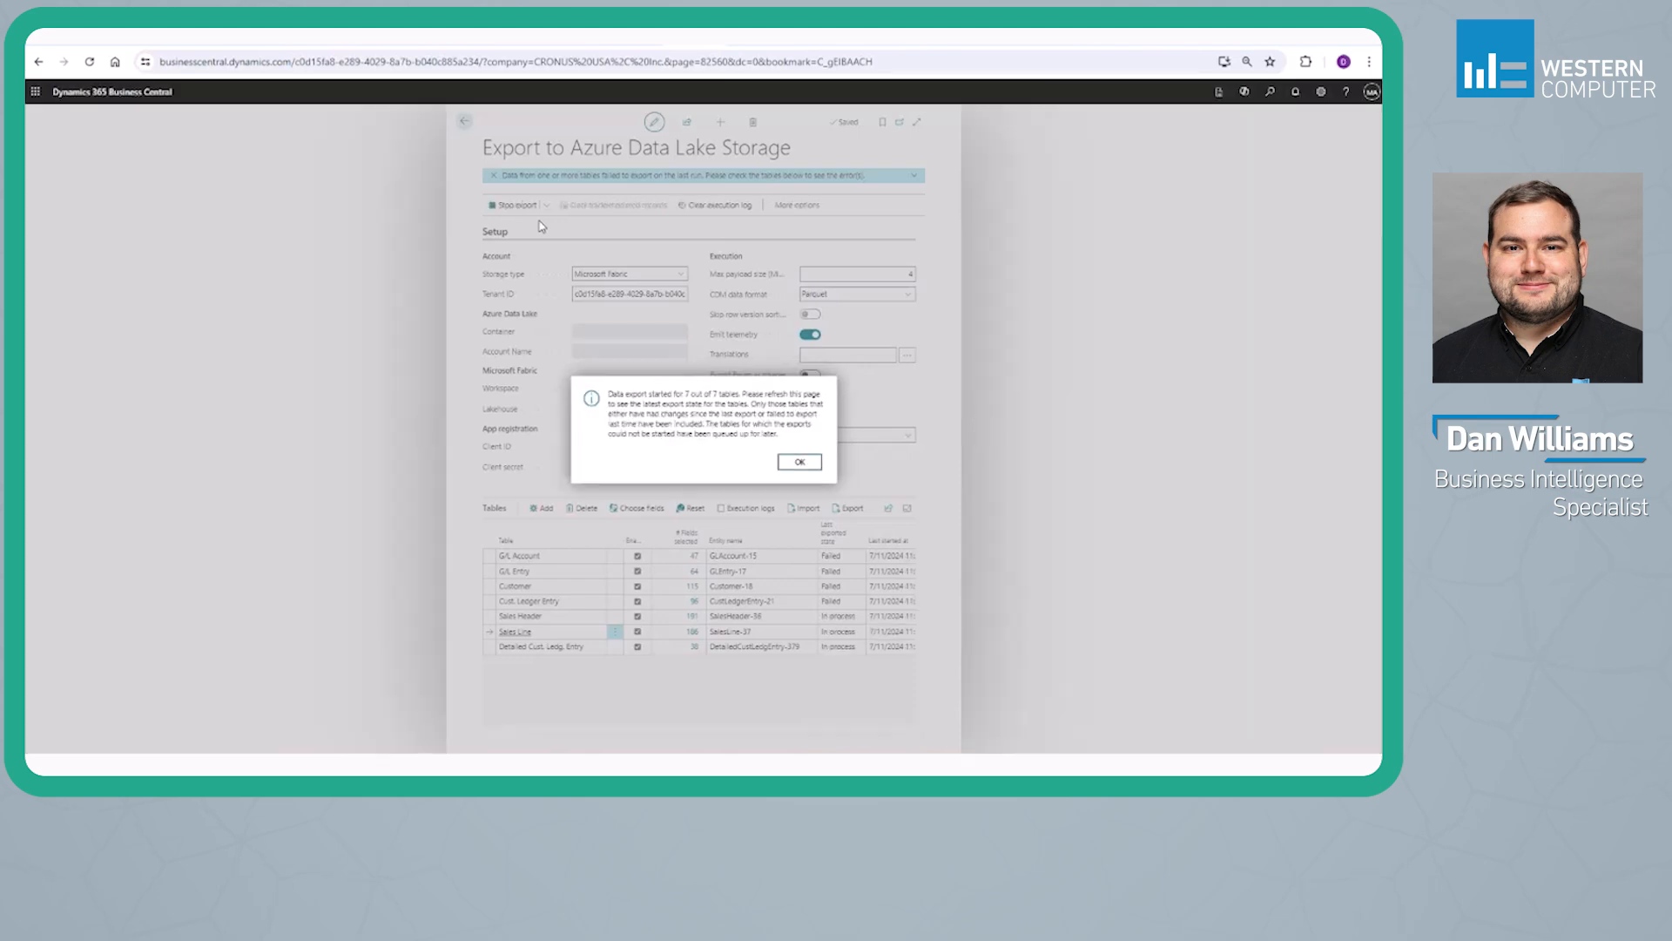
pyautogui.click(796, 461)
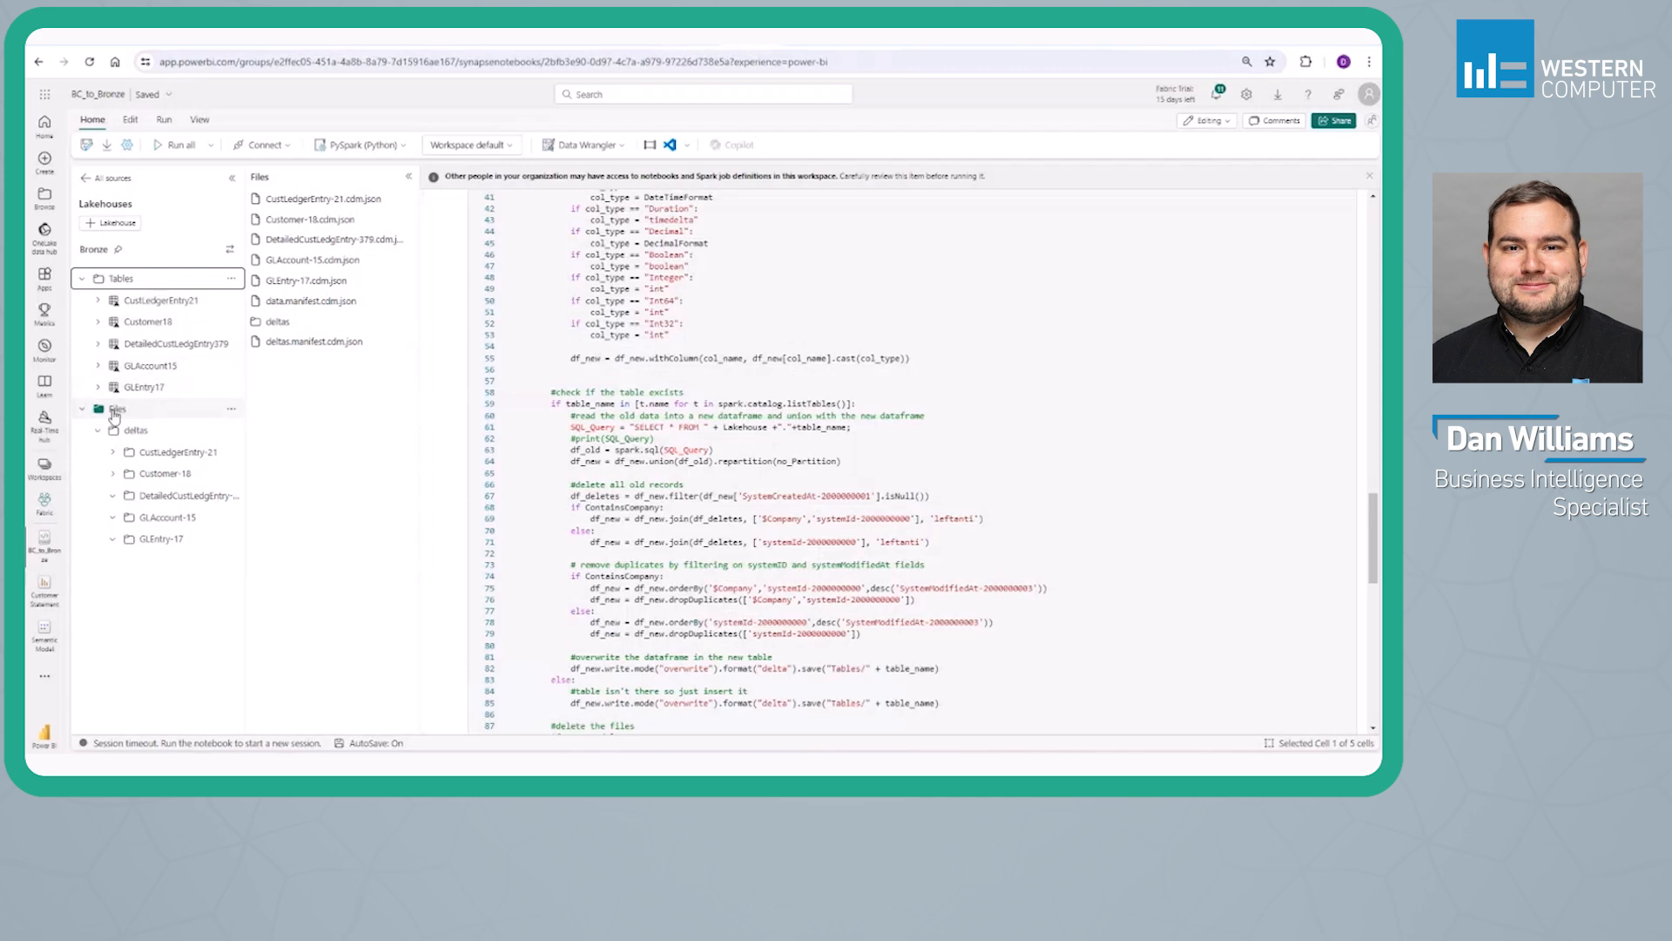
# Switch to the BC_to_Bronze notebook in Fabric, refresh the Bronze lakehouse's Files folder, and return to the notebook's introduction
pyautogui.click(114, 410)
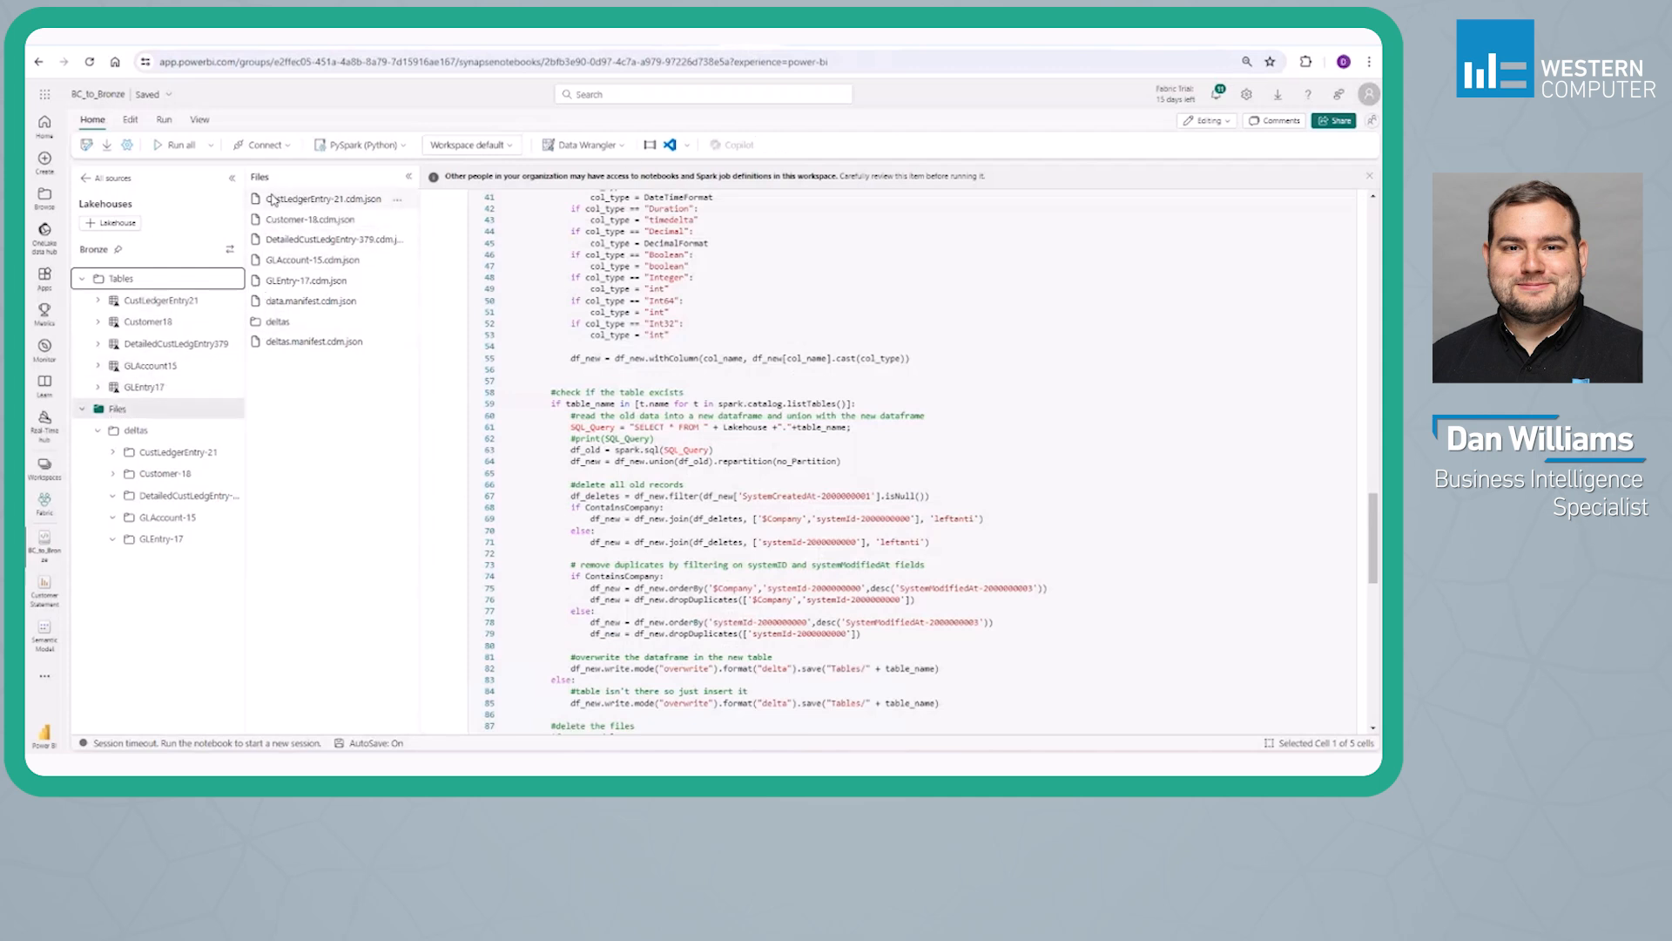
pyautogui.click(231, 409)
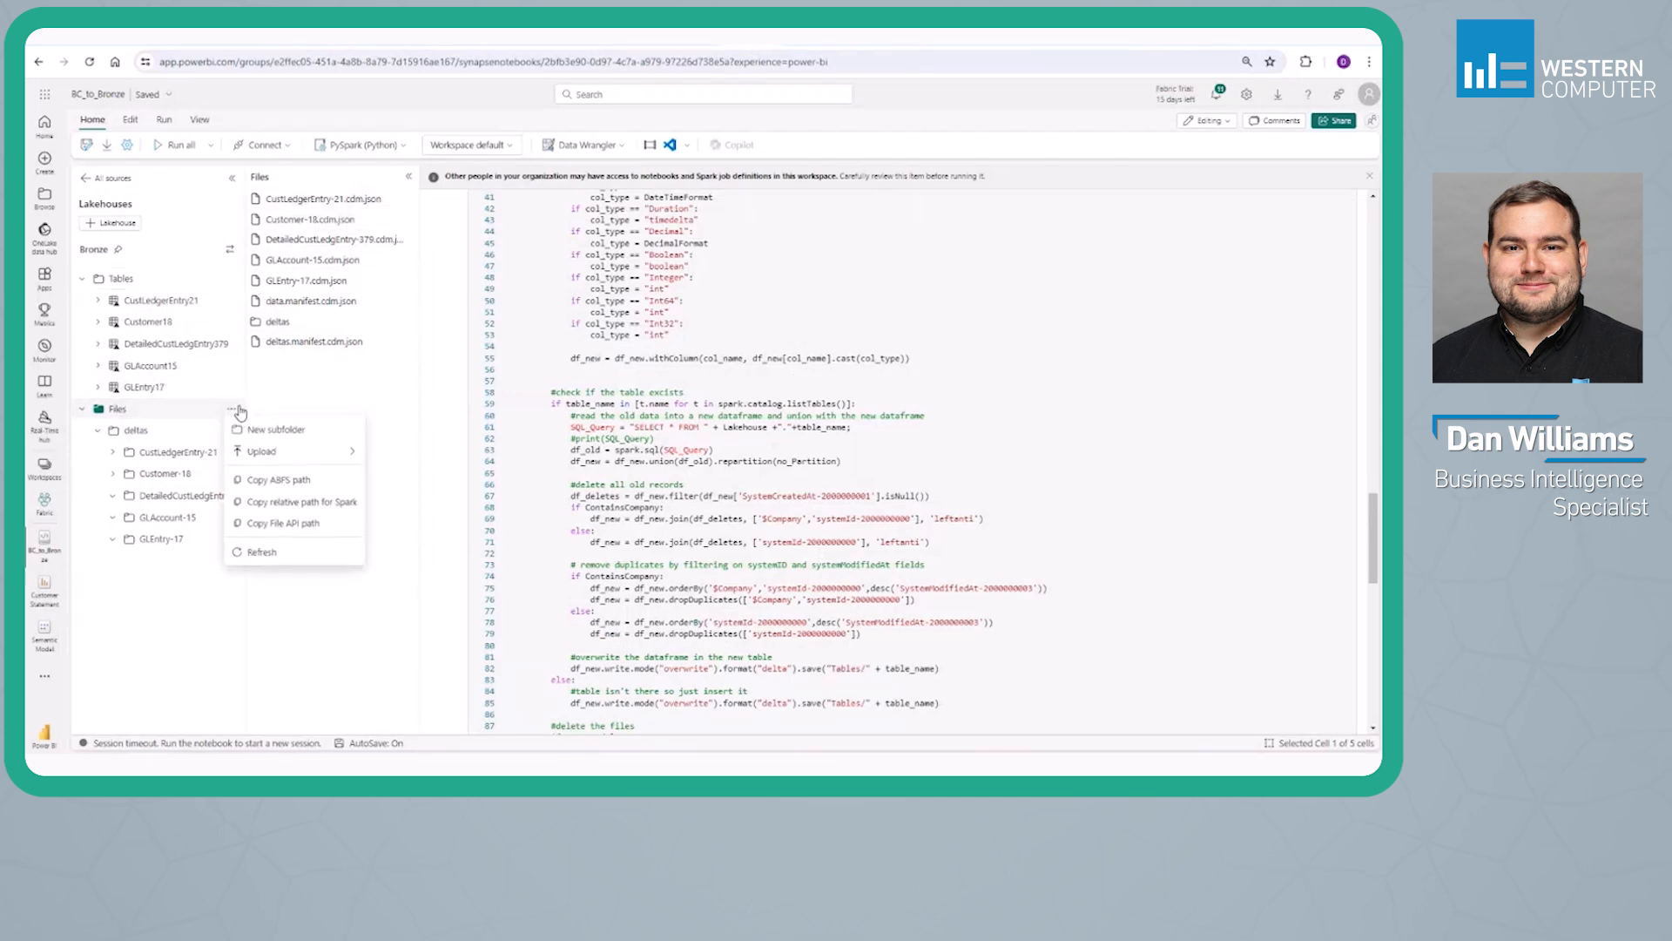
pyautogui.click(261, 554)
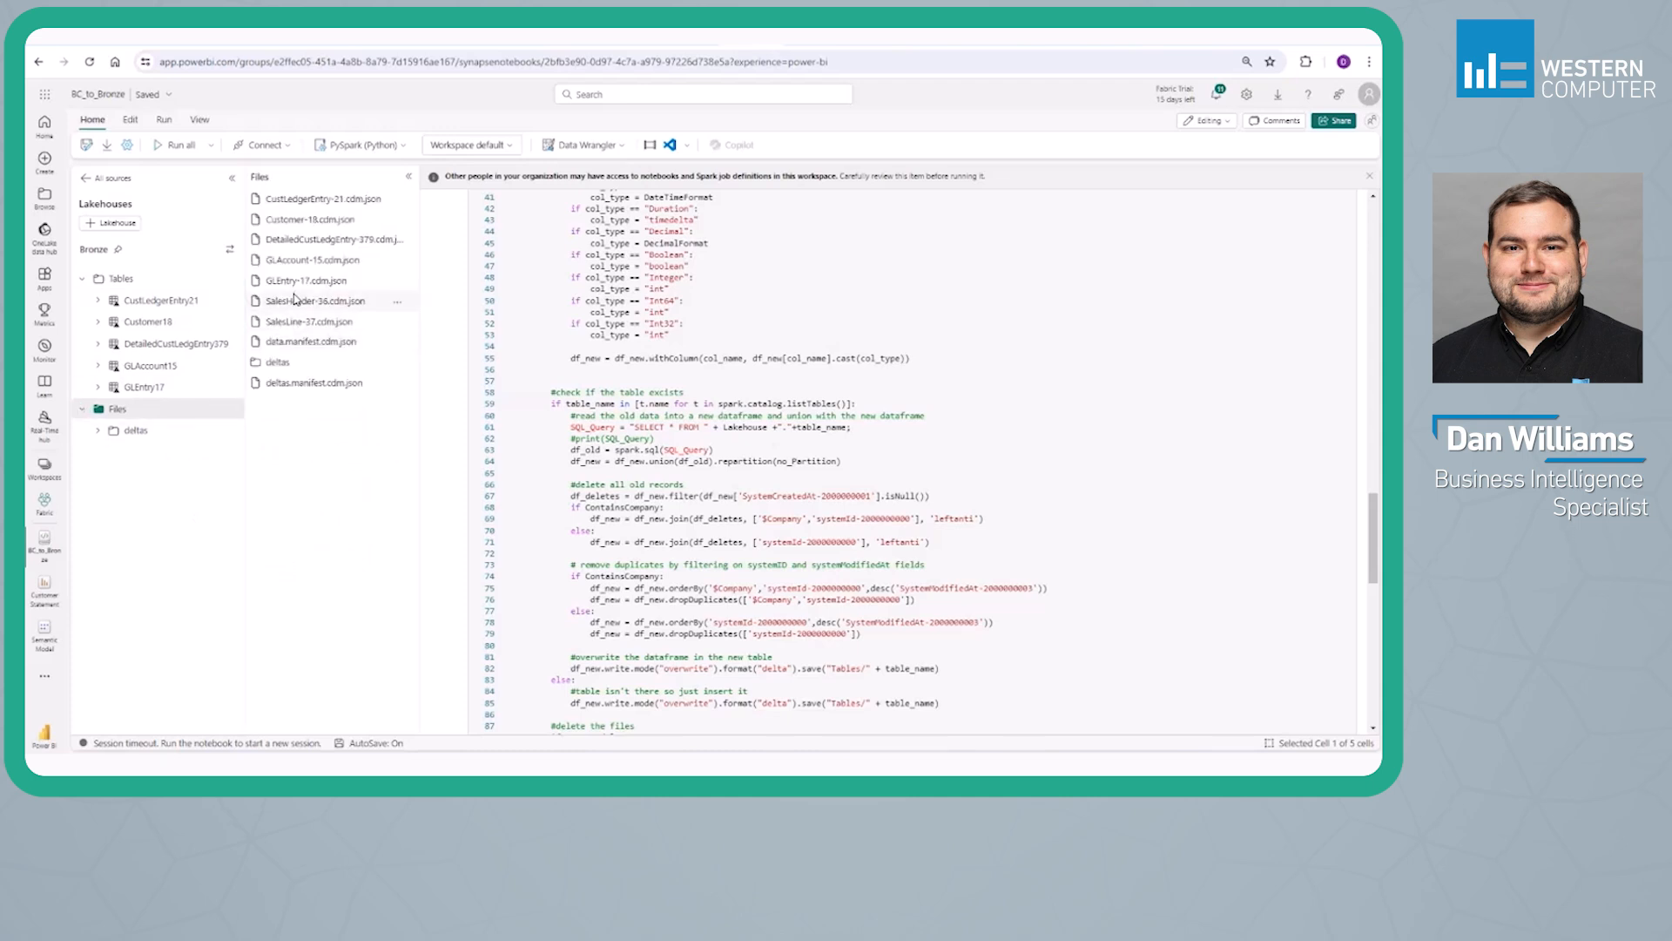
pyautogui.moveTo(293, 303); pyautogui.dragTo(712, 390)
pyautogui.scroll(10, 813, 432)
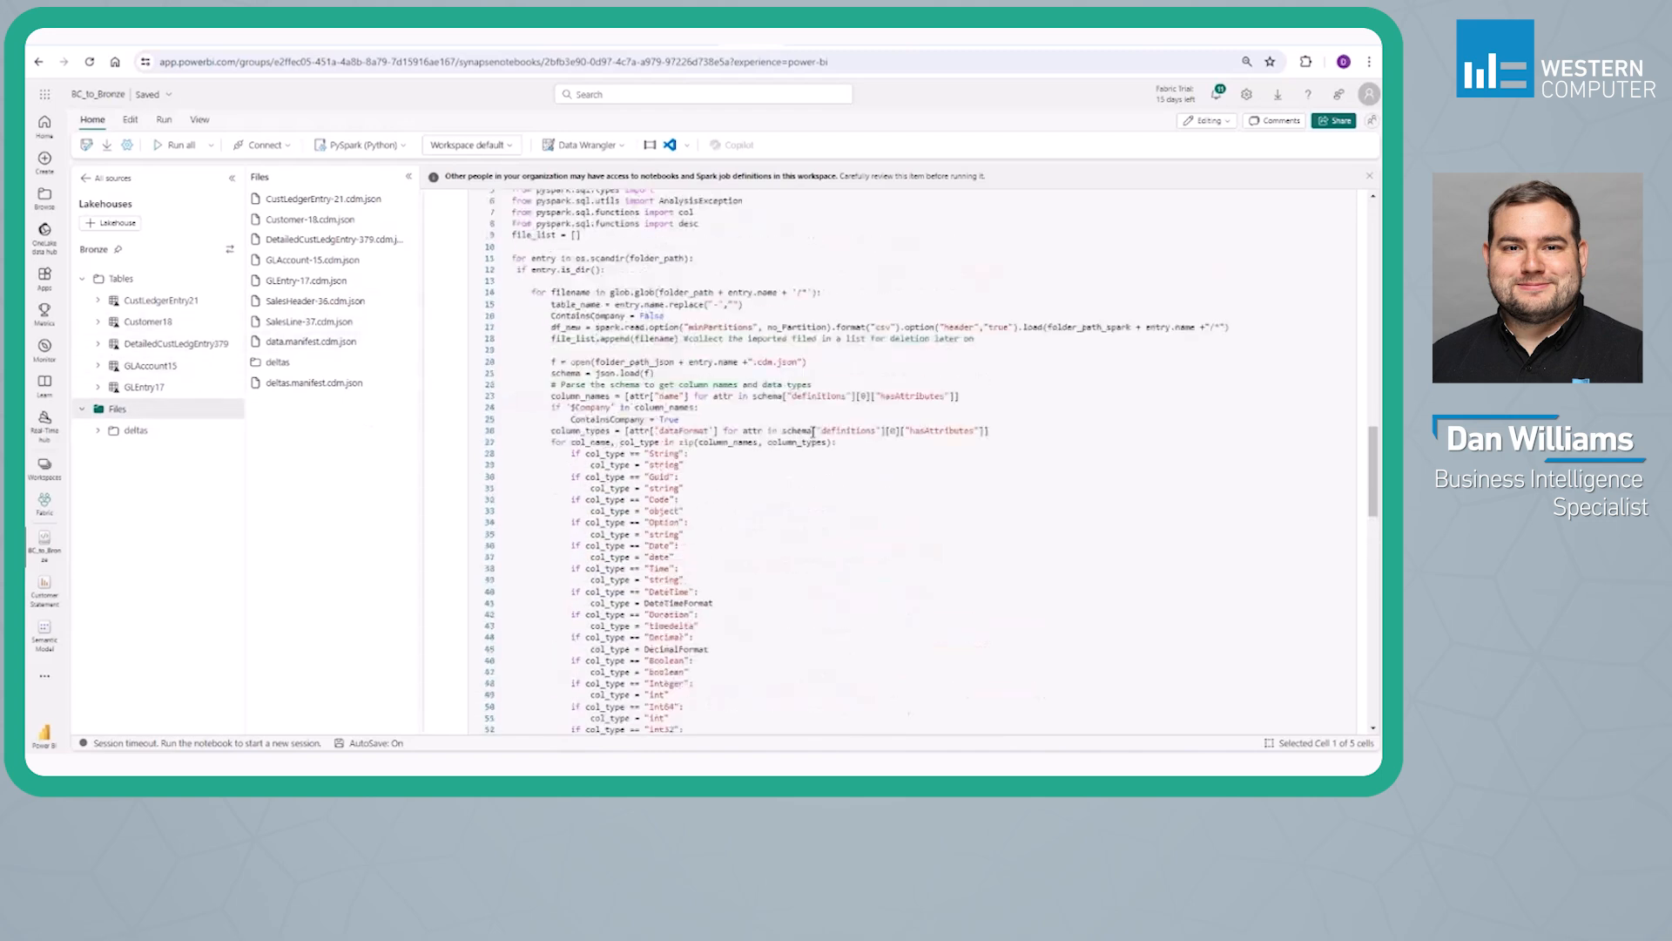
pyautogui.scroll(5, 812, 432)
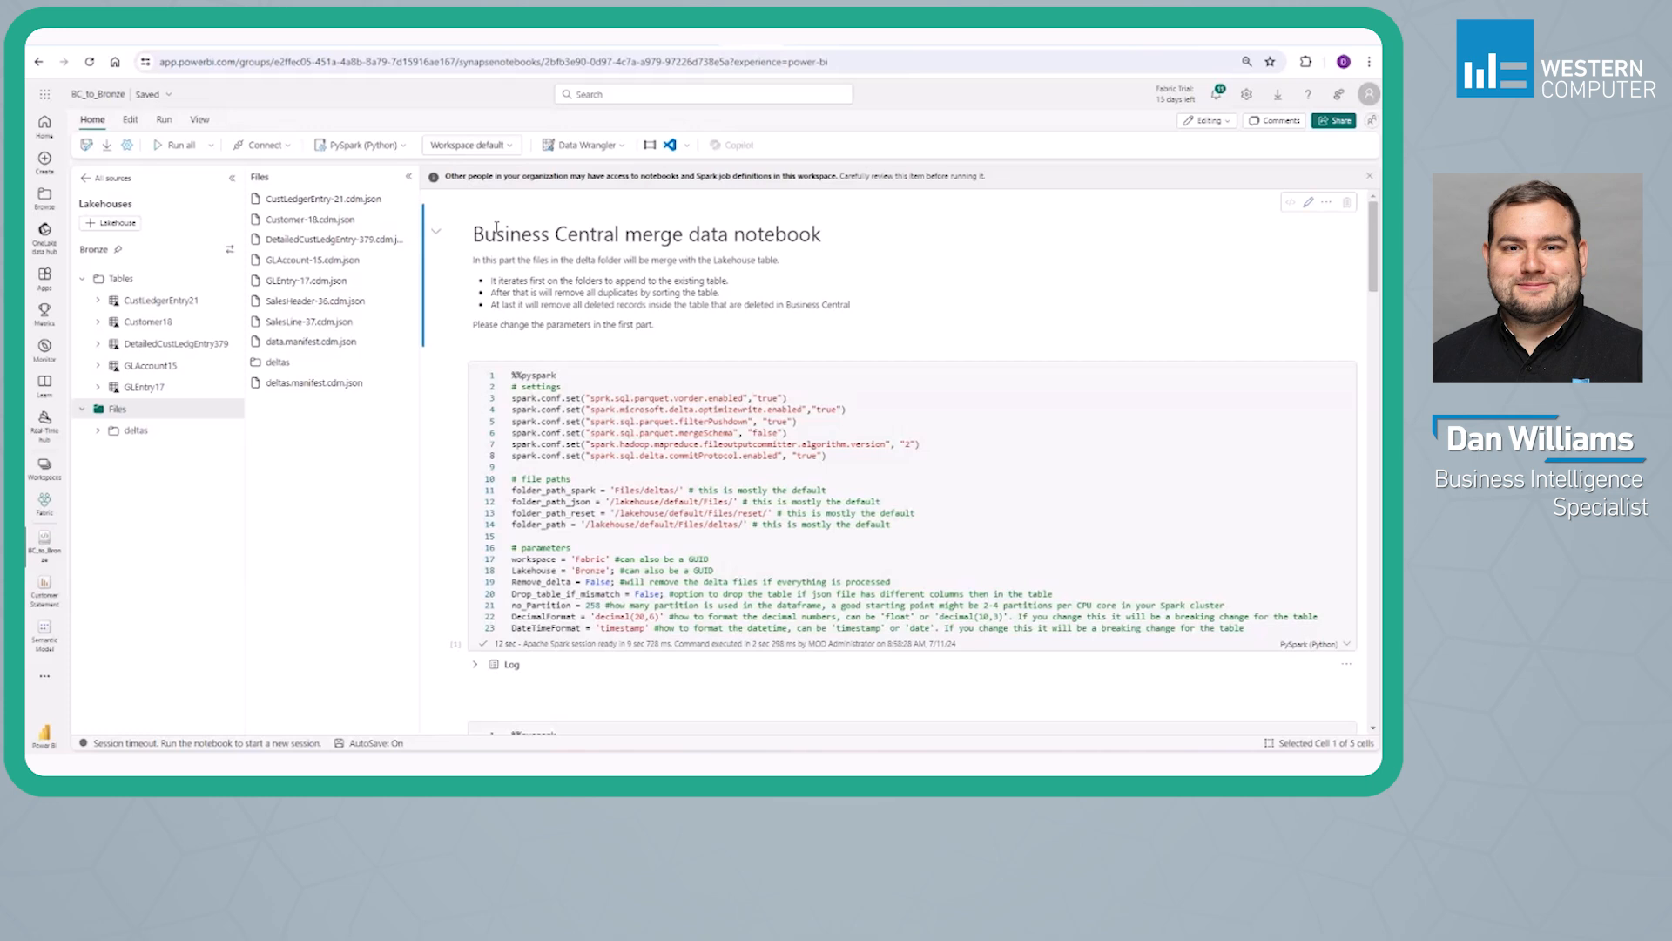
# Expand the deltas folder and inspect the exported file in the SalesLine-37 folder
pyautogui.click(98, 430)
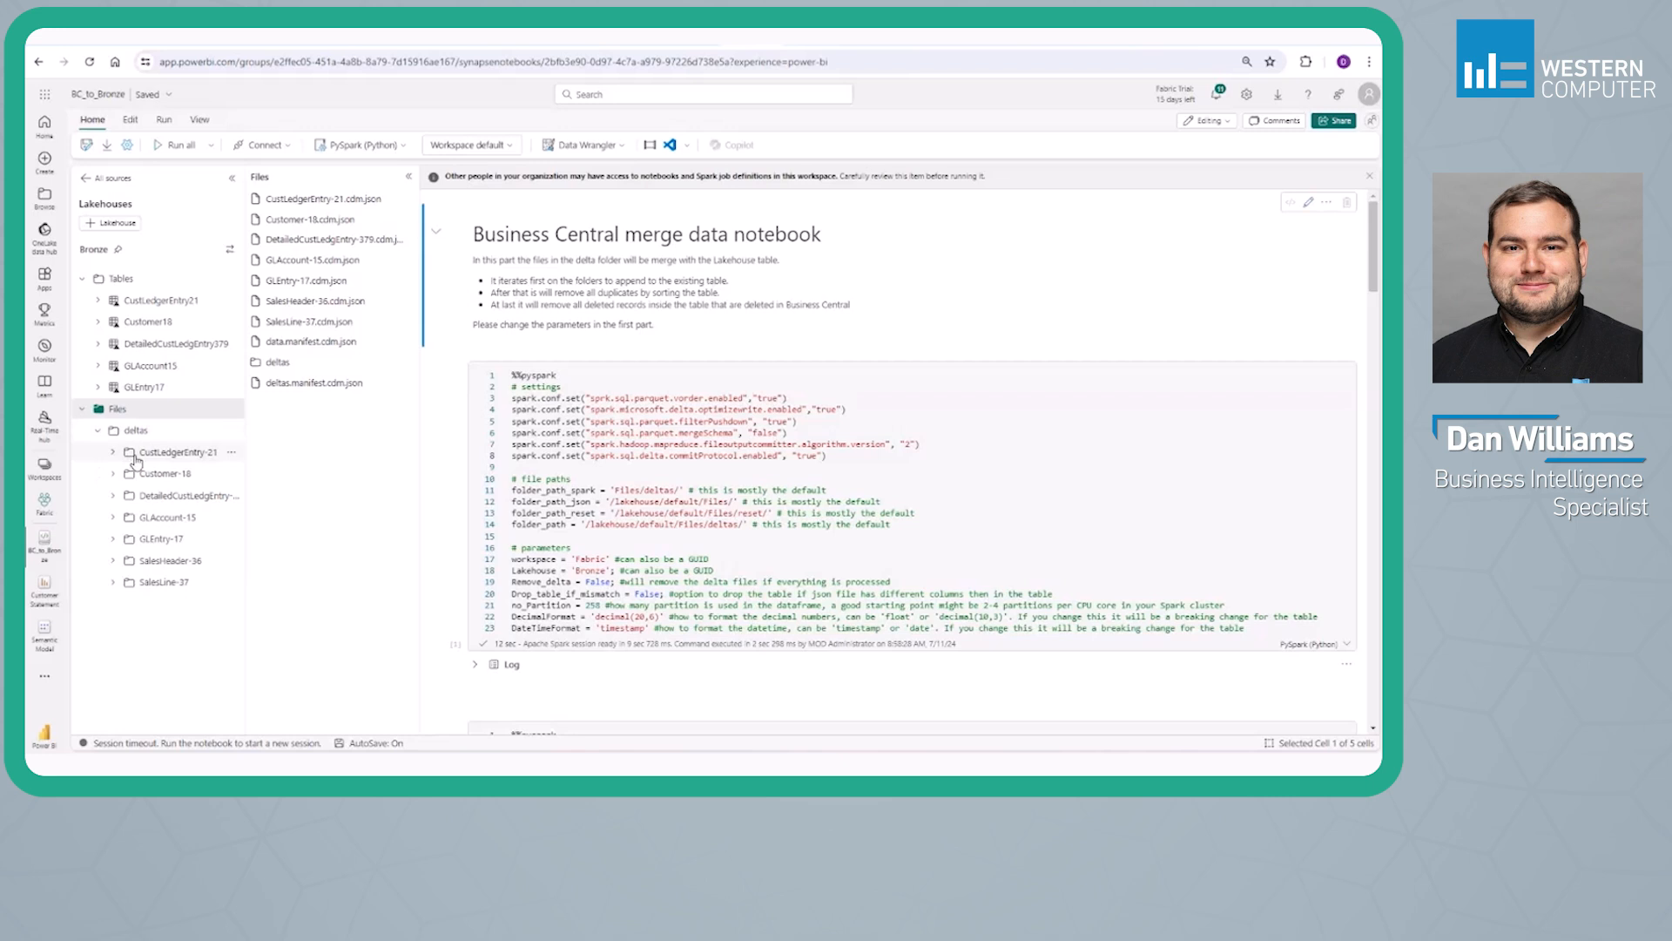
pyautogui.click(152, 582)
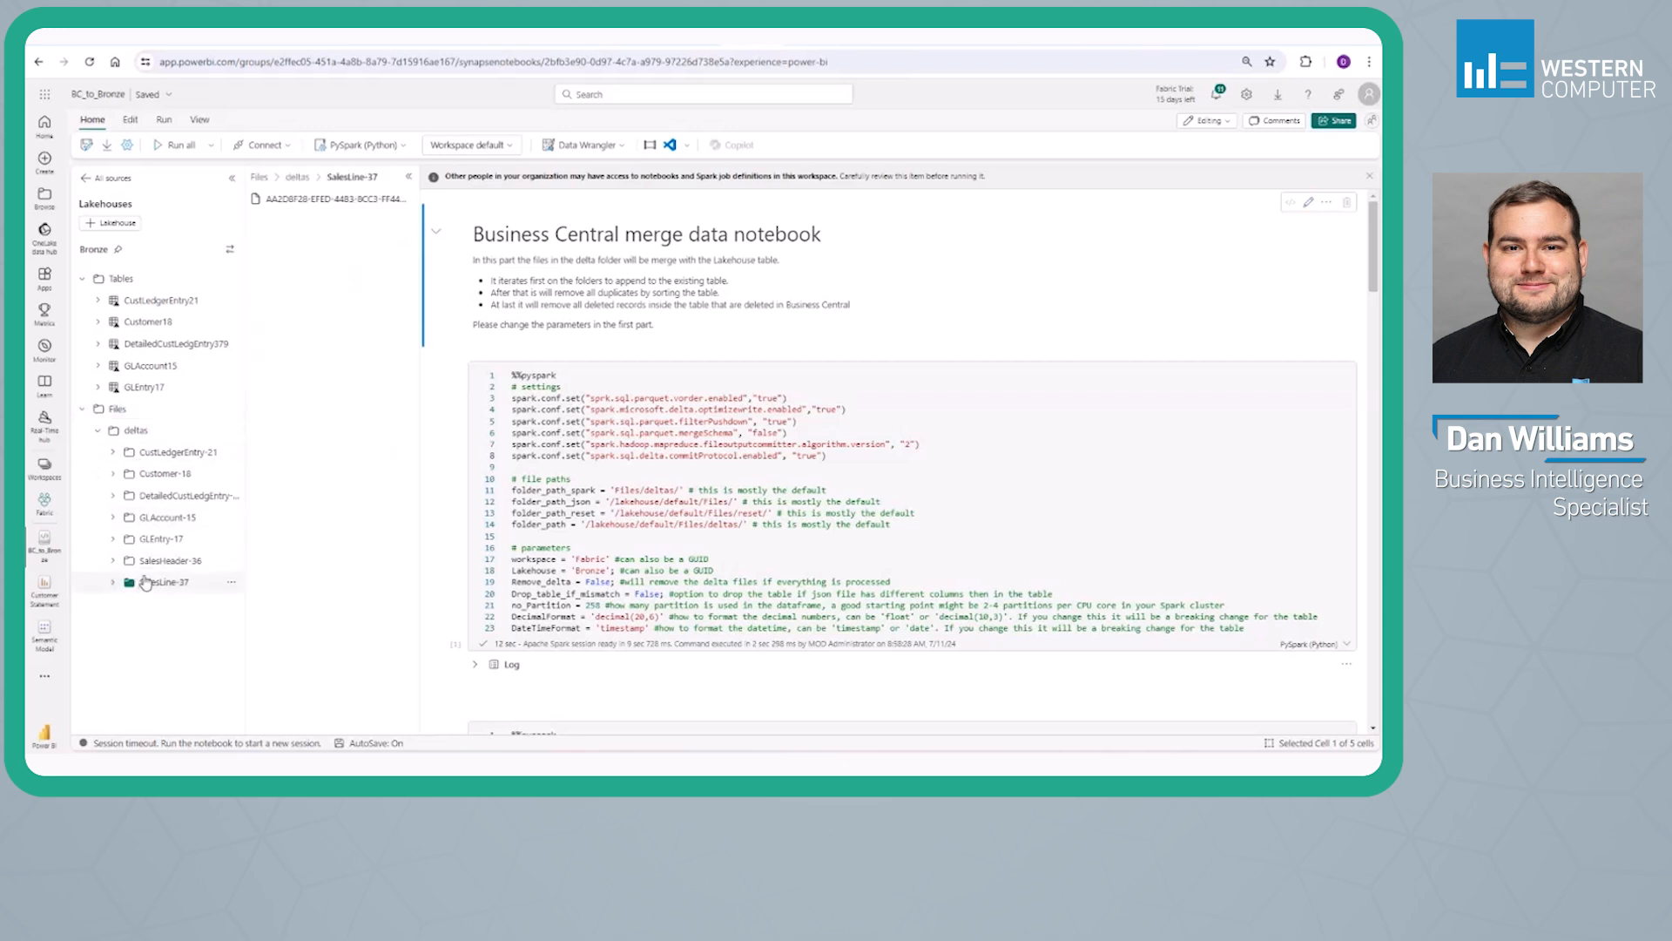
pyautogui.rightClick(310, 202)
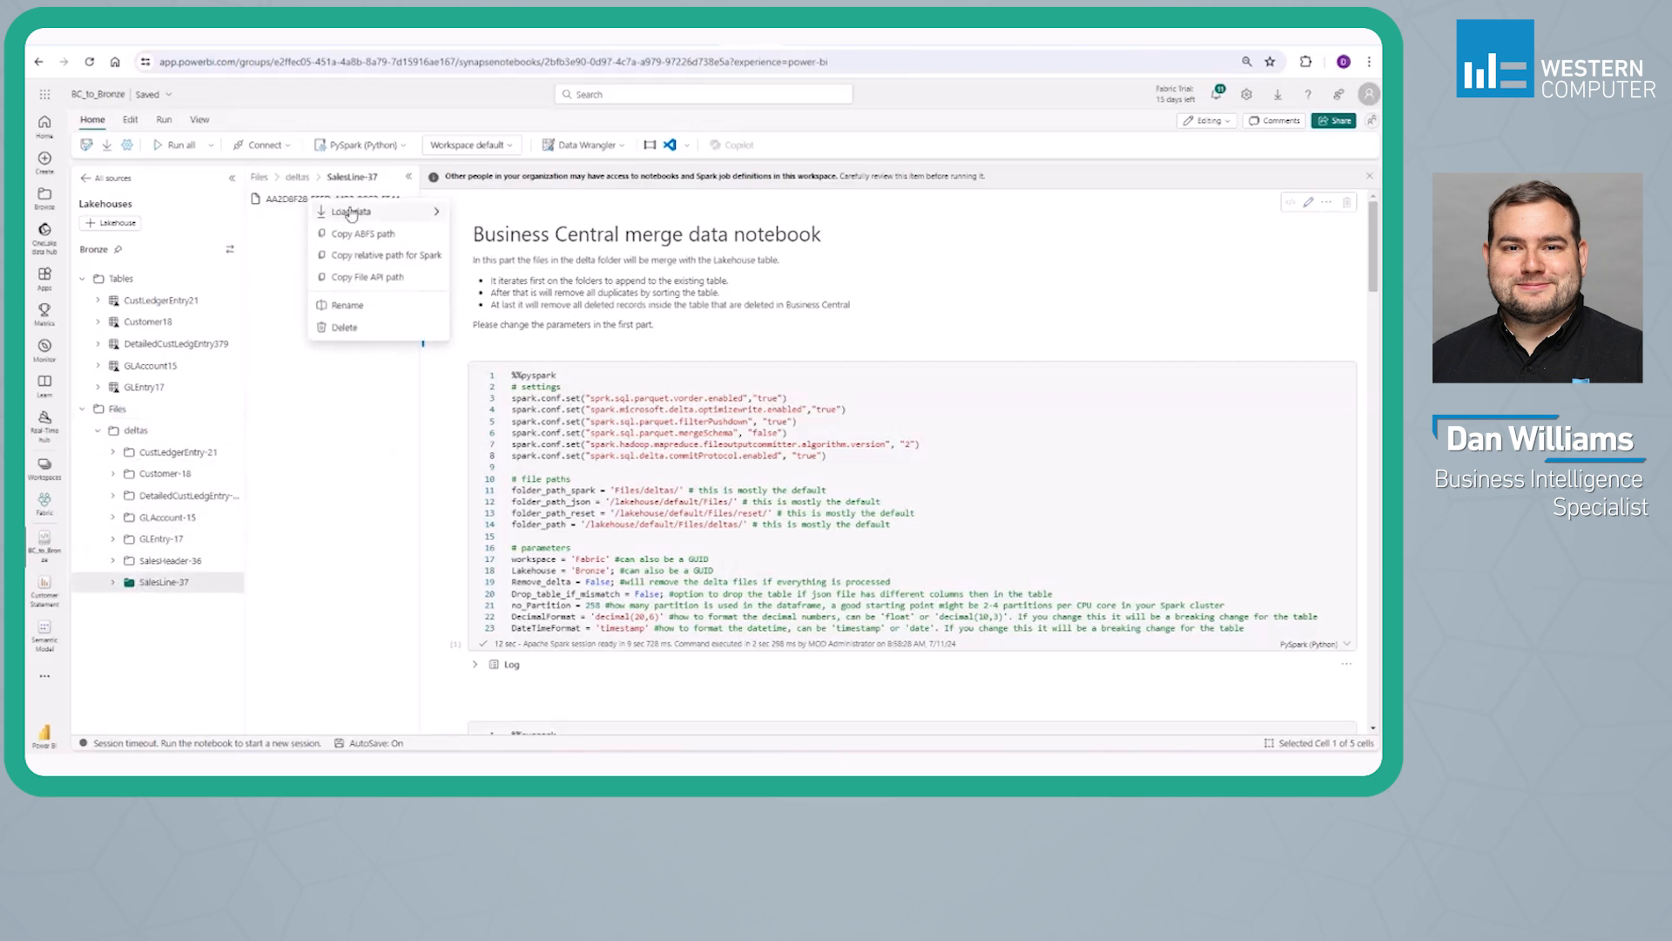
pyautogui.click(293, 230)
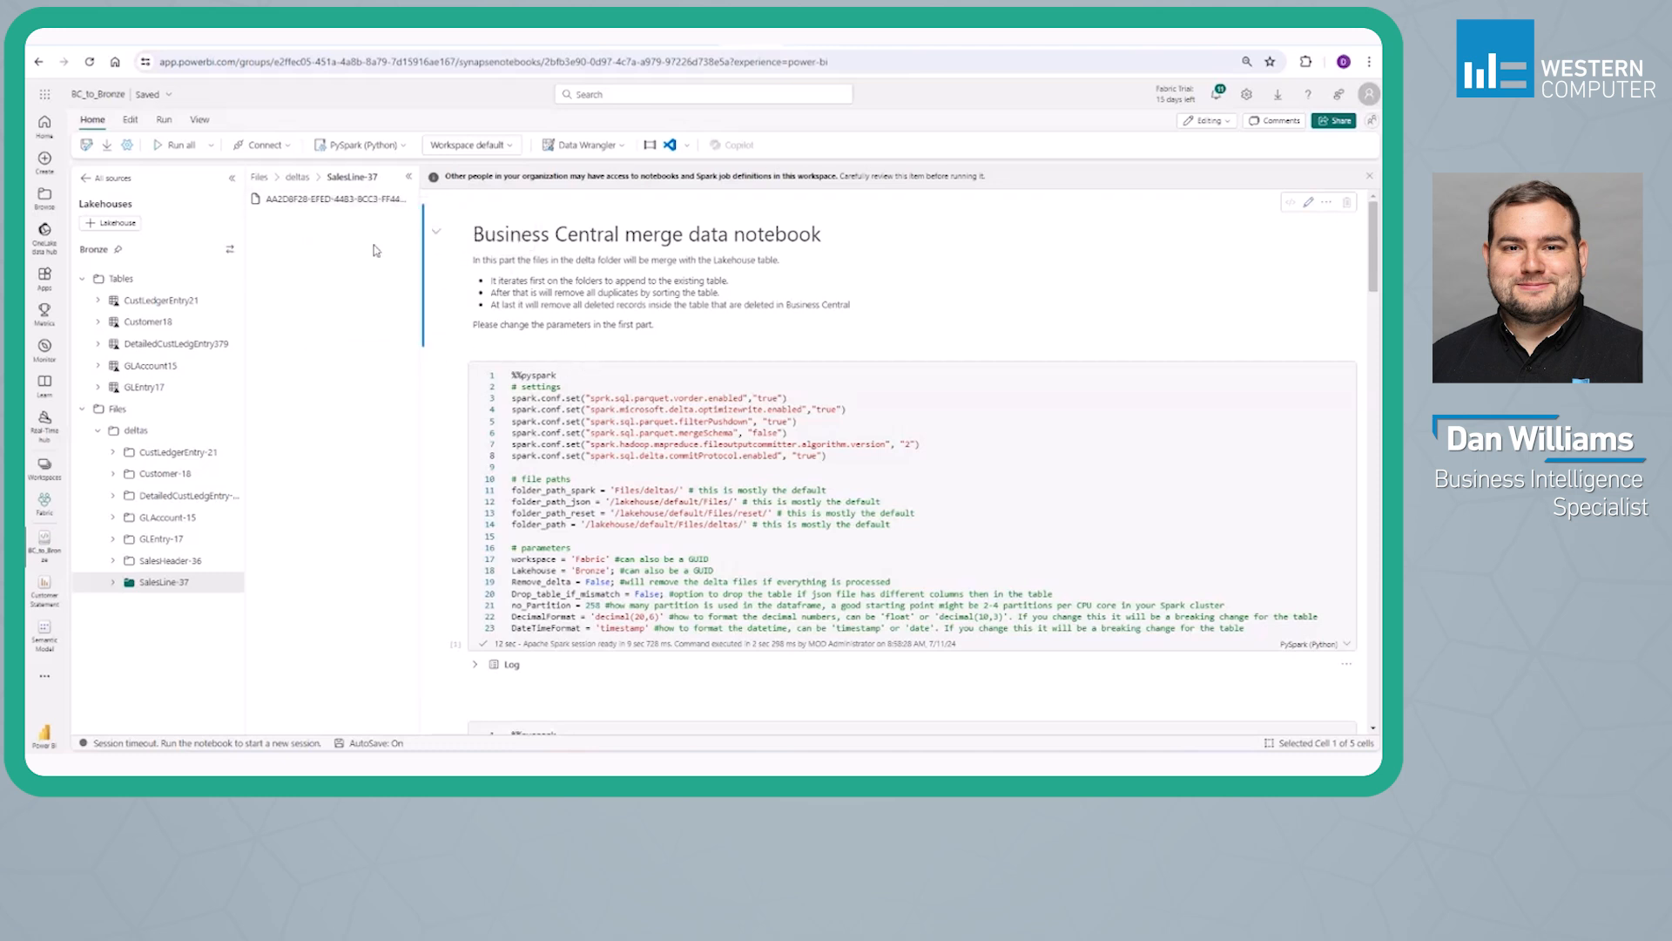
# Run all cells of the BC_to_Bronze notebook and refresh the Bronze lakehouse's Tables folder
pyautogui.click(181, 146)
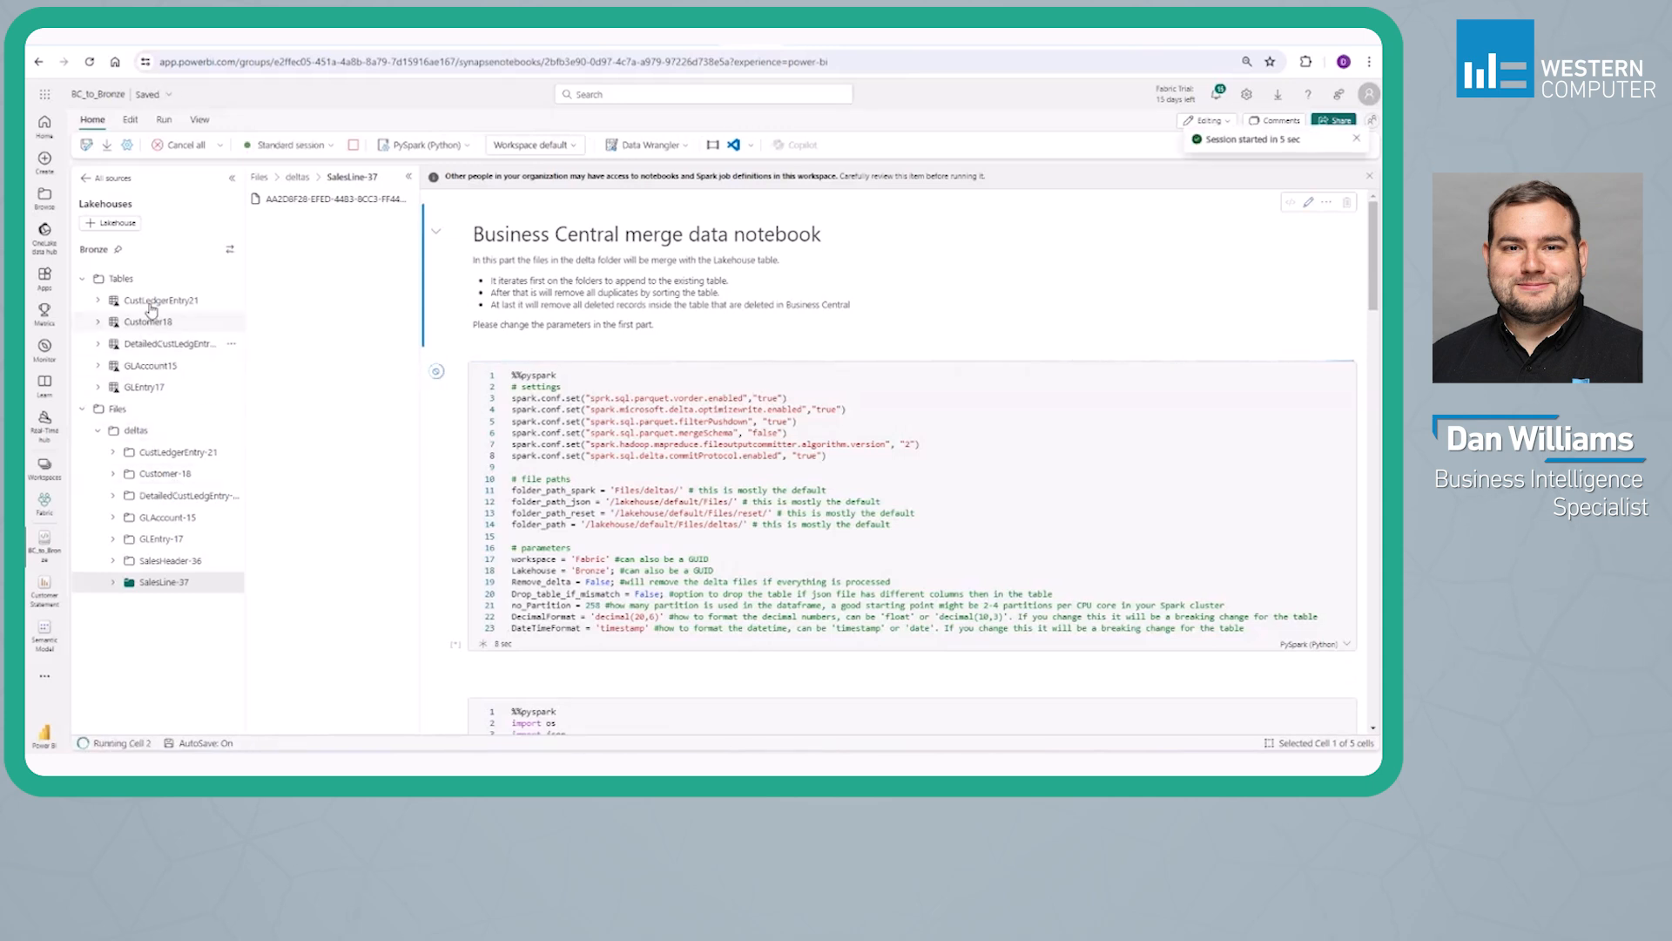
pyautogui.click(230, 278)
pyautogui.click(254, 300)
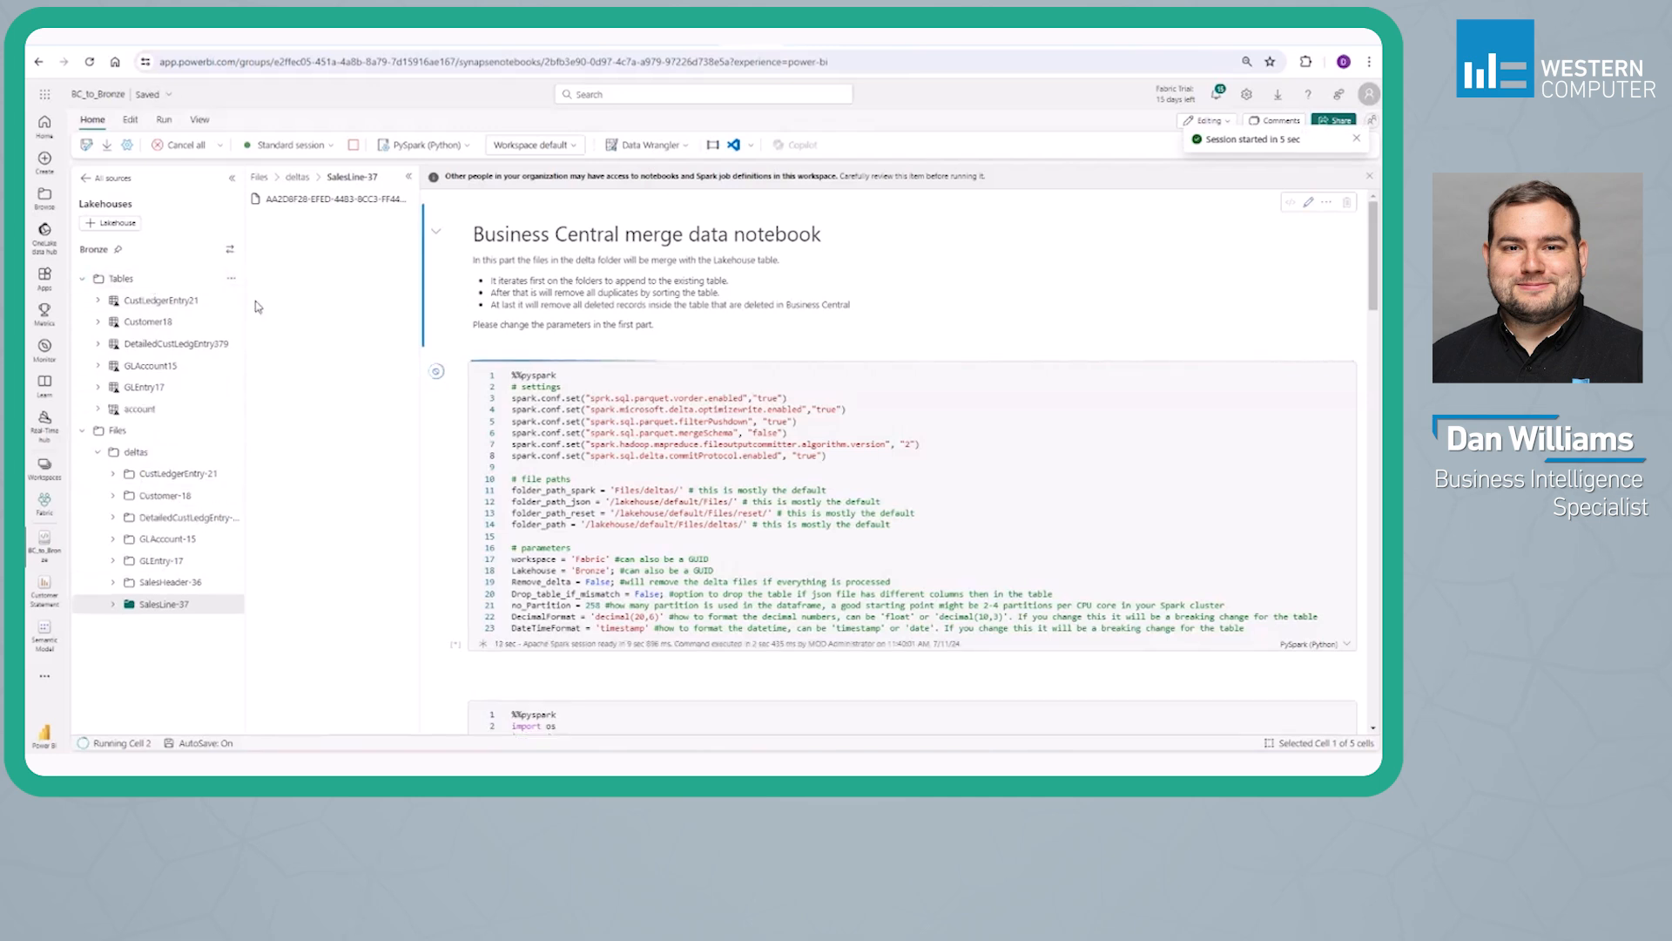
# Check the progress of the notebook's cells through to the merge cell and refresh the lakehouse's Tables folder again
pyautogui.scroll(-2, 483, 377)
pyautogui.scroll(-5, 482, 378)
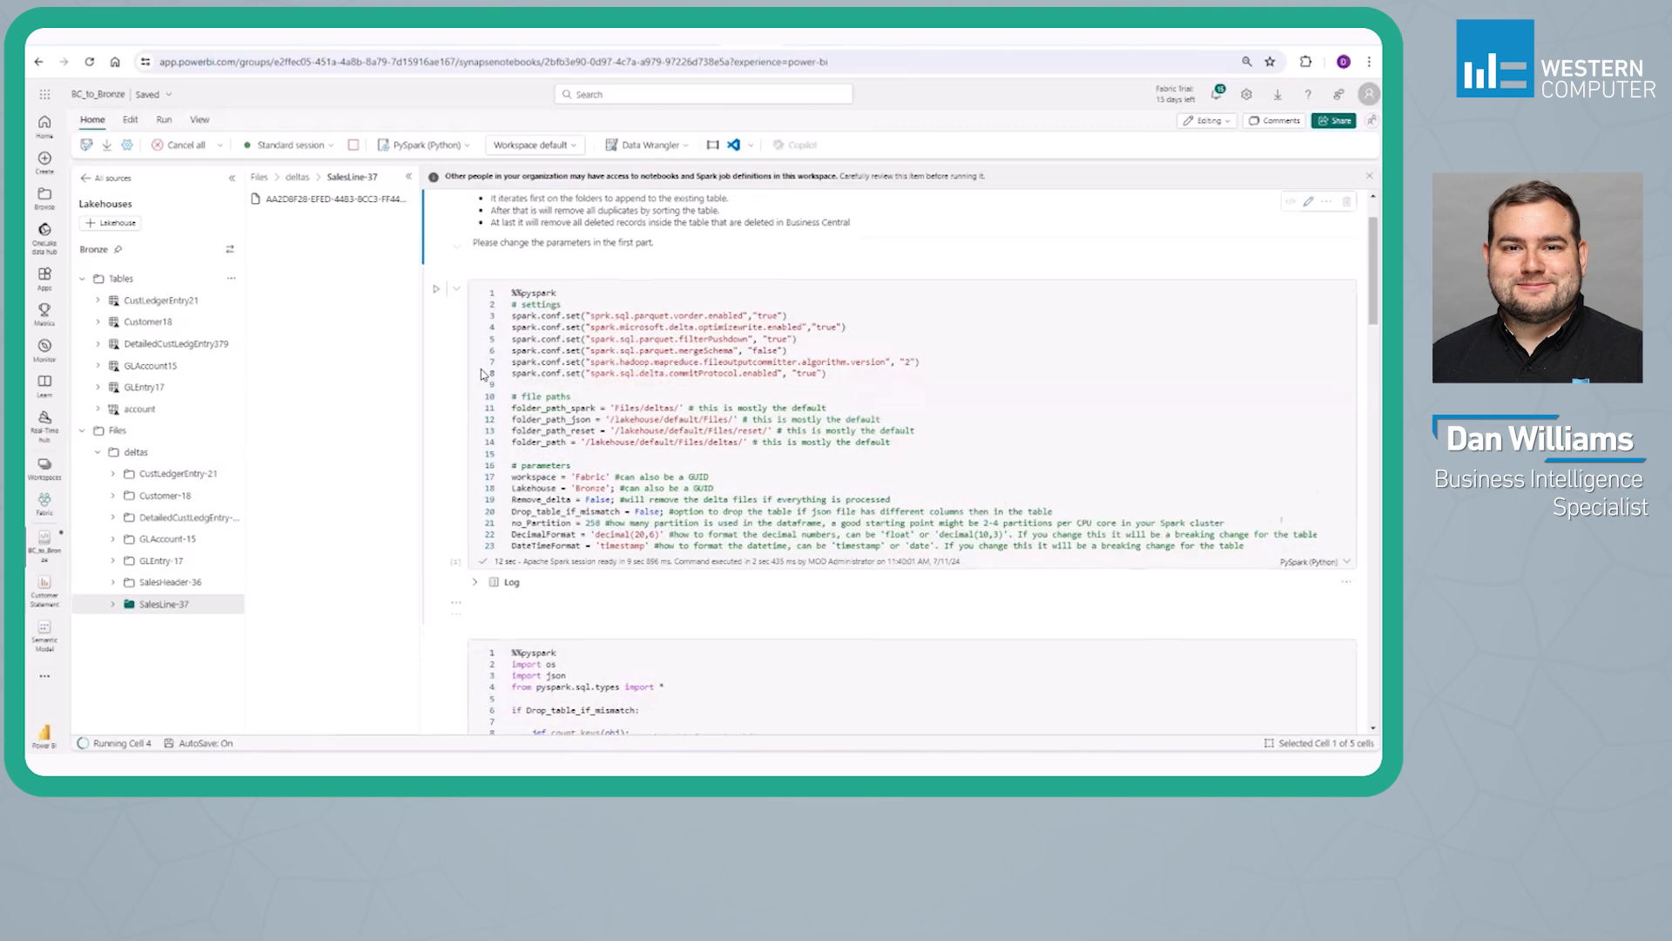
pyautogui.scroll(-8, 481, 375)
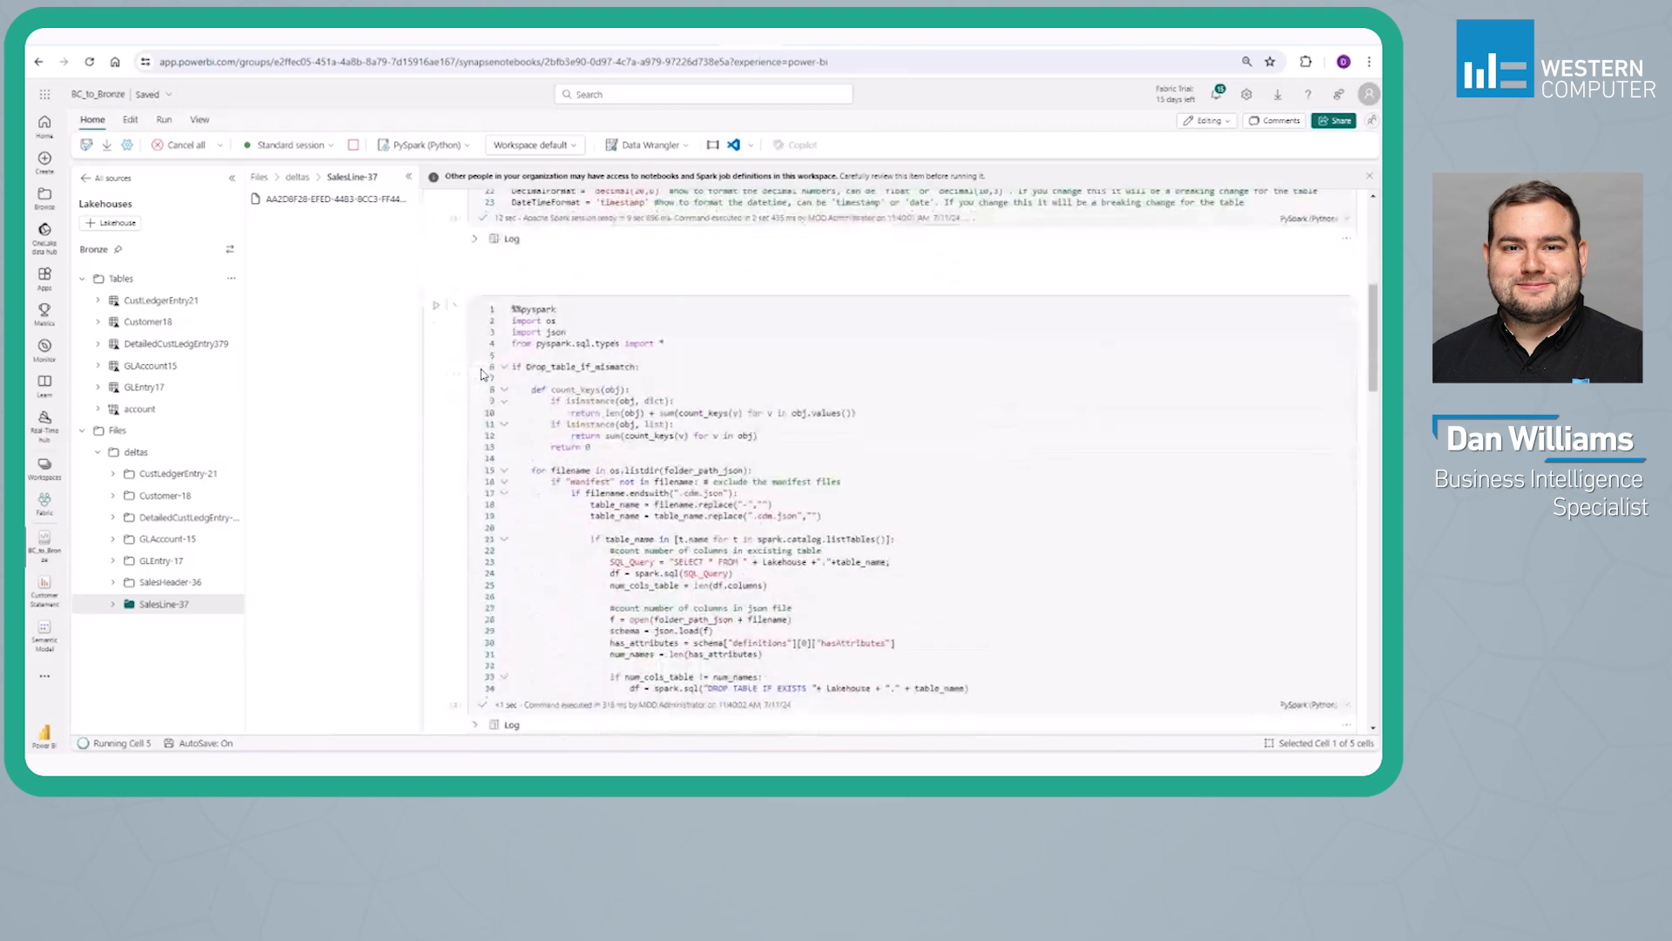
pyautogui.scroll(-15, 481, 375)
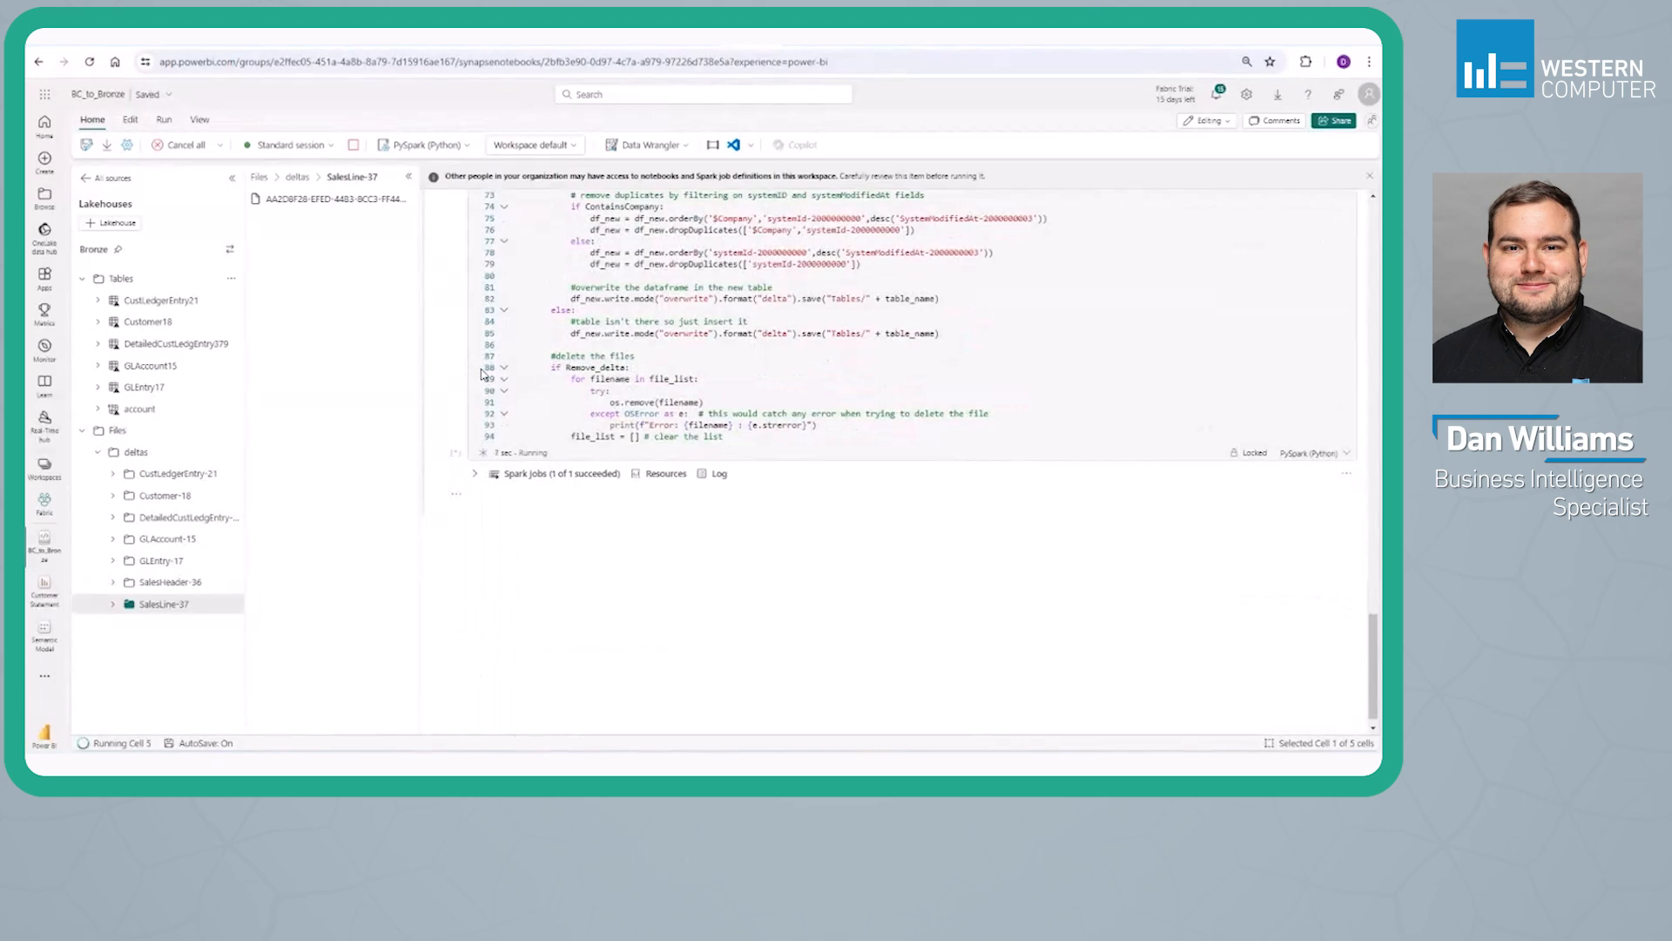
pyautogui.scroll(15, 481, 375)
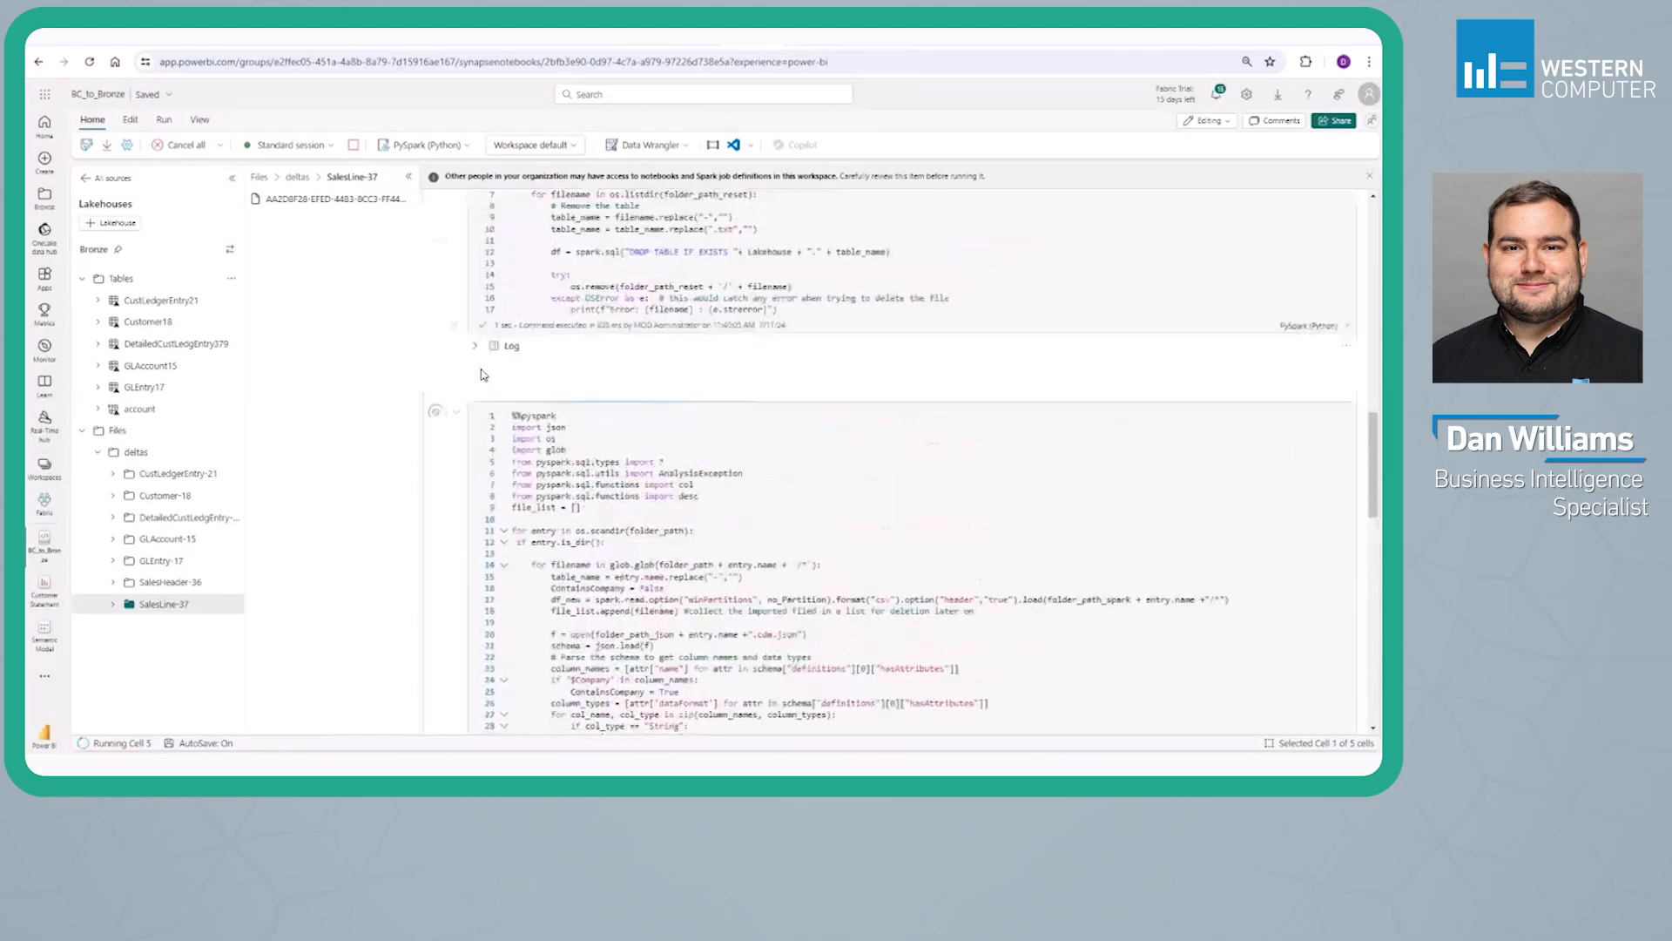
pyautogui.scroll(4, 482, 374)
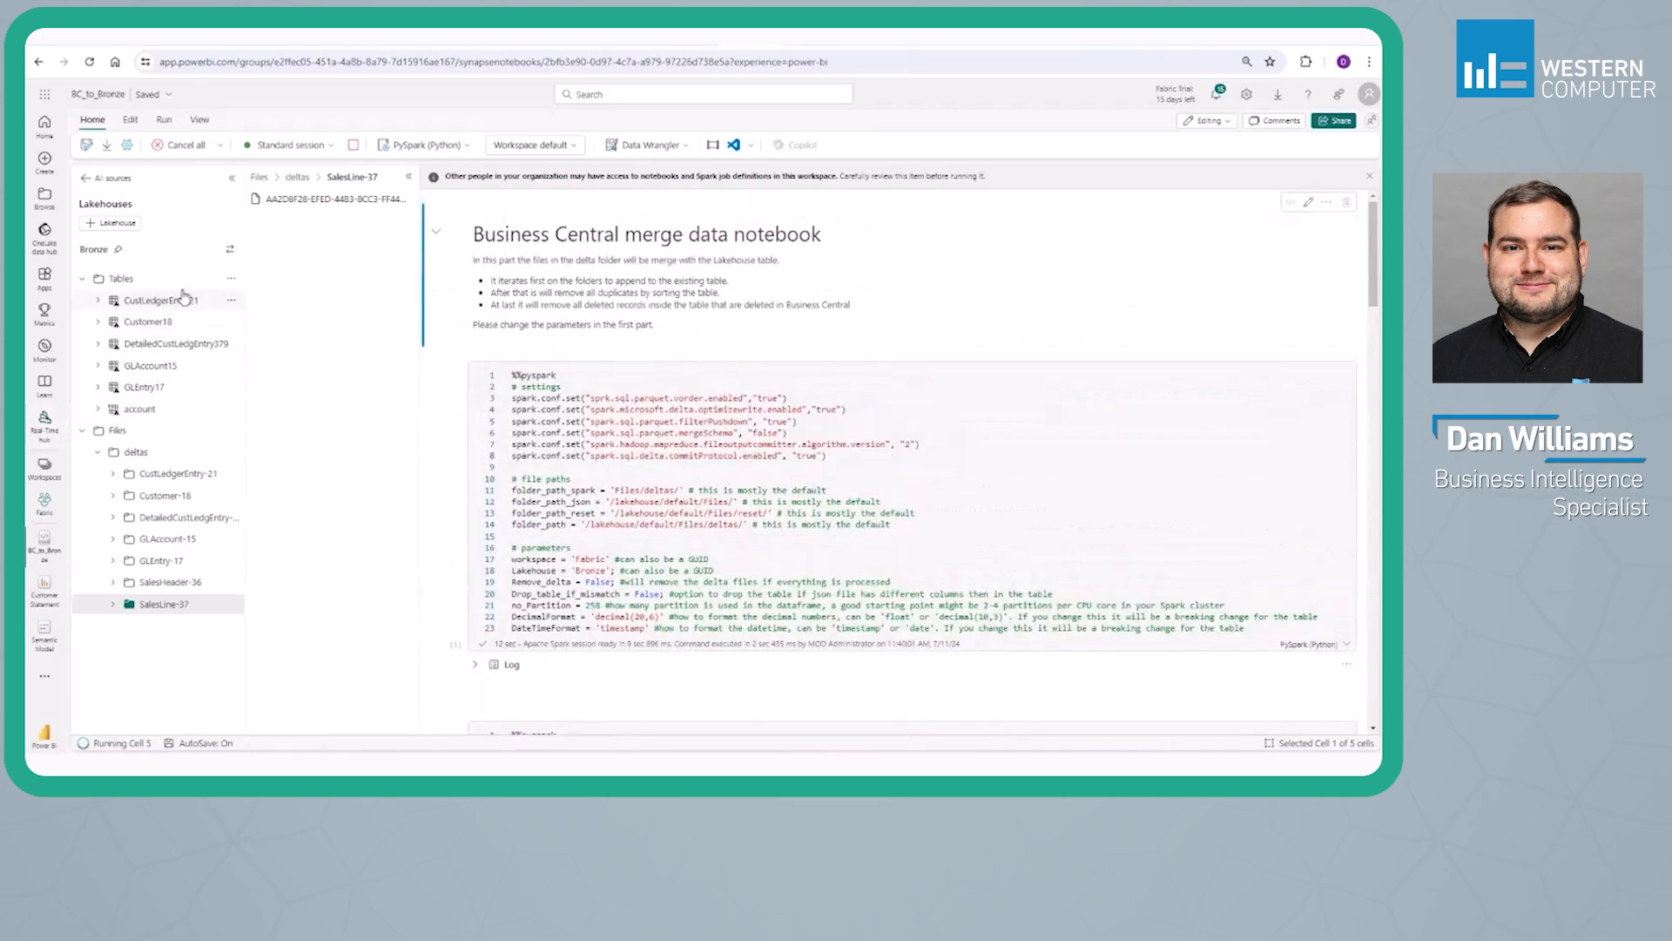
pyautogui.click(228, 280)
pyautogui.click(236, 301)
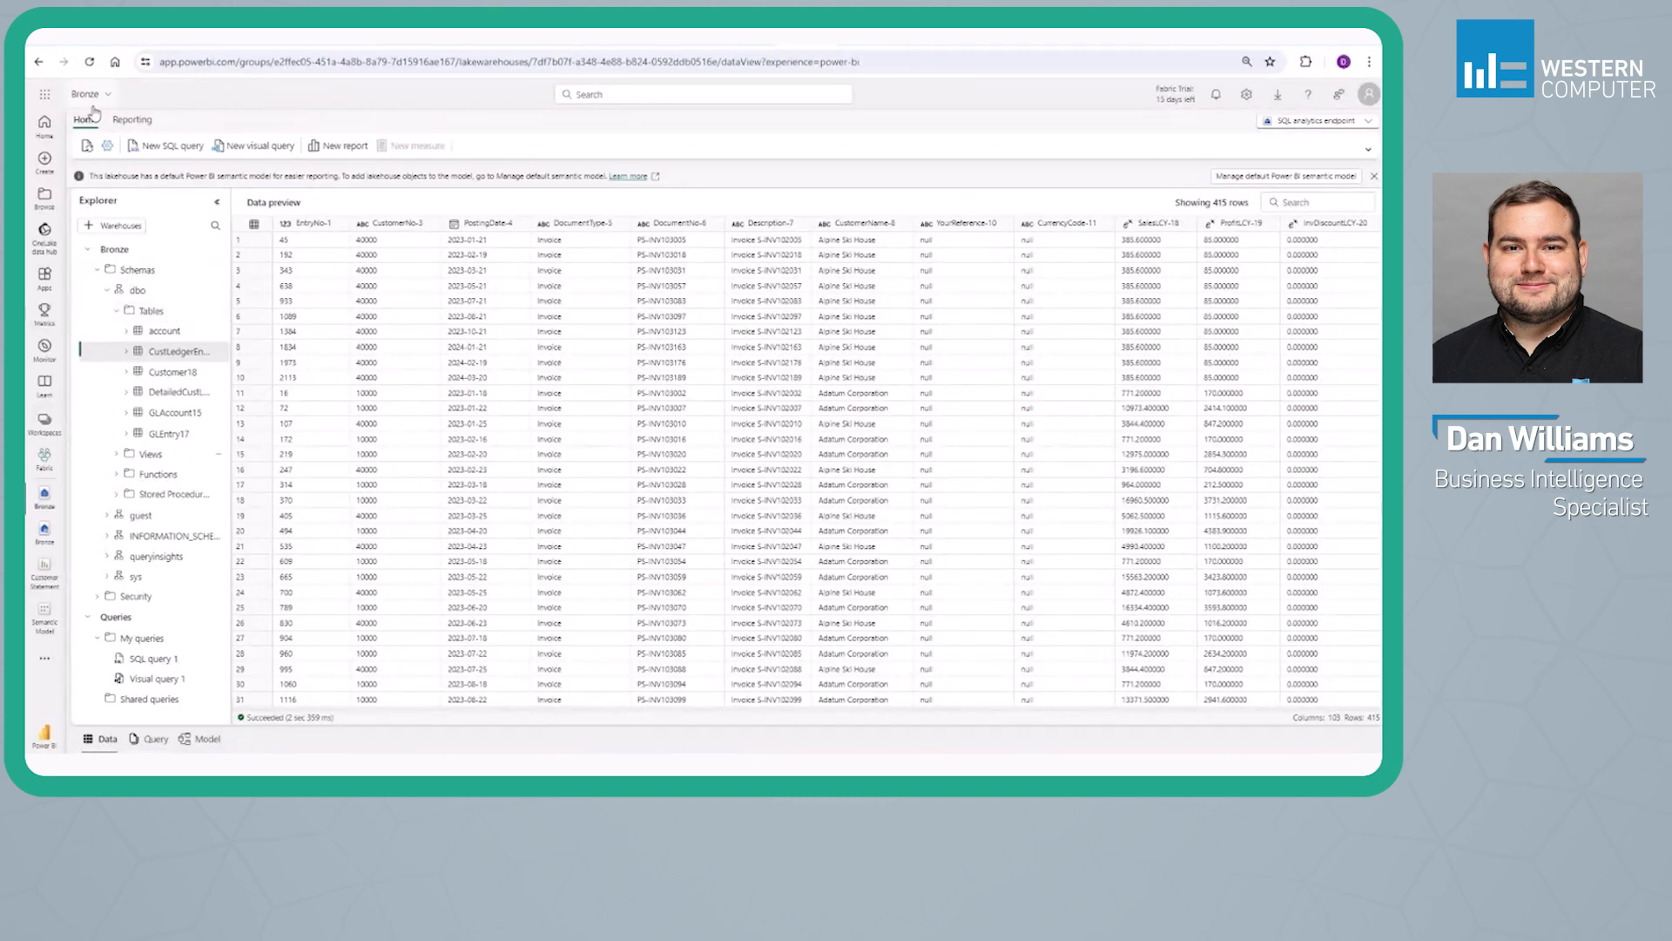
# Show the Bronze lakehouse's Lakehouse and SQL analytics endpoint views, keep the SQL analytics endpoint, and preview the account table
pyautogui.click(1270, 121)
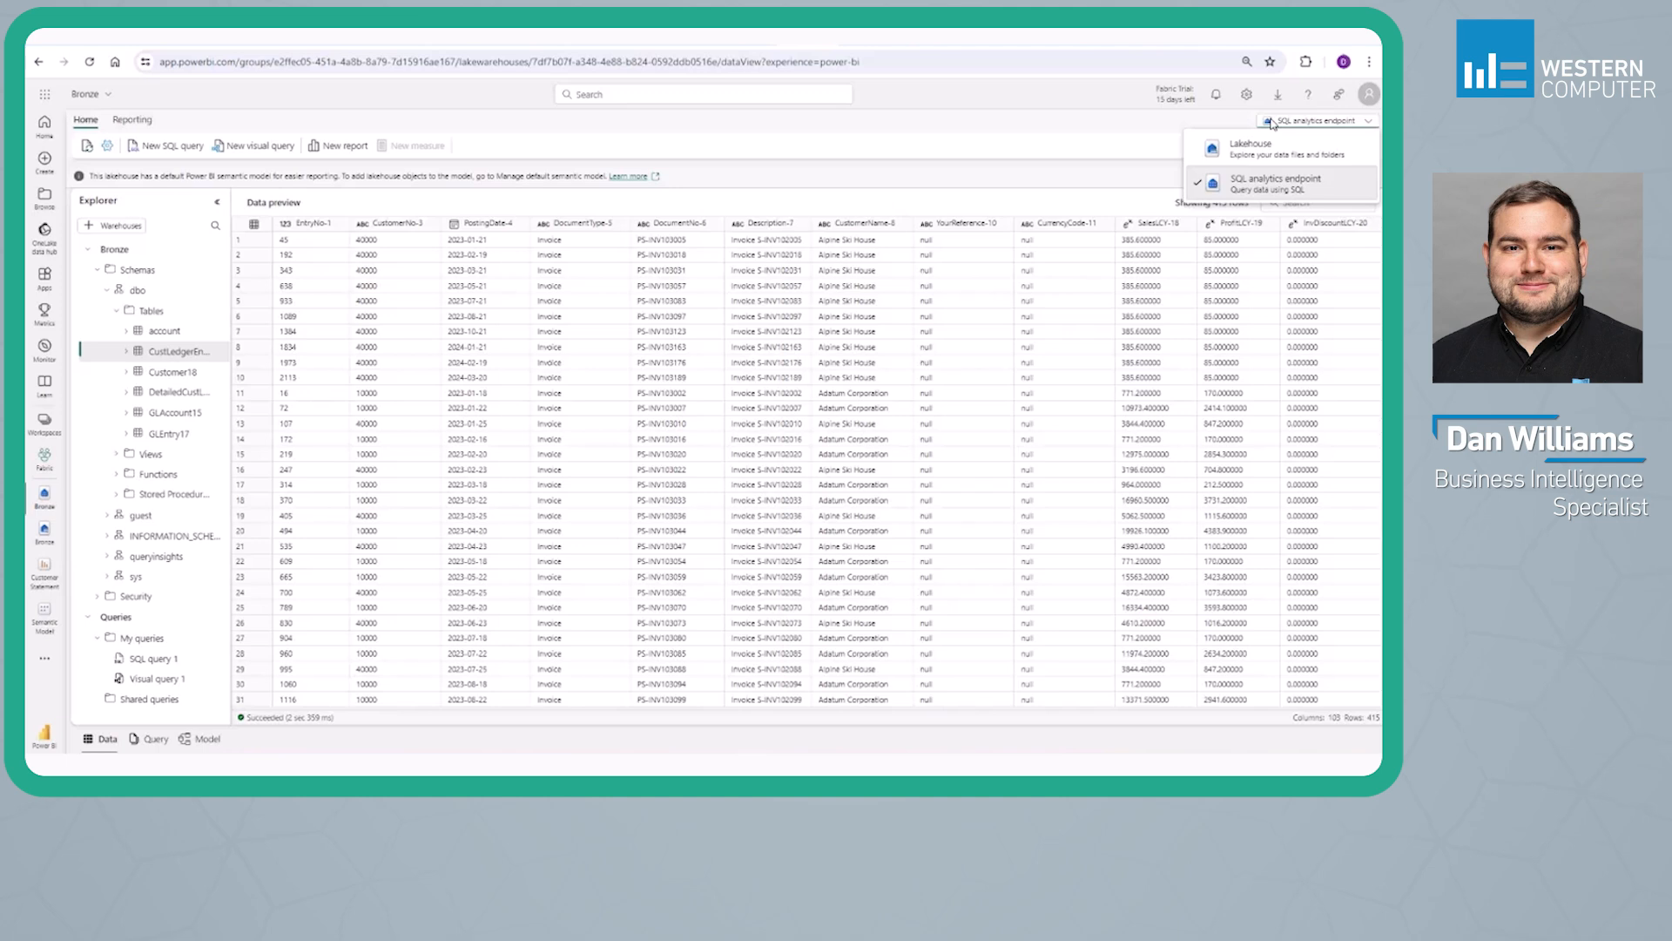
pyautogui.click(1246, 194)
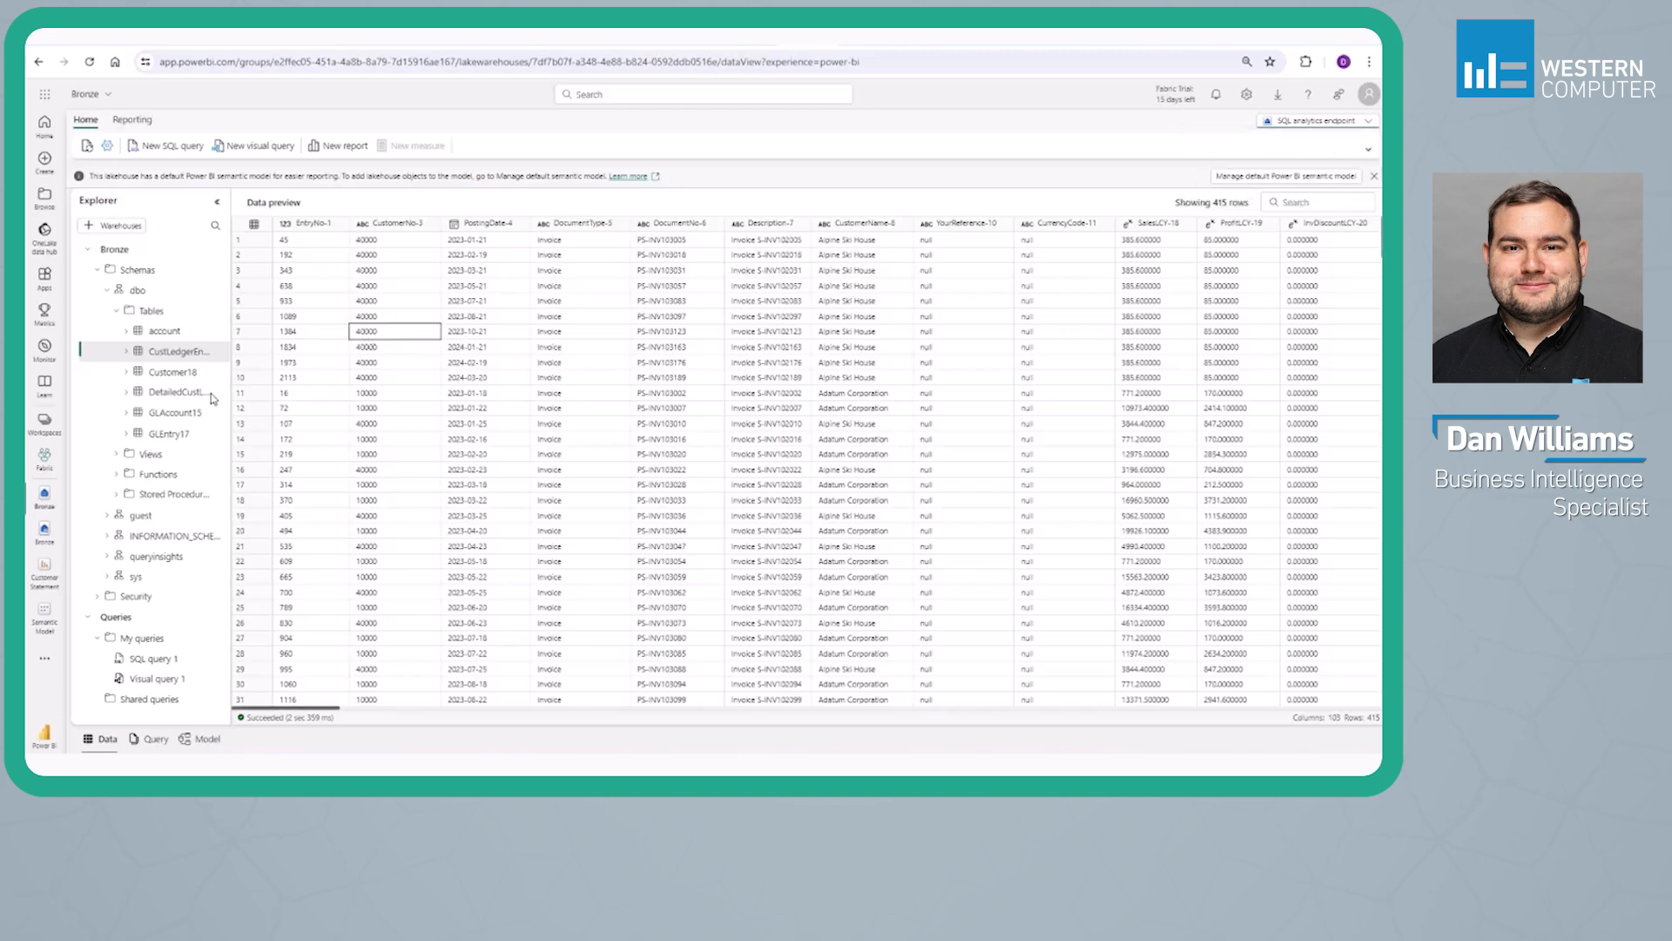
pyautogui.click(179, 332)
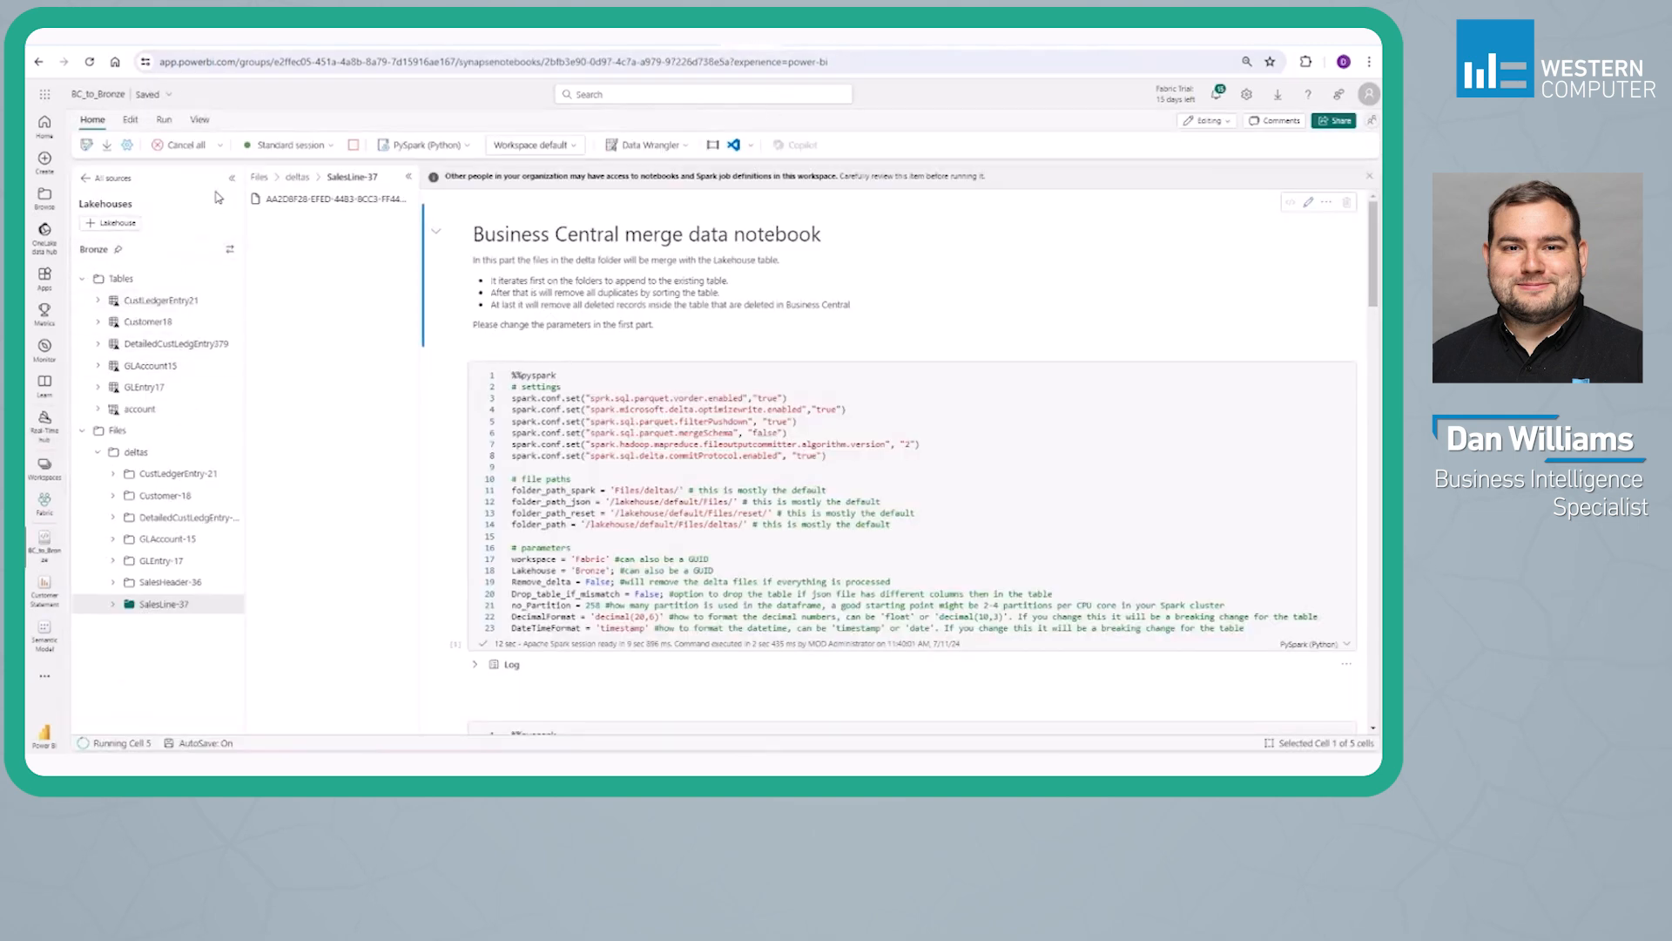
# Return to the BC_to_Bronze notebook, check the running merge cell, and refresh the Tables folder twice
pyautogui.scroll(-15, 480, 421)
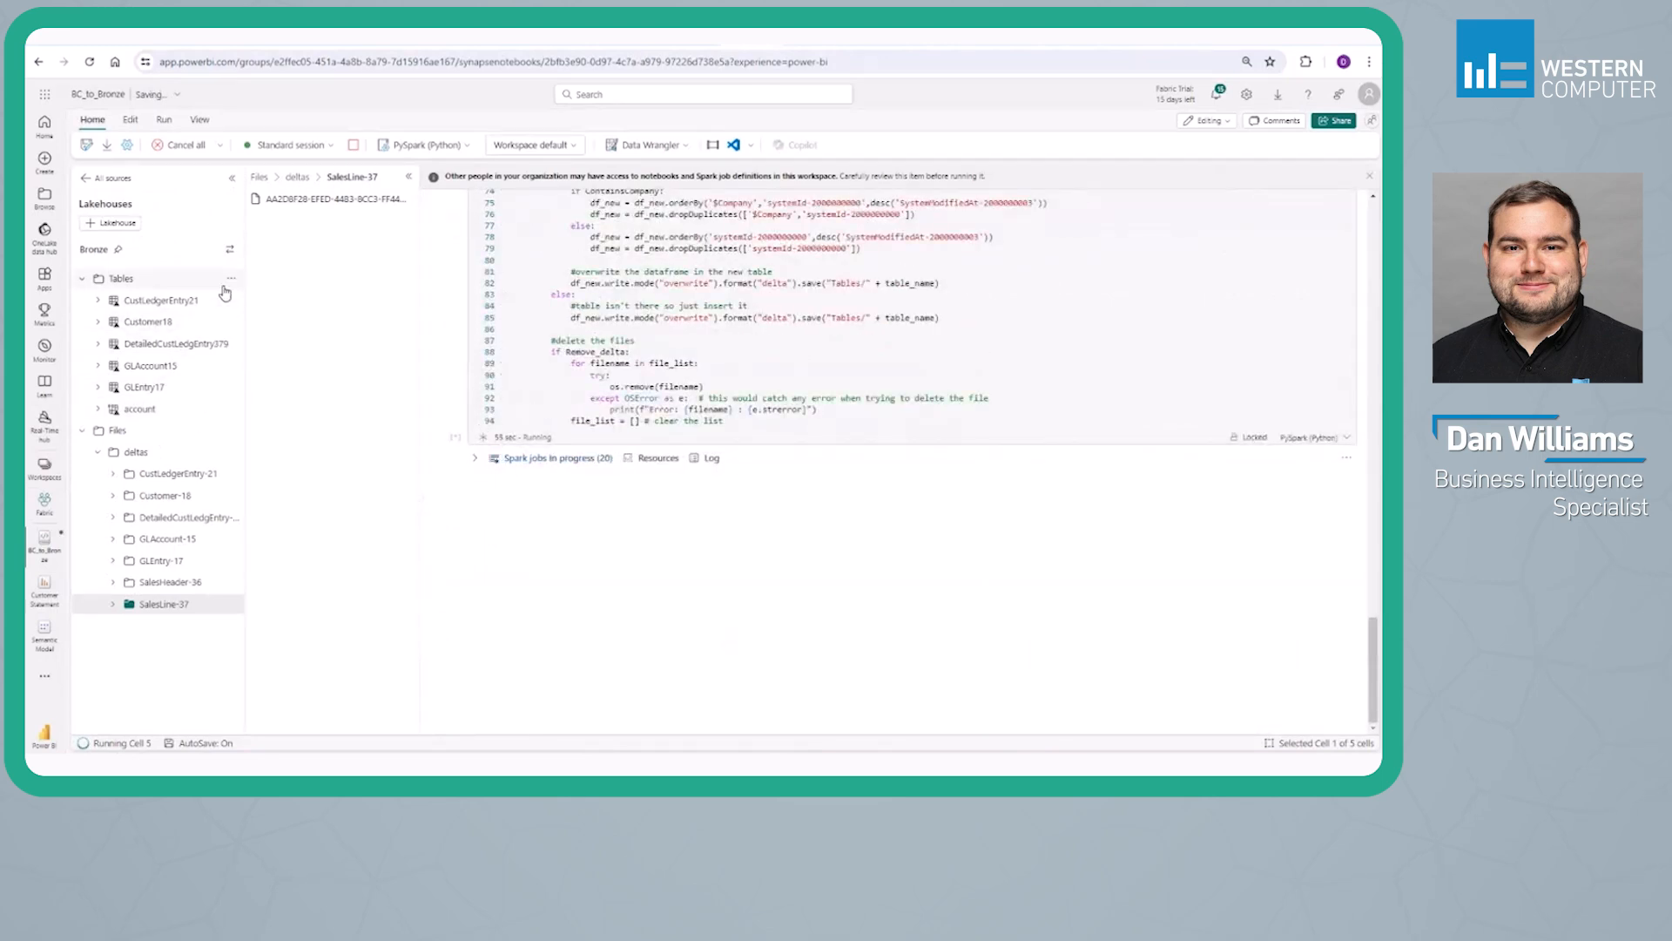
pyautogui.click(231, 278)
pyautogui.click(235, 301)
pyautogui.click(231, 279)
pyautogui.click(261, 299)
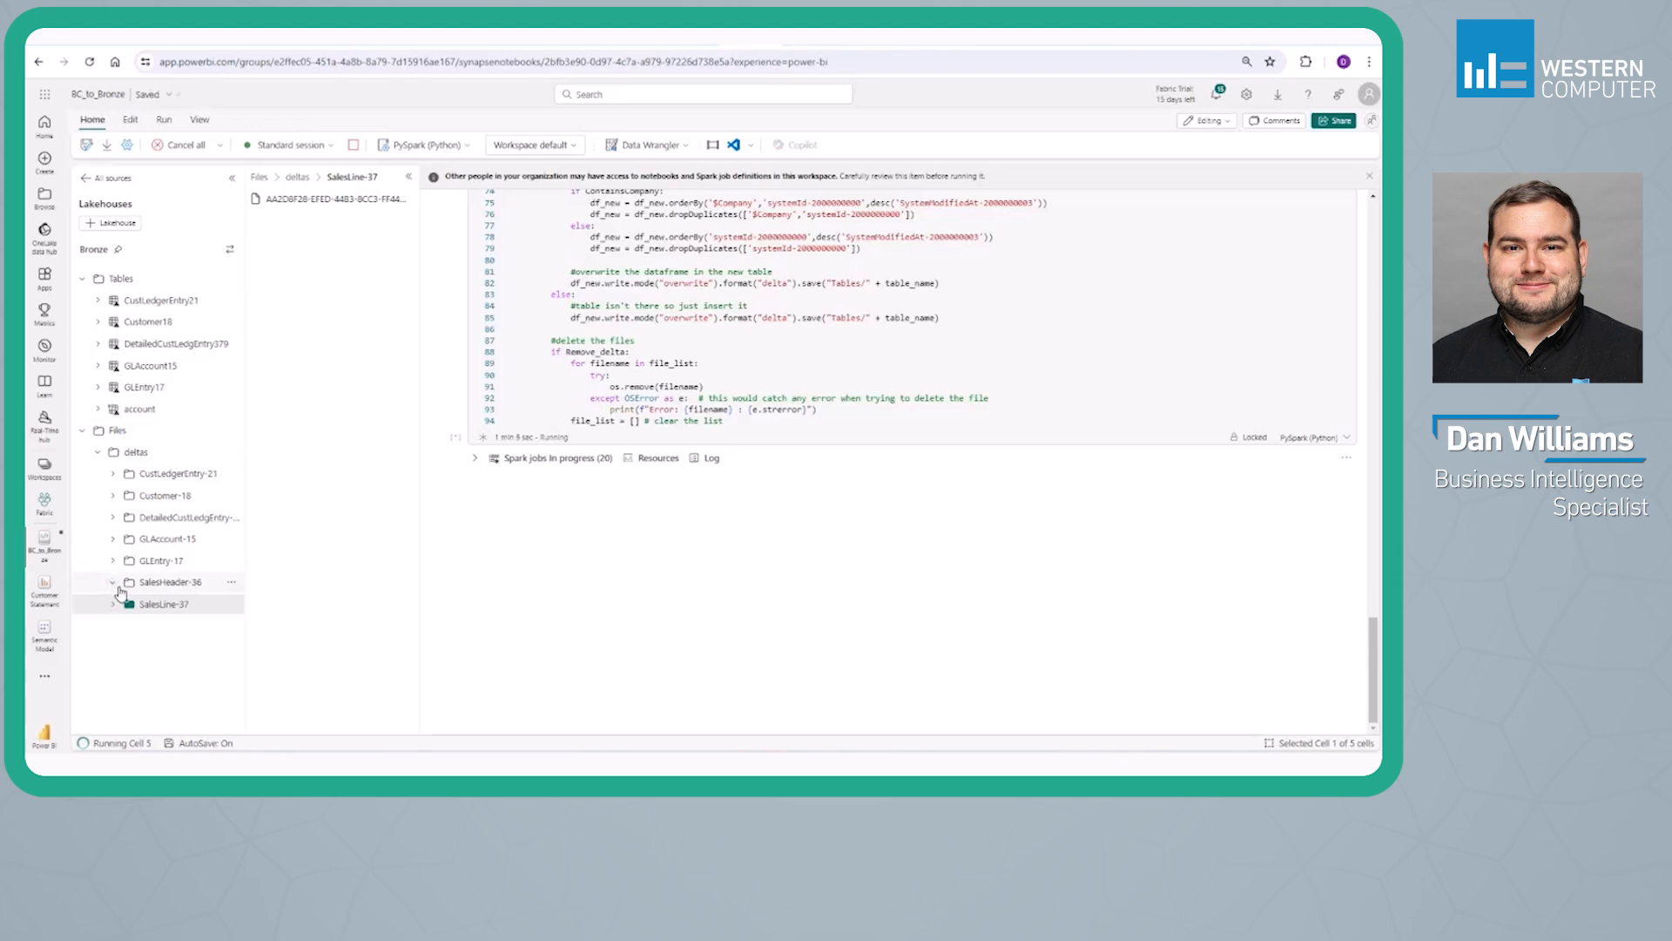
# Review the merge cell's code for column types, duplicate removal and table writing, and check its Spark job progress
pyautogui.scroll(5, 637, 419)
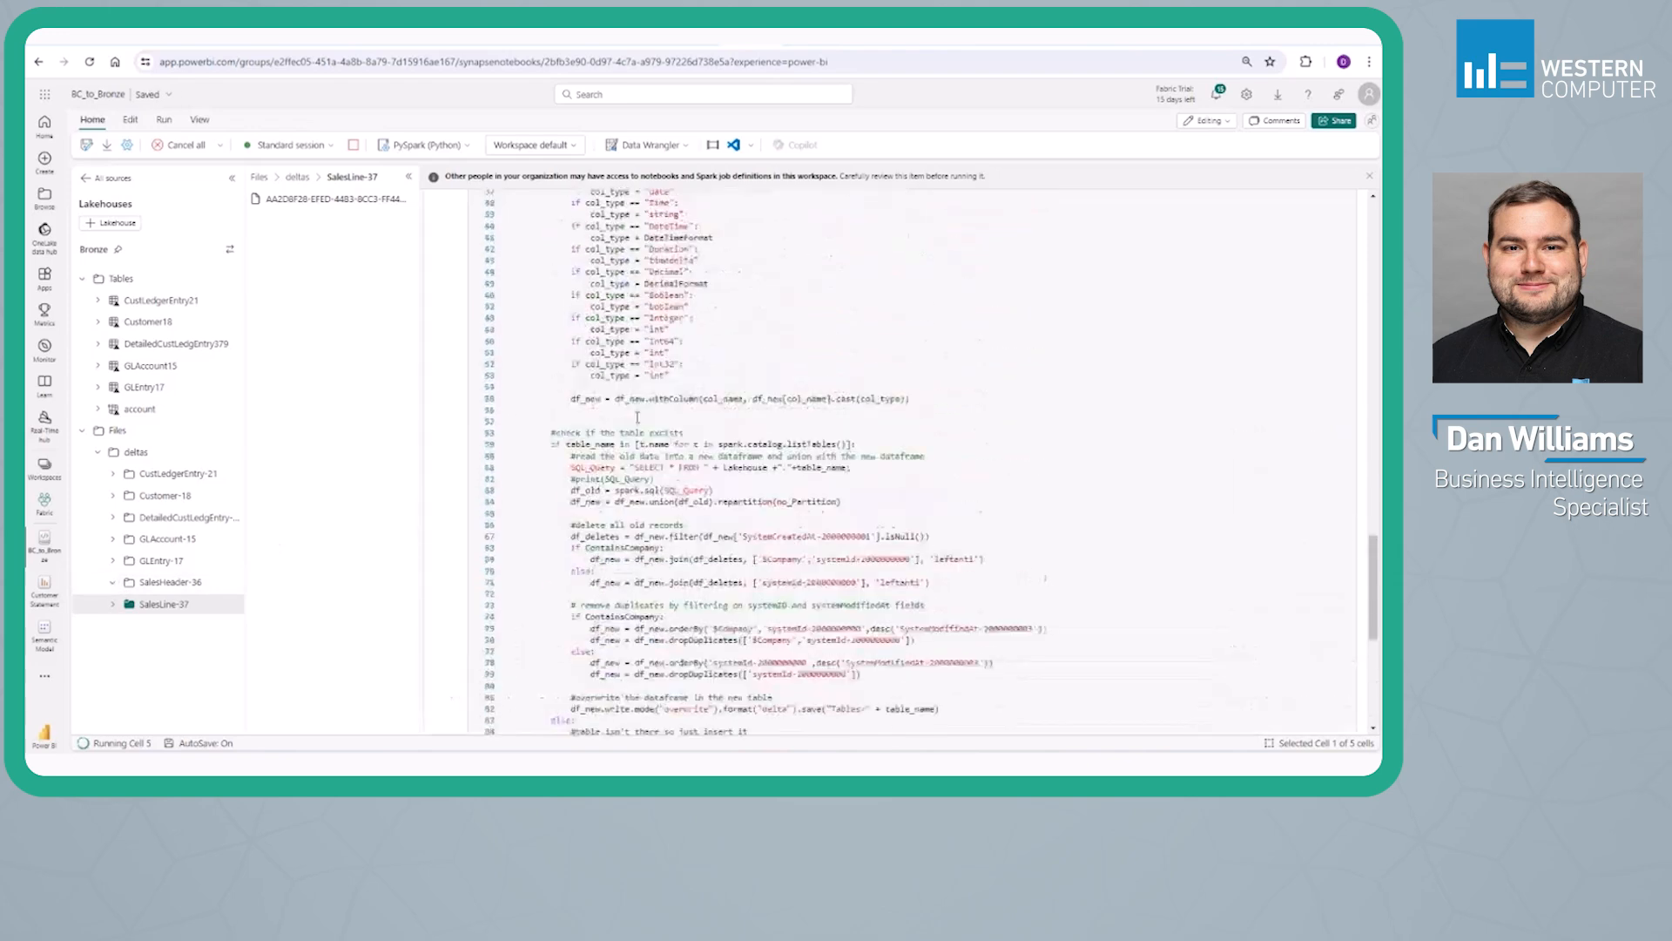
pyautogui.scroll(7, 638, 419)
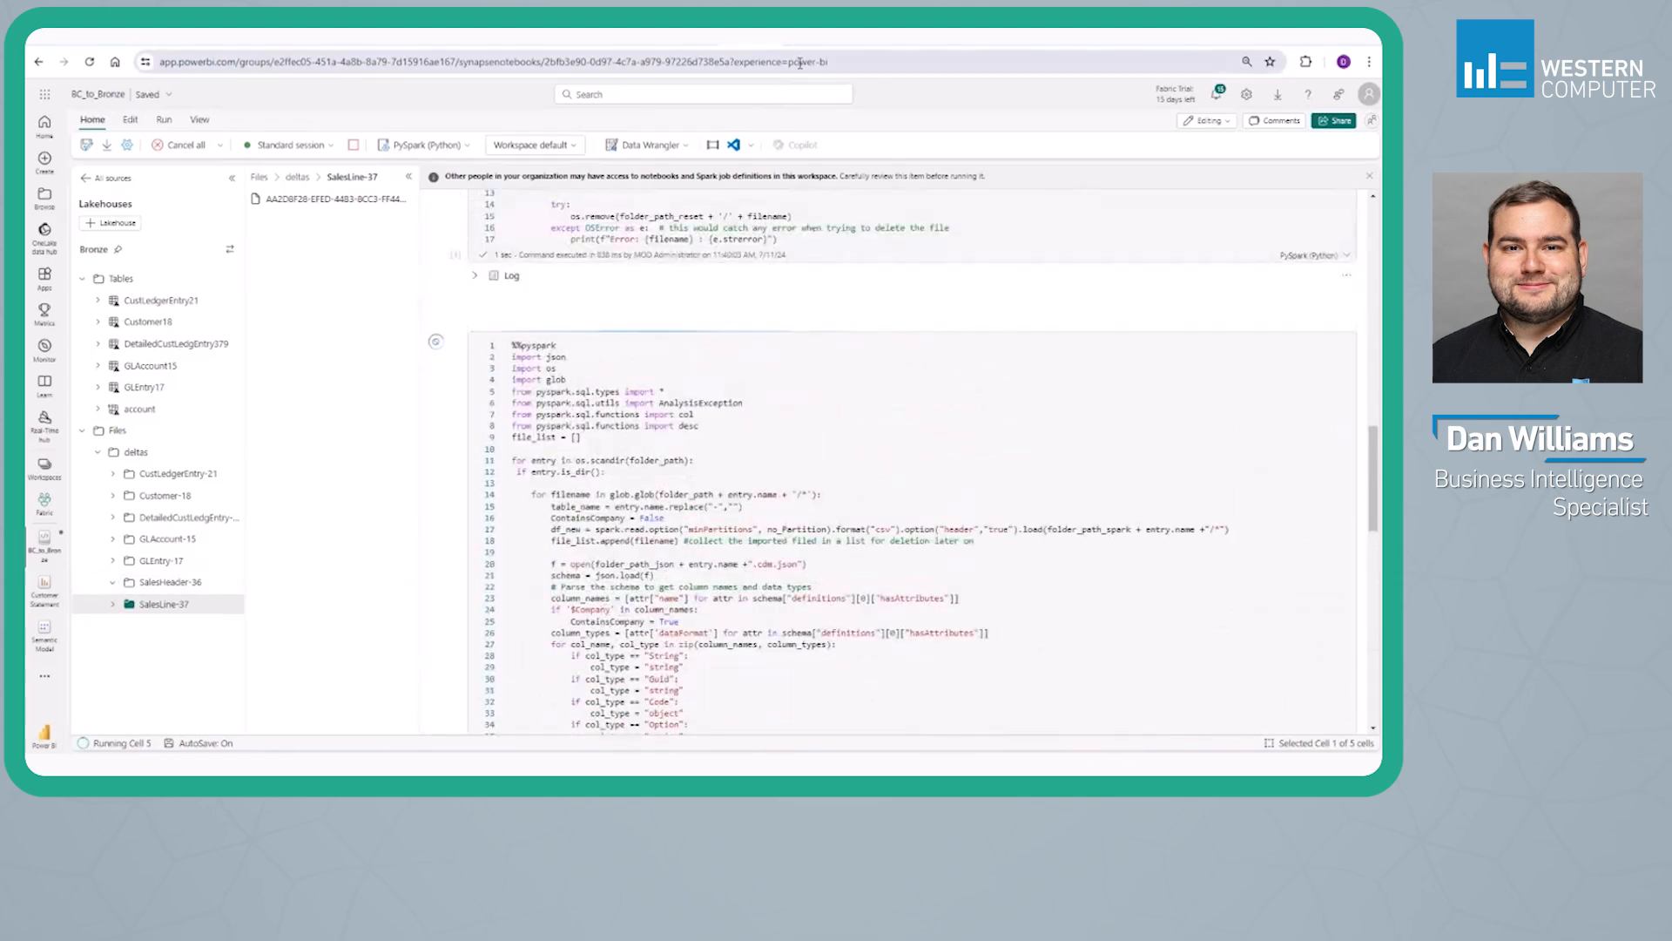
pyautogui.scroll(-7, 482, 398)
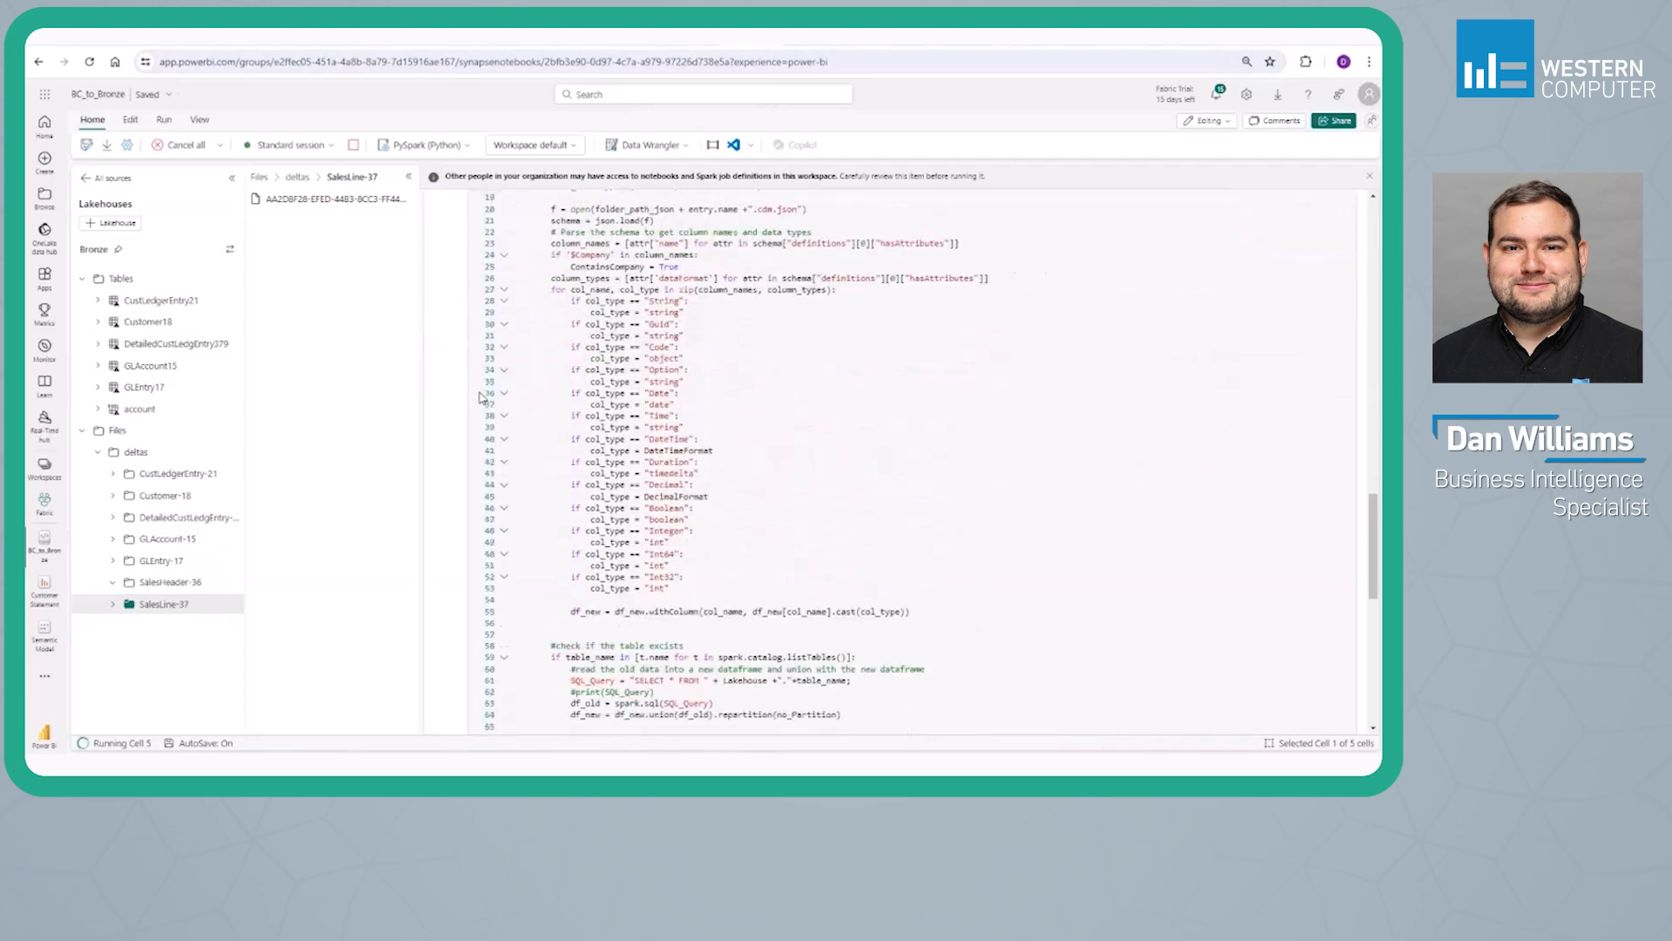
pyautogui.scroll(-3, 482, 398)
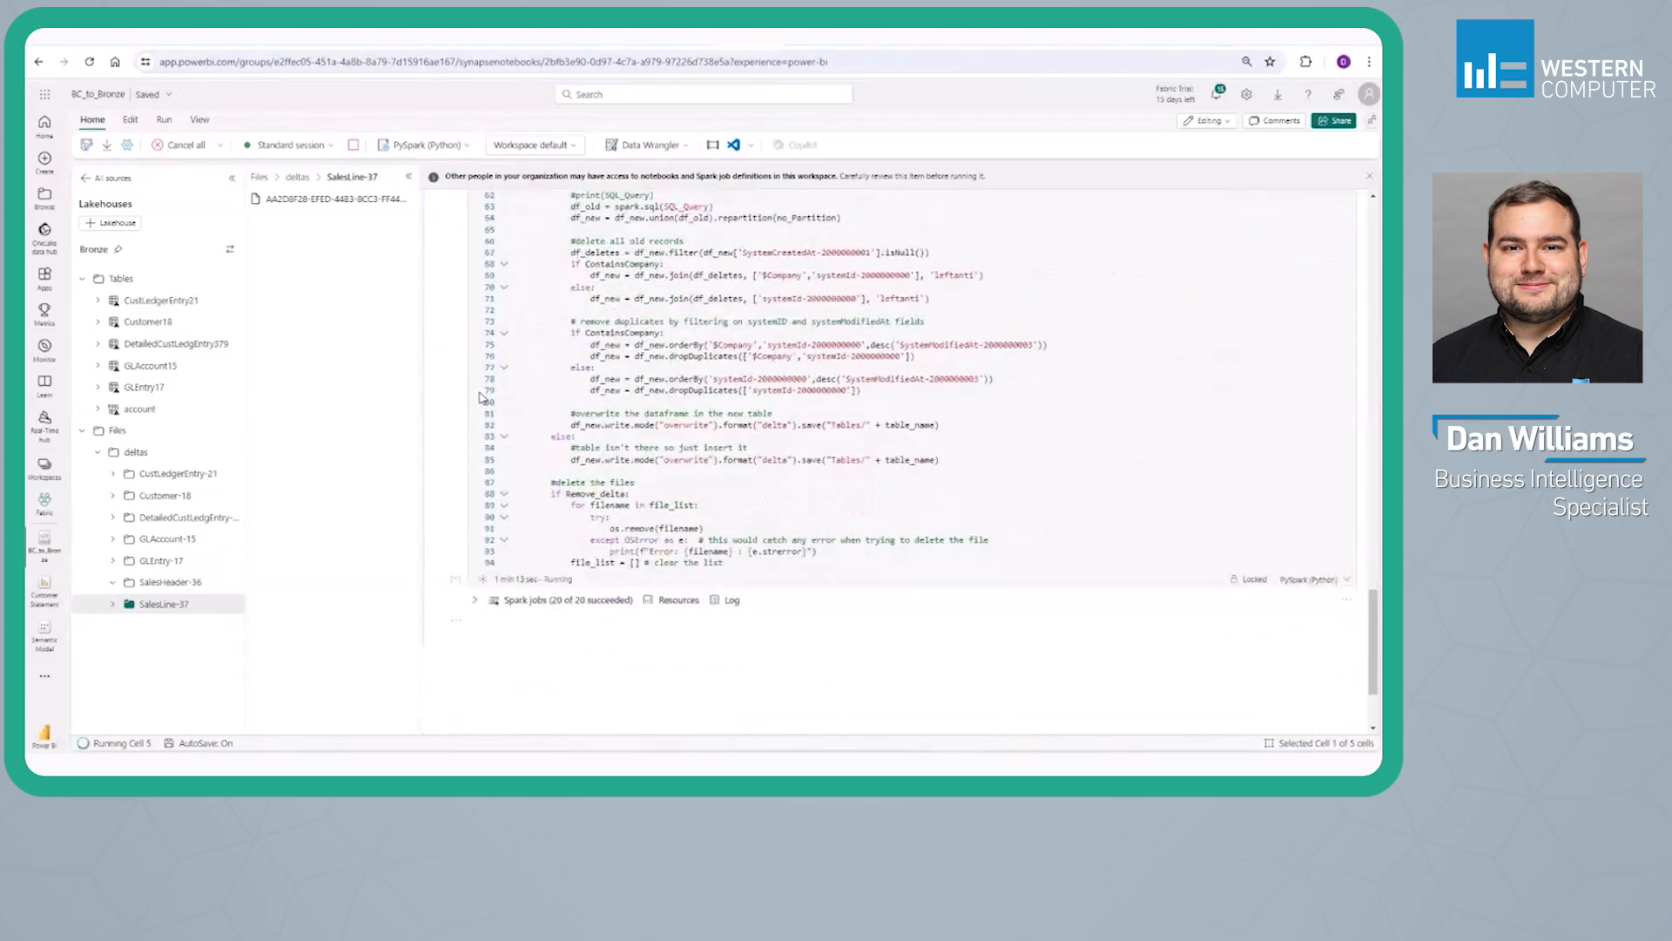
pyautogui.scroll(10, 481, 398)
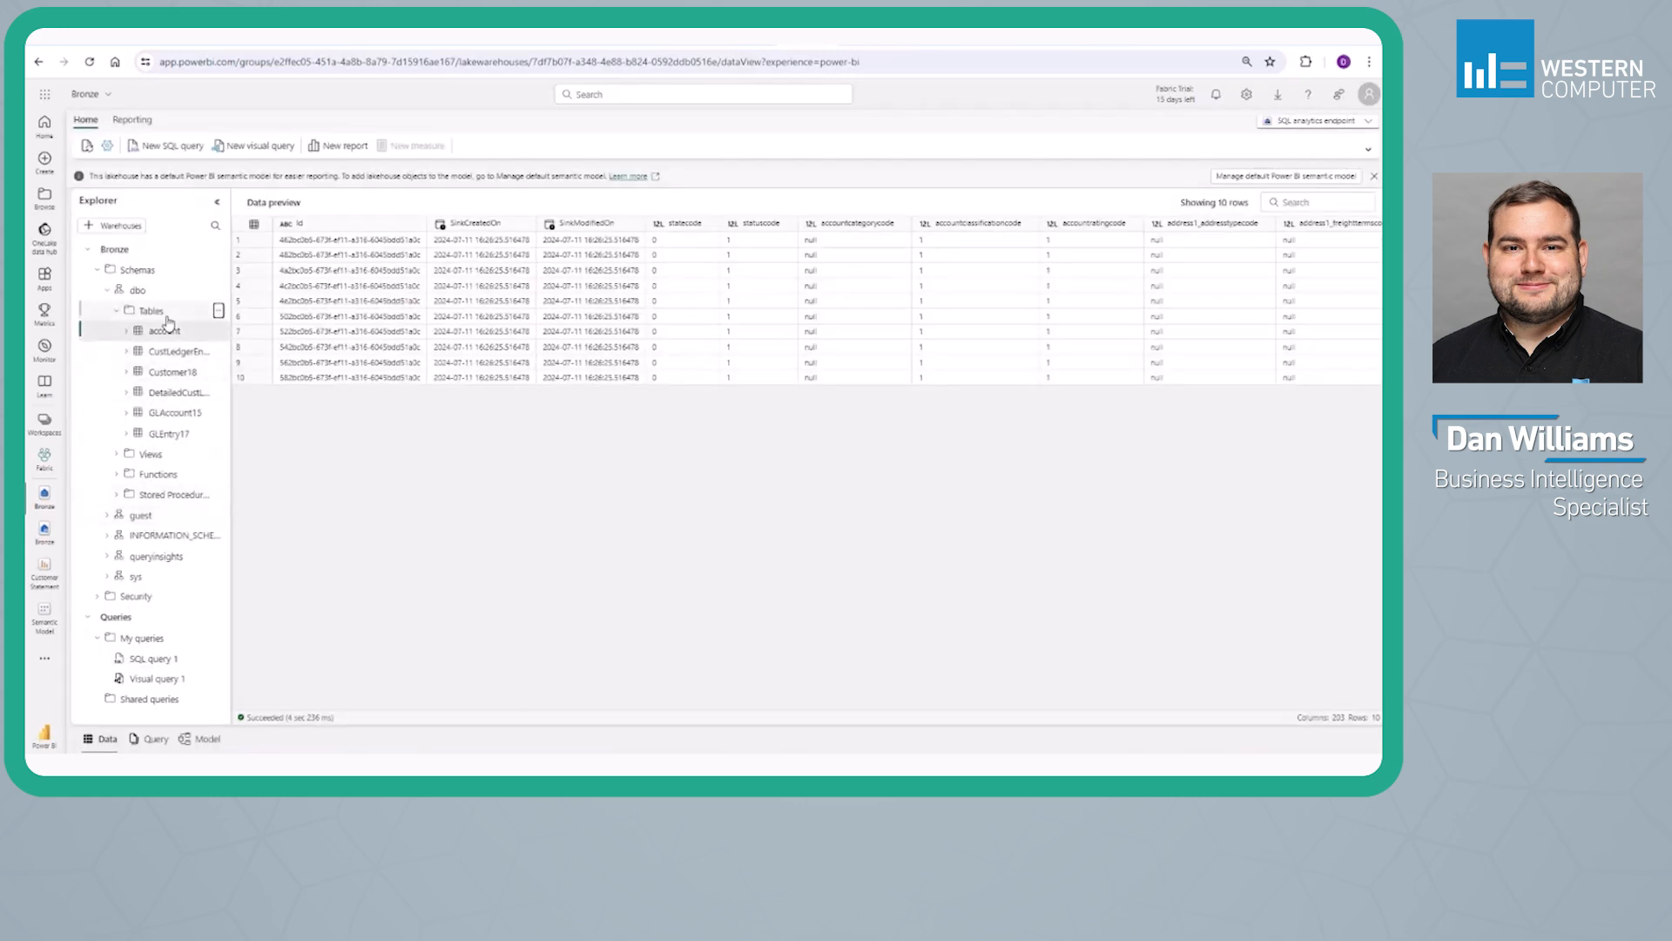
# Refresh the Tables folder in the Bronze SQL analytics endpoint, with the explorer widened, and preview the SalesHeader36 table
pyautogui.click(425, 255)
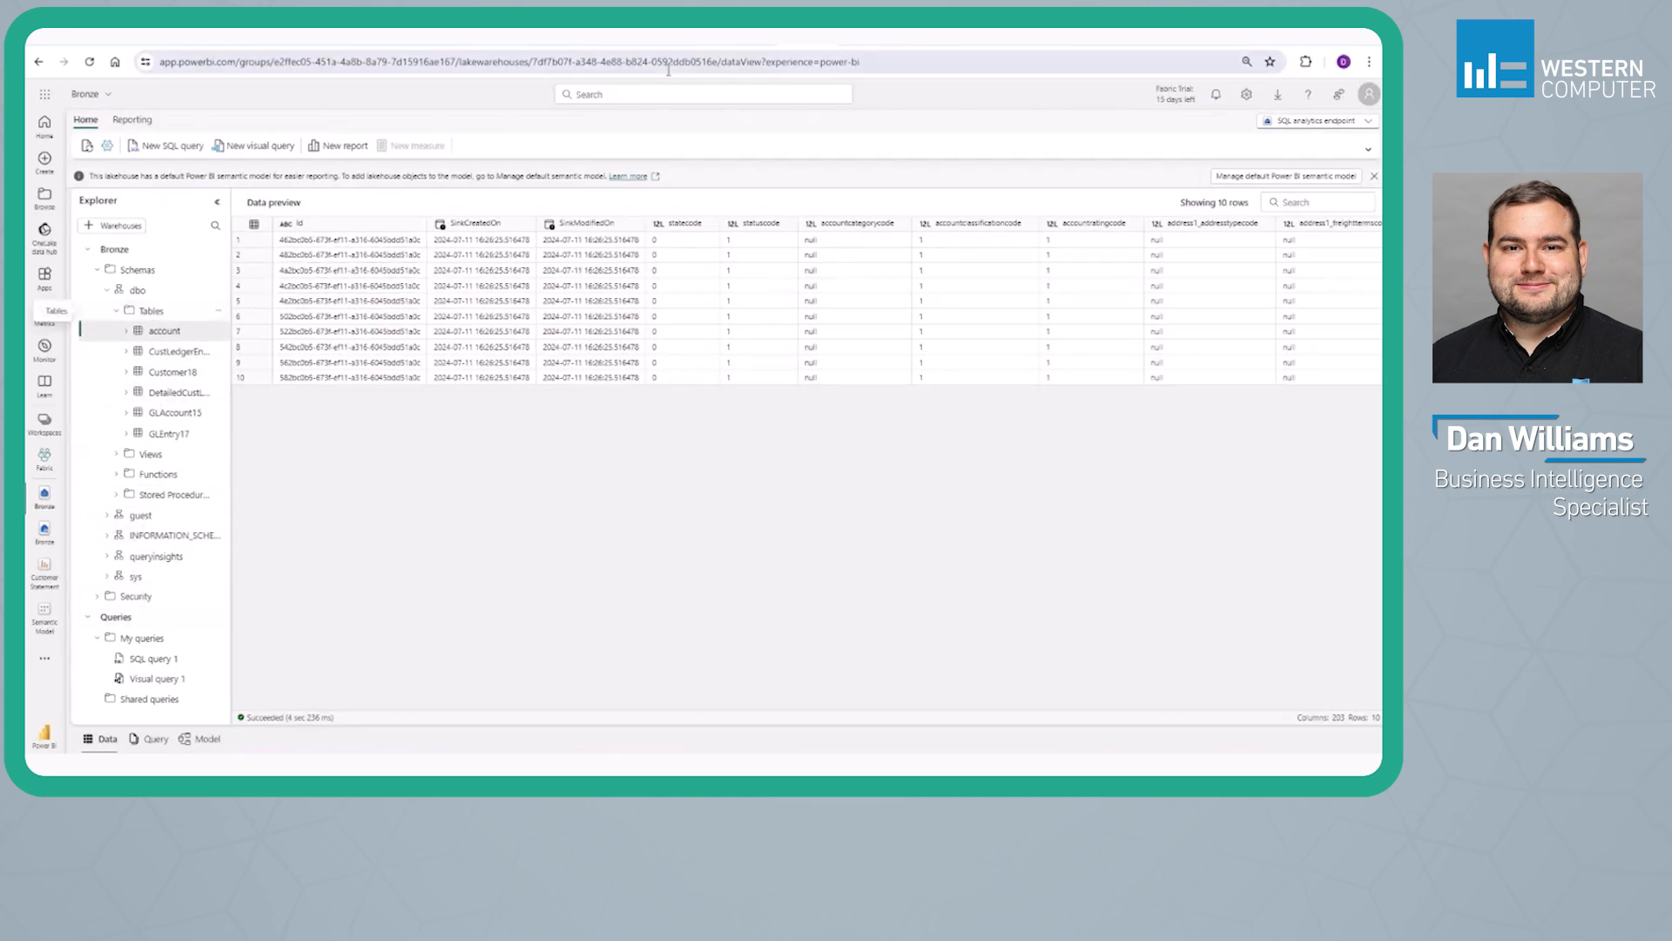
pyautogui.click(254, 332)
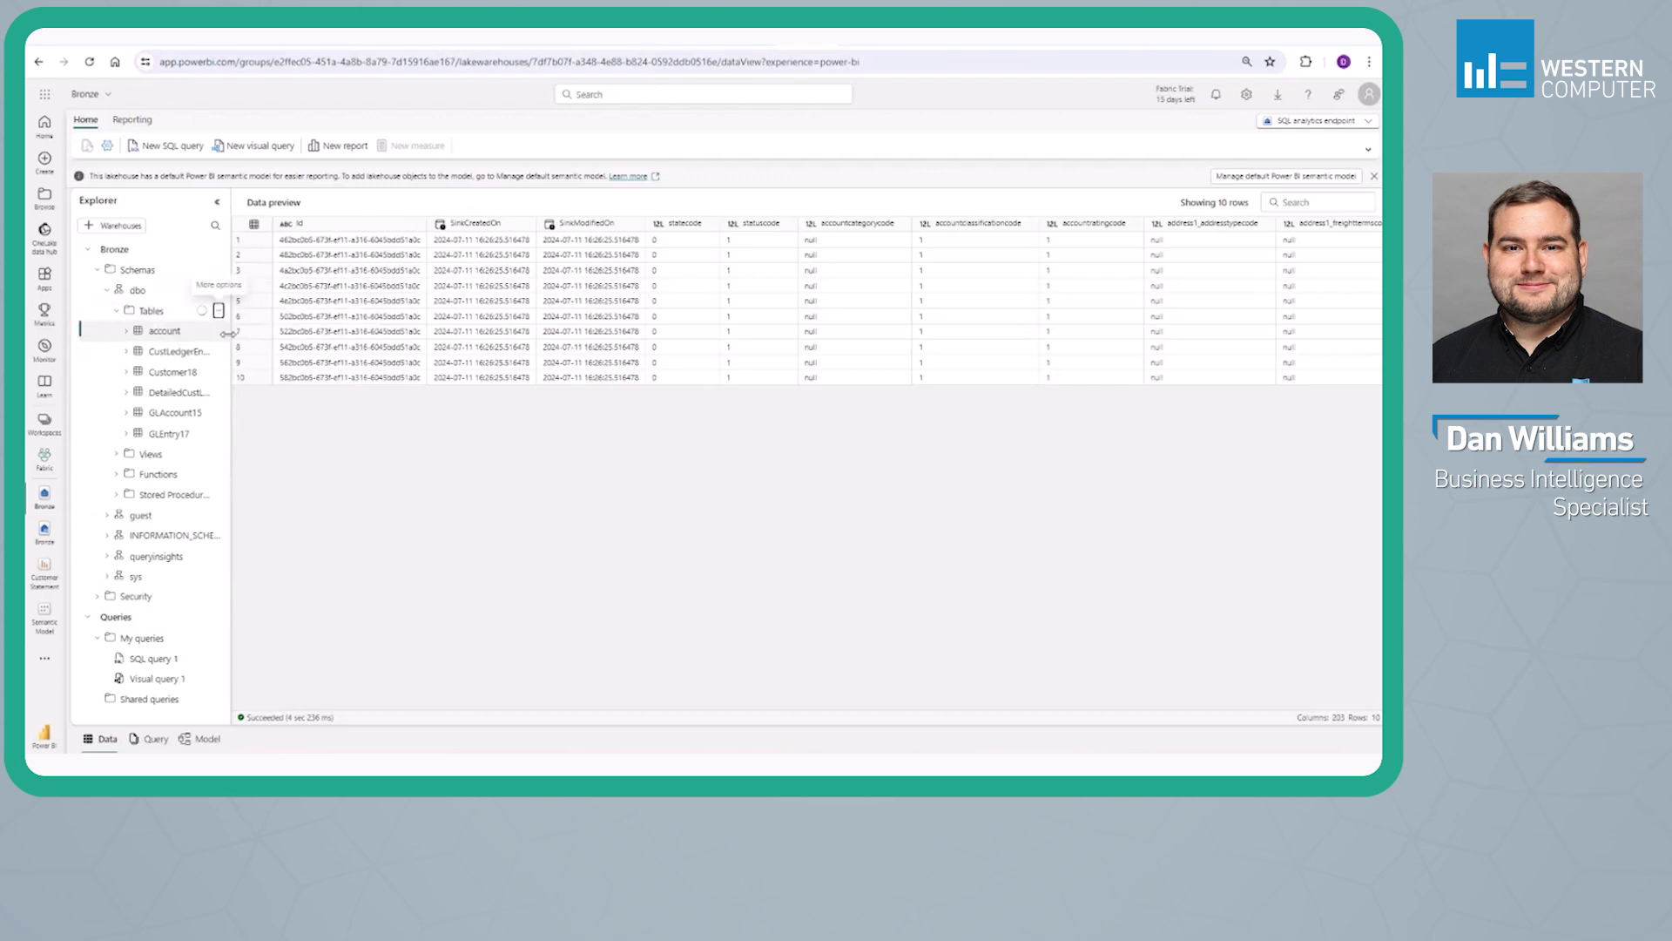
pyautogui.moveTo(228, 334); pyautogui.dragTo(260, 334)
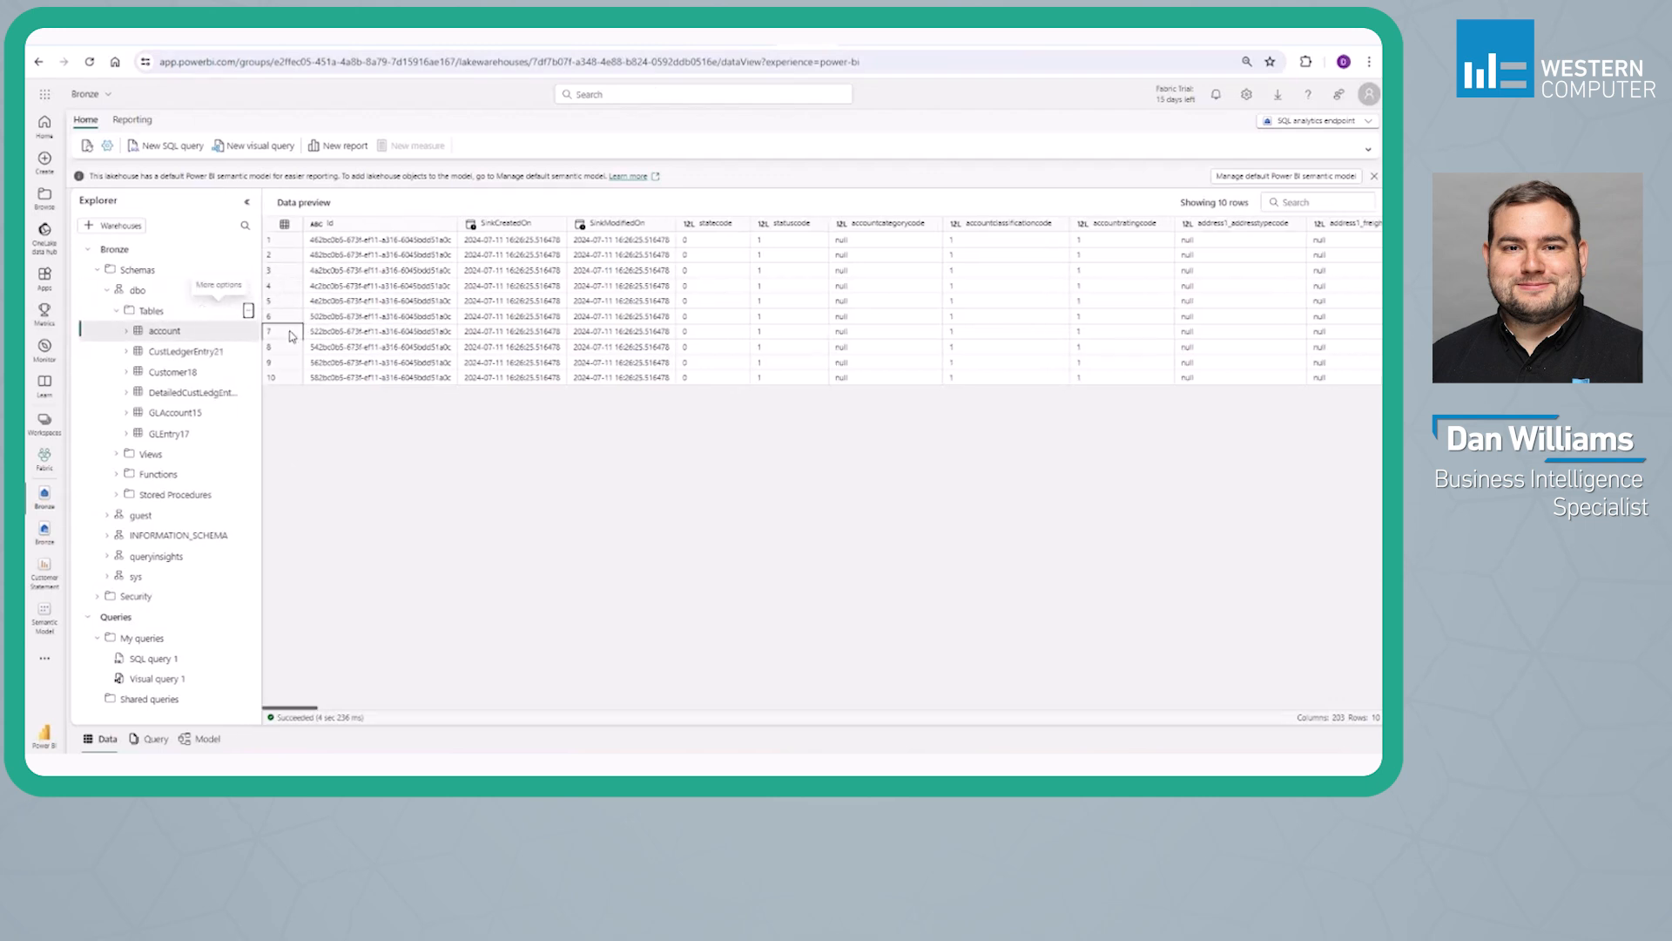
pyautogui.click(137, 331)
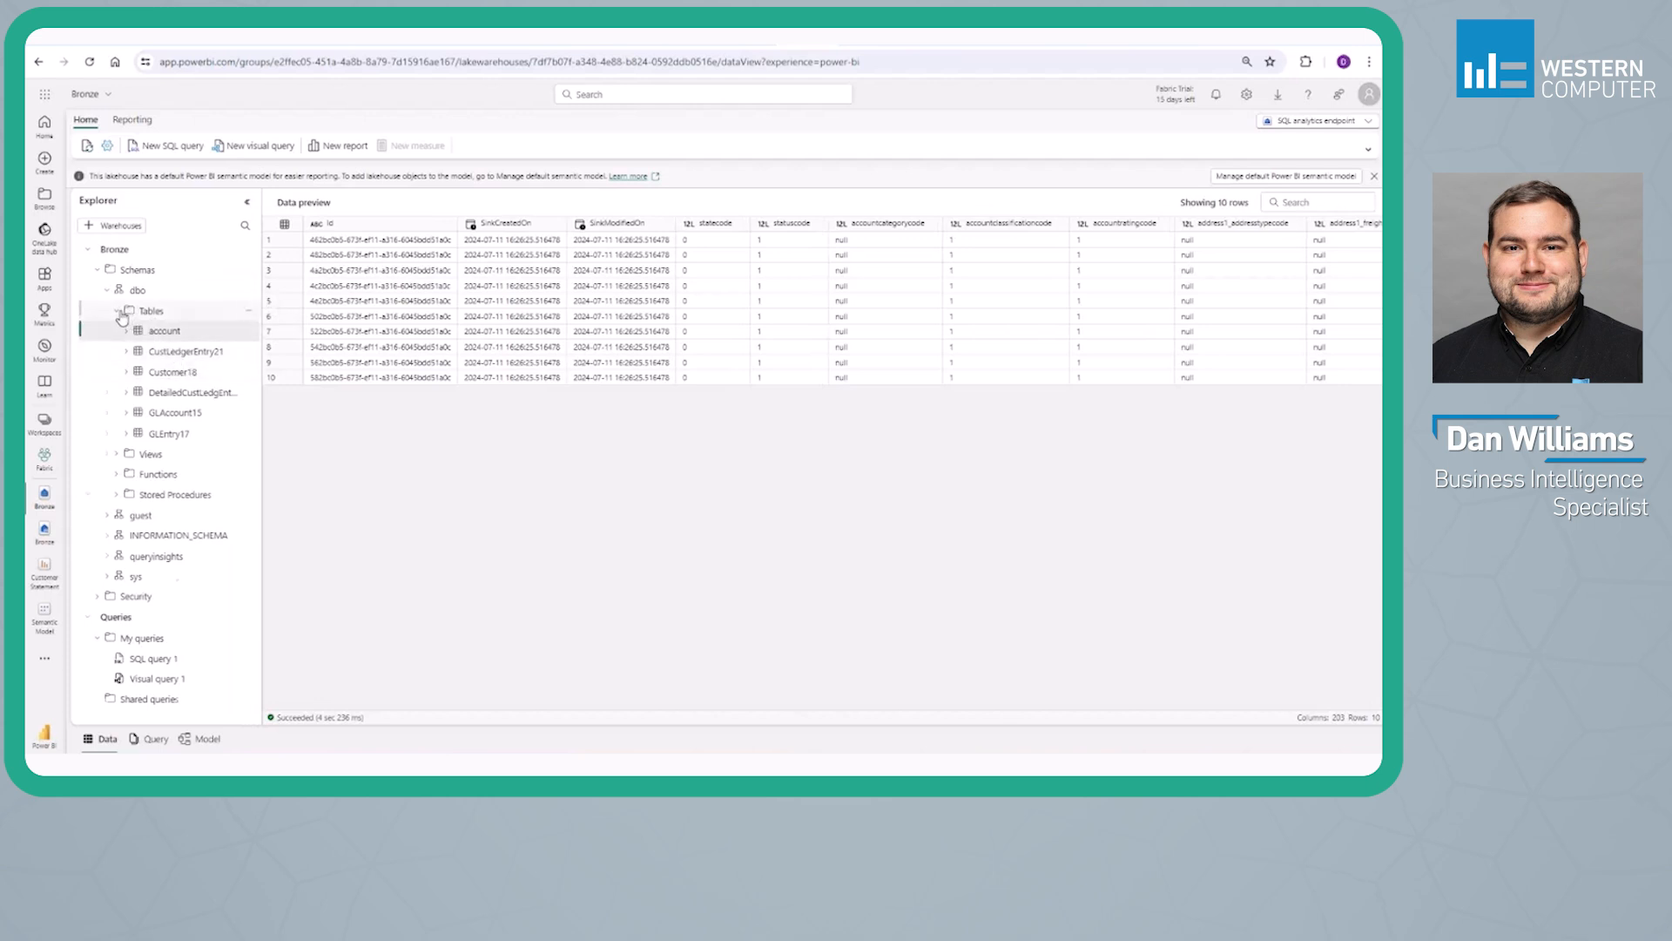
pyautogui.click(139, 331)
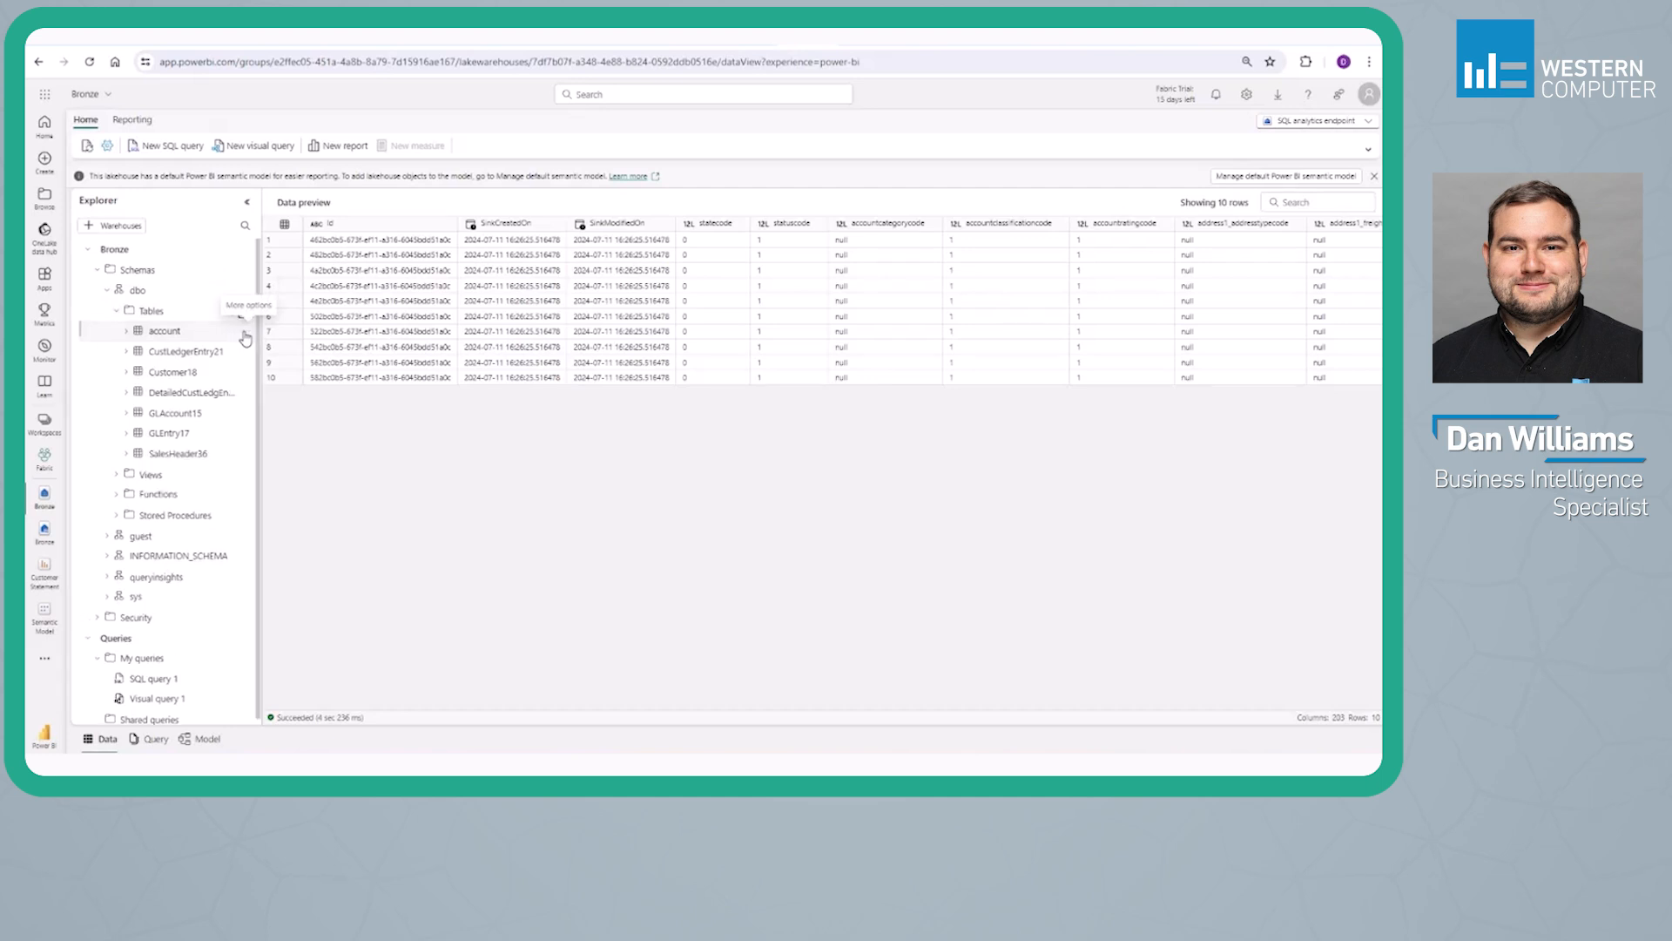
pyautogui.click(174, 453)
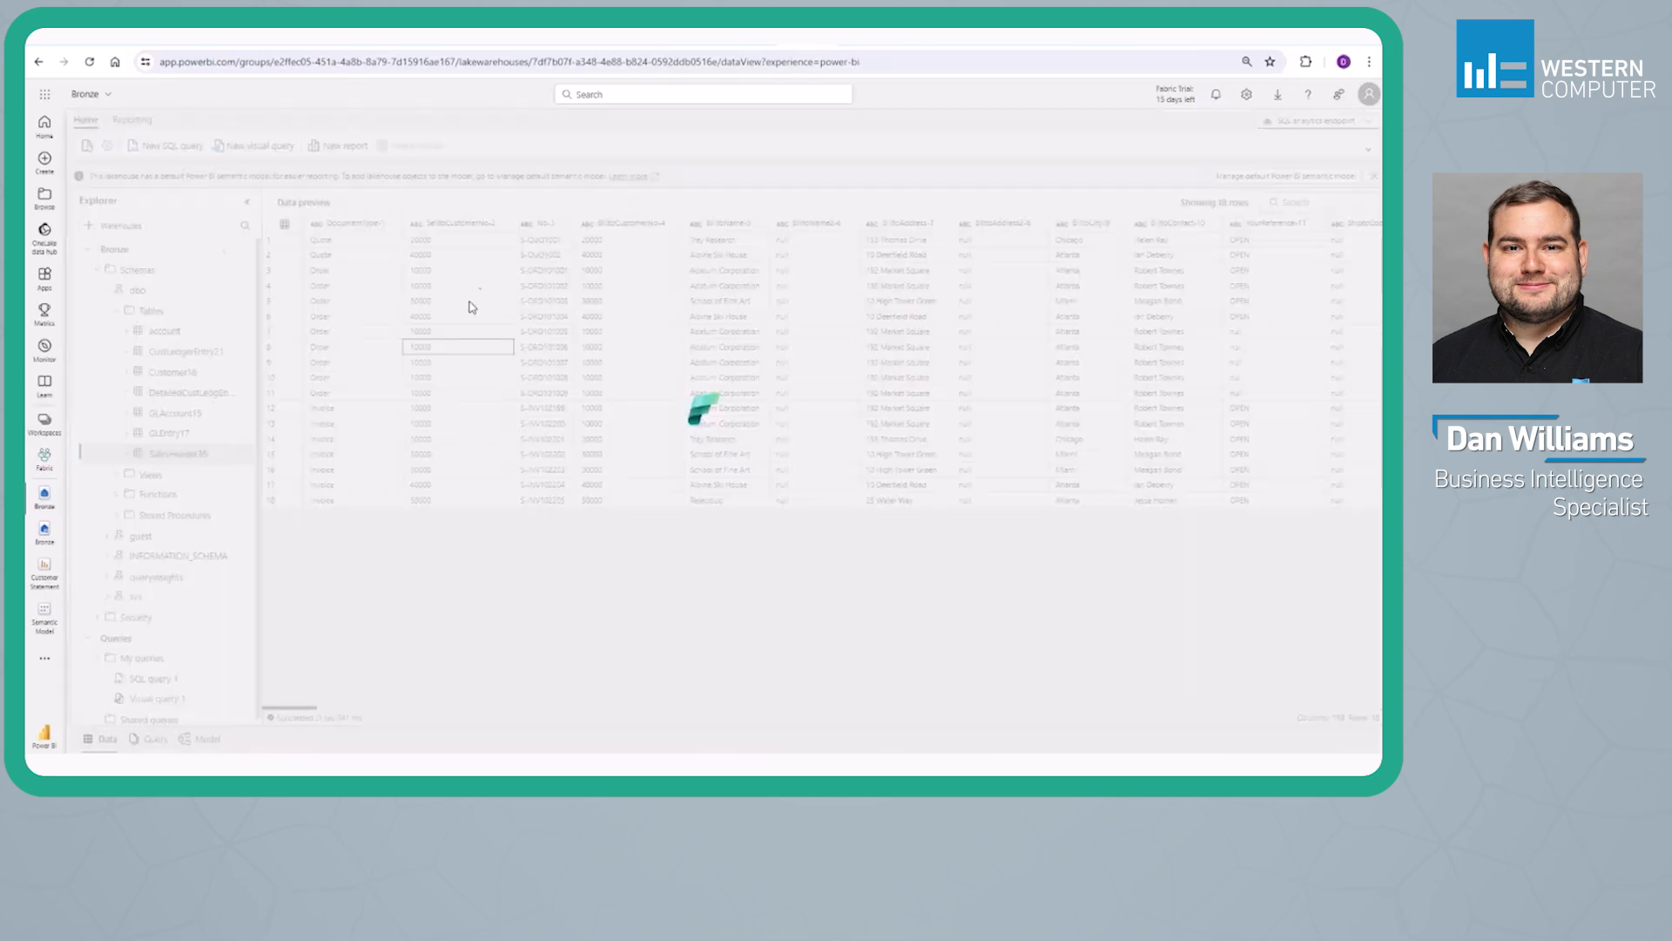
pyautogui.click(531, 244)
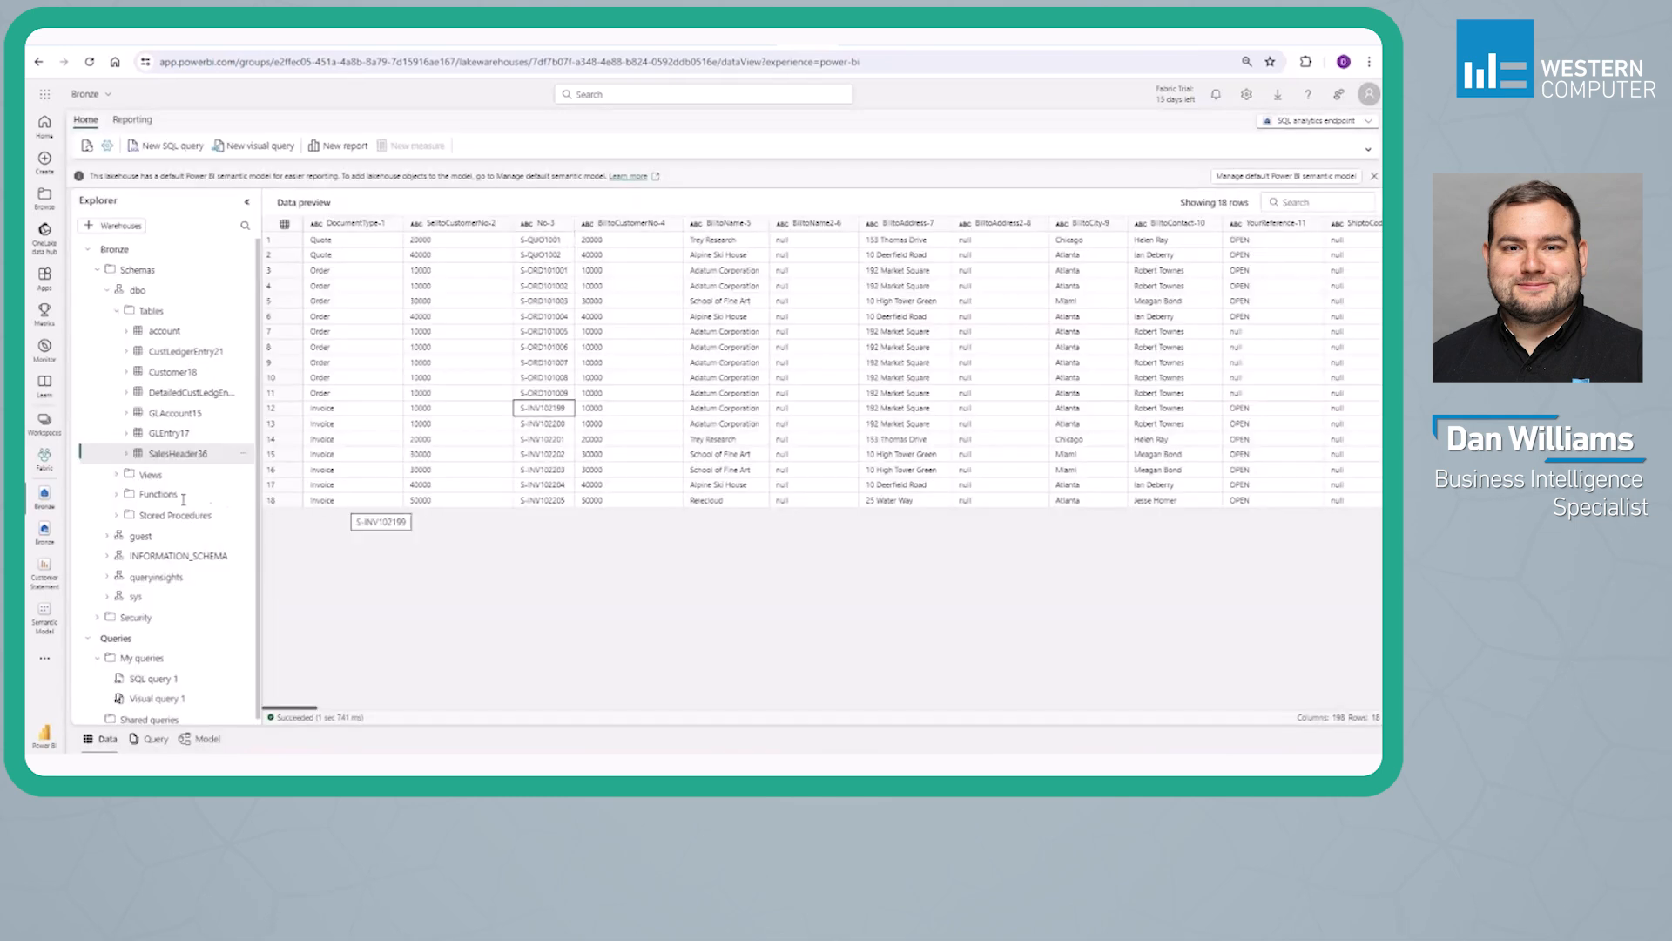
# Create a new visual query and add the SalesHeader36 table to its canvas
pyautogui.click(156, 740)
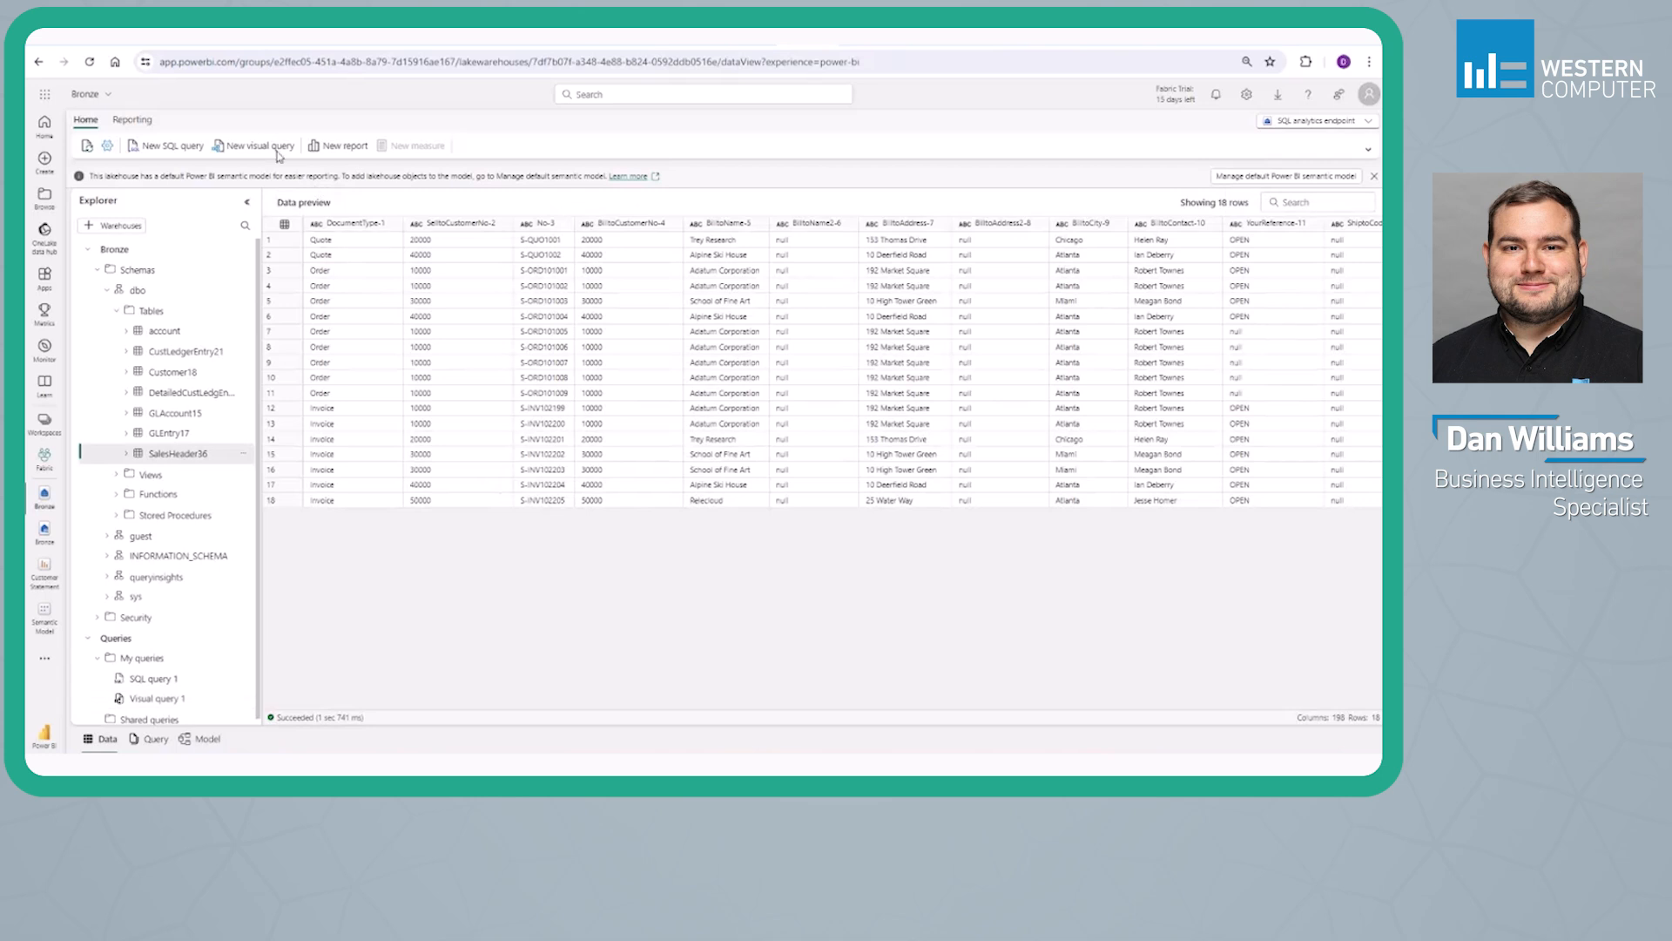
pyautogui.click(264, 146)
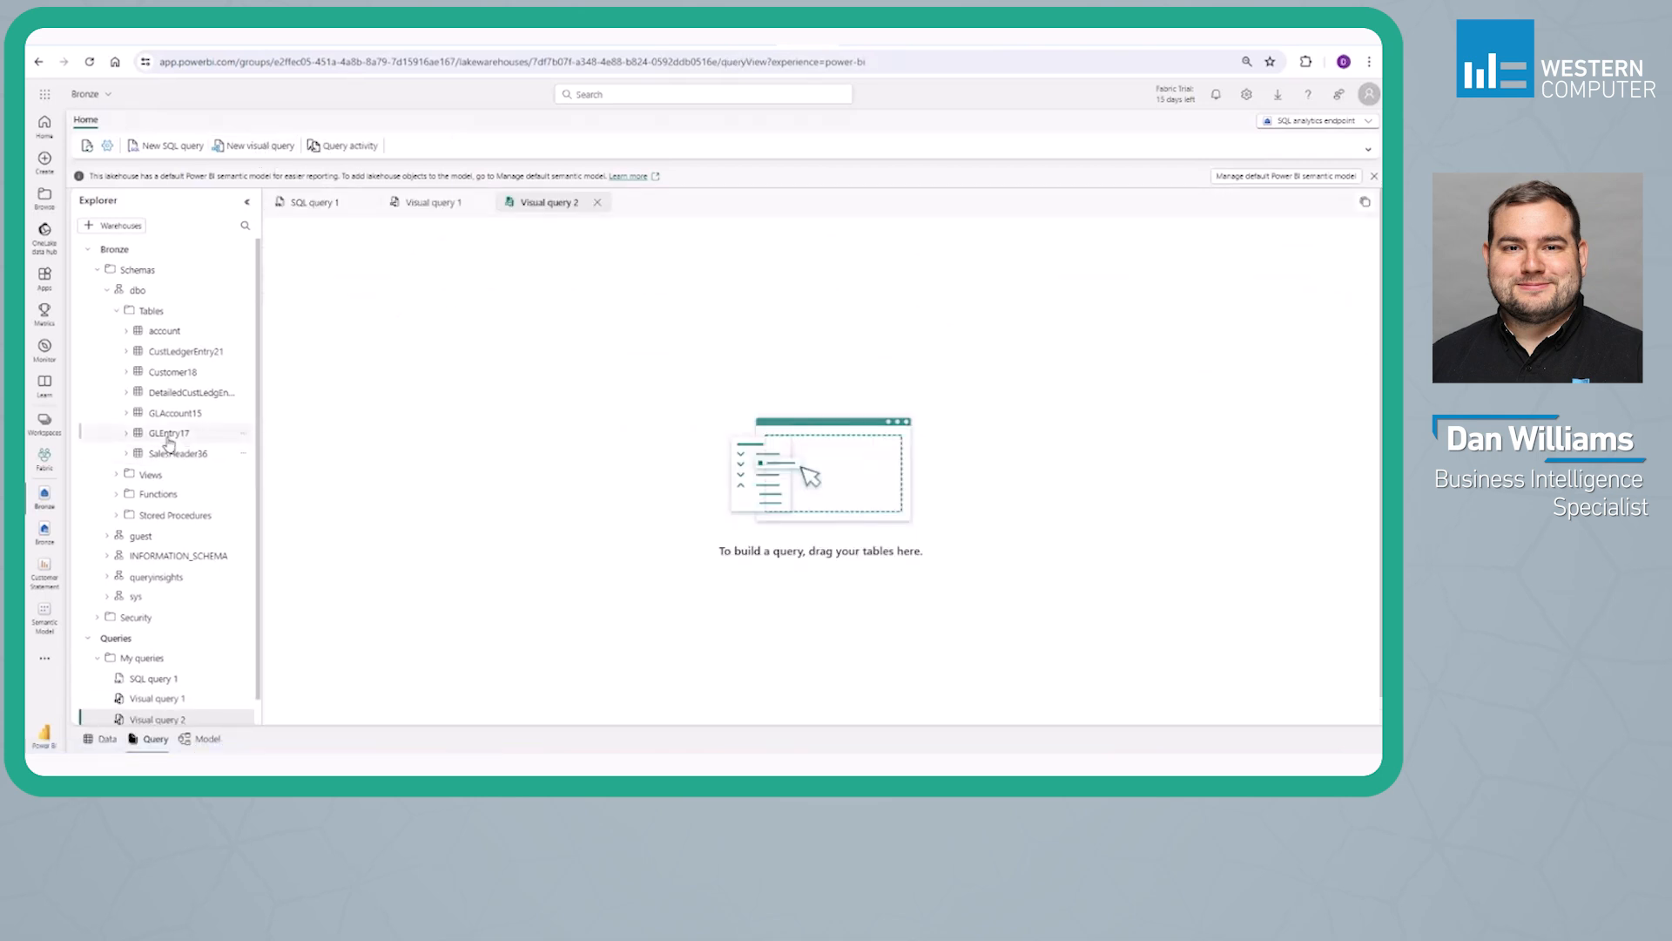
pyautogui.moveTo(167, 454); pyautogui.dragTo(436, 408)
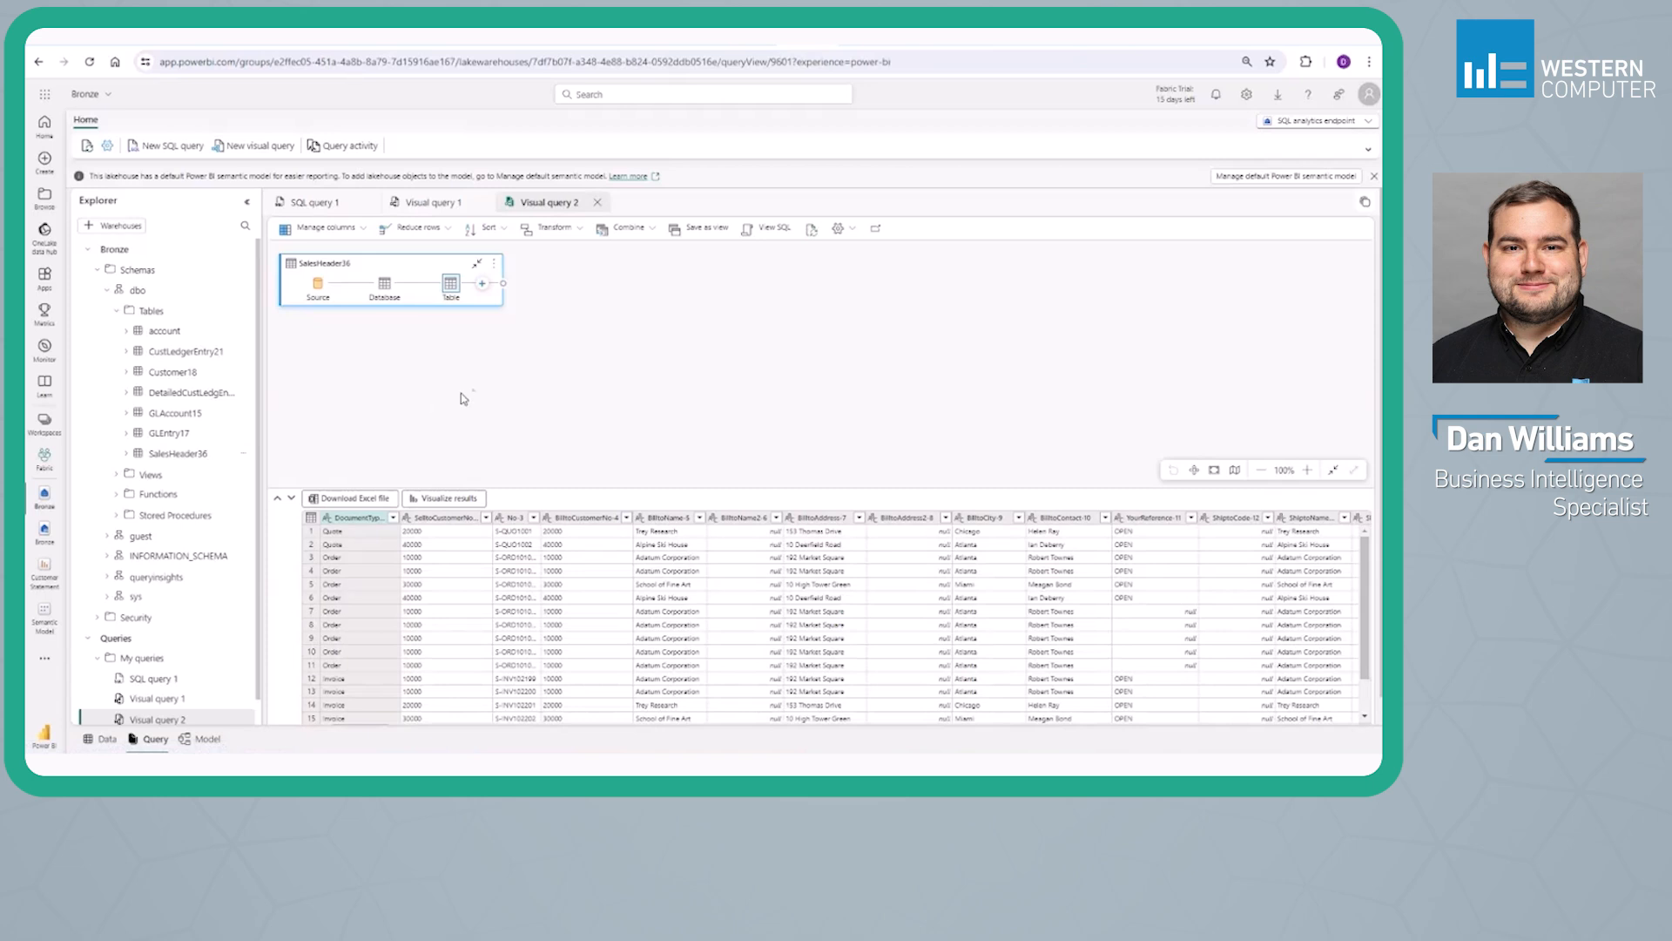
# Keep only the columns SelltoCustomerNo-2, No-3, ShiptoAddress2-16, ShiptoCity-17, ShiptoContact-18, OrderDate-19 and PostingDate-20 in the SalesHeader36 query
pyautogui.click(328, 231)
pyautogui.click(324, 258)
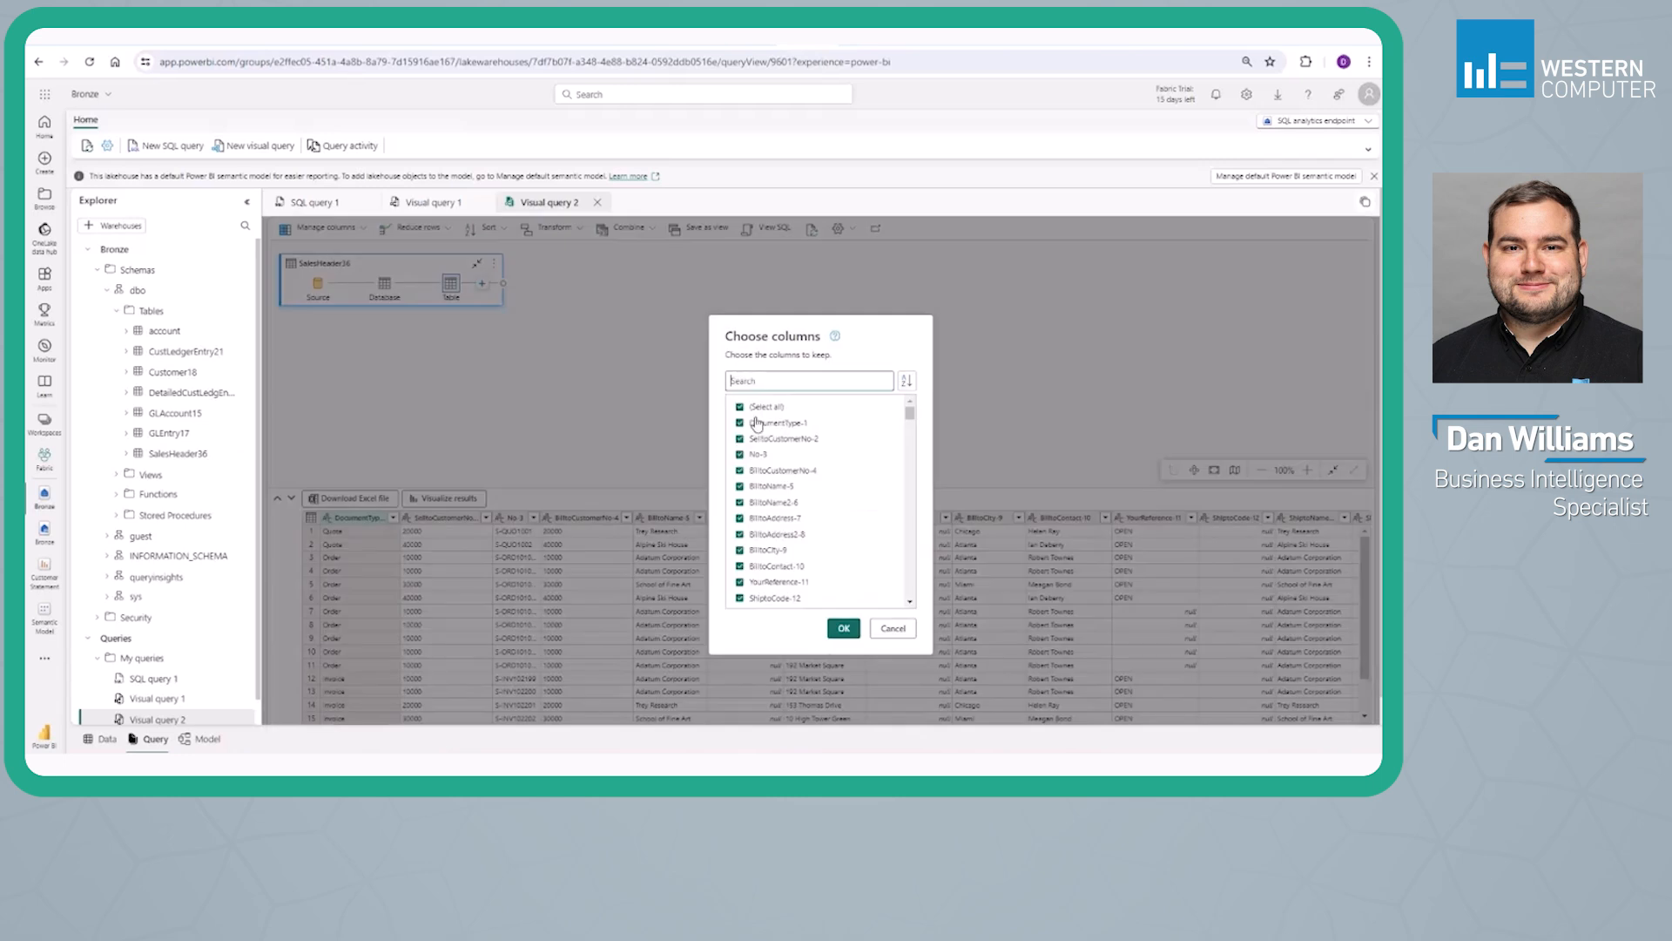
pyautogui.click(740, 407)
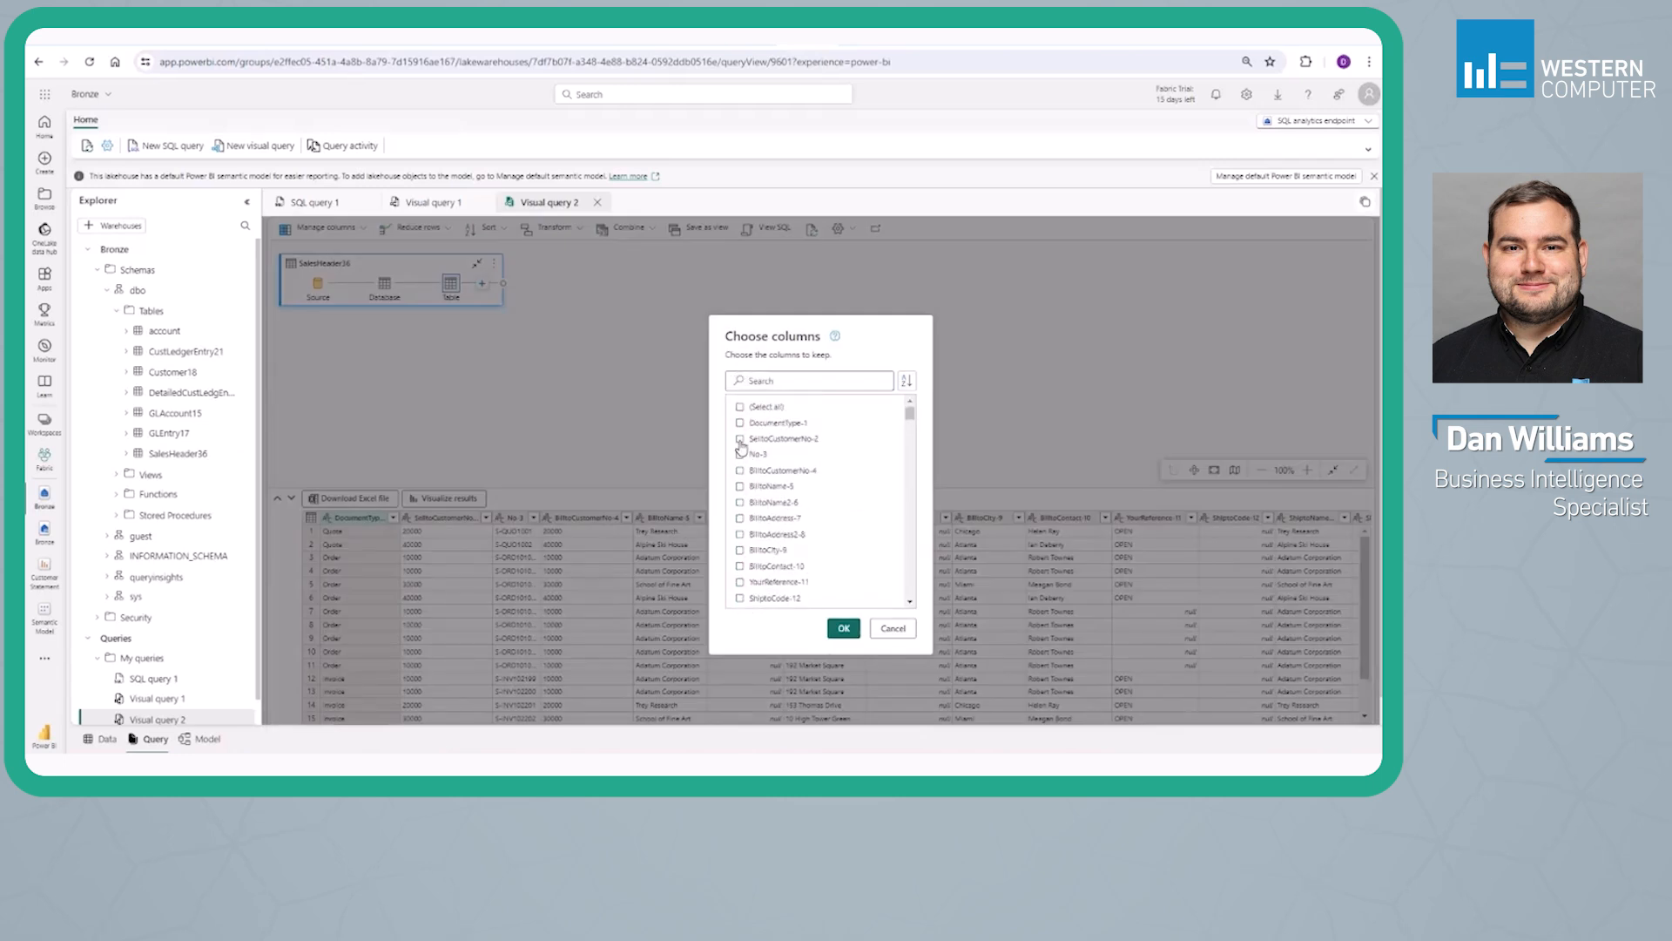
pyautogui.scroll(-3, 742, 488)
pyautogui.click(741, 519)
pyautogui.click(740, 536)
pyautogui.click(741, 551)
pyautogui.click(766, 585)
pyautogui.click(838, 624)
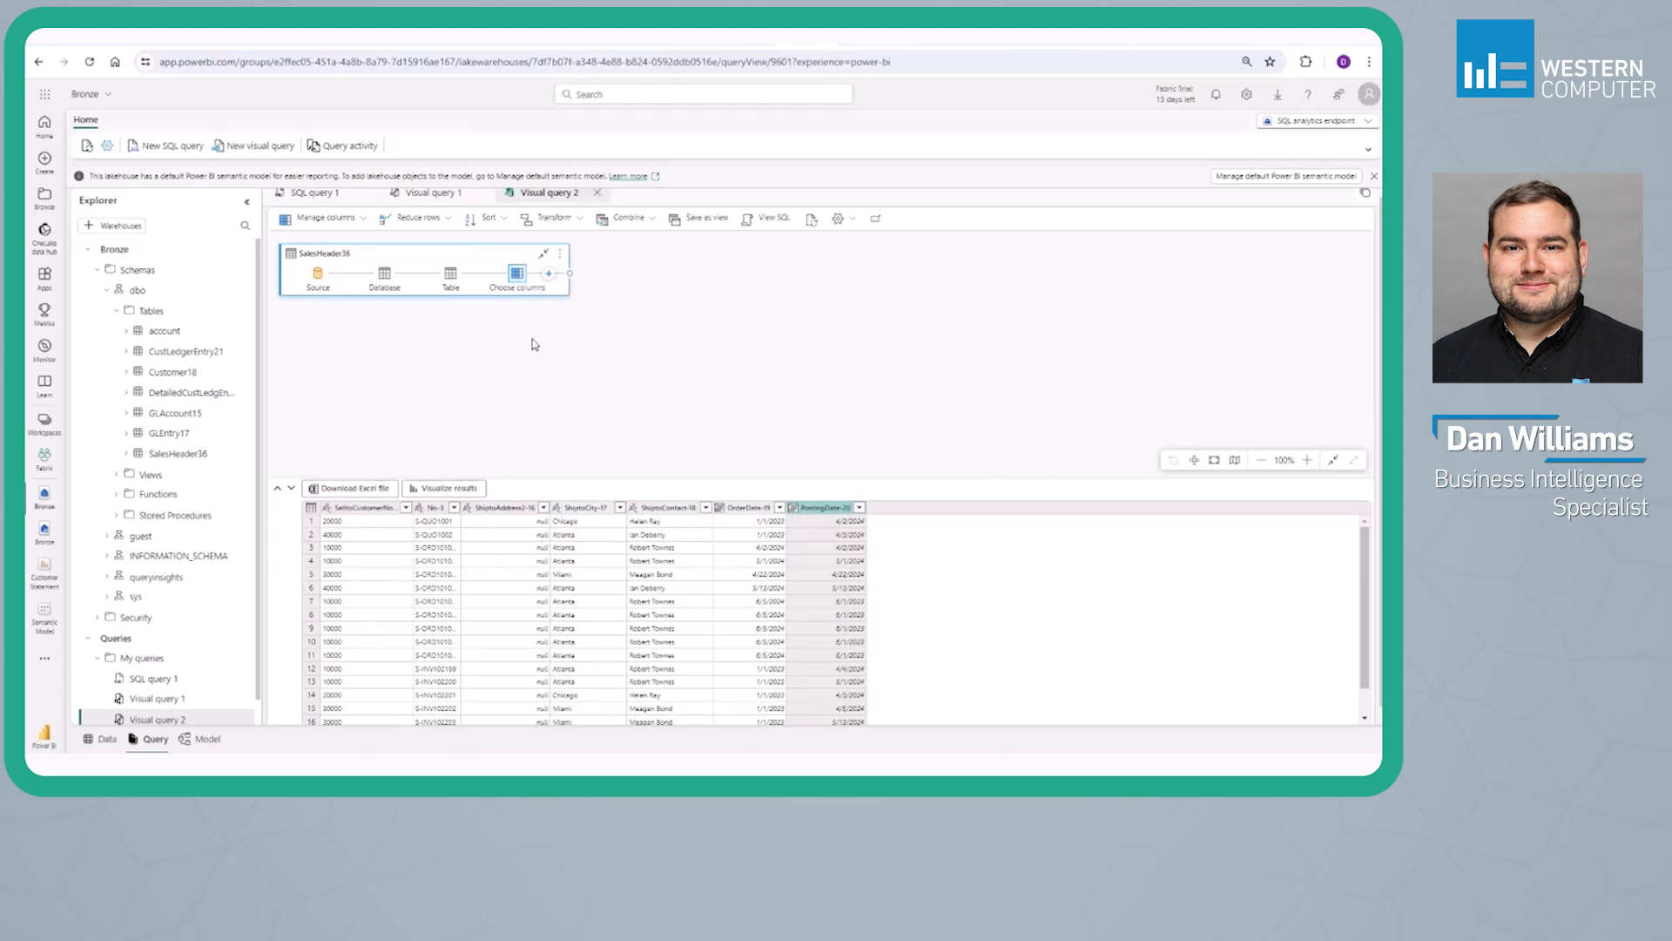
# Insert a filter on DocumentType-1 for Order ahead of the Choose columns step, and show the final step's rows in an enlarged results pane
pyautogui.click(460, 280)
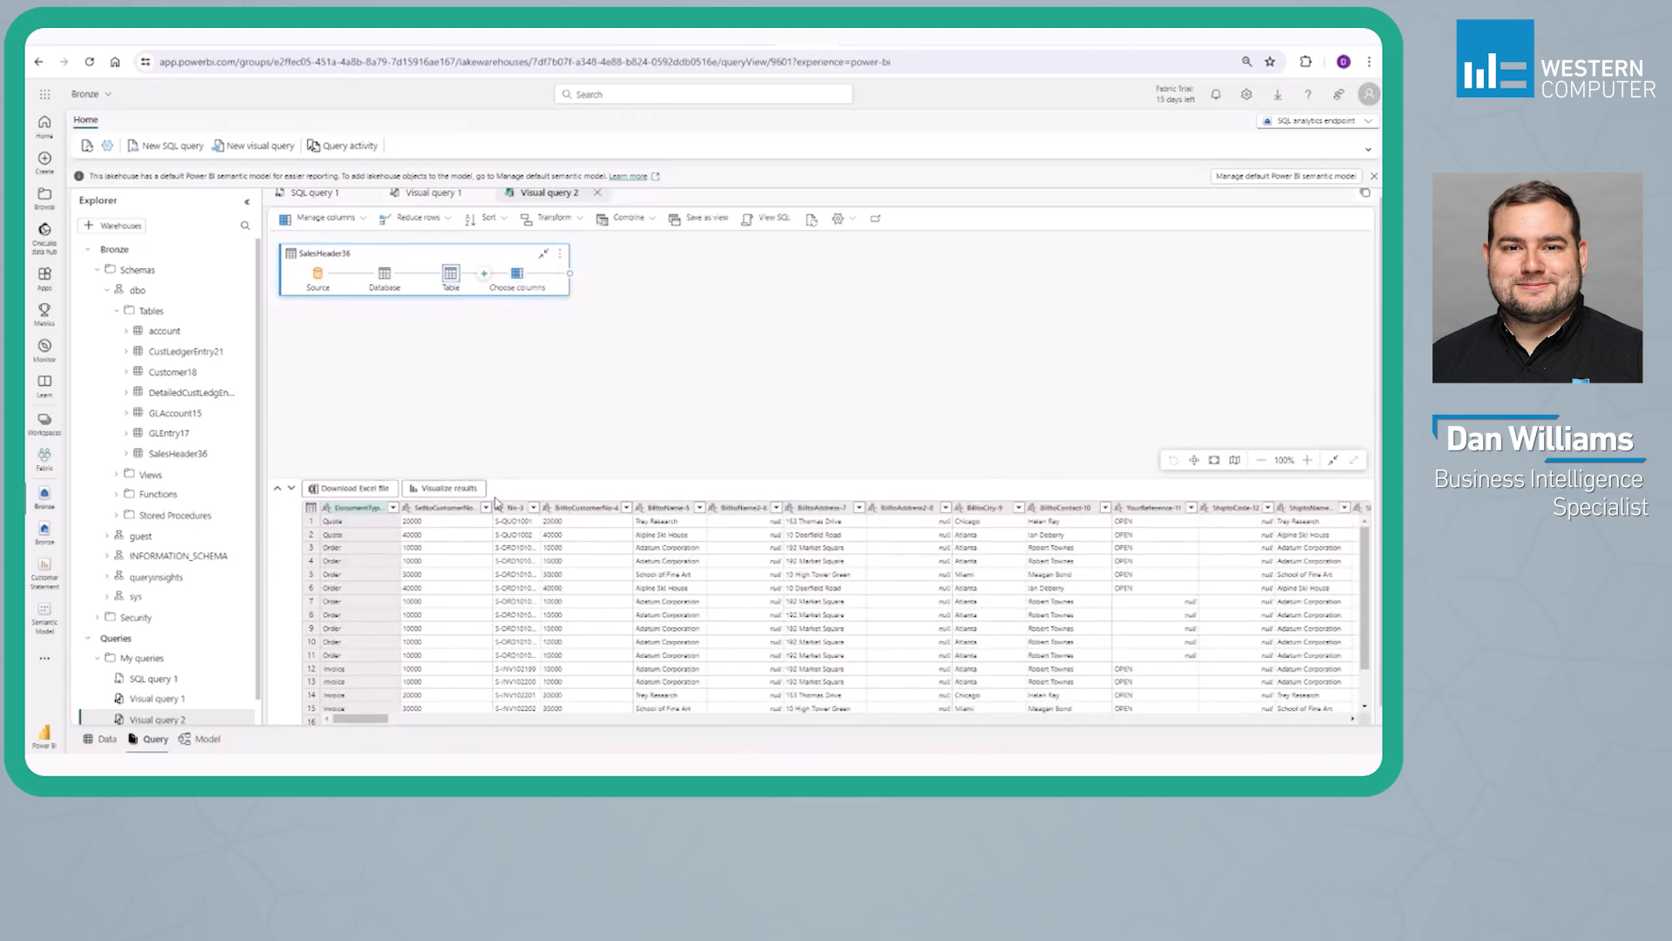
pyautogui.click(393, 507)
pyautogui.click(421, 346)
pyautogui.click(540, 484)
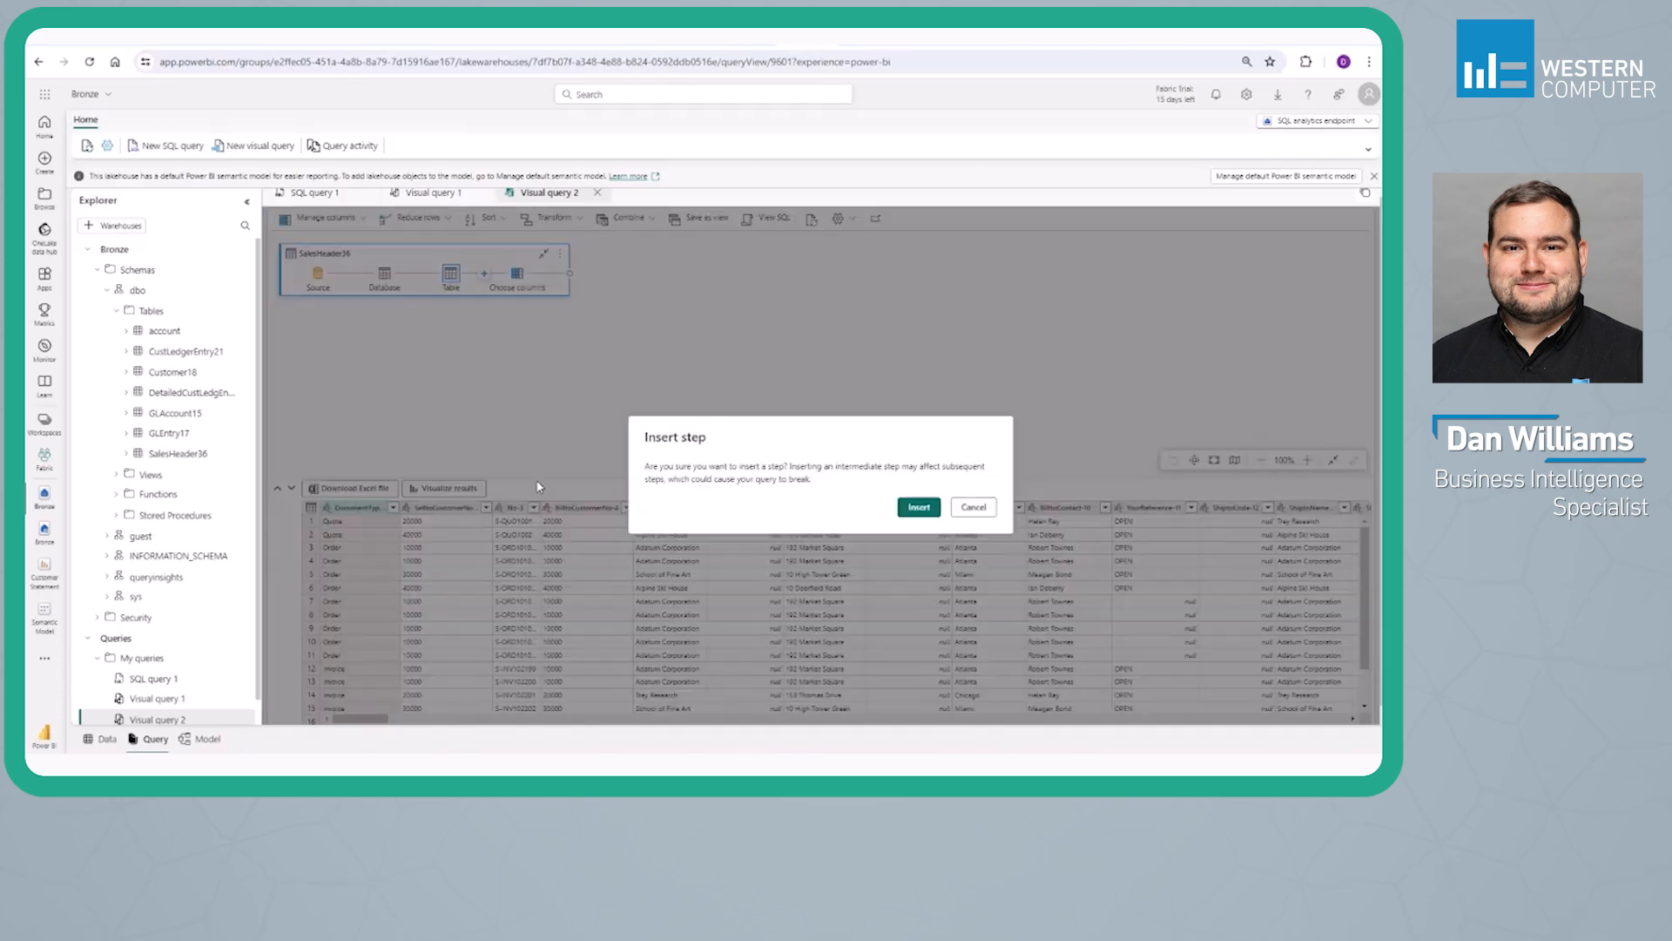
pyautogui.click(919, 506)
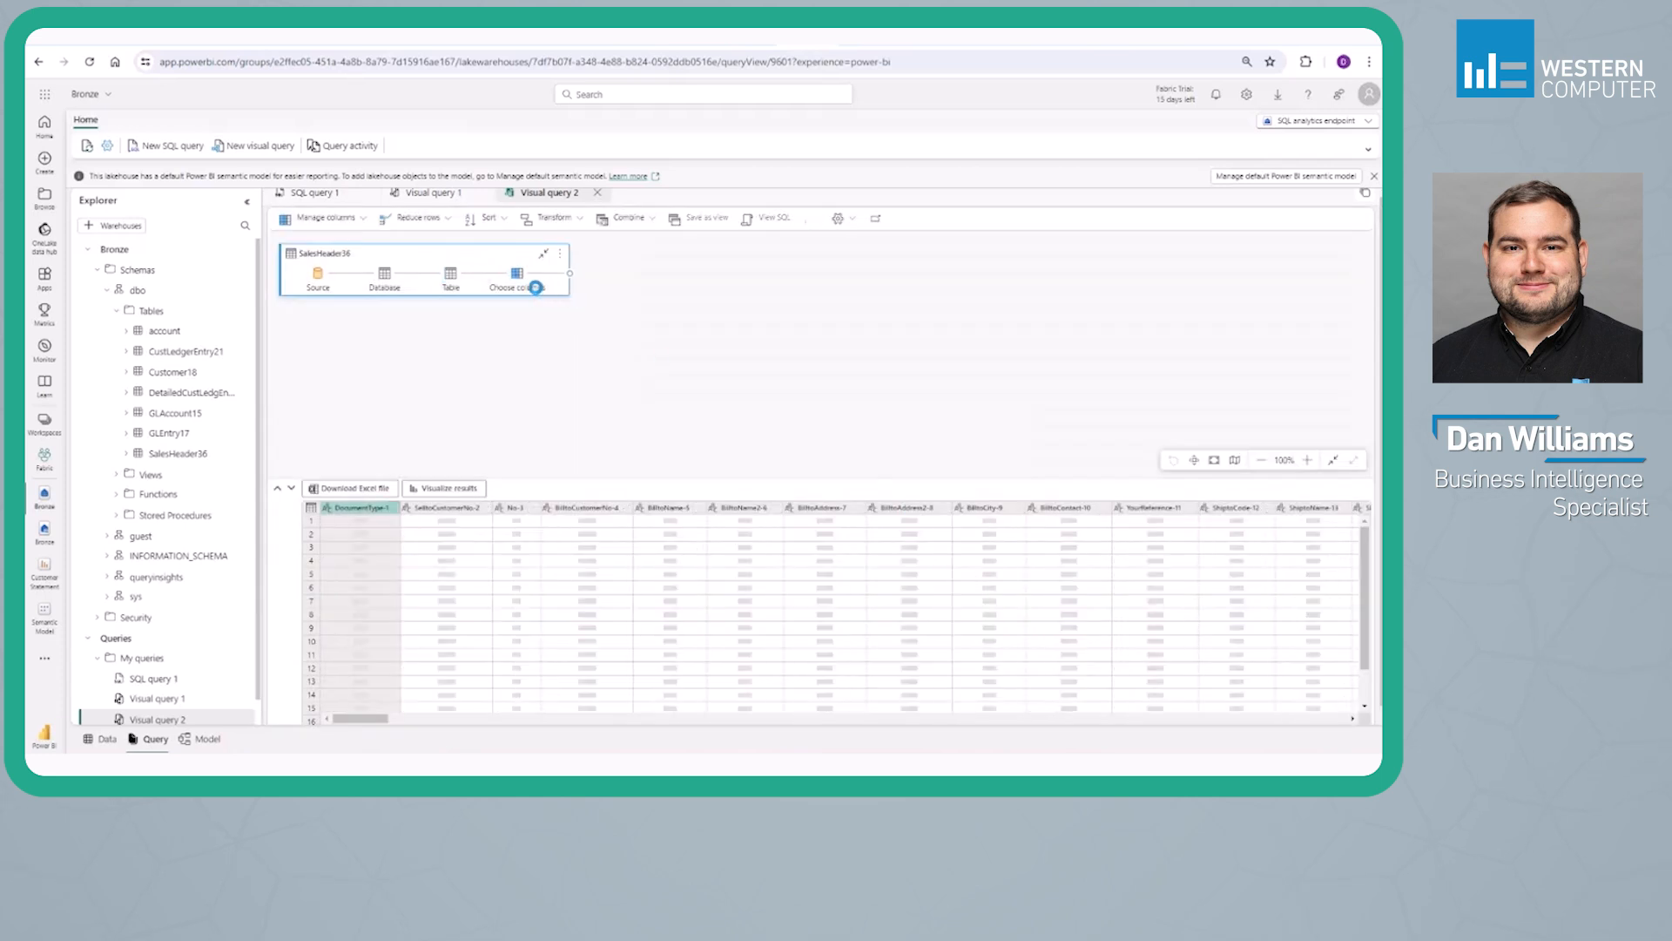
pyautogui.click(584, 274)
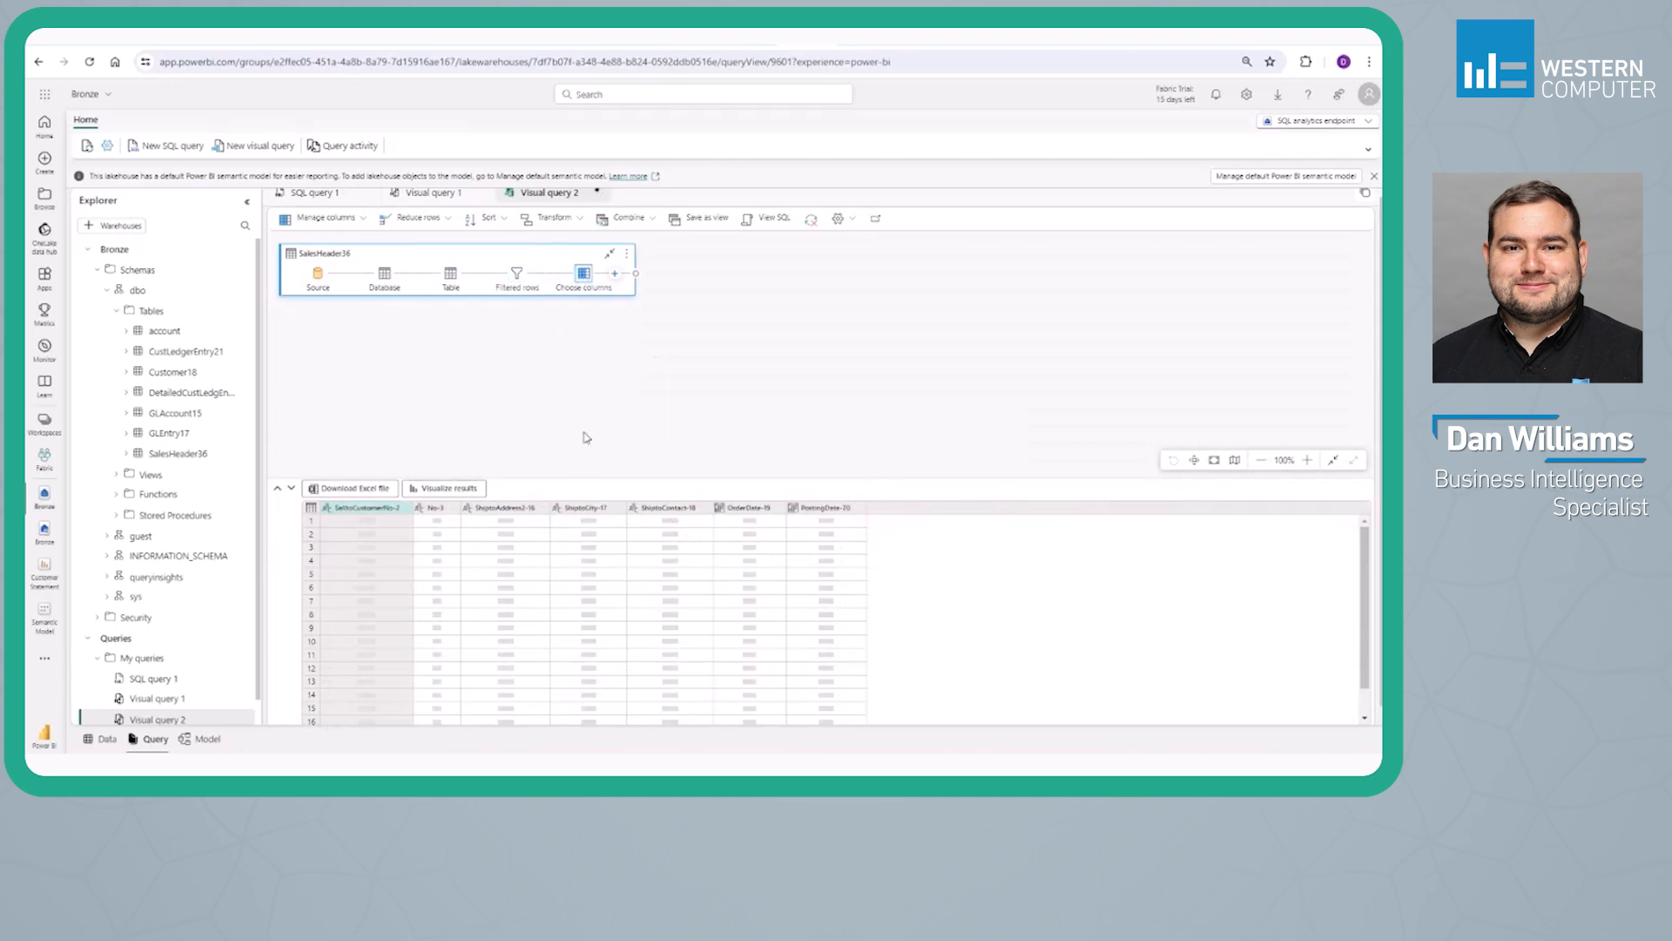
pyautogui.moveTo(576, 479); pyautogui.dragTo(576, 420)
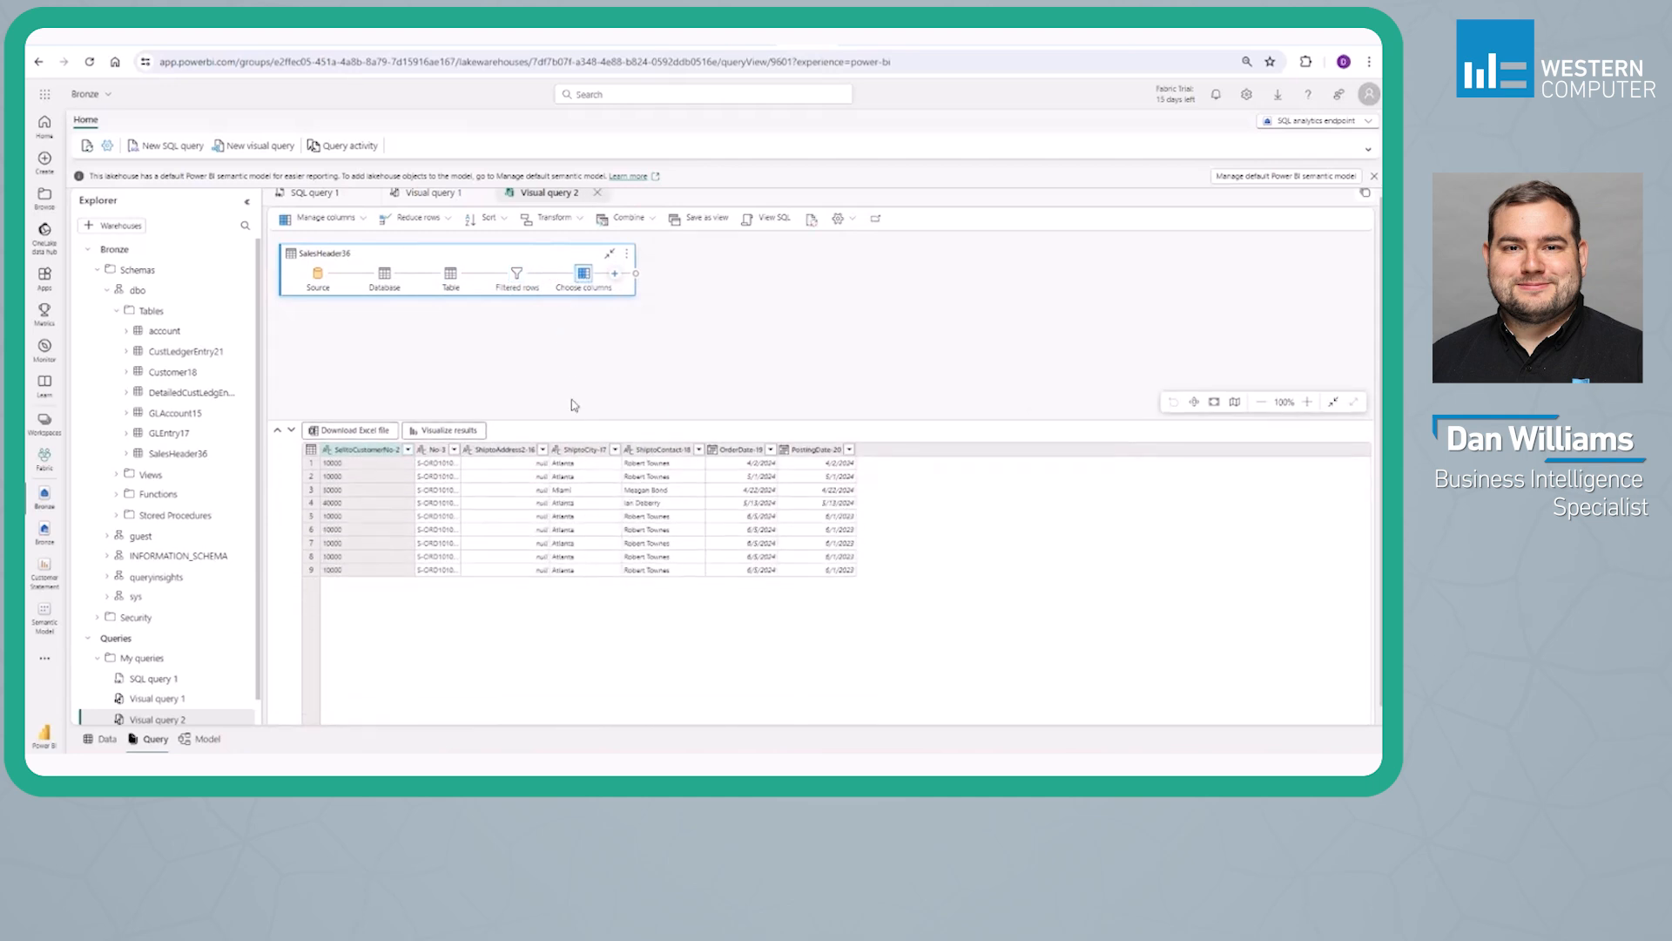
# Review the visual query's generated SQL and save the query as a view named Sales Orders in the dbo schema
pyautogui.click(750, 223)
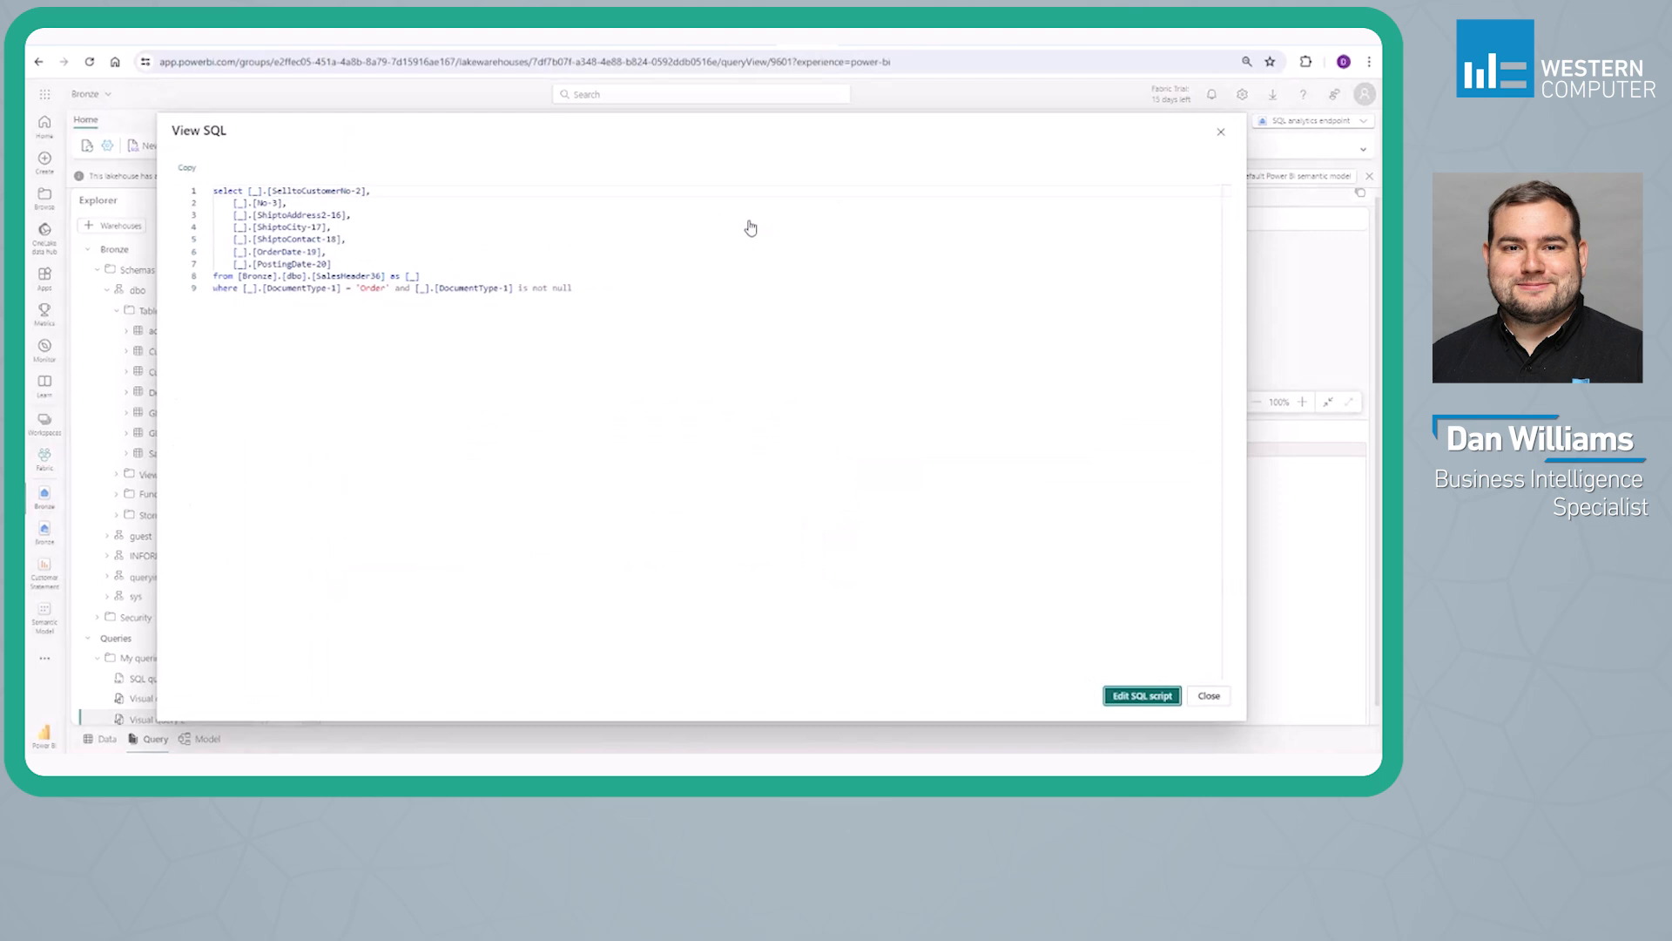
pyautogui.click(1206, 696)
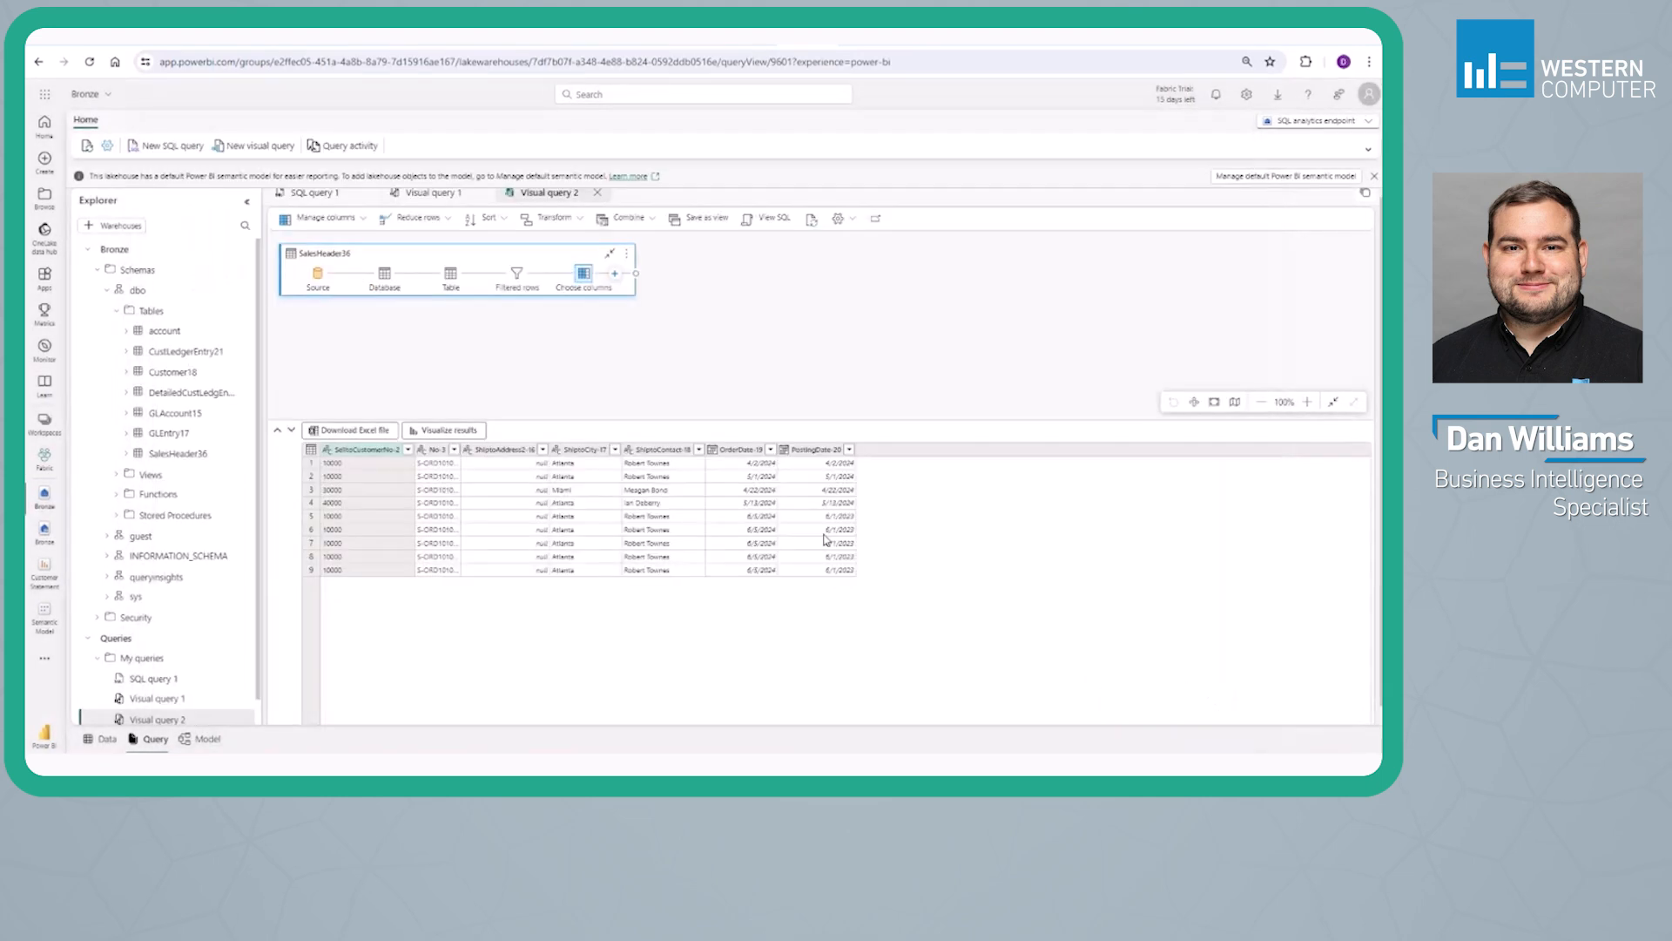
pyautogui.click(701, 223)
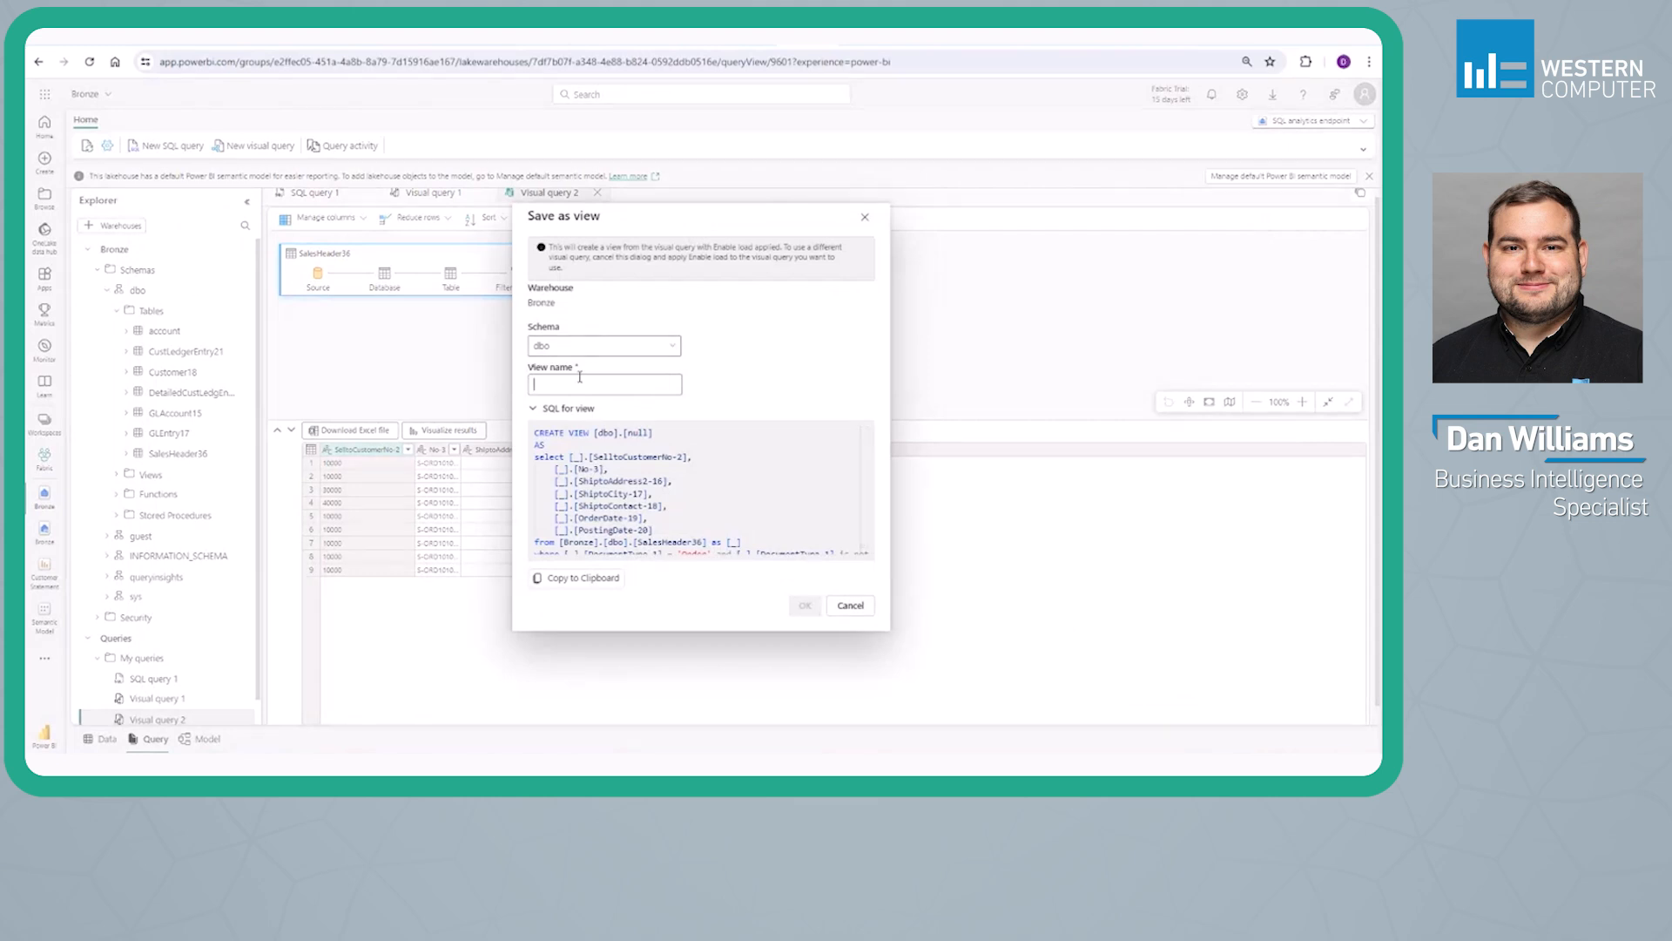
pyautogui.write('Sales Orders')
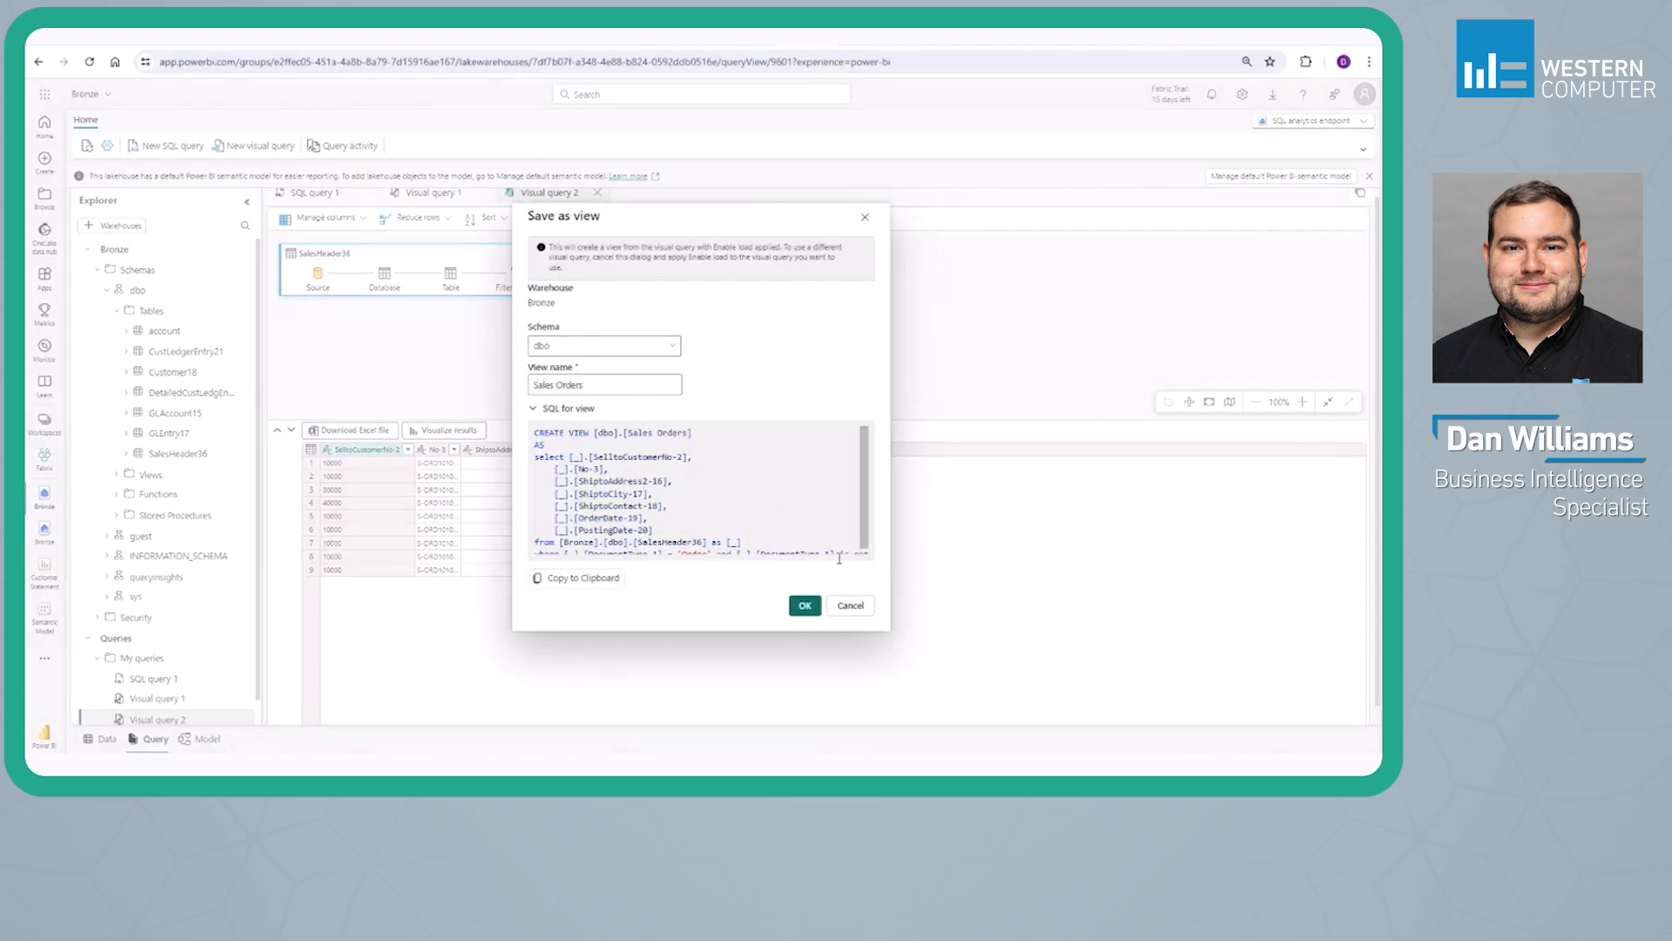
pyautogui.click(805, 605)
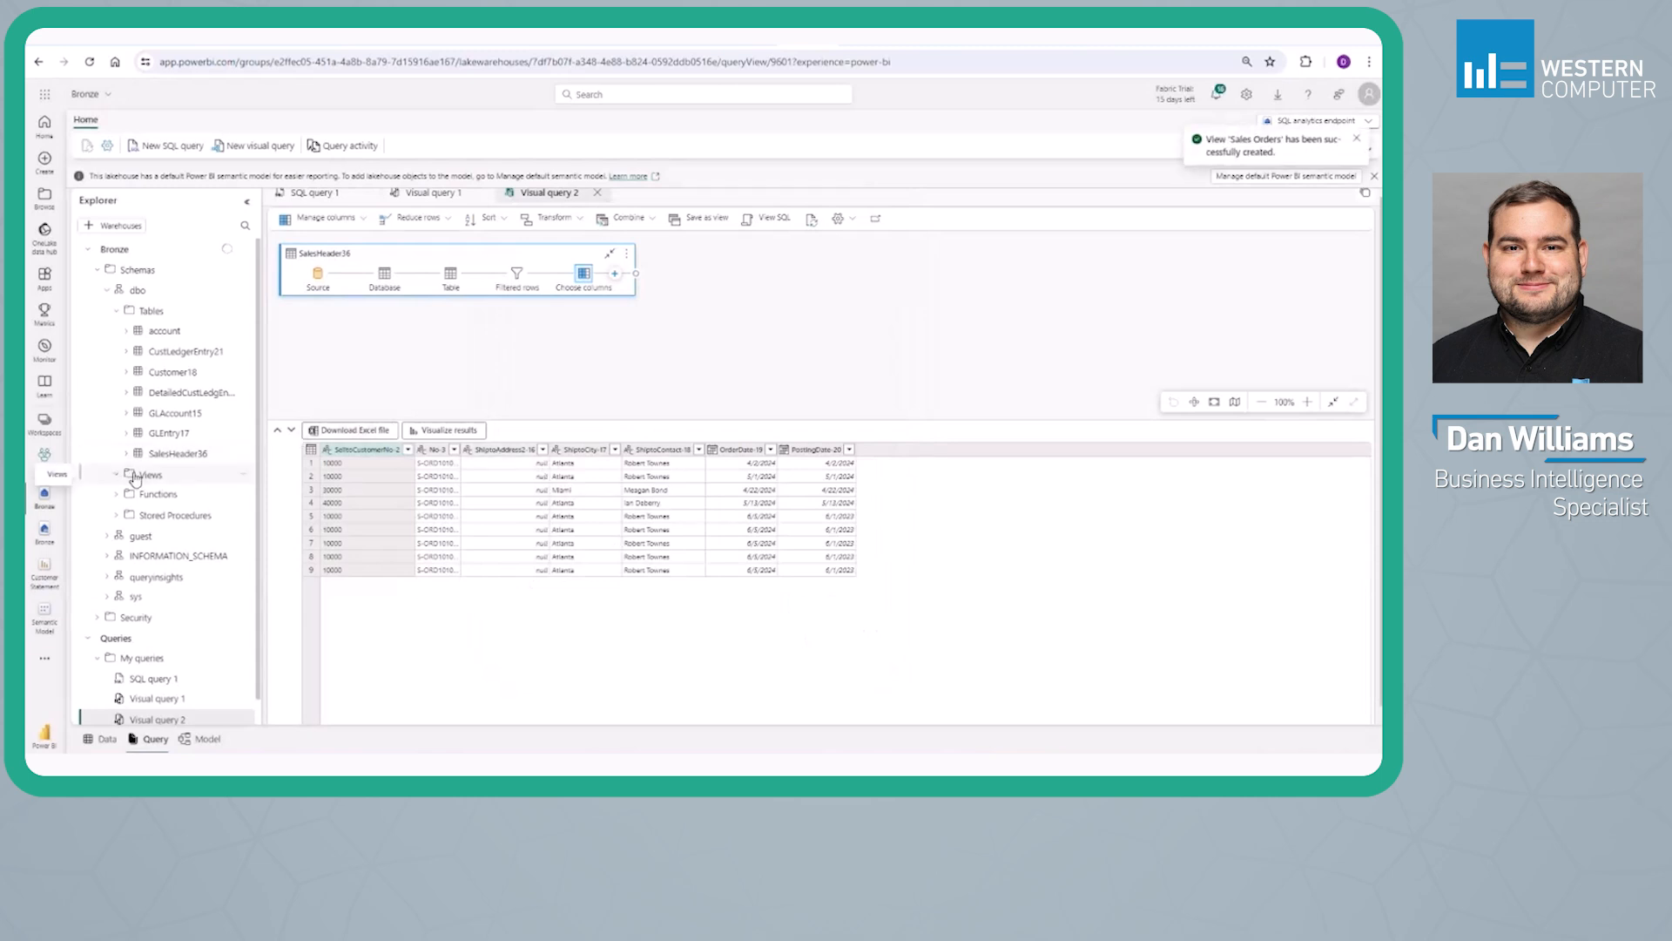
# Expand the Views folder and preview the Sales Orders view and the SalesLine37 table
pyautogui.click(119, 476)
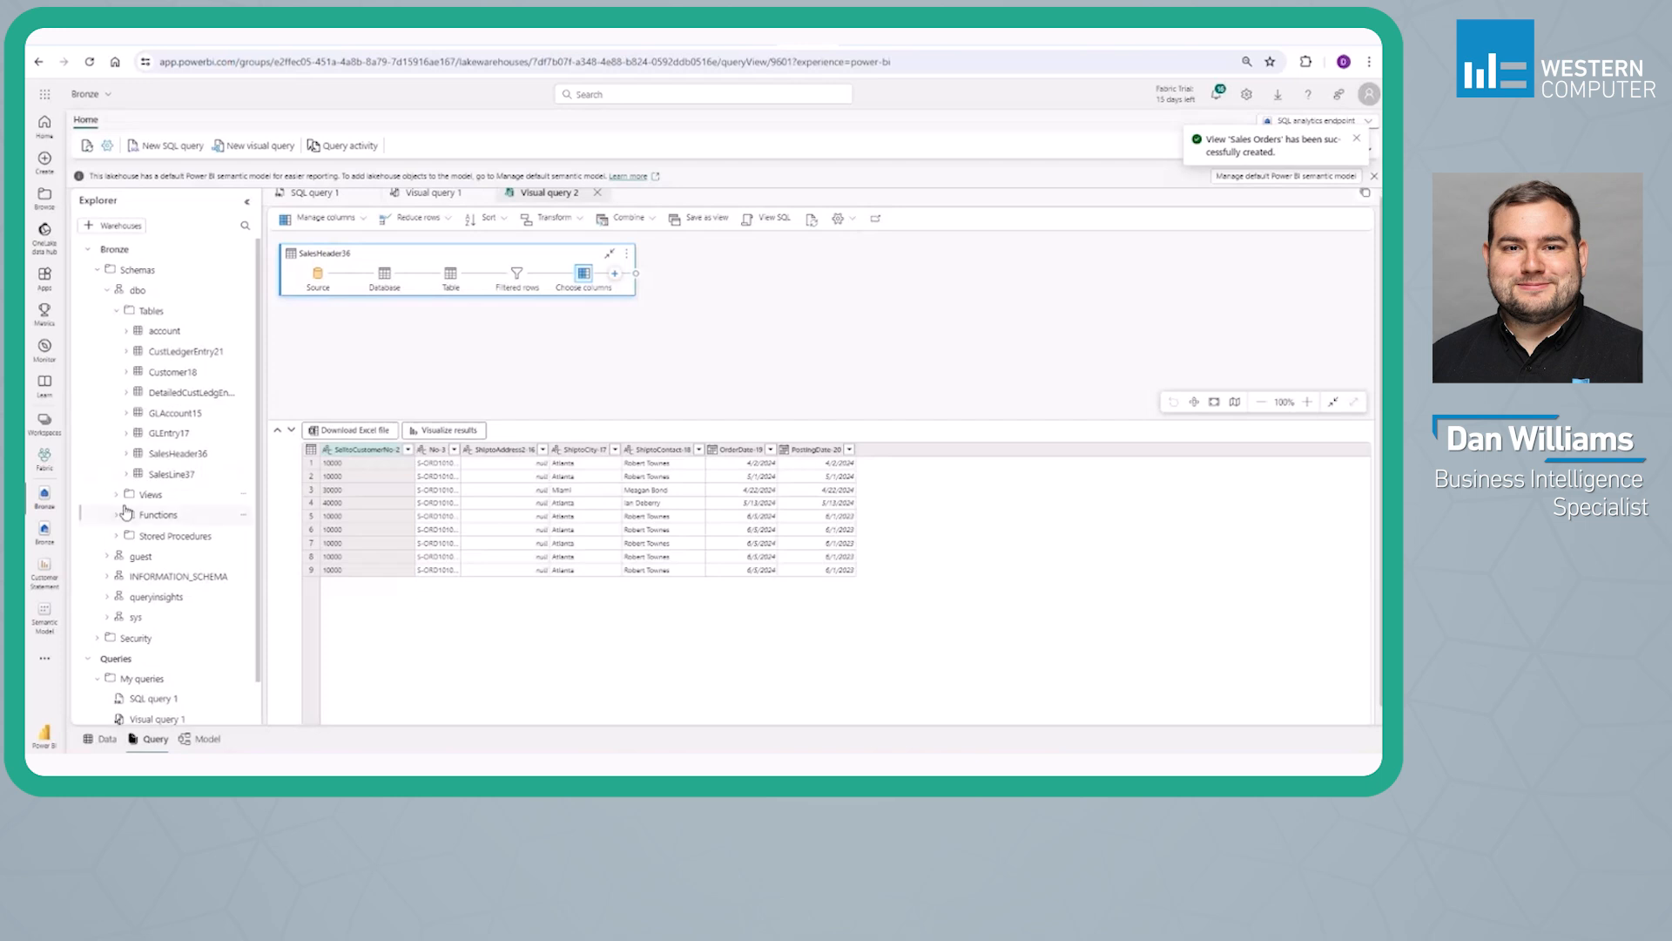
pyautogui.click(118, 494)
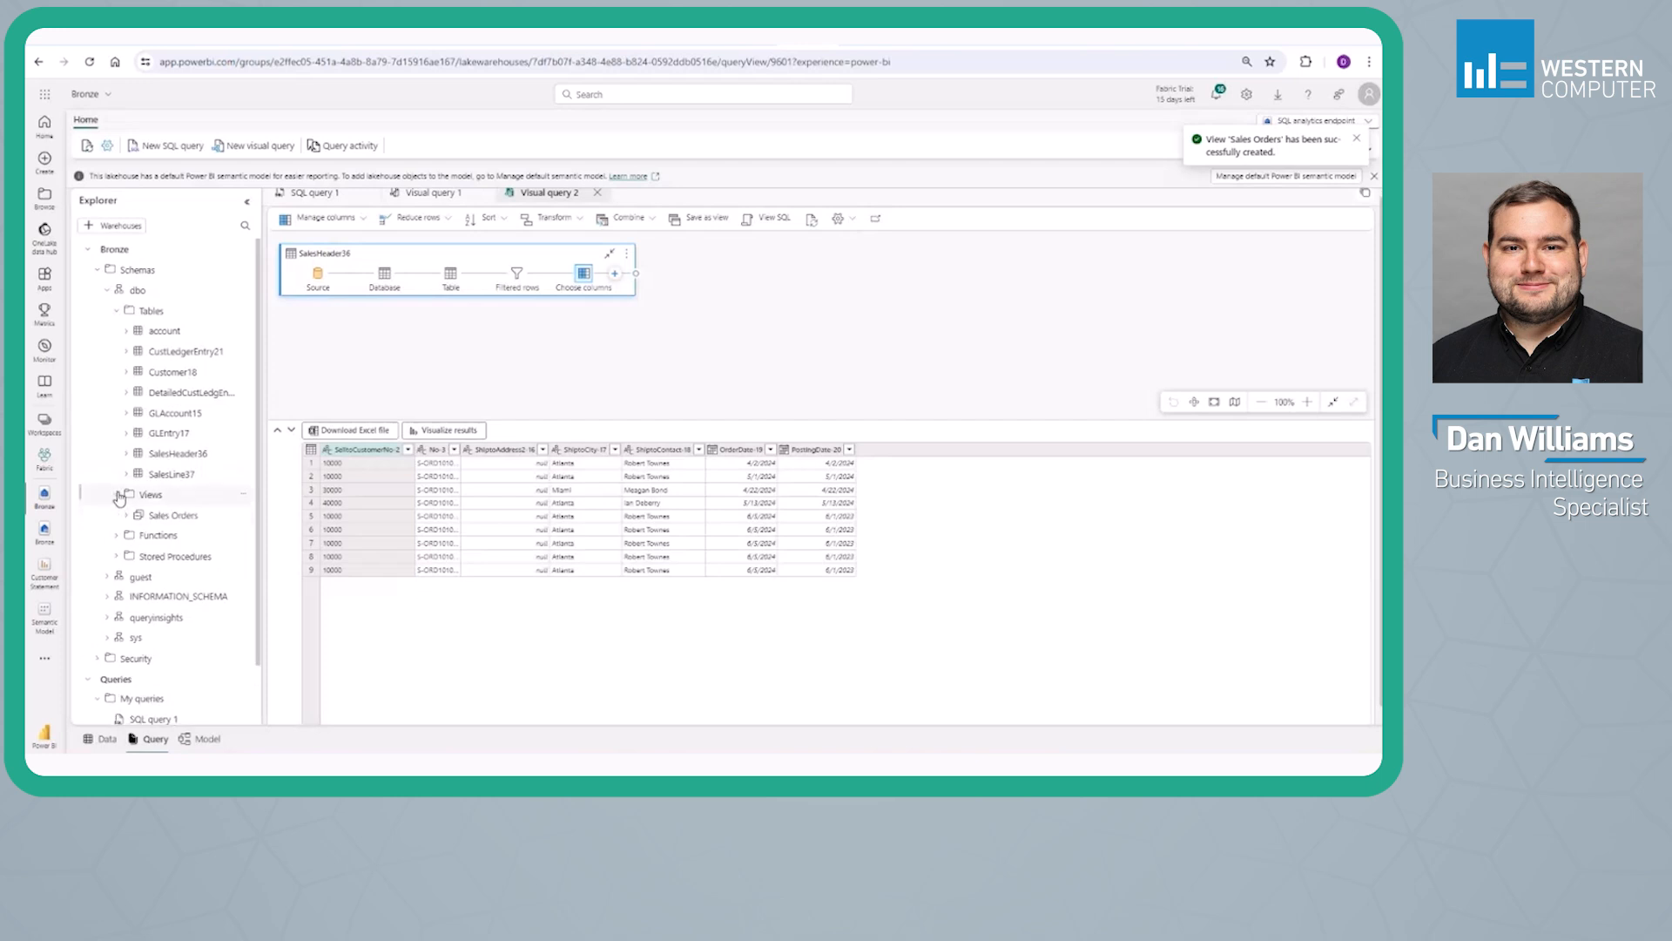
pyautogui.click(166, 515)
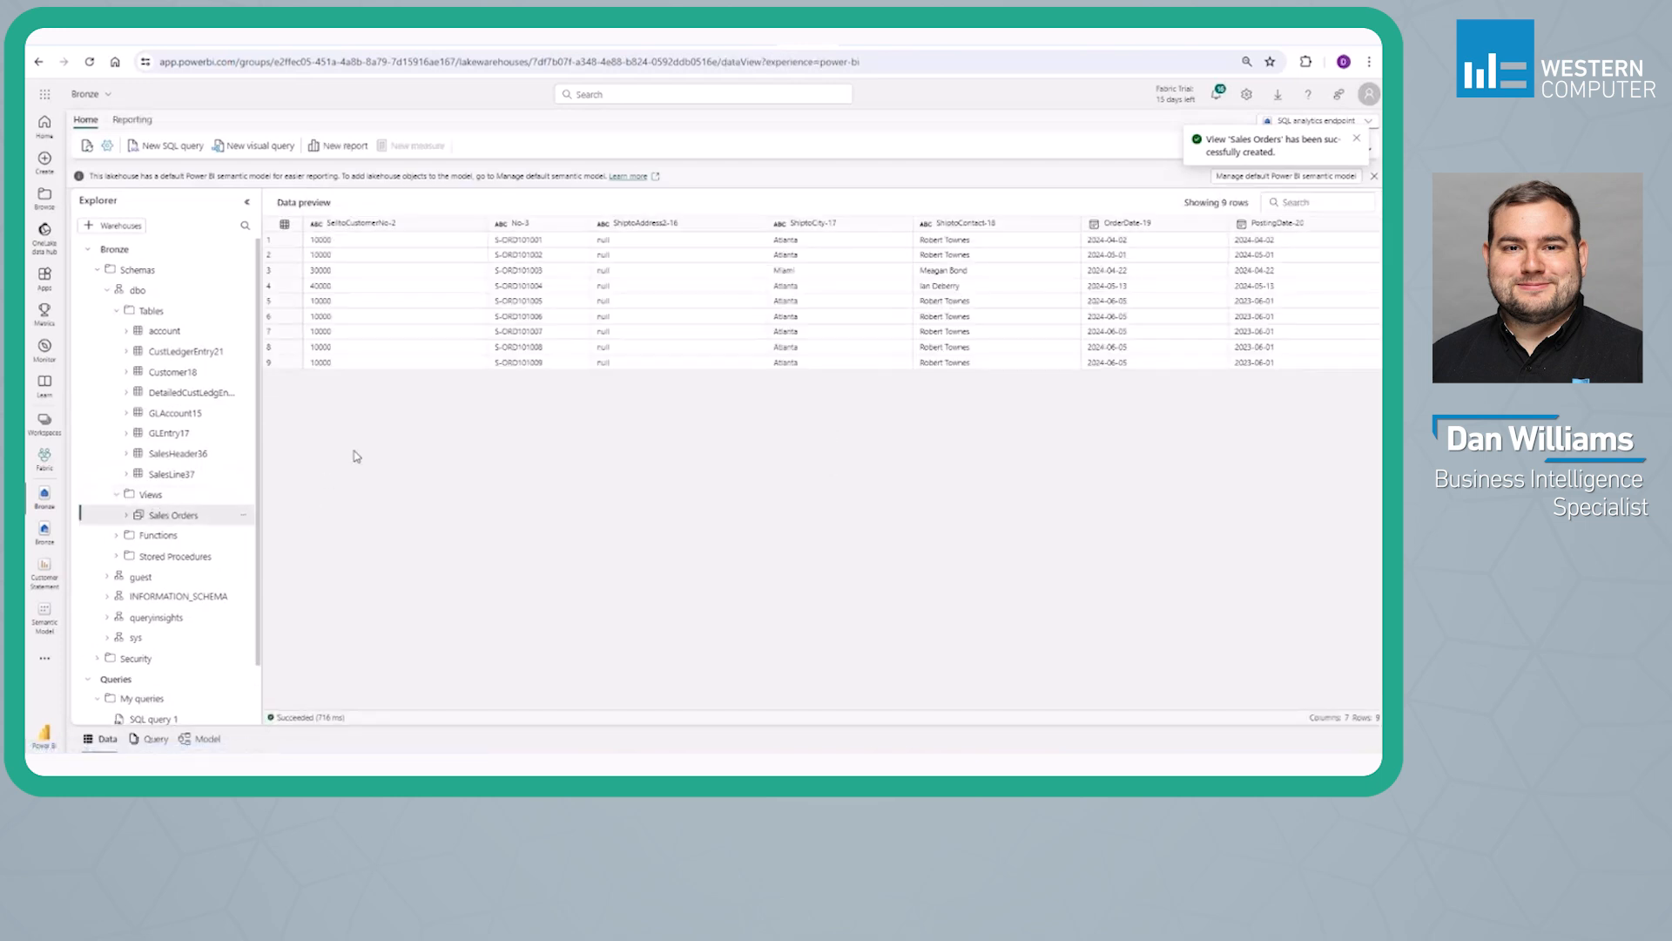
pyautogui.click(169, 472)
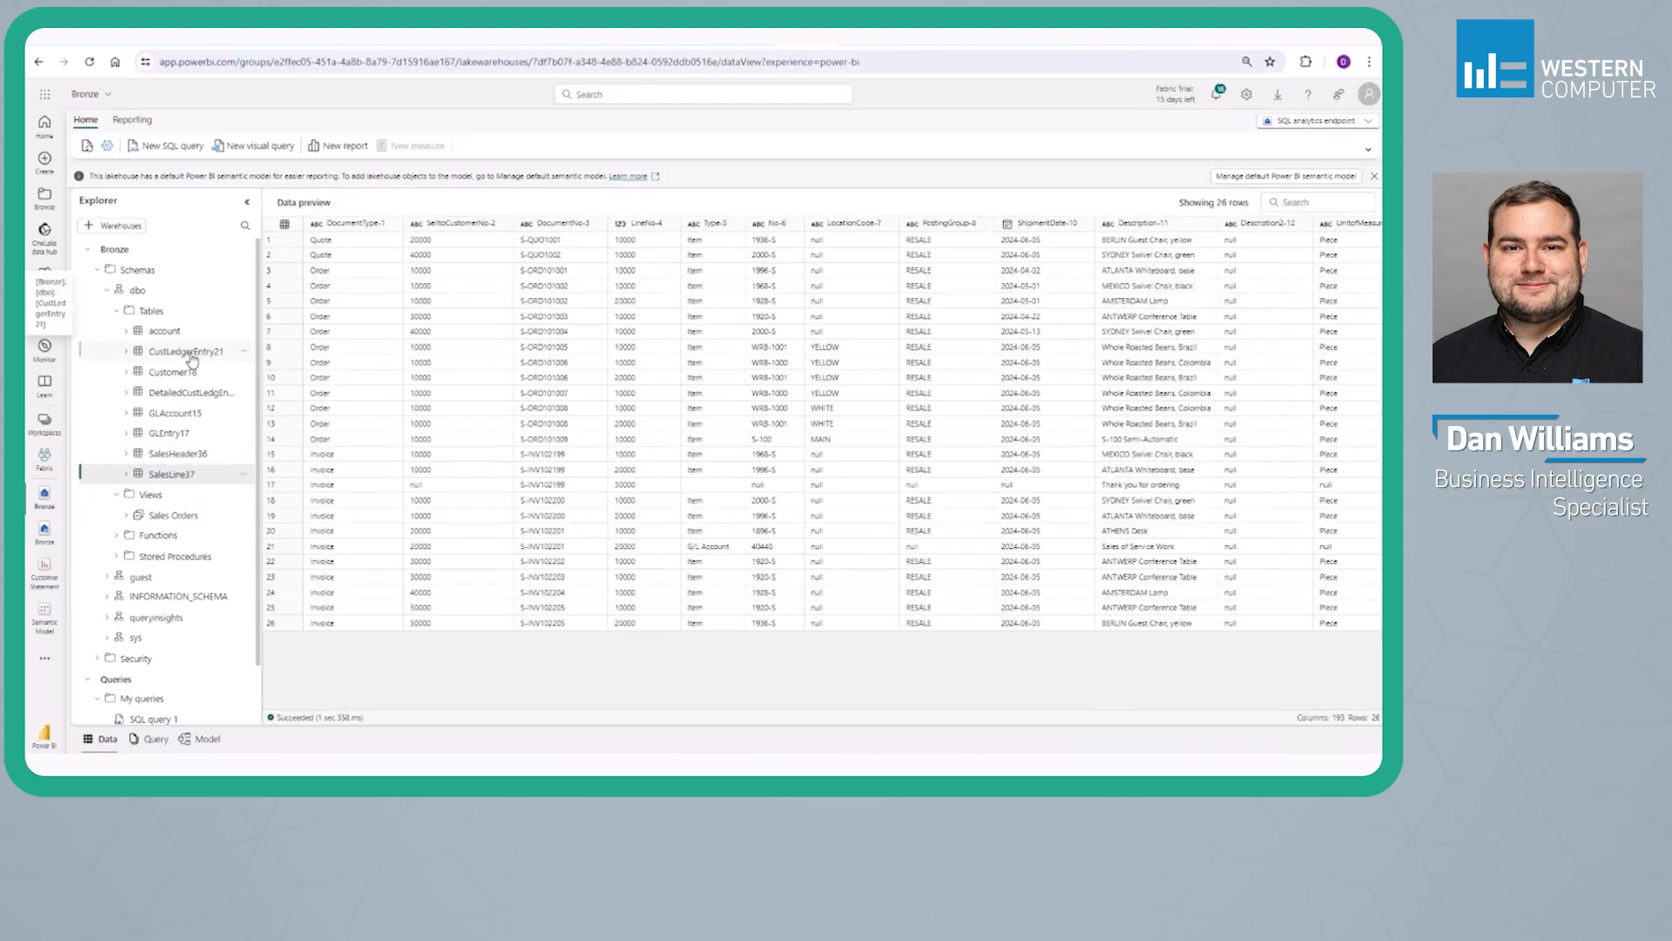
pyautogui.click(168, 516)
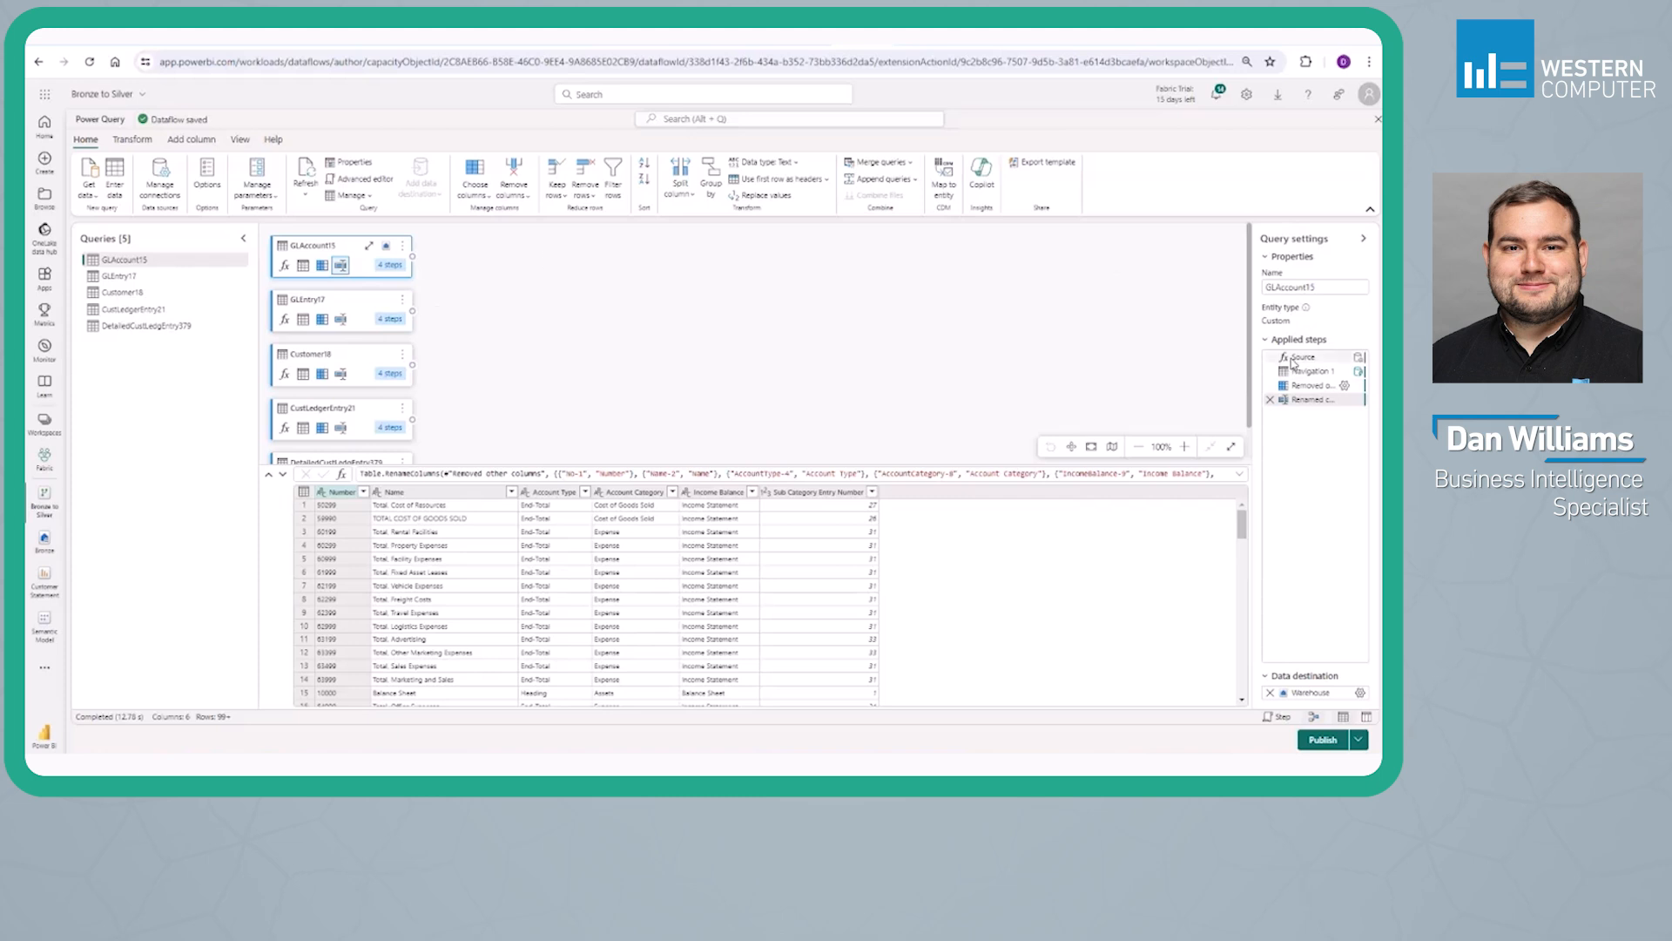
# Examine the Customer18 query in the Bronze to Silver dataflow, from its Source step through the renamed columns to its Warehouse data destination
pyautogui.click(109, 294)
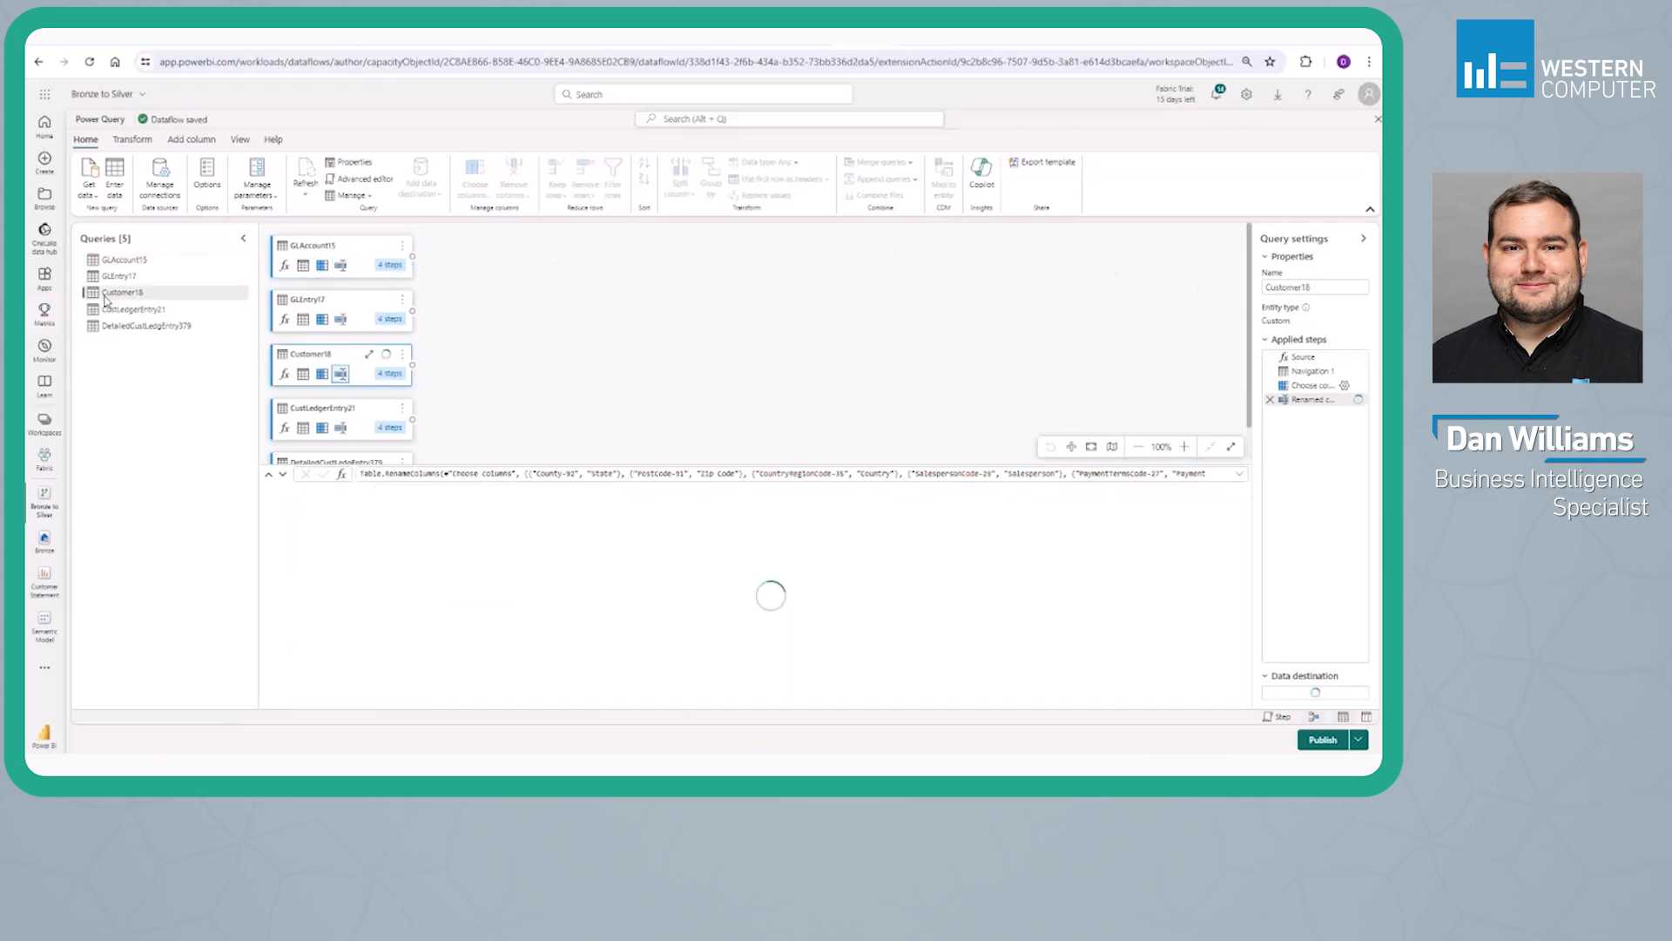
pyautogui.click(1298, 358)
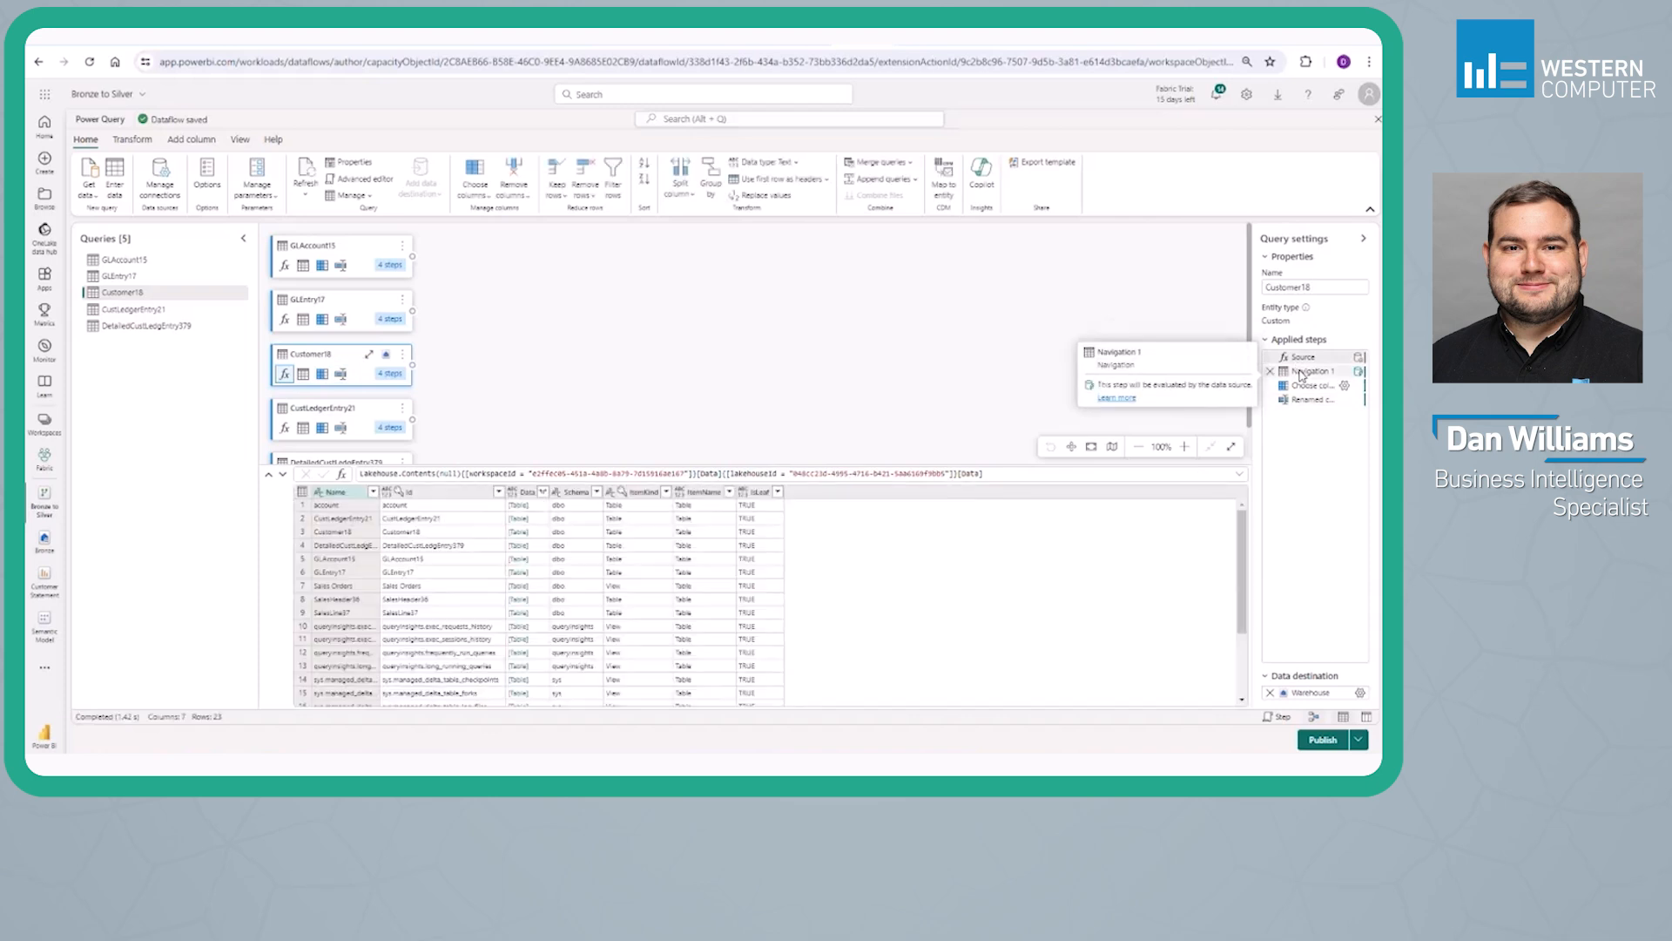
pyautogui.click(1301, 372)
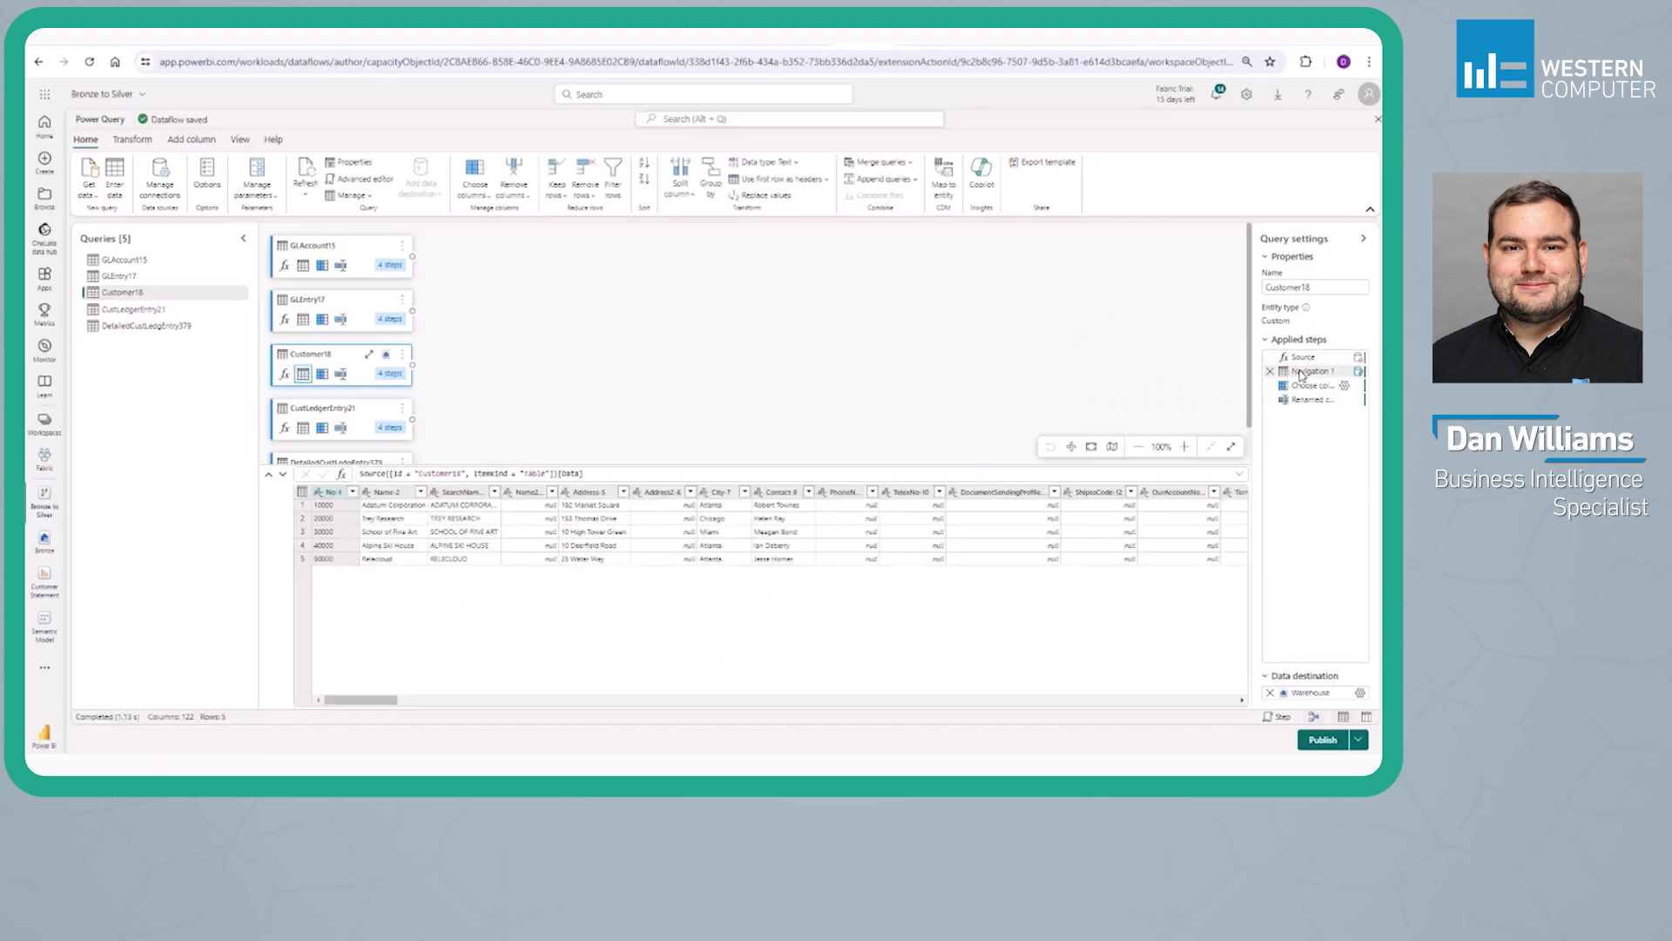
pyautogui.click(1307, 386)
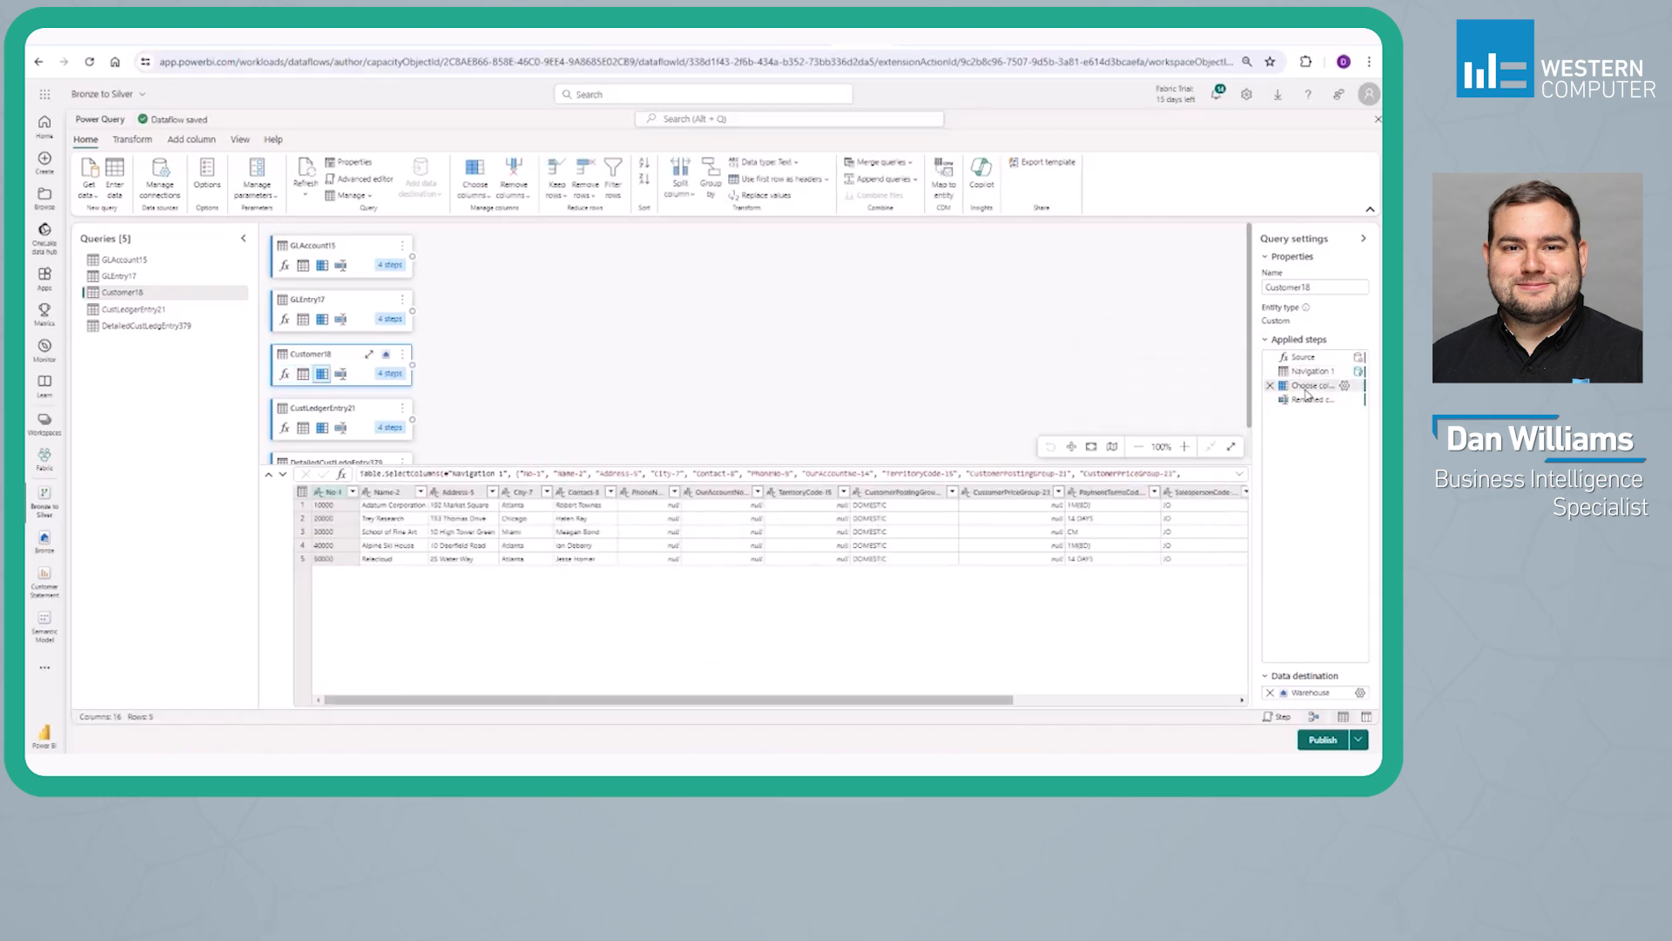
pyautogui.click(1306, 402)
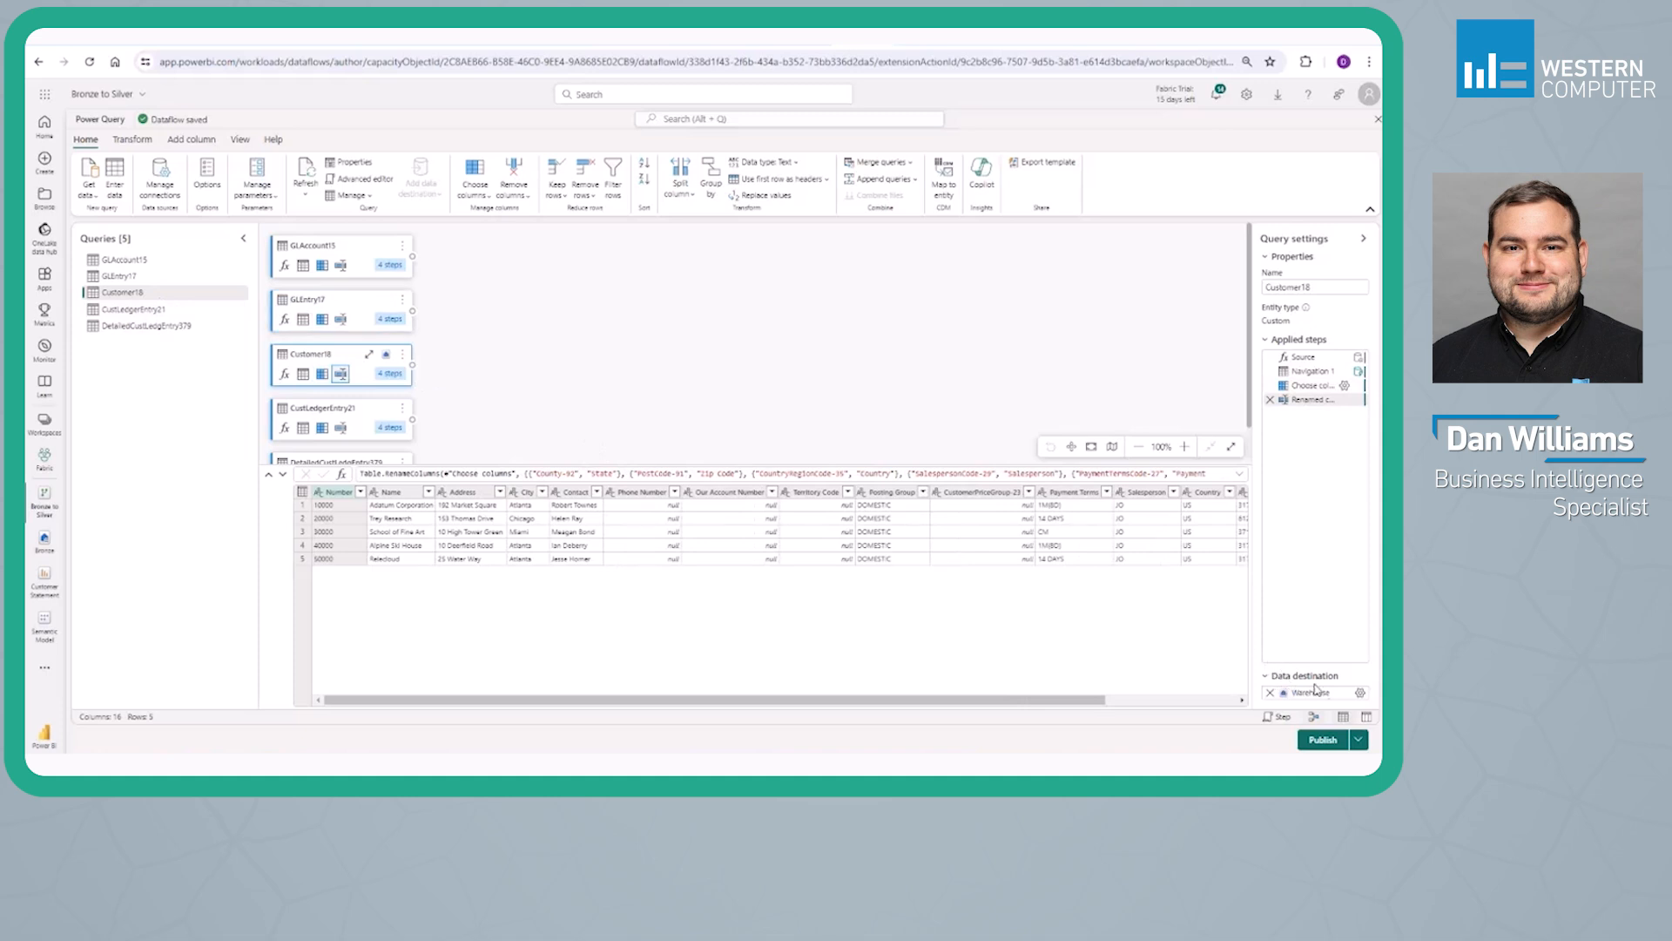
pyautogui.moveTo(1363, 697)
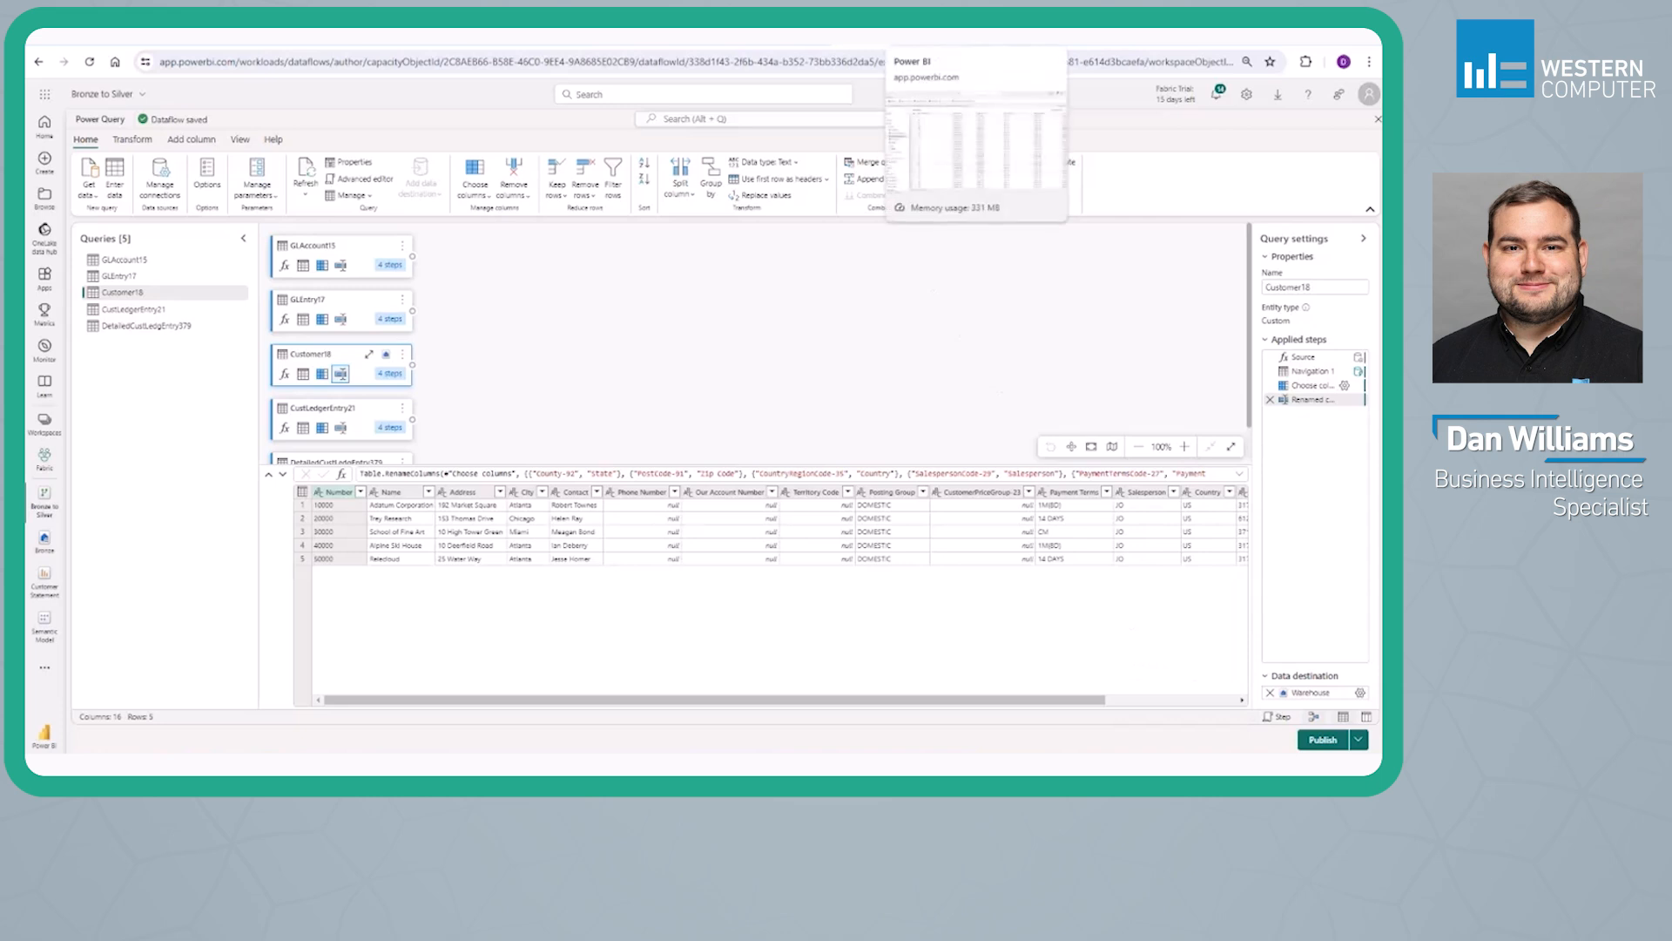
# Switch to the Silver warehouse and preview its Customer table
pyautogui.click(937, 38)
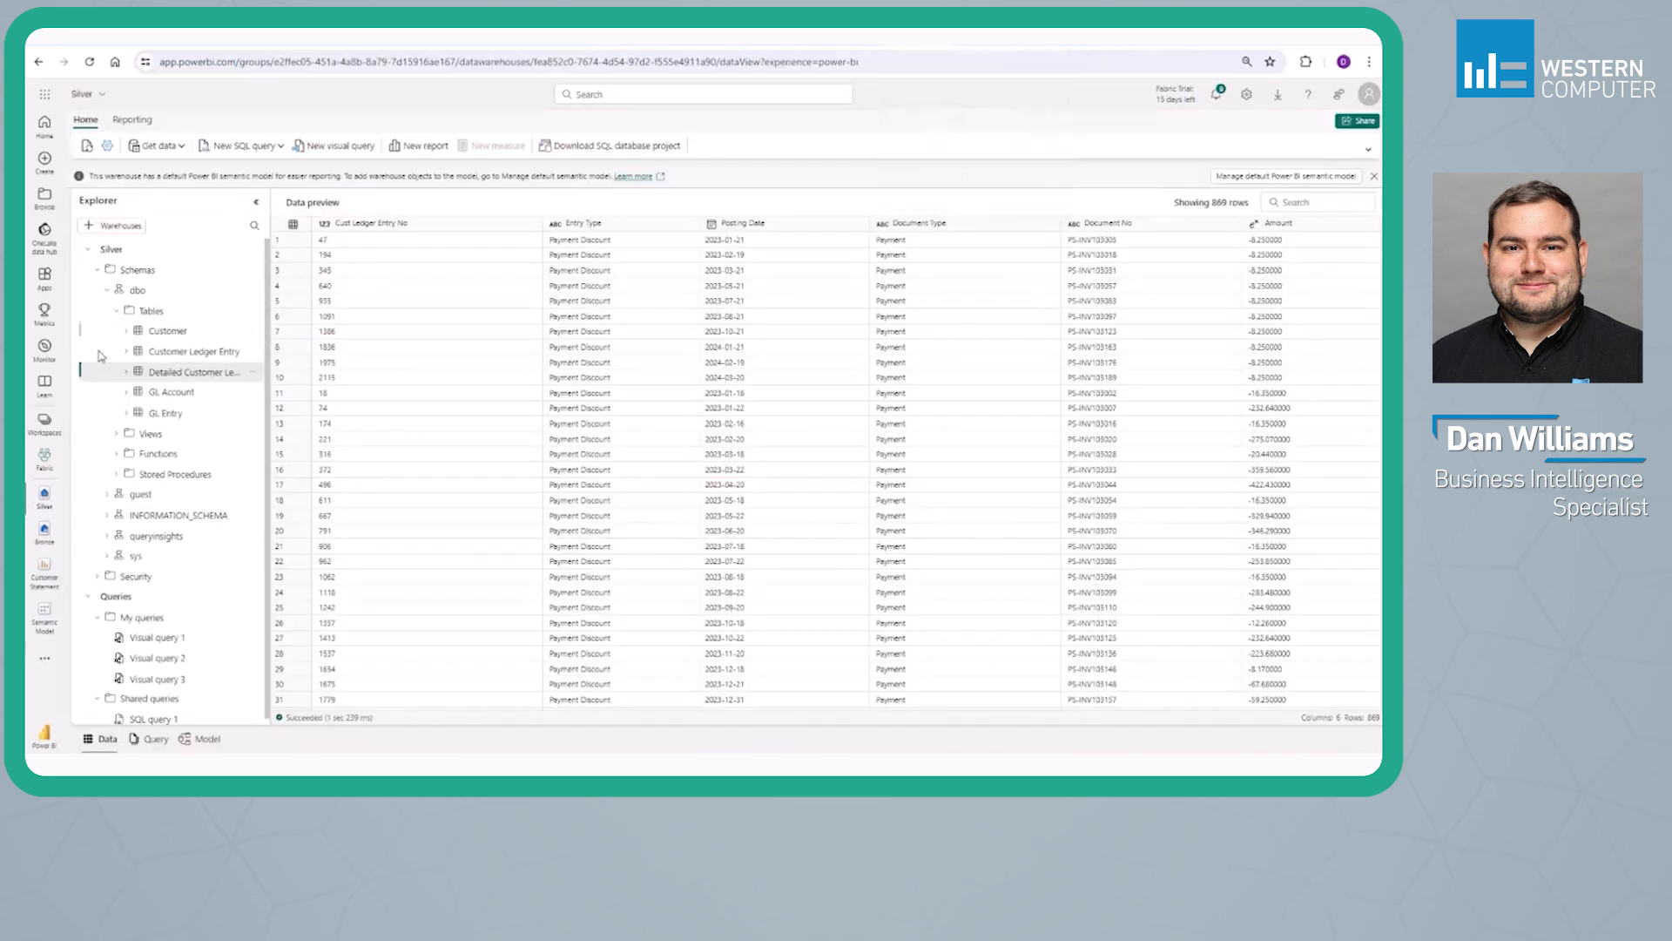
pyautogui.click(152, 334)
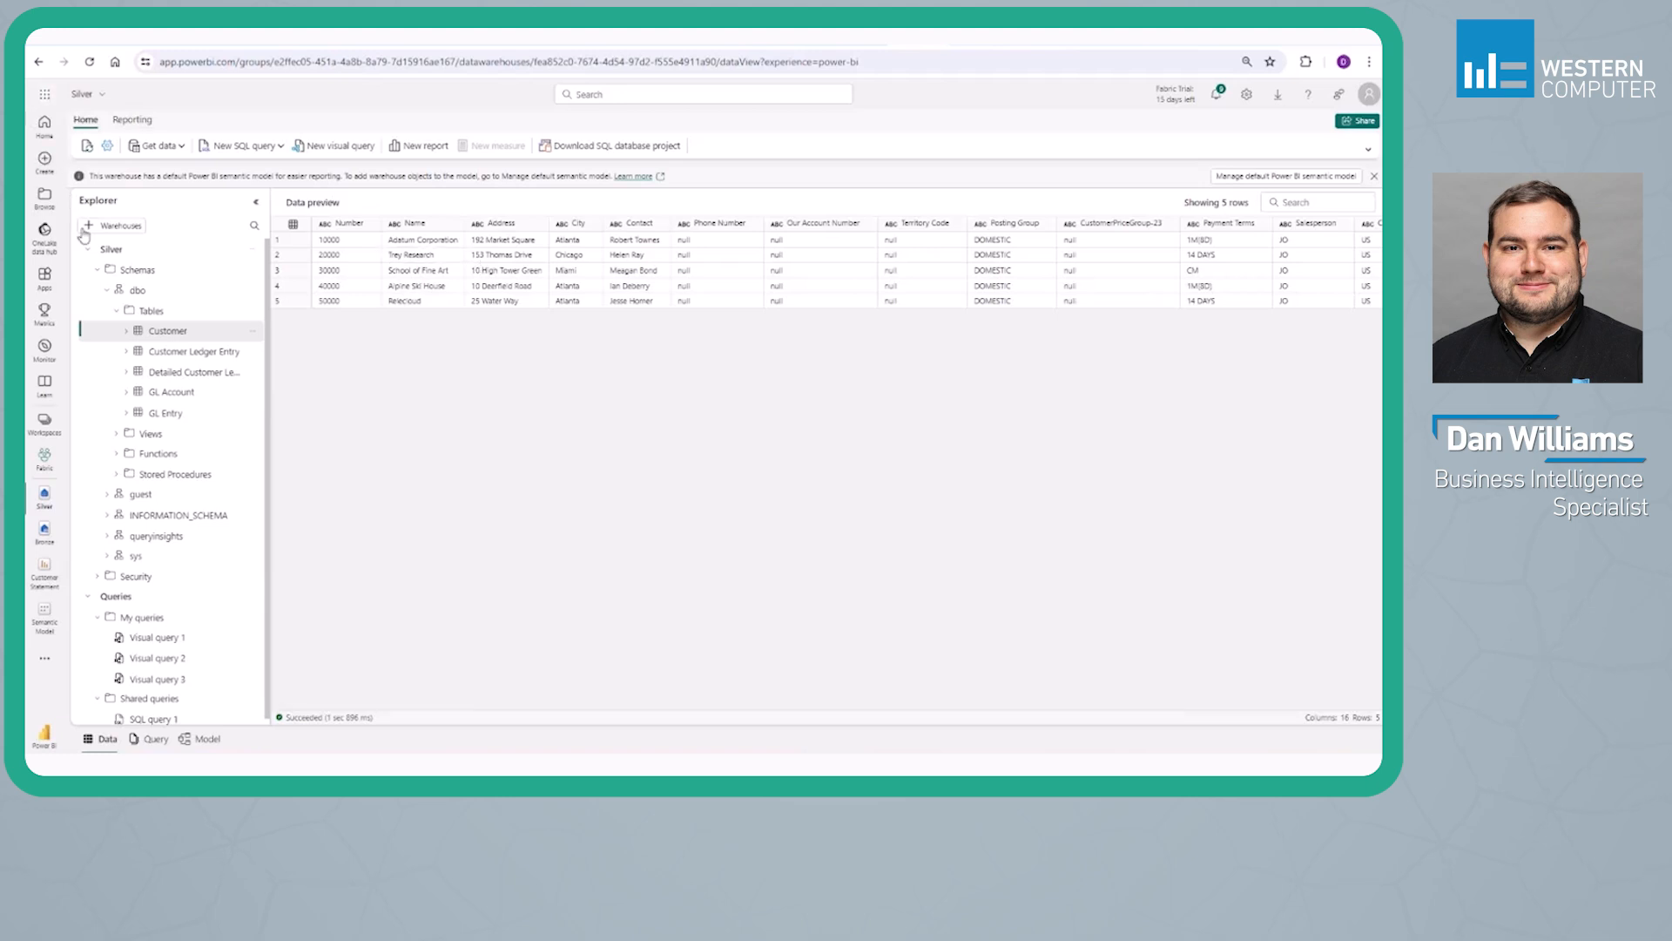
# Preview the Customer Ledger Entry and Detailed Customer Ledger Entry tables in the Silver warehouse
pyautogui.click(168, 356)
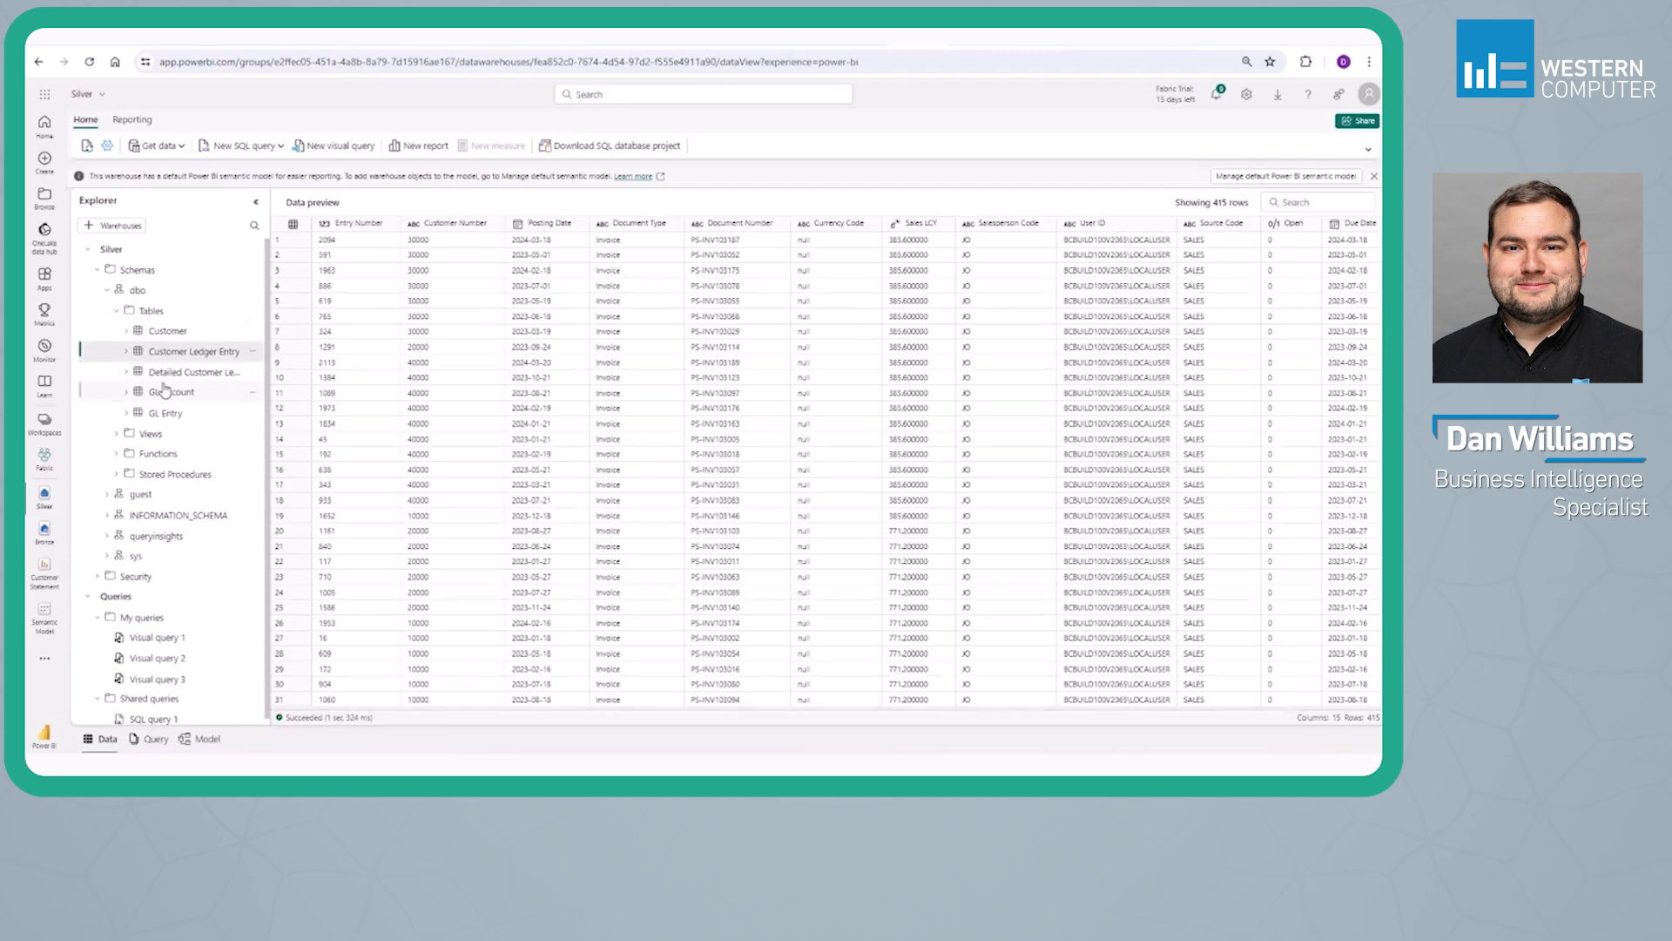
pyautogui.click(175, 375)
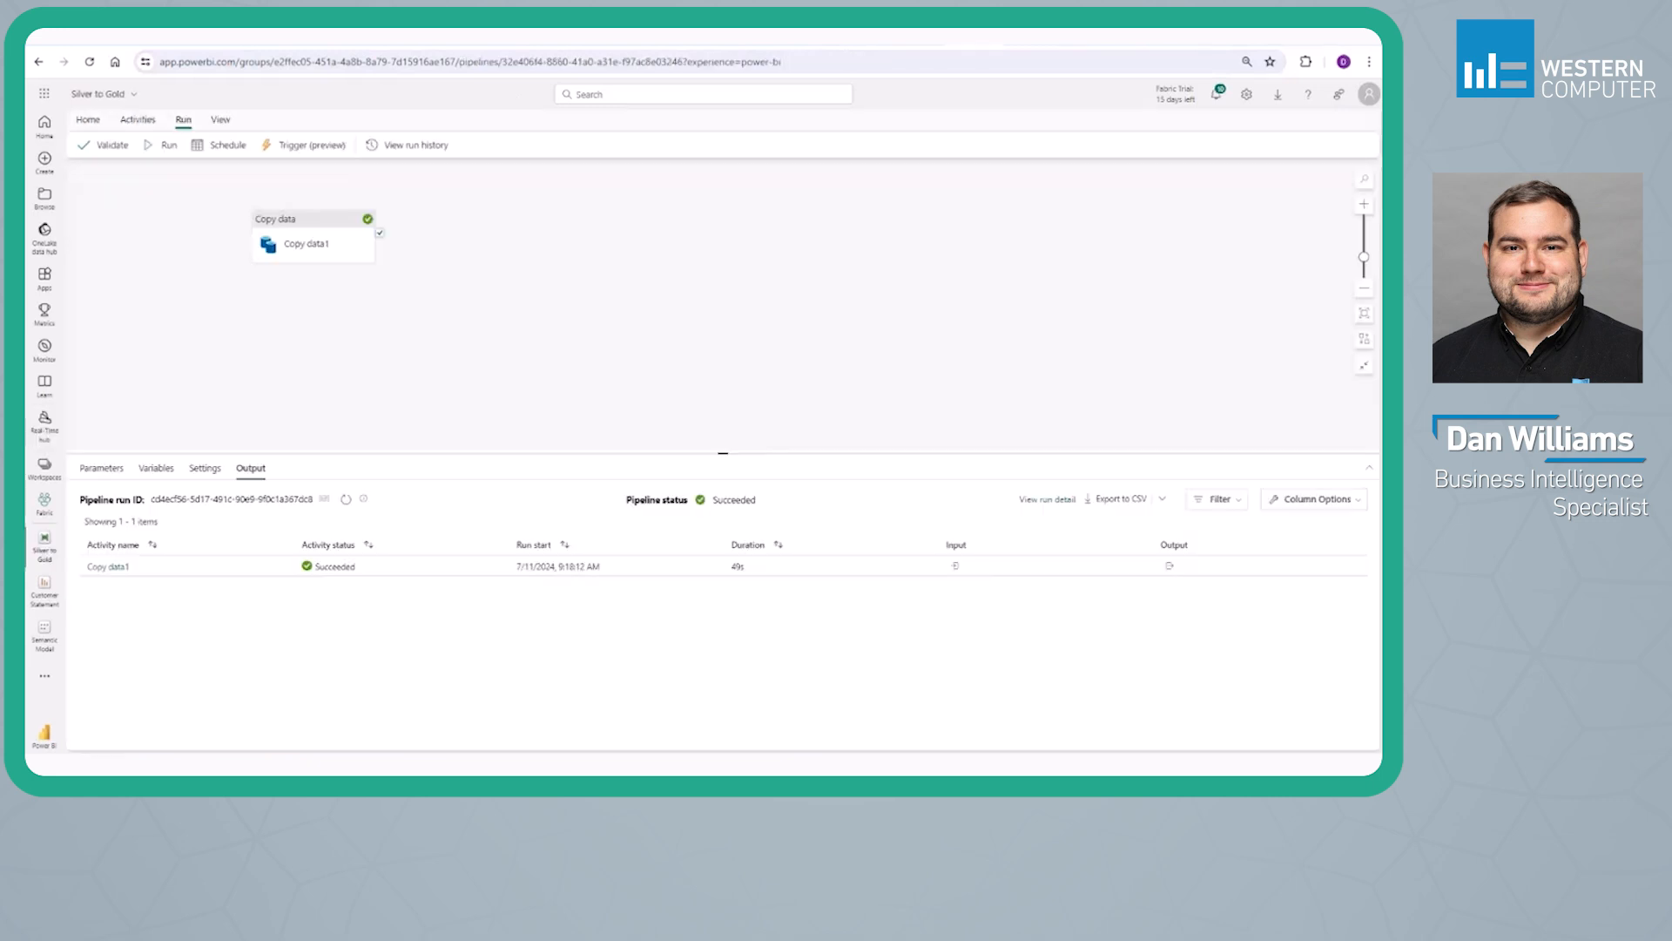
# Examine the Copy data1 activity's source and destination settings in the Silver to Gold pipeline, including the Query, Stored procedure and Table source options
pyautogui.click(267, 229)
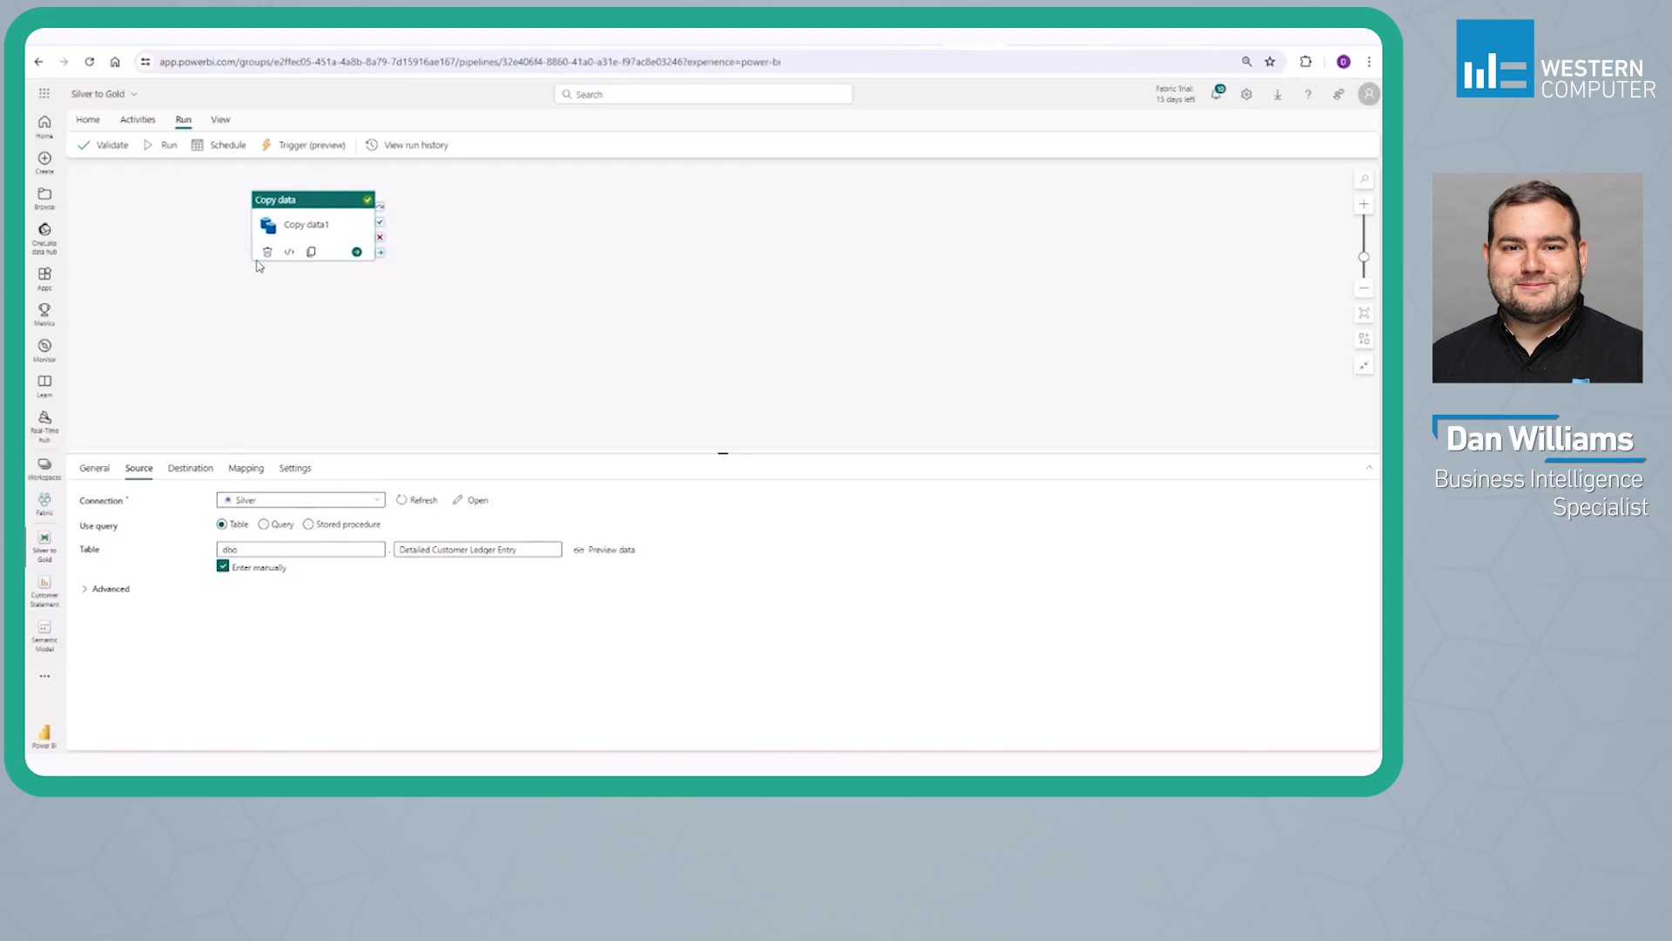
pyautogui.click(188, 469)
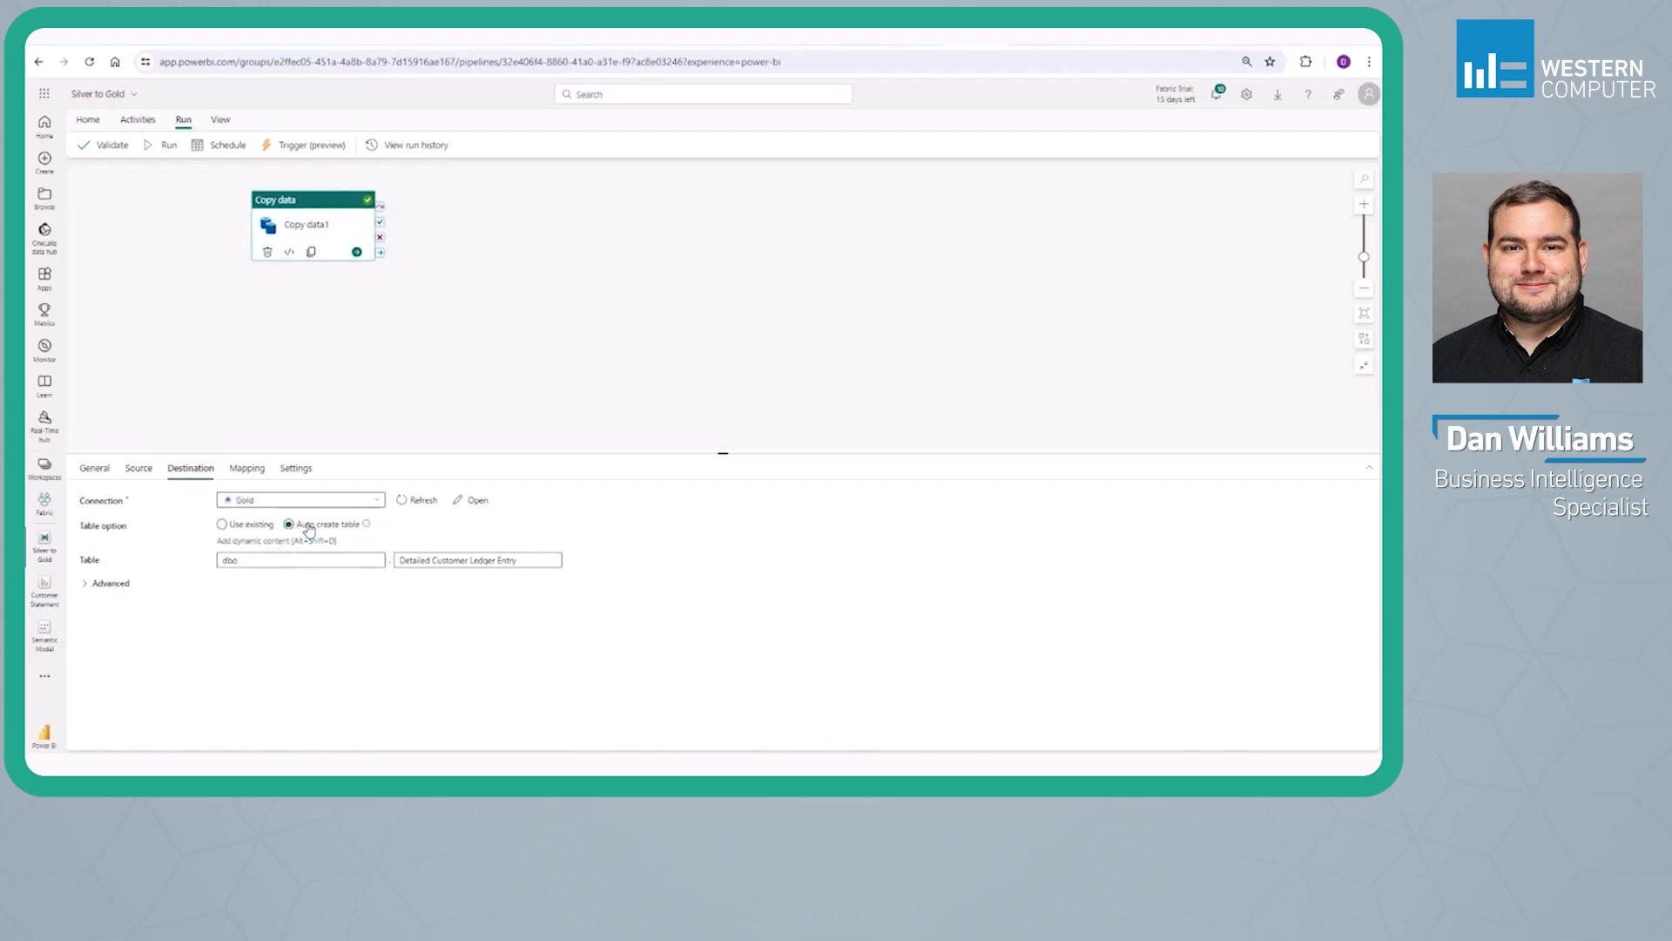
pyautogui.click(146, 469)
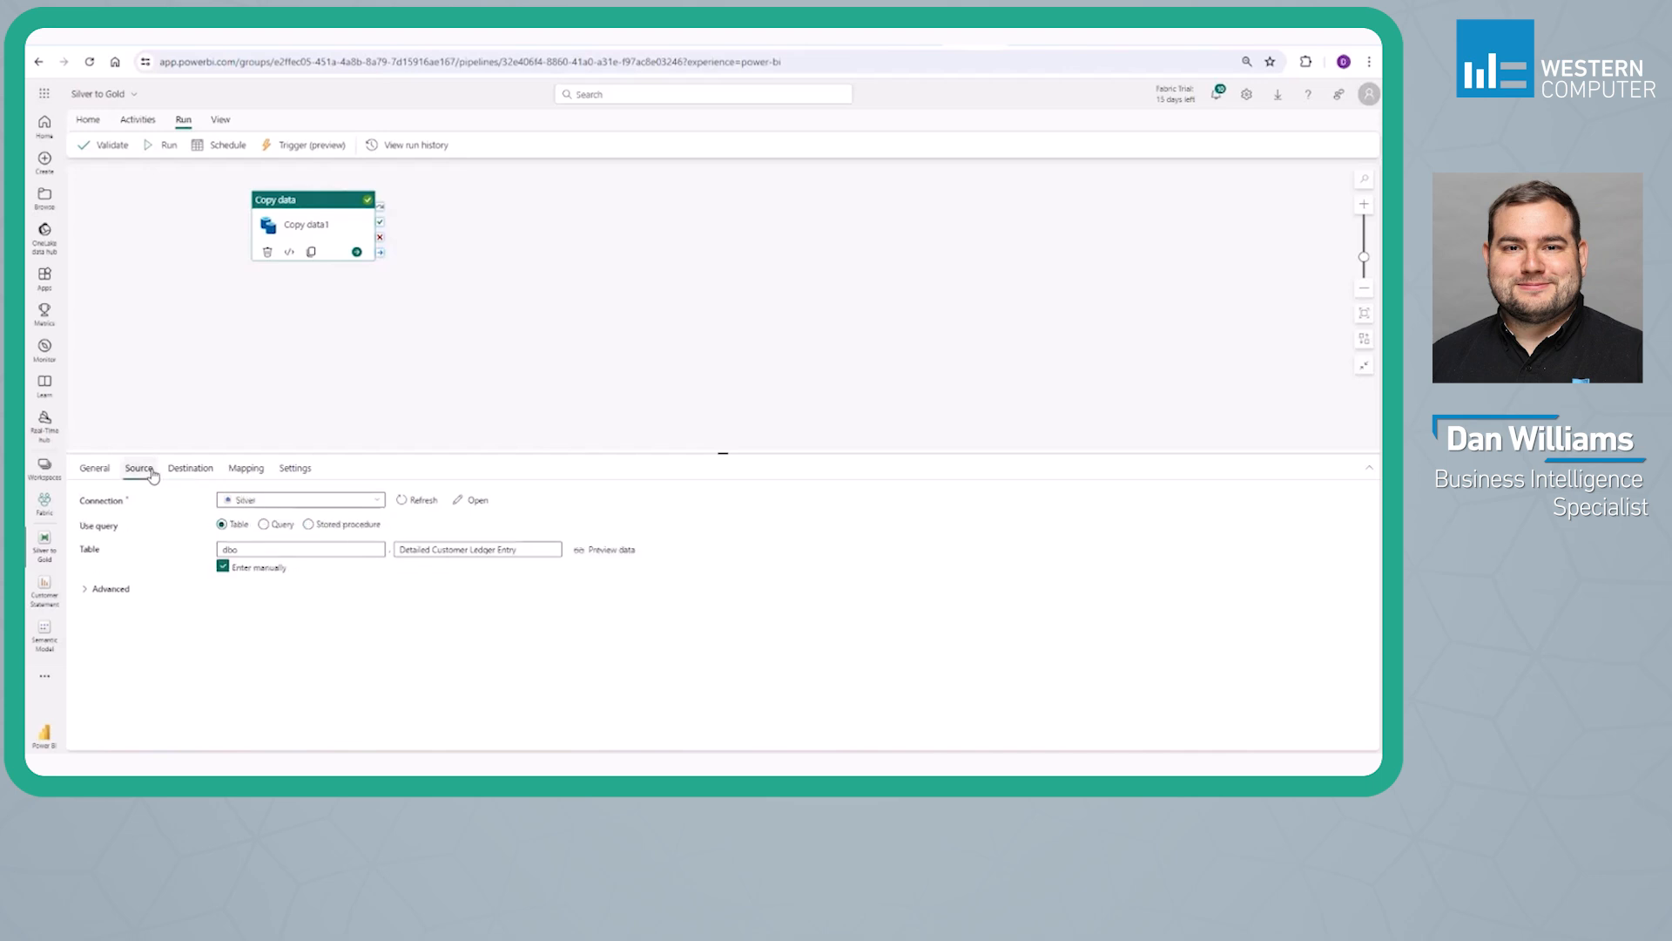
pyautogui.click(264, 525)
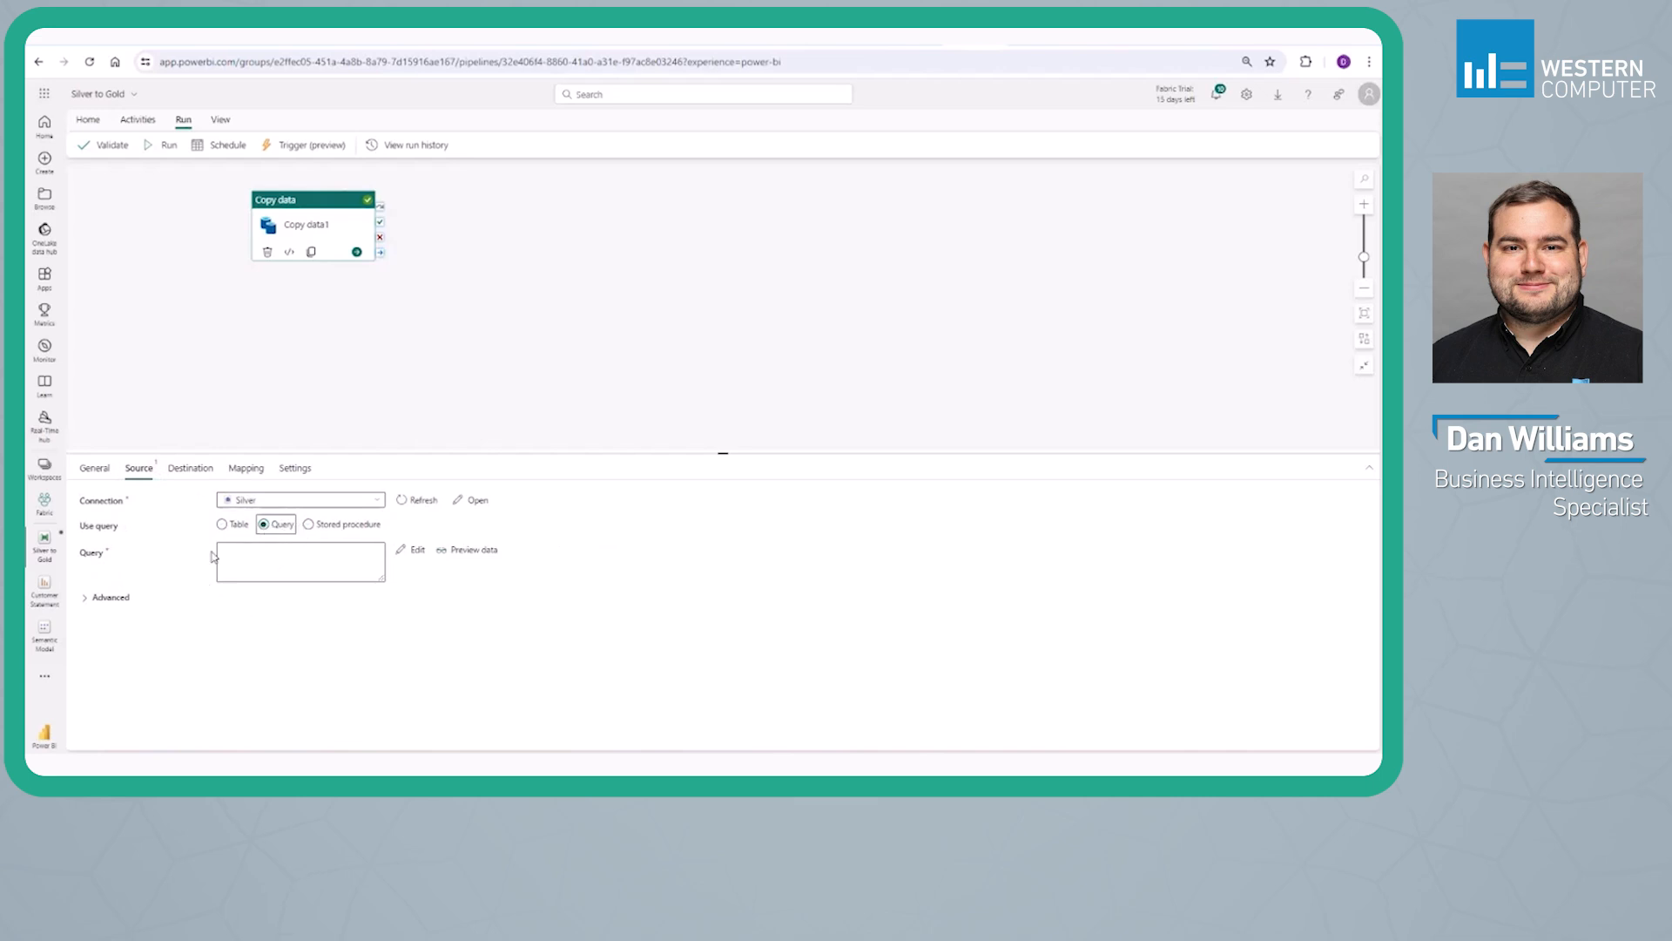
pyautogui.click(315, 525)
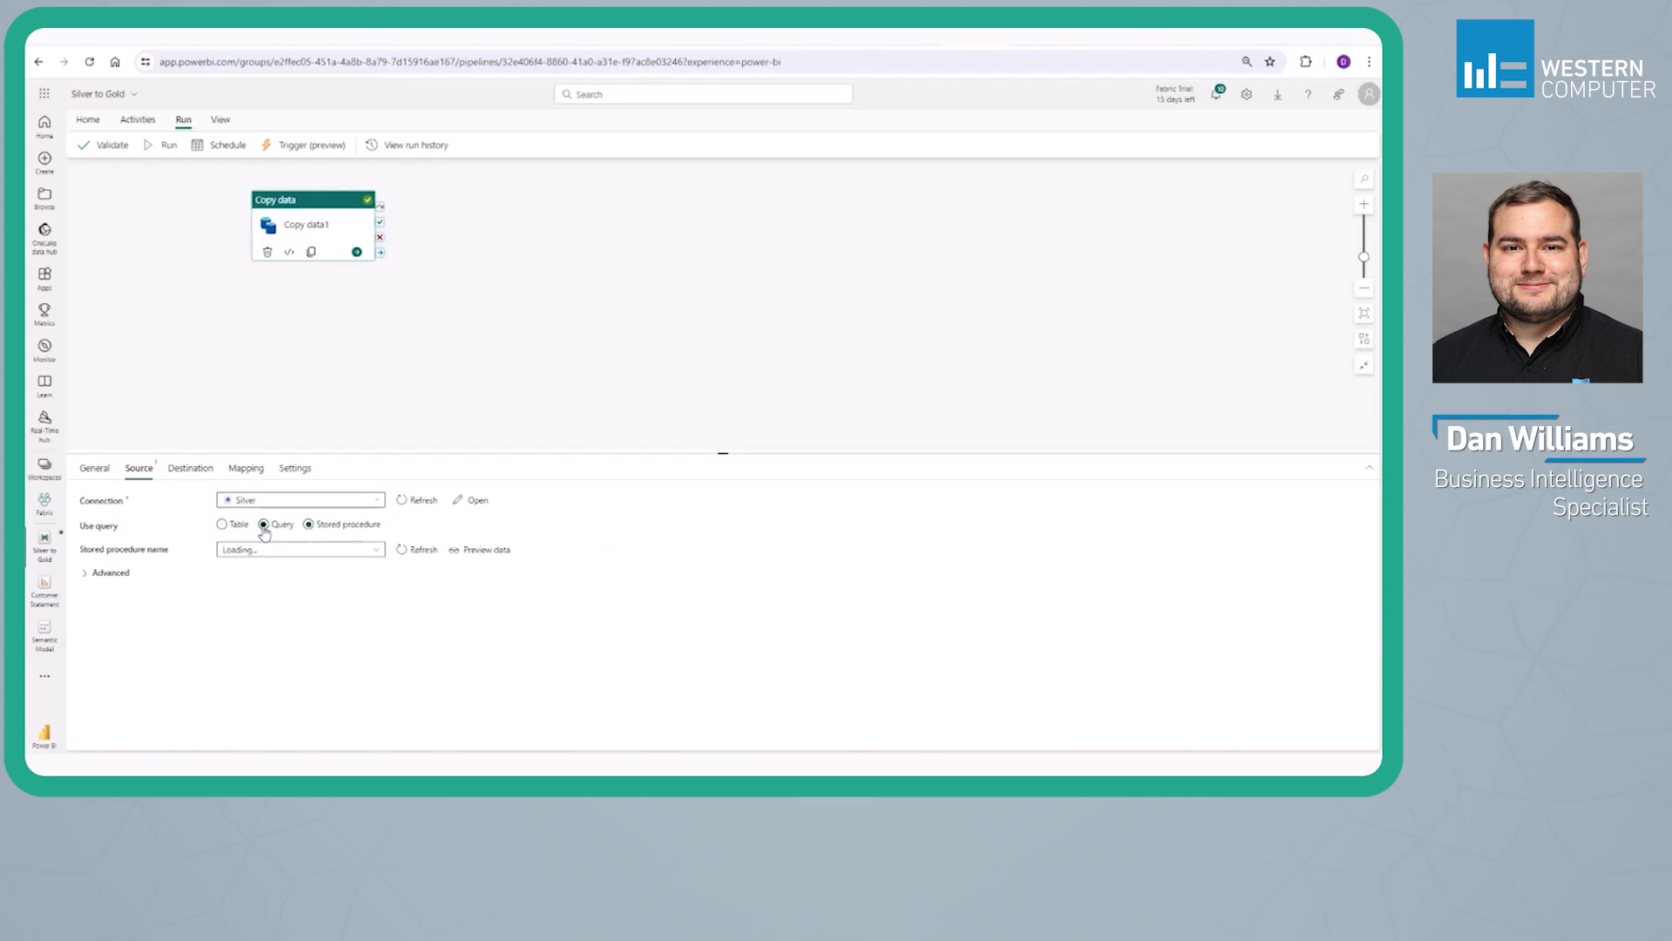
pyautogui.click(234, 526)
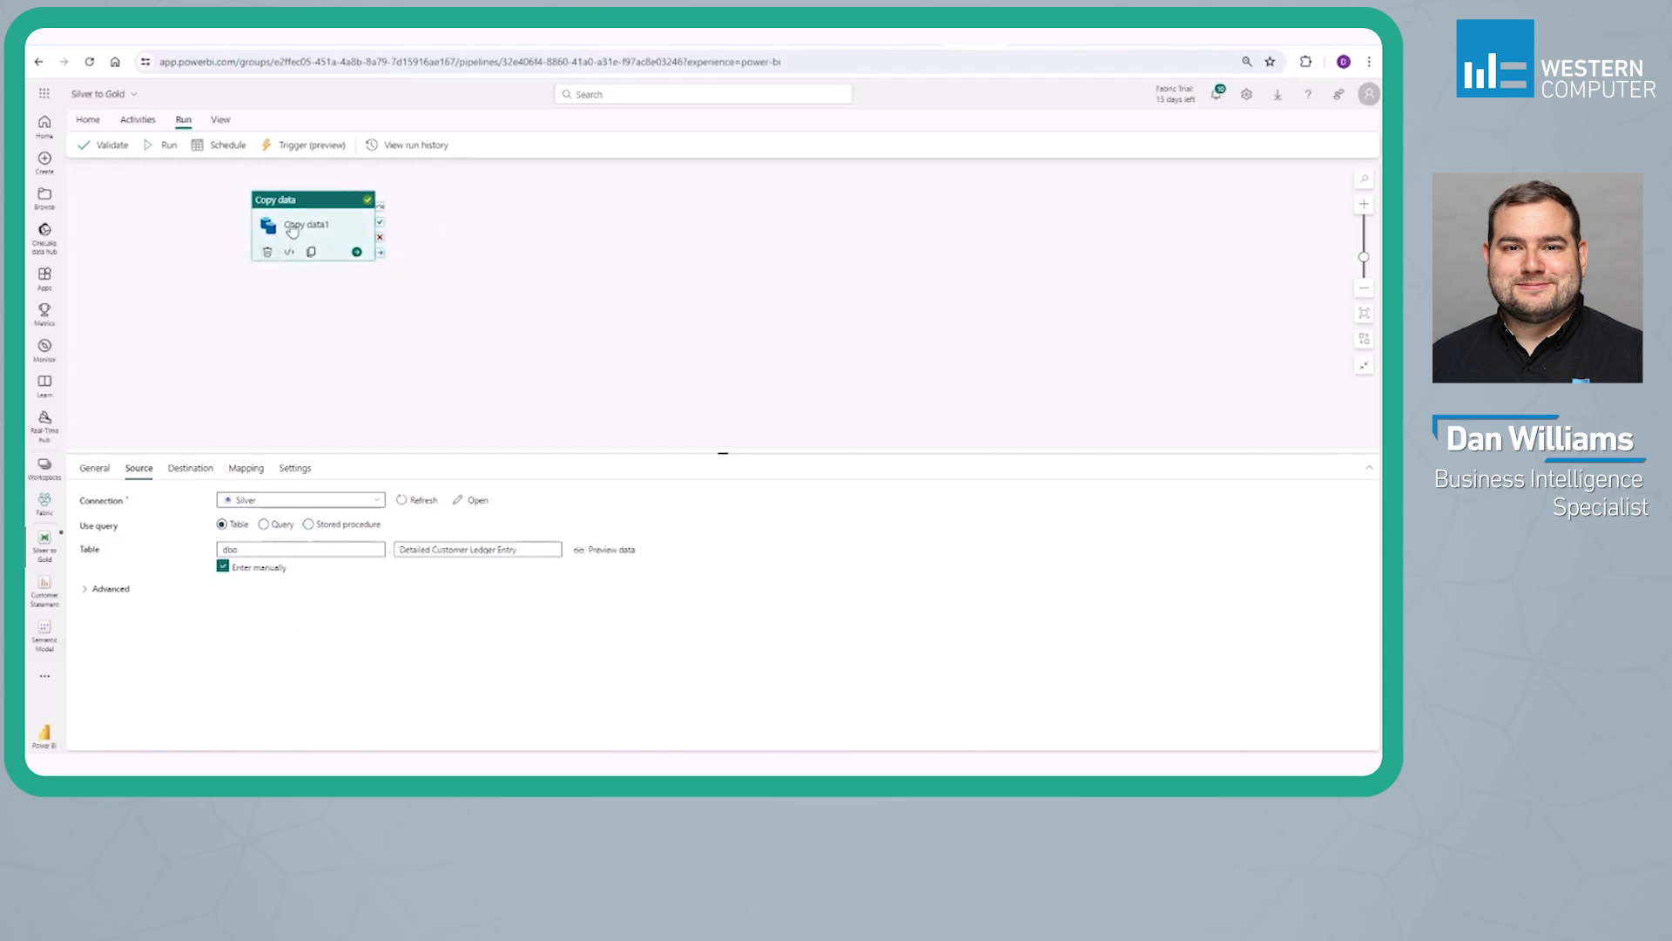
# Run the Silver to Gold pipeline and refresh its run status
pyautogui.click(165, 144)
pyautogui.click(690, 464)
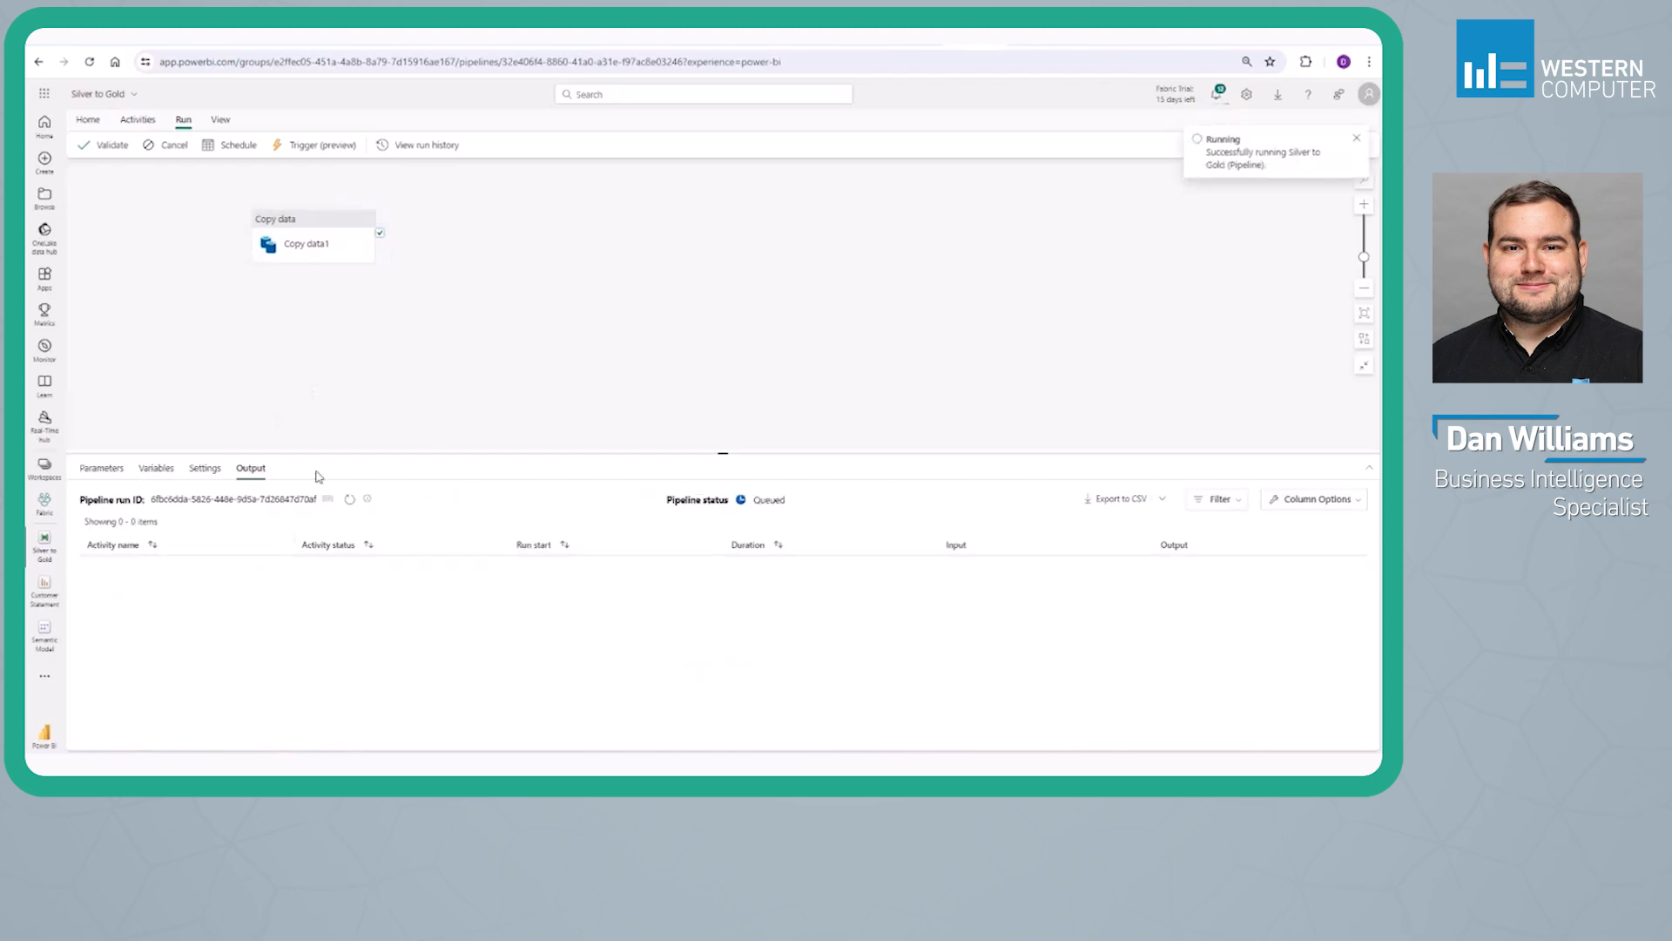
pyautogui.click(350, 501)
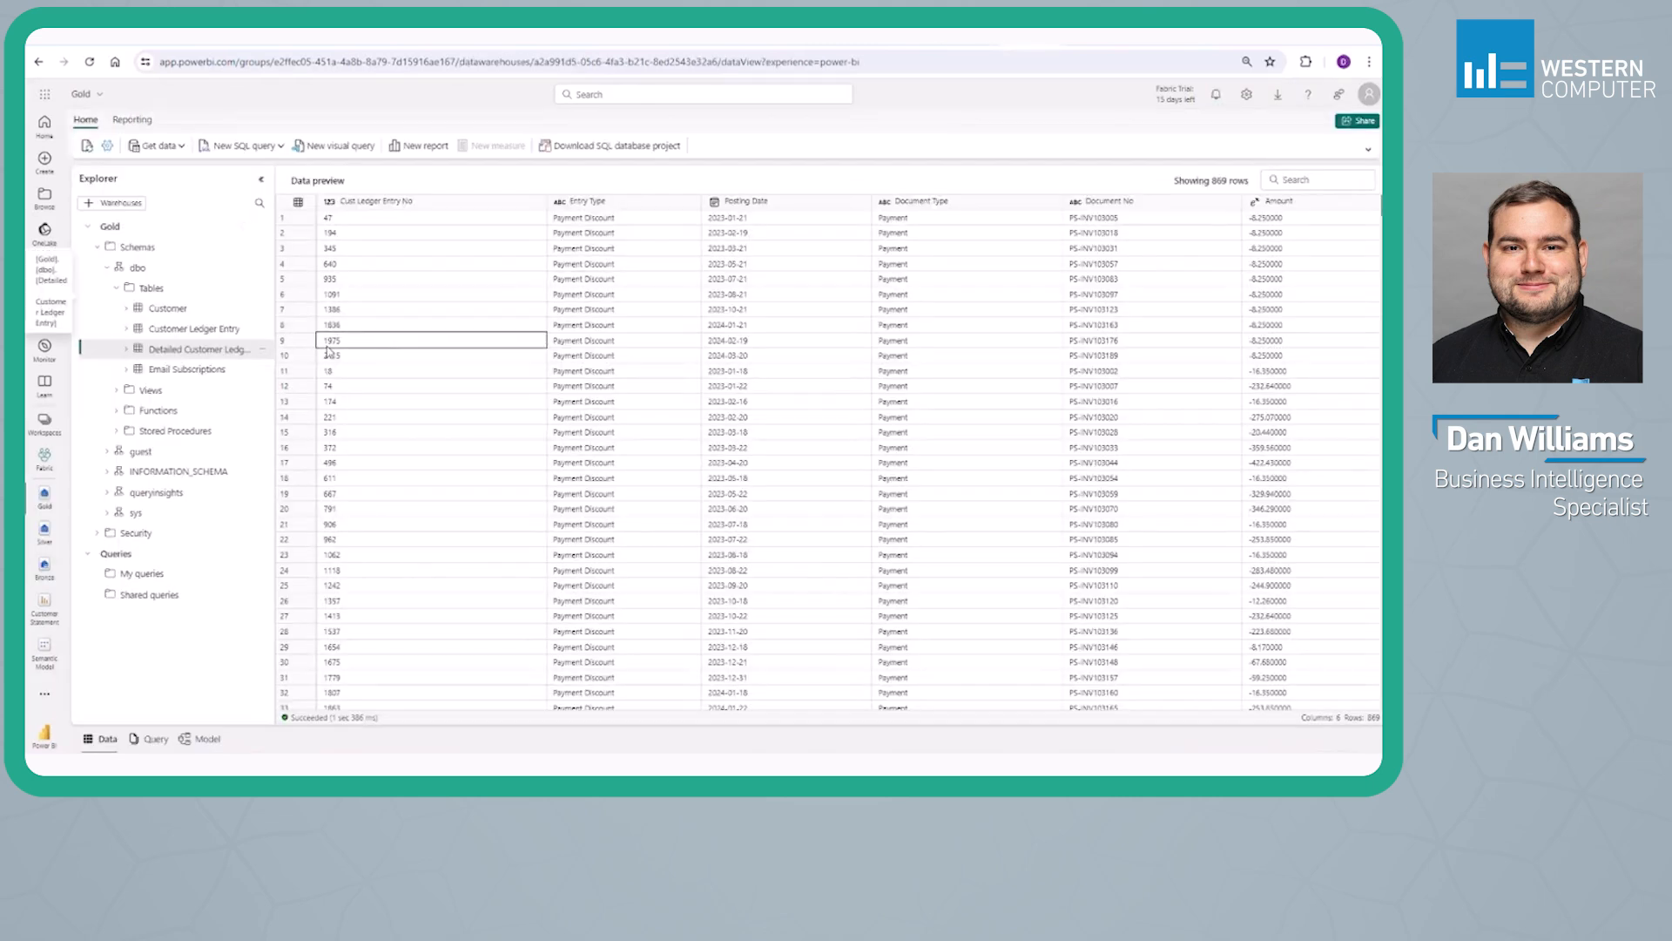
# Preview the Gold warehouse's Customer, Customer Ledger Entry, Detailed Customer Ledger Entry and Email Subscriptions tables
pyautogui.click(200, 309)
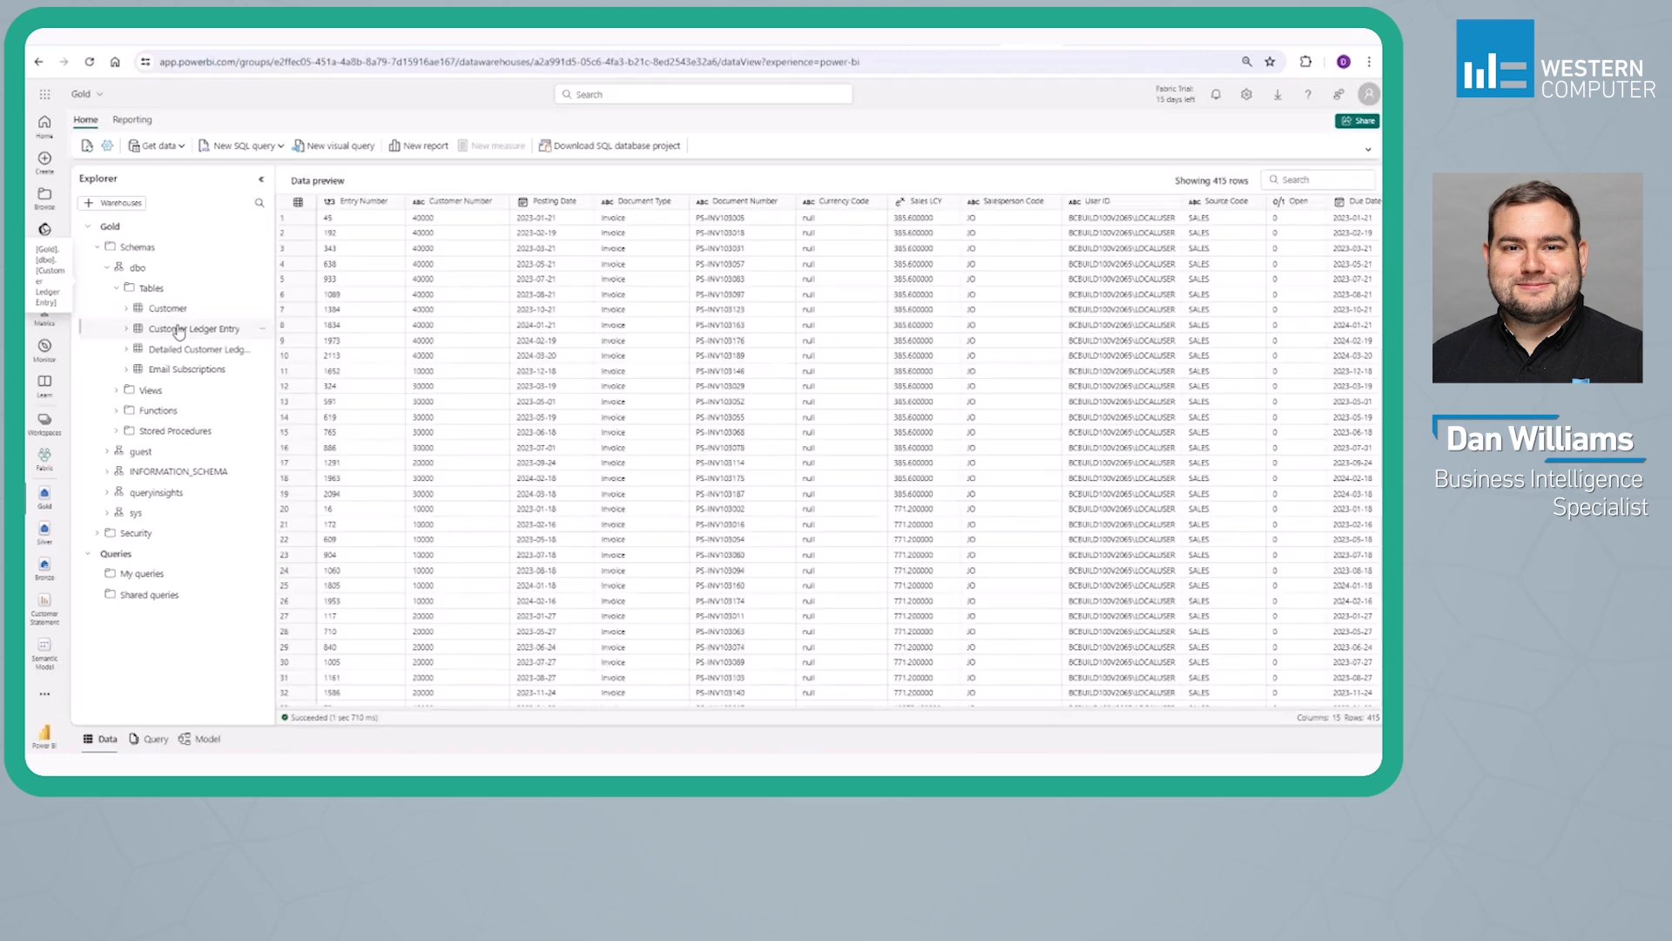
pyautogui.click(174, 350)
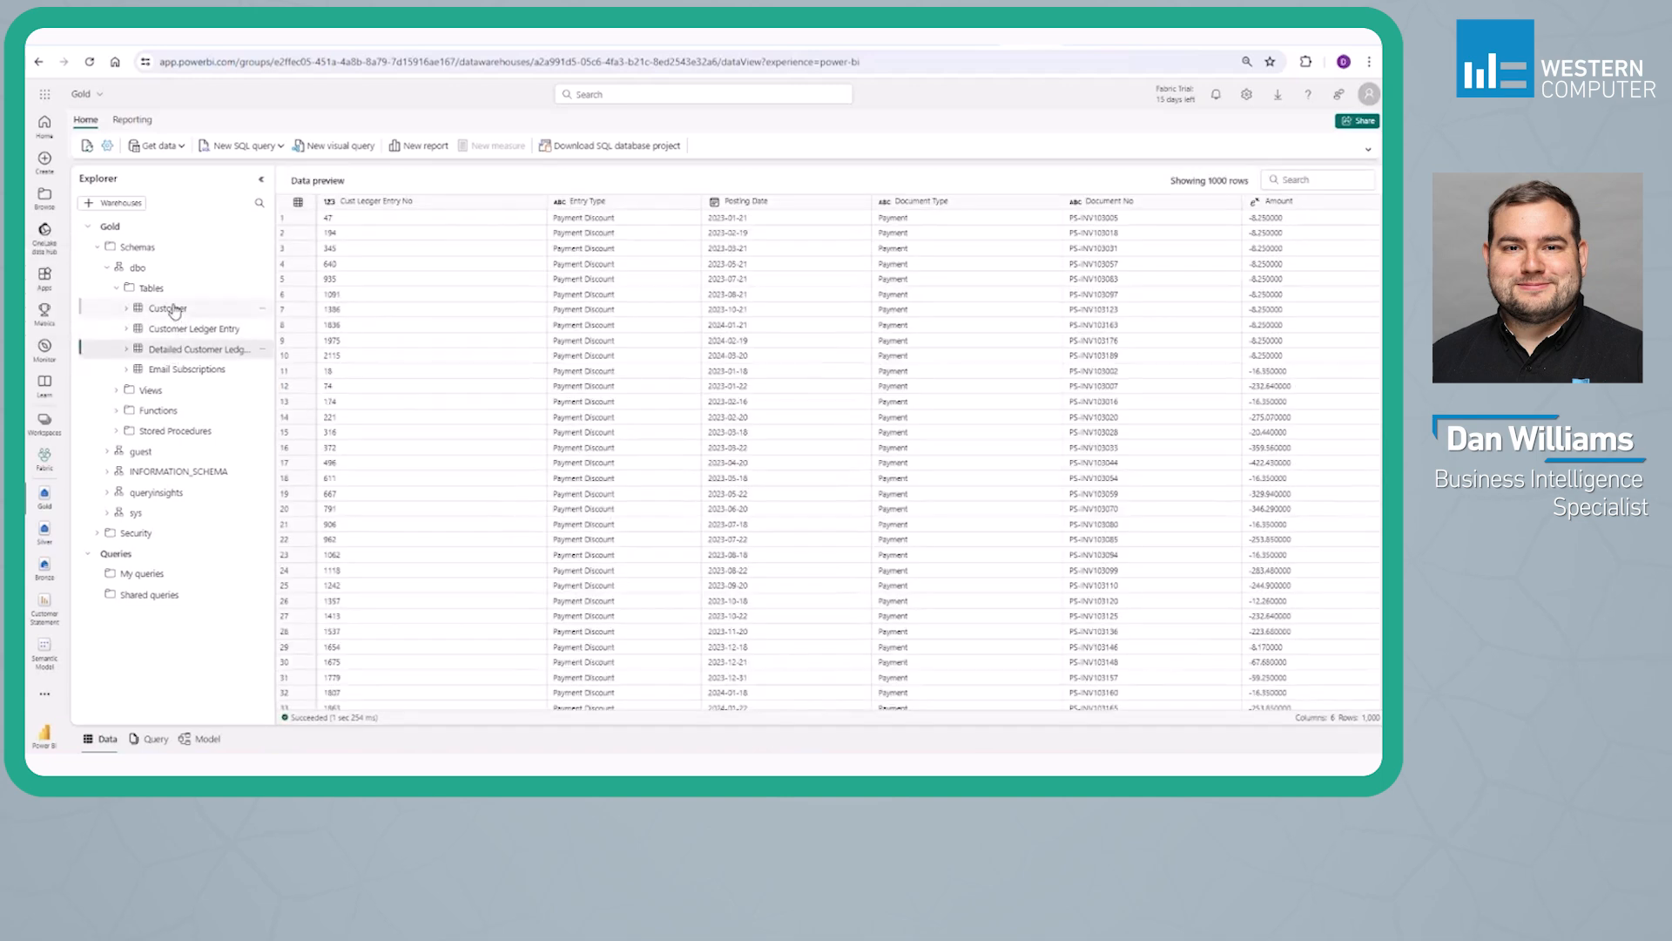
pyautogui.click(174, 311)
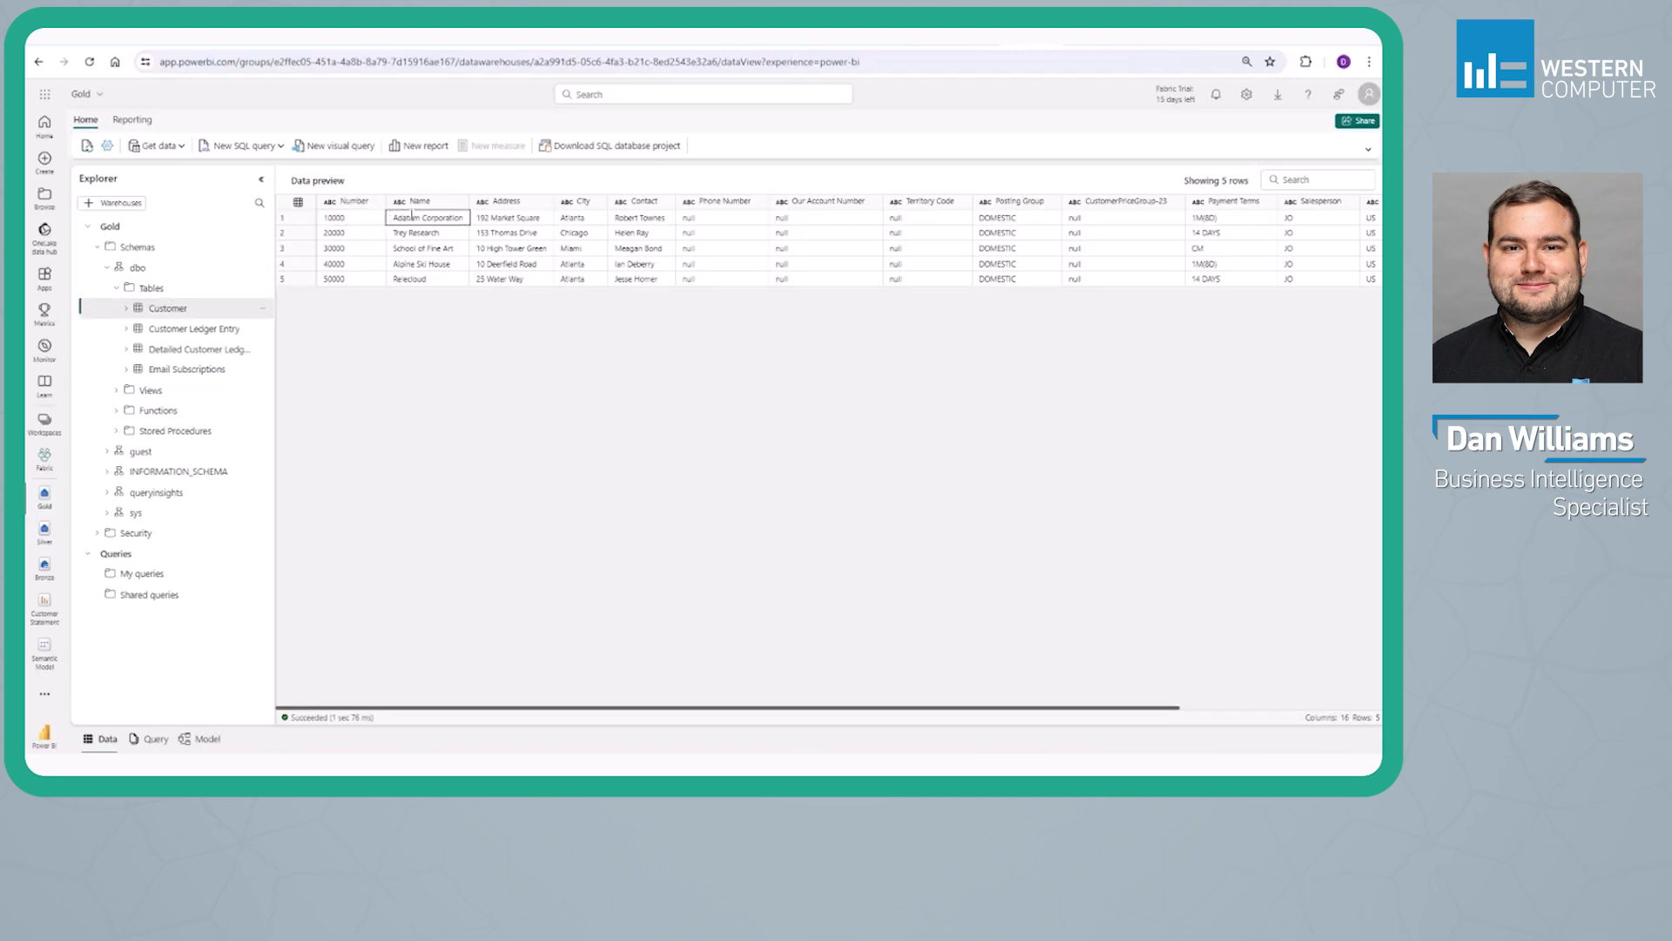
pyautogui.click(179, 372)
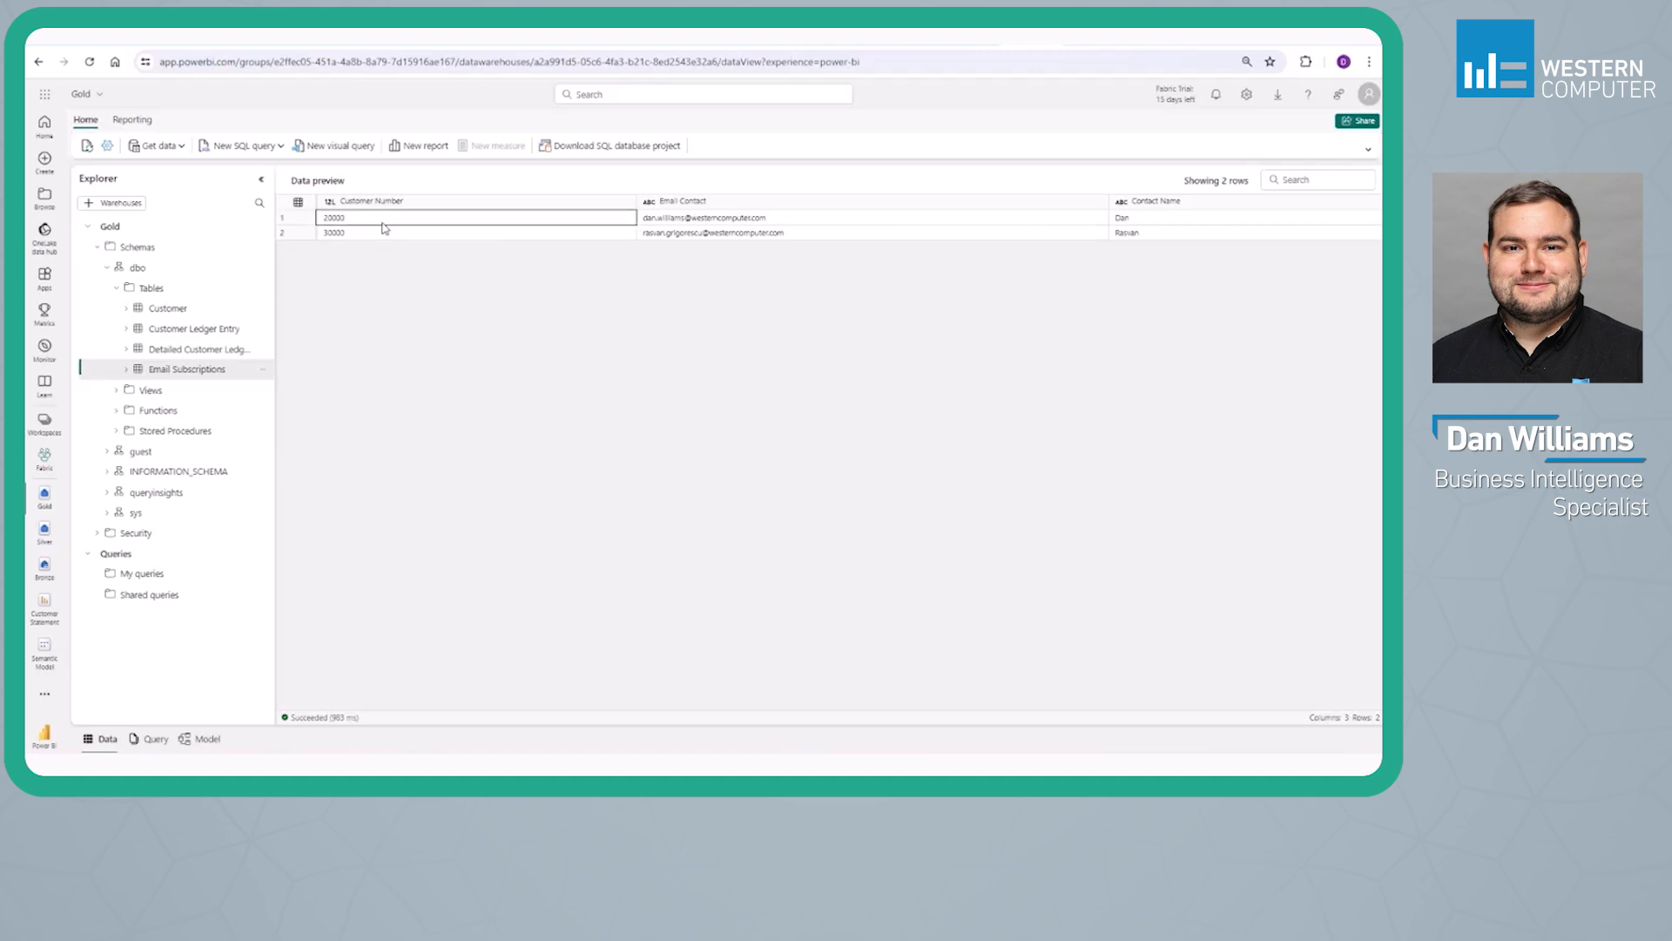
pyautogui.click(662, 219)
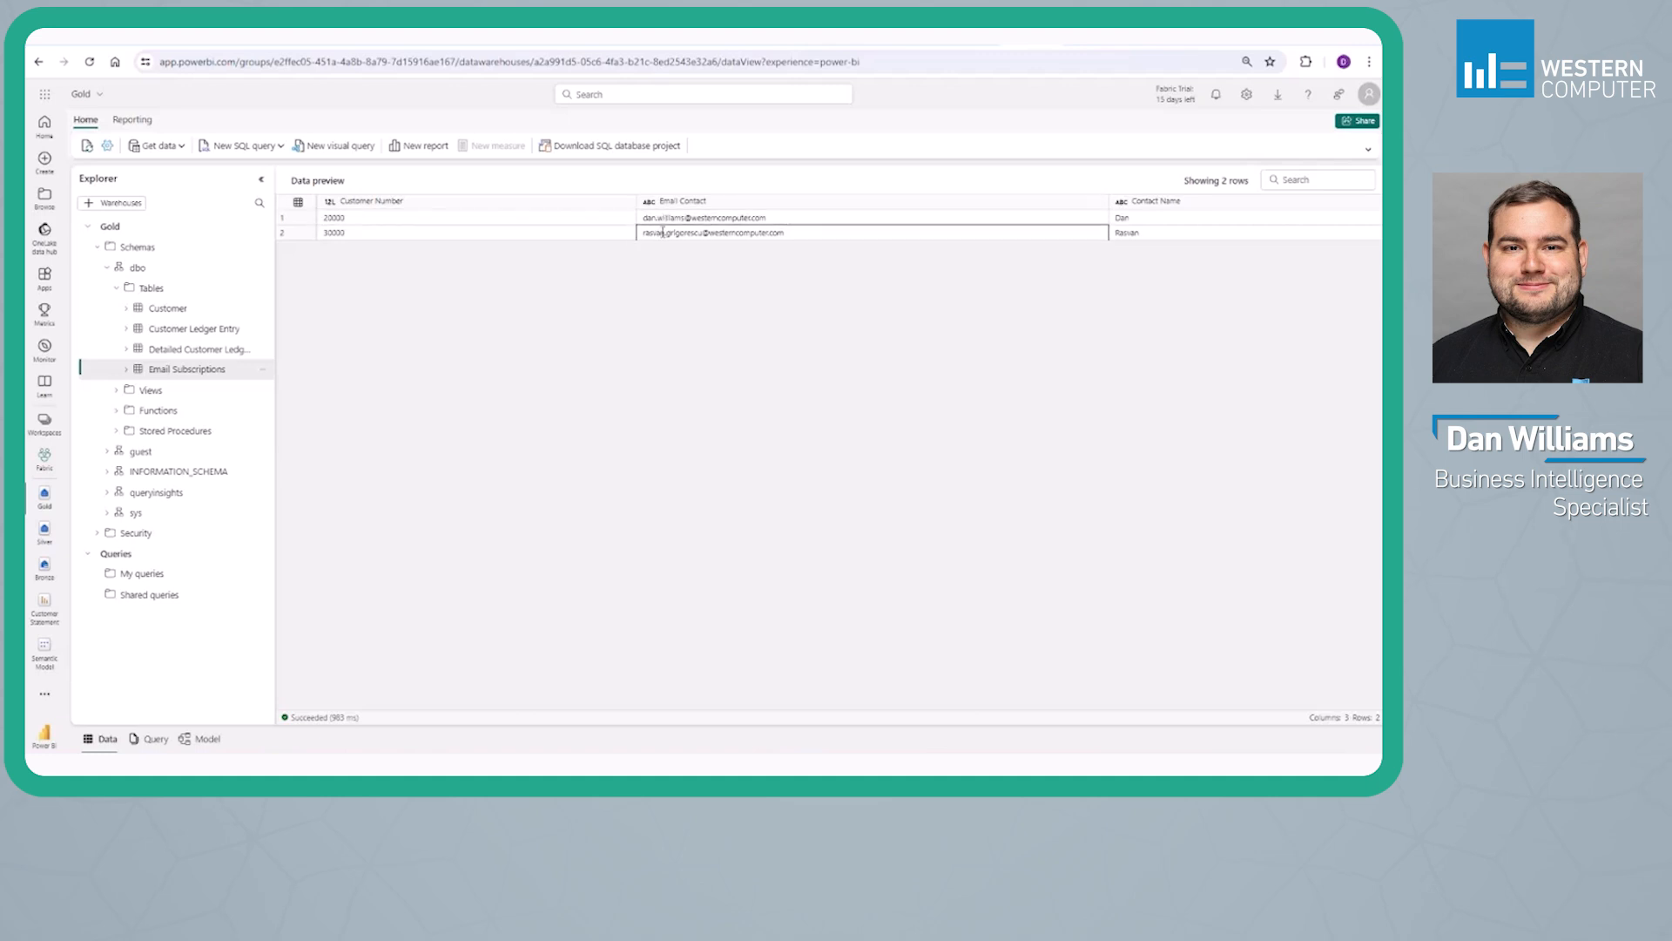
pyautogui.click(209, 335)
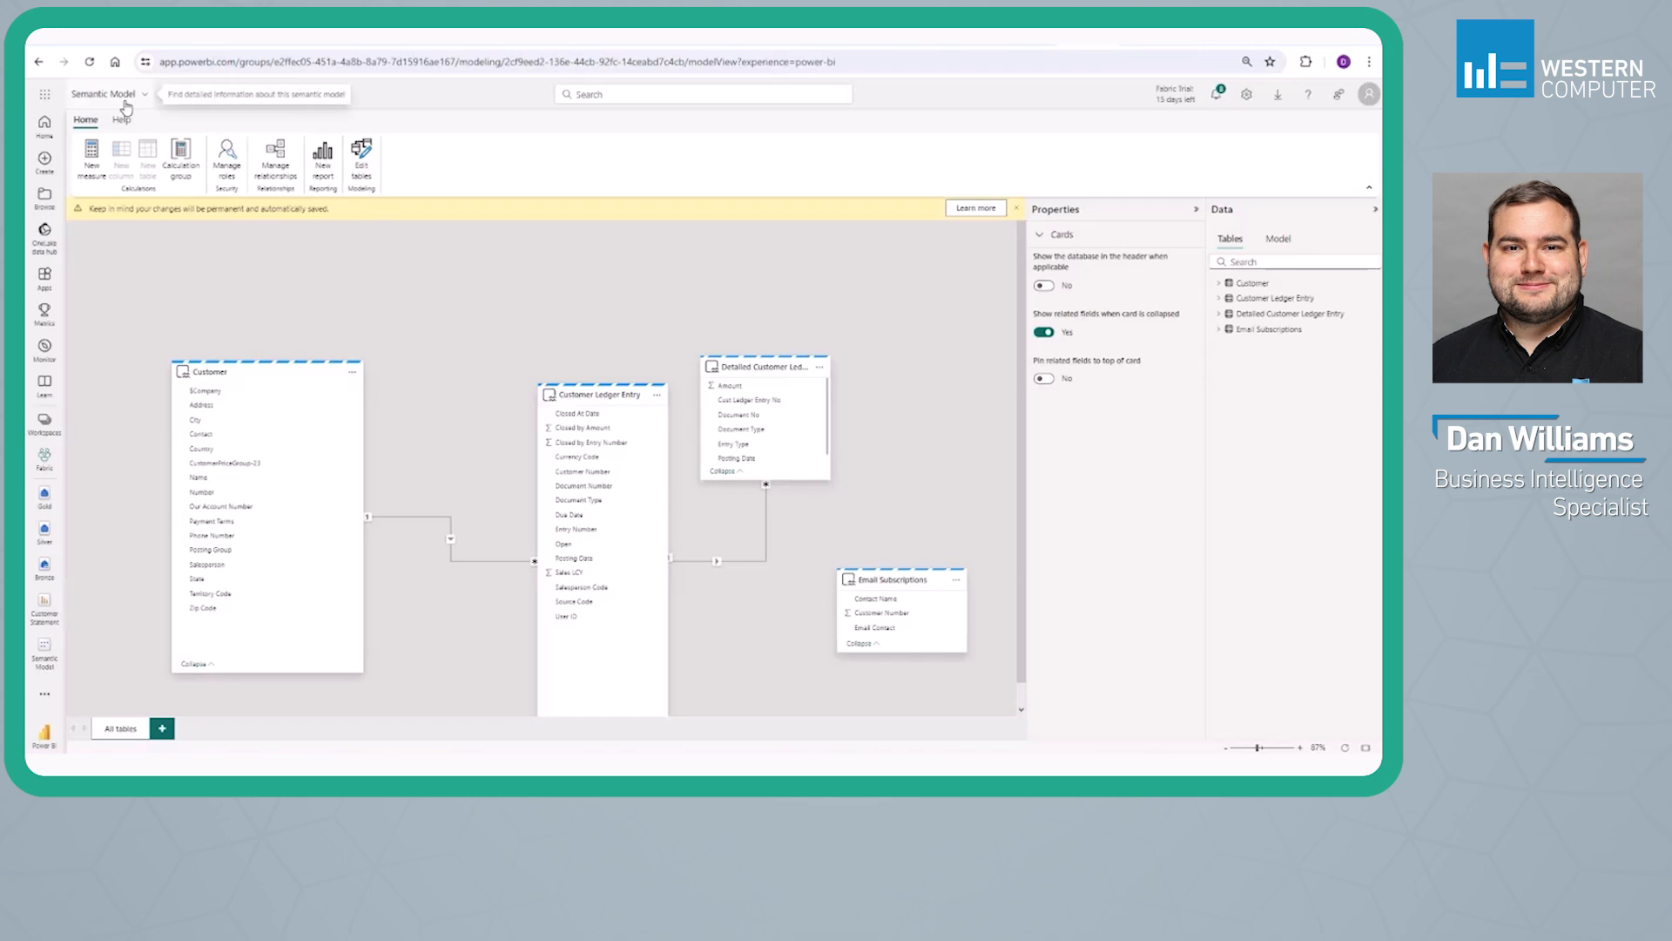
# Review which tables are included in the semantic model, leaving the selection dialog without changes
pyautogui.click(364, 161)
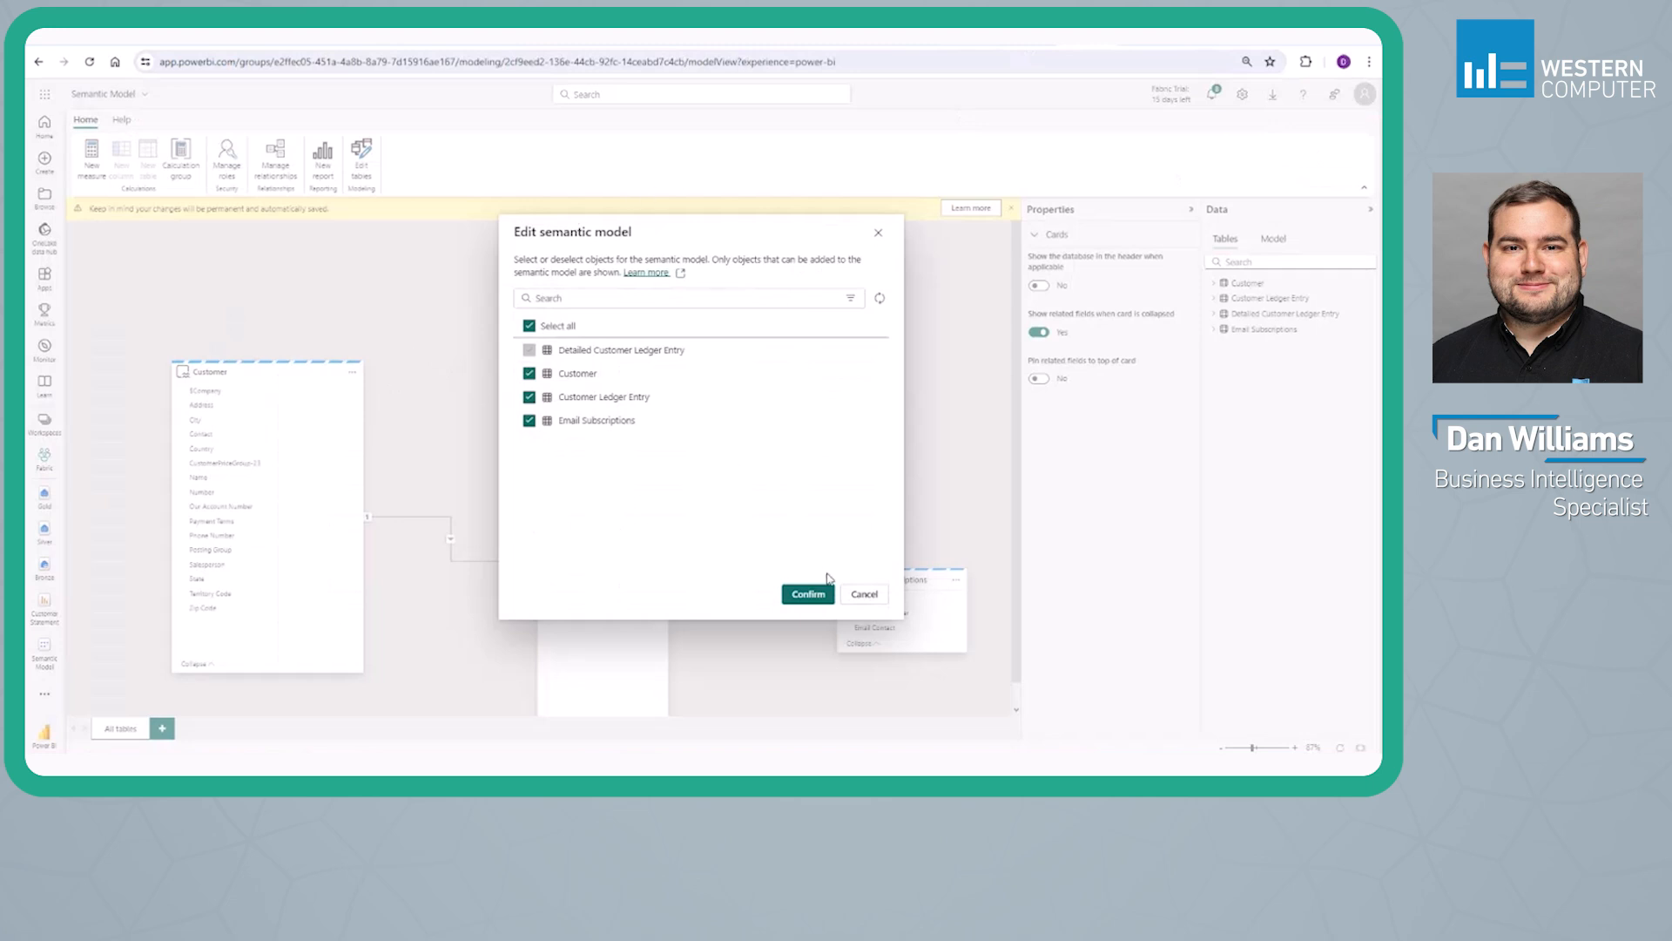
pyautogui.click(865, 594)
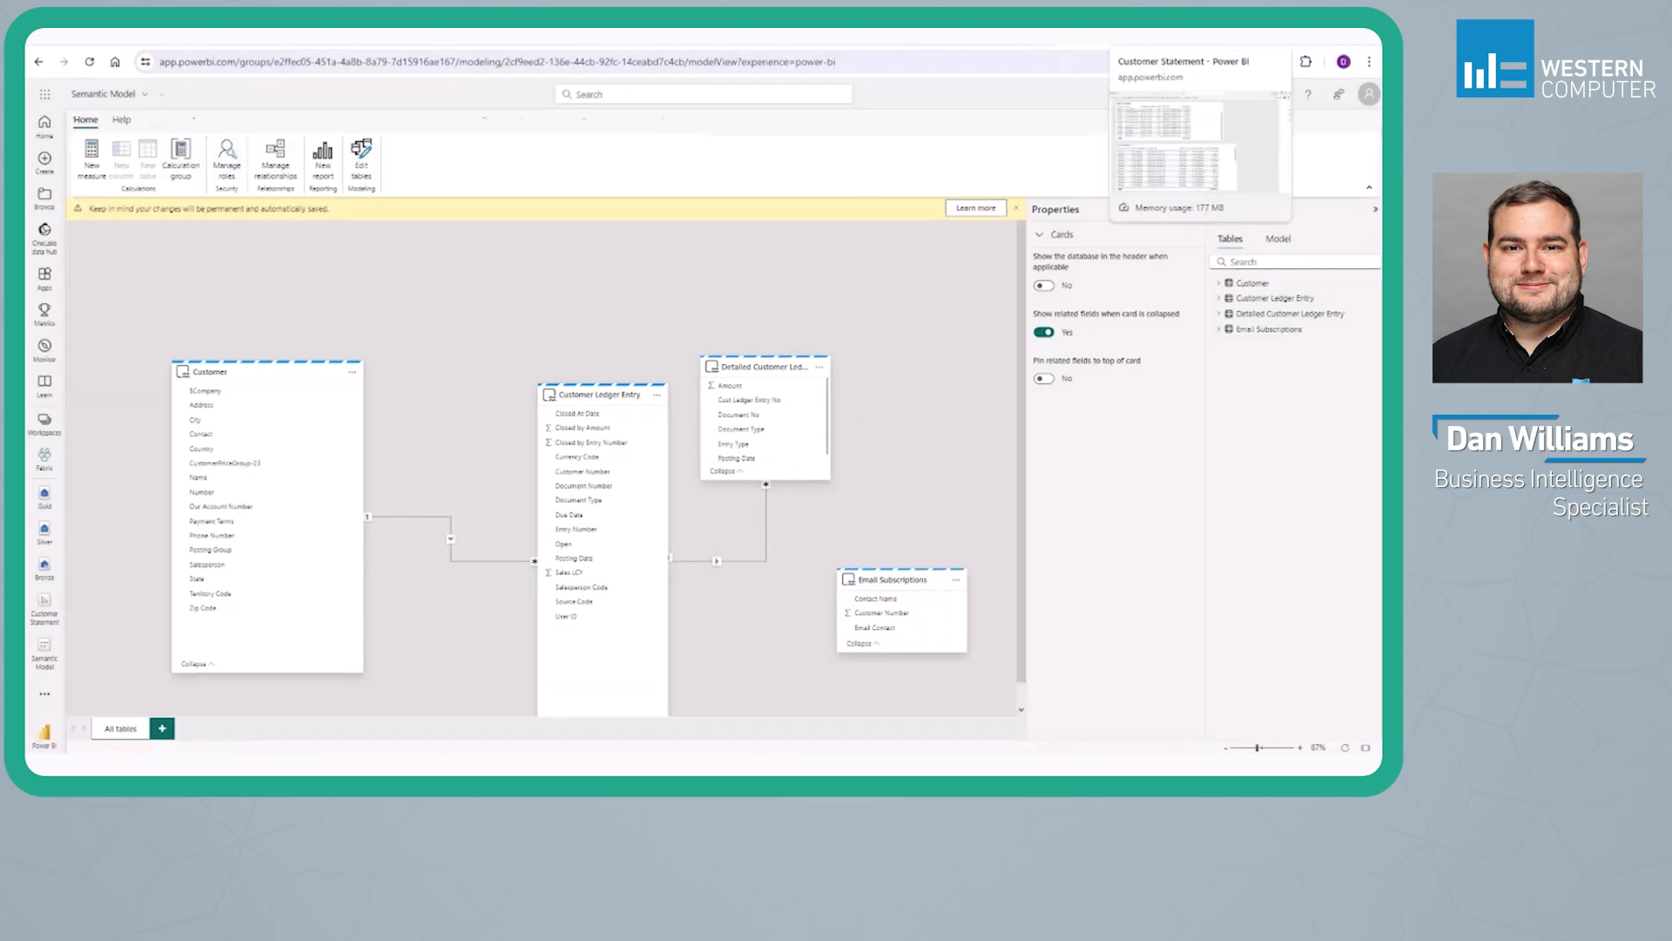
# Switch to the Customer Statement report and look through its Open Invoices and Applied Entries tables
pyautogui.click(1143, 37)
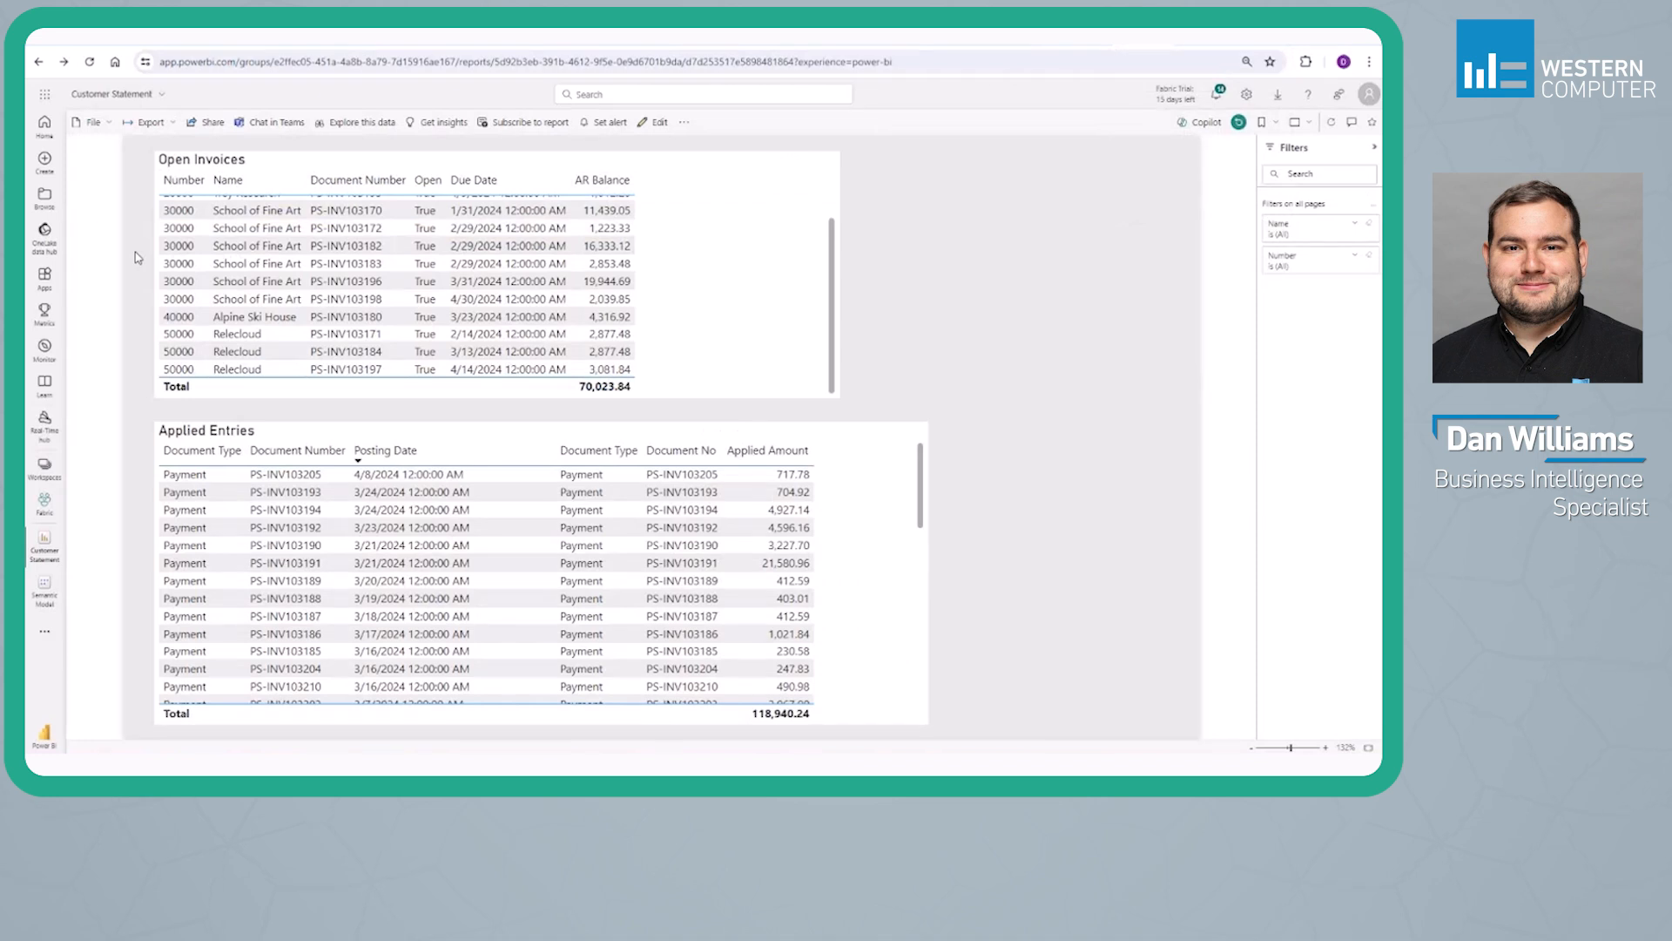
pyautogui.scroll(3, 349, 287)
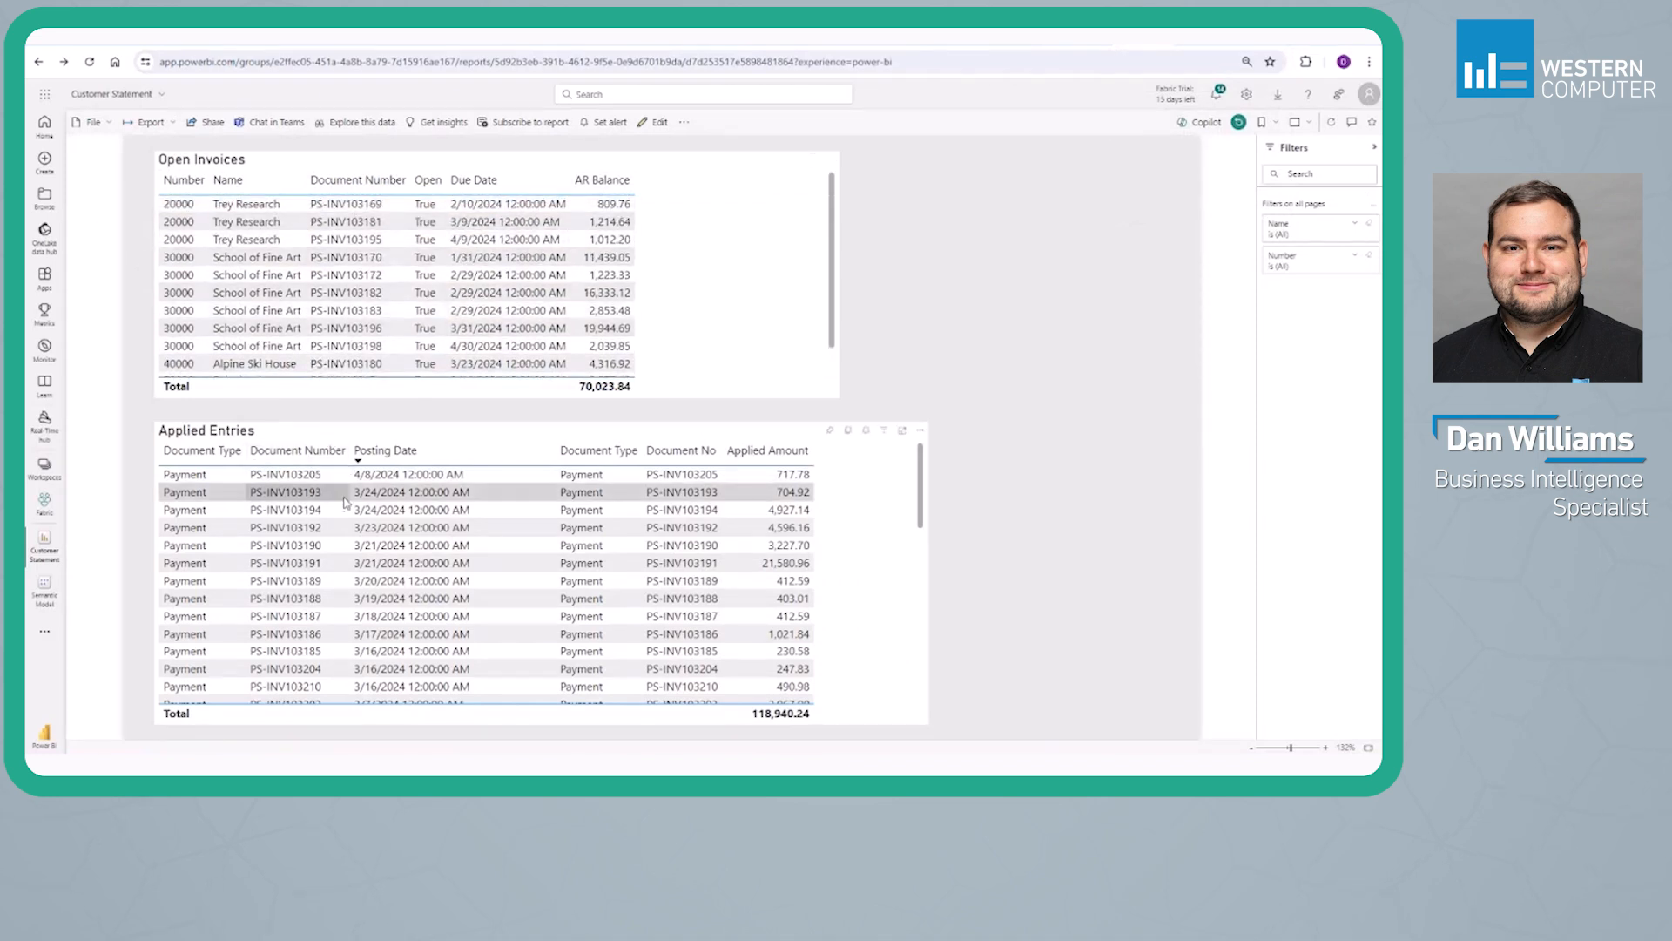
pyautogui.scroll(-5, 374, 514)
pyautogui.scroll(5, 405, 522)
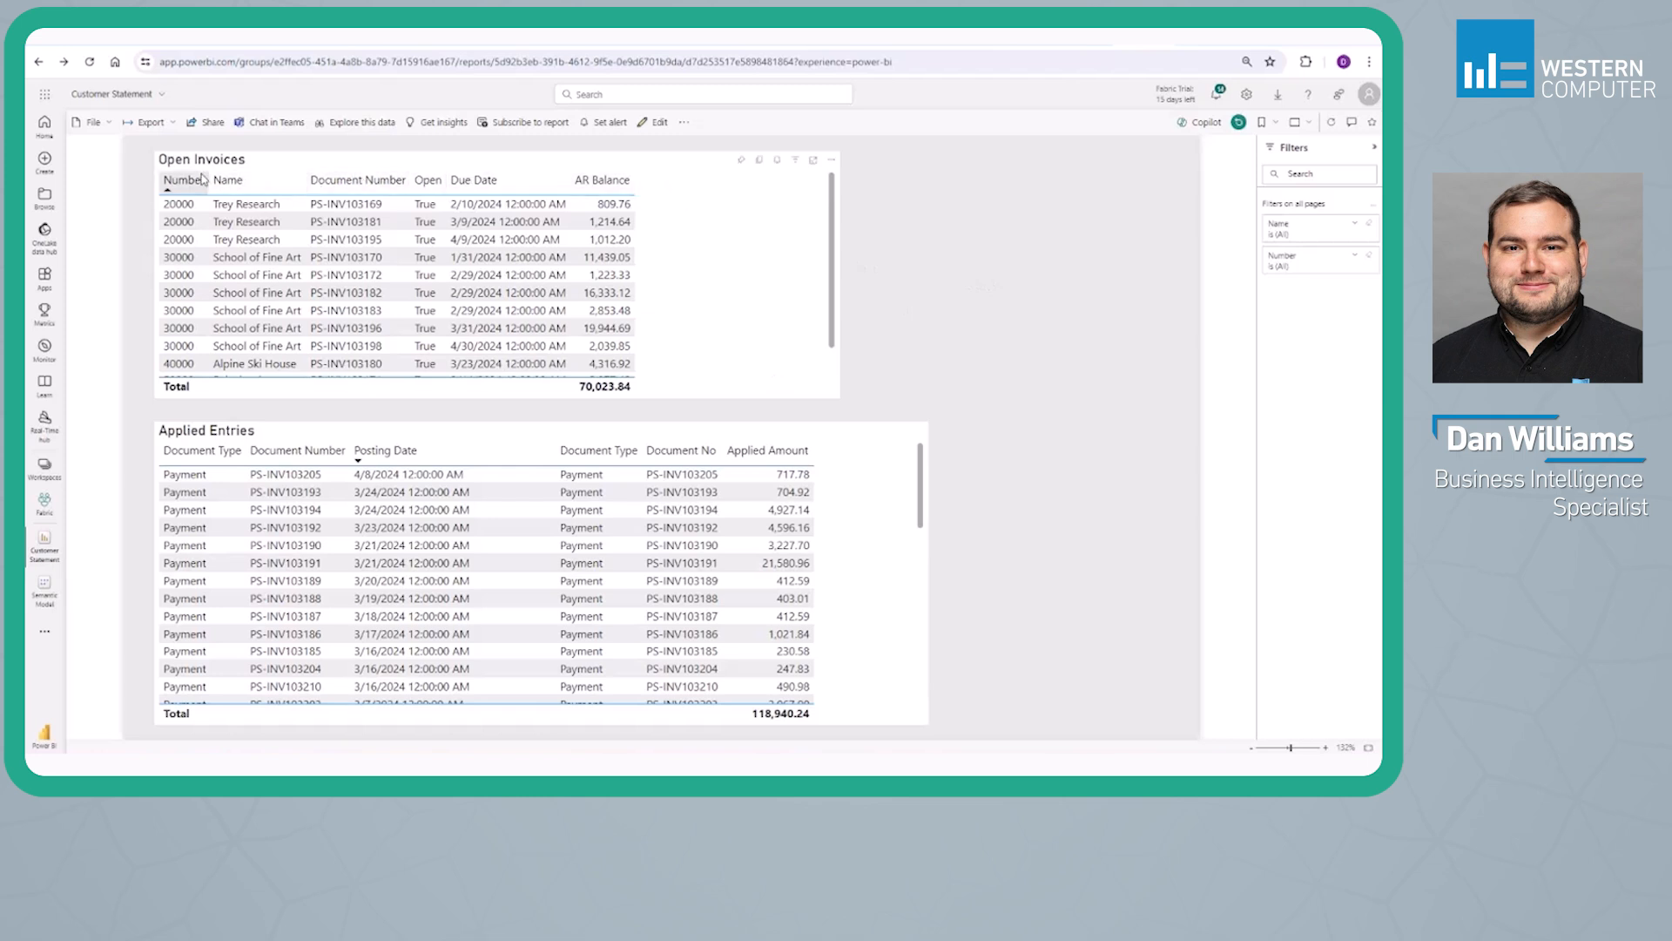
# Open the report for editing and inspect the Customer, Customer Ledger Entry and Detailed Customer Ledger Entry fields behind the Open Invoices table
pyautogui.click(655, 122)
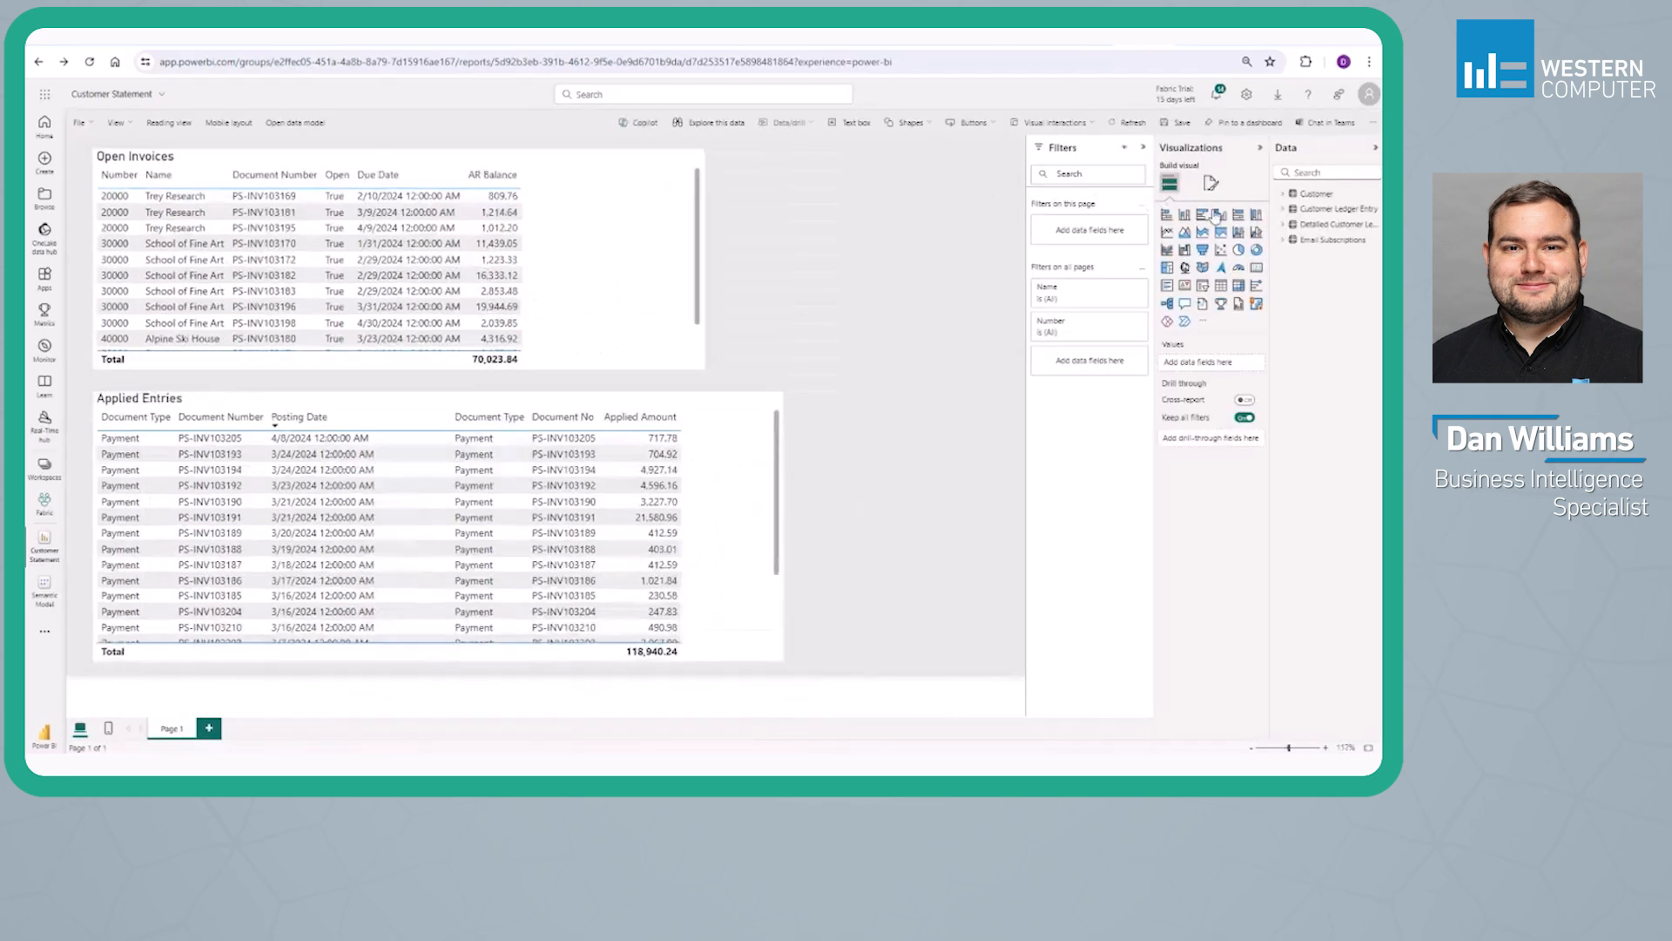
pyautogui.click(665, 300)
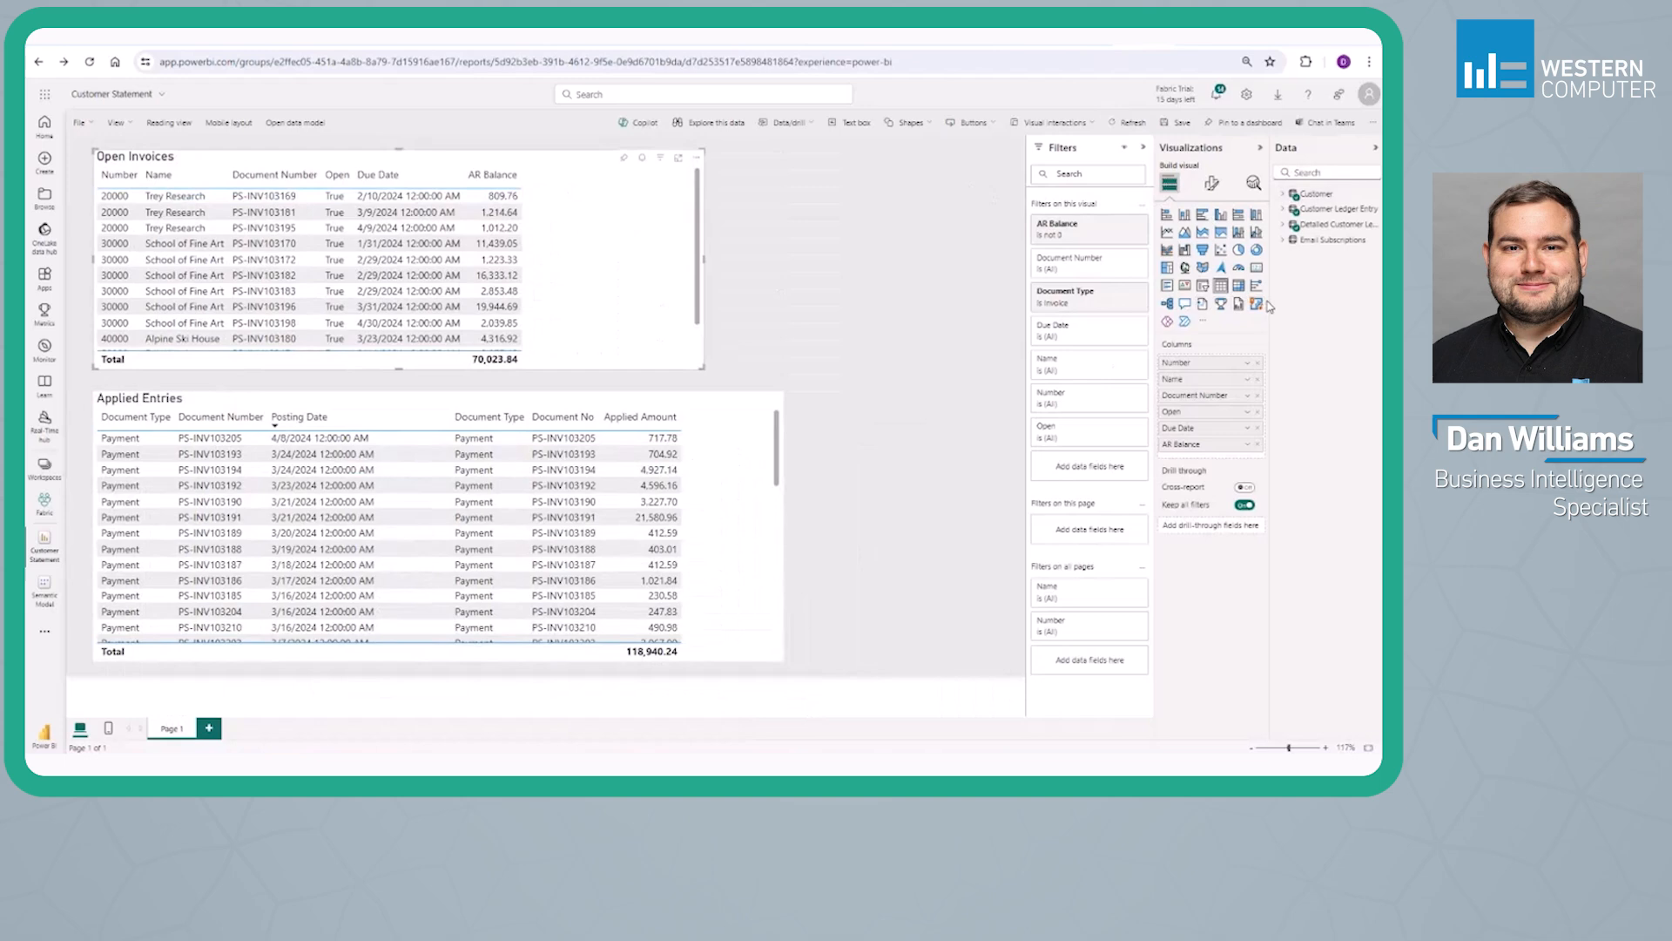
pyautogui.moveTo(1271, 300); pyautogui.dragTo(1217, 296)
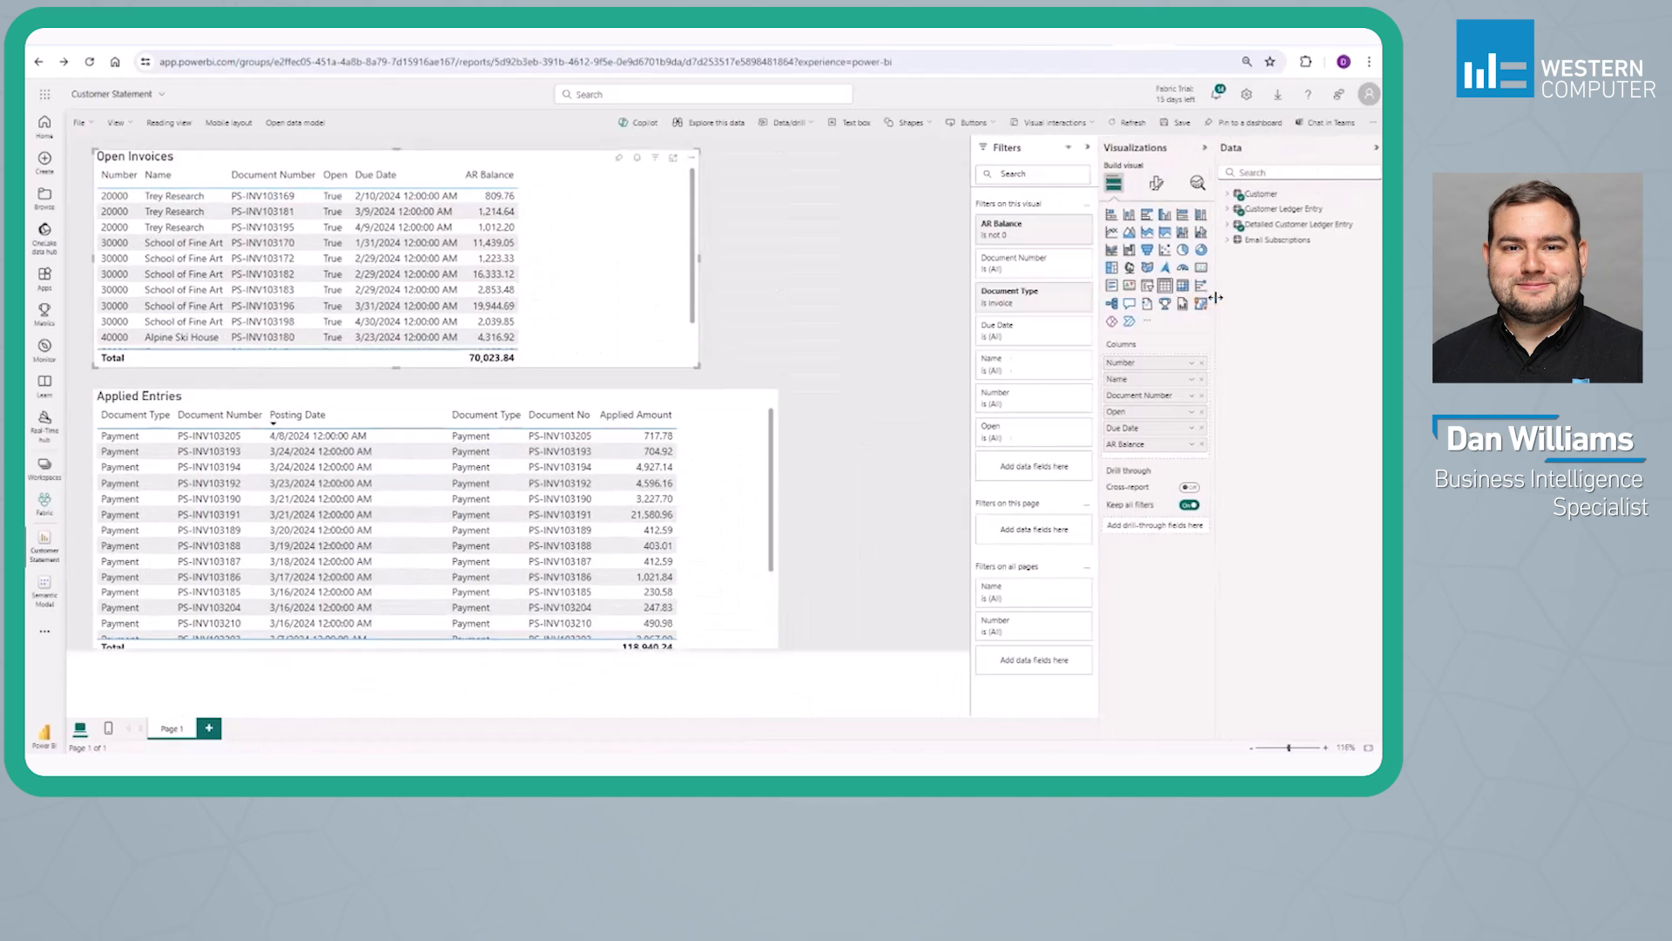
pyautogui.click(1225, 195)
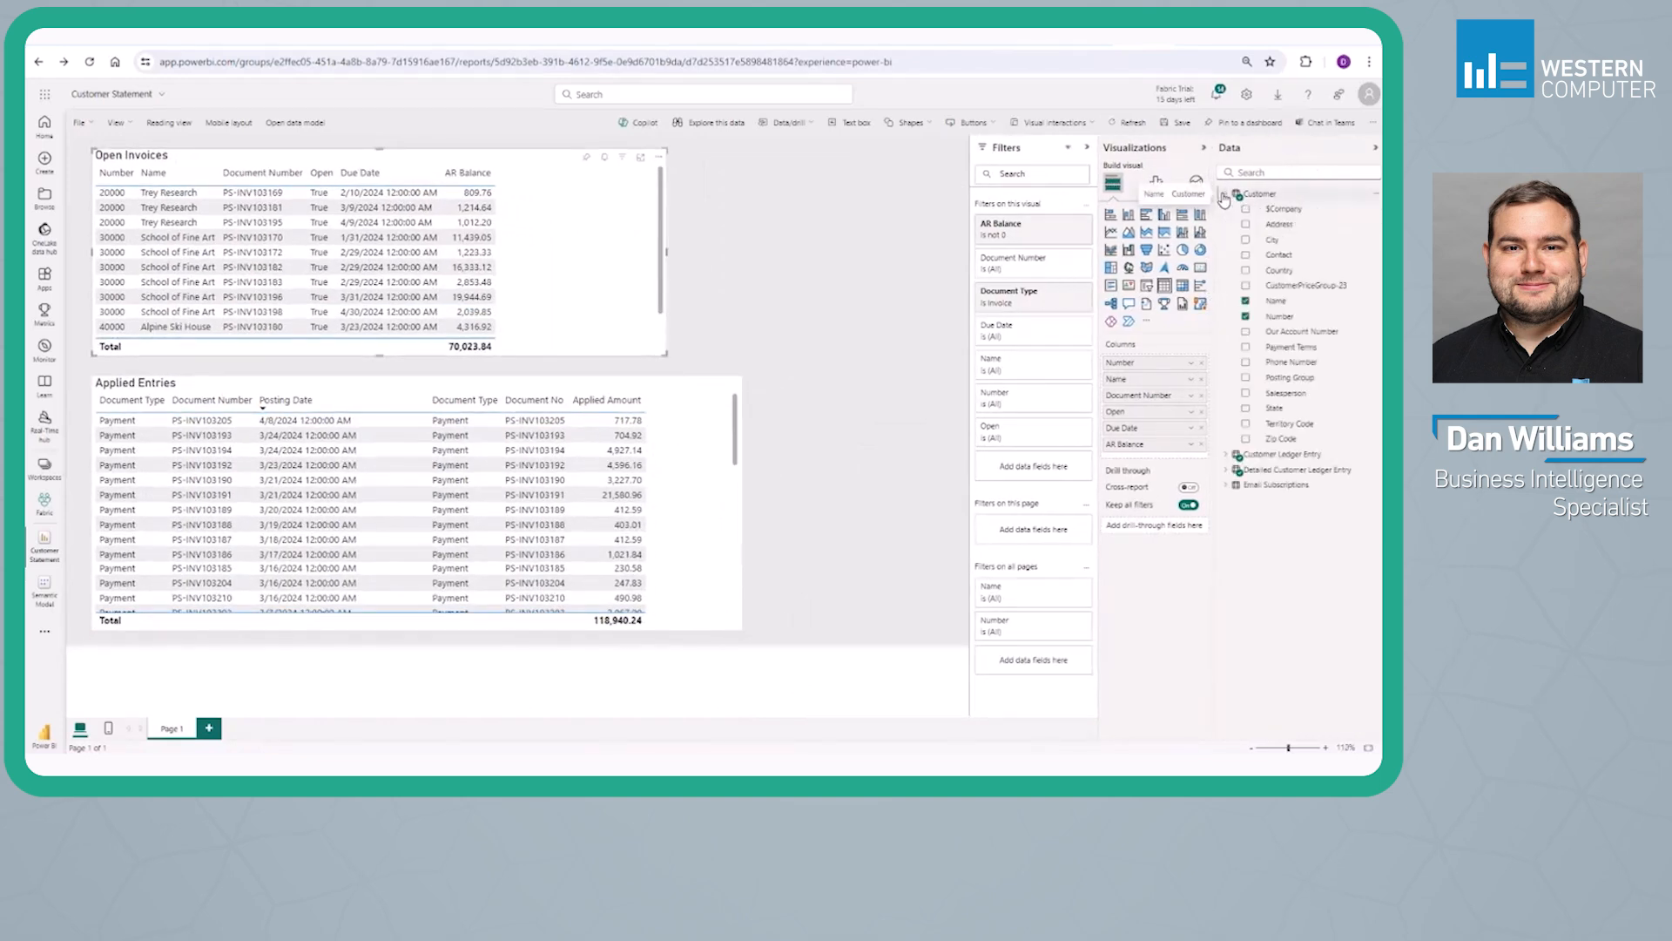
pyautogui.click(1227, 454)
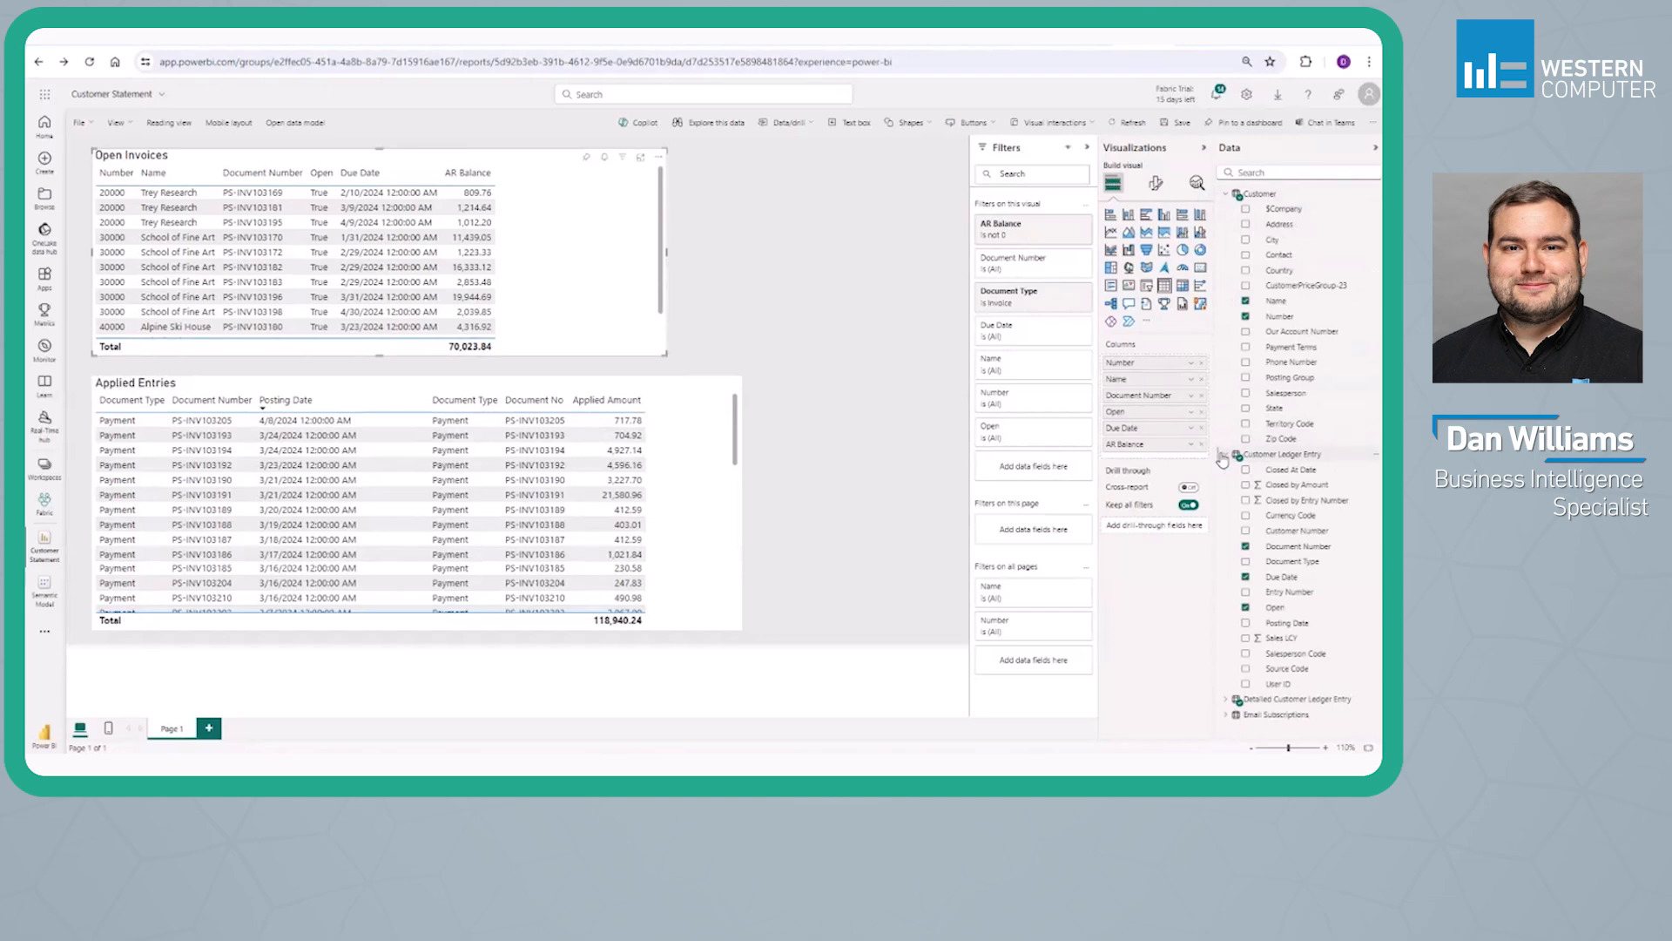
pyautogui.click(1227, 701)
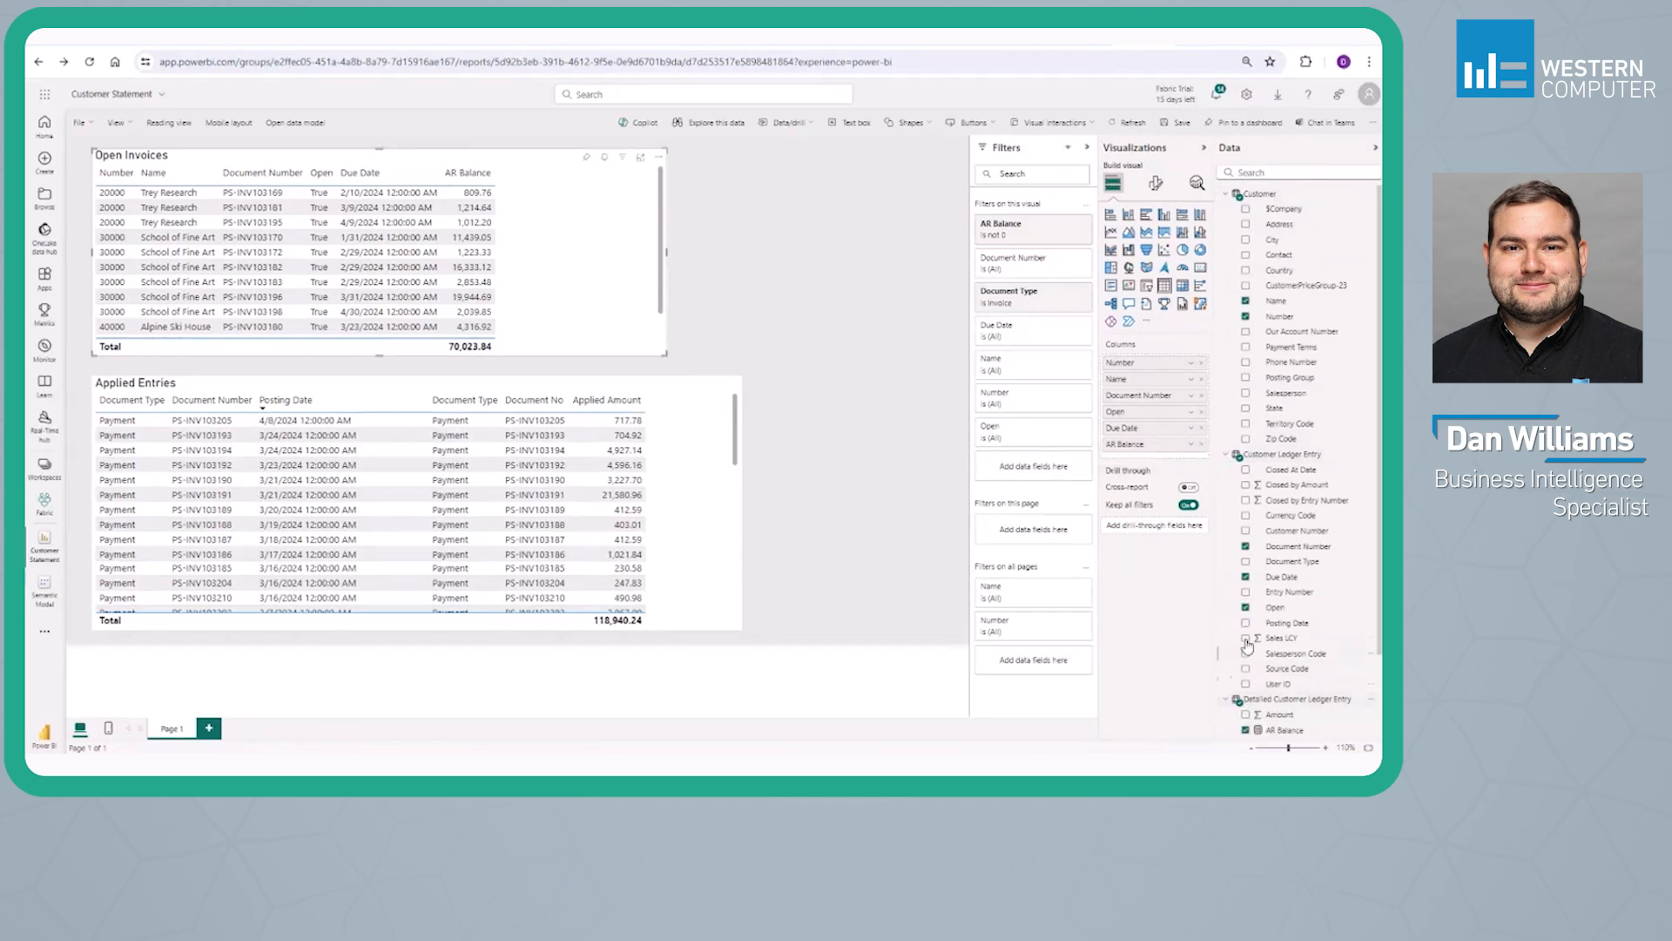
pyautogui.scroll(-1, 1247, 646)
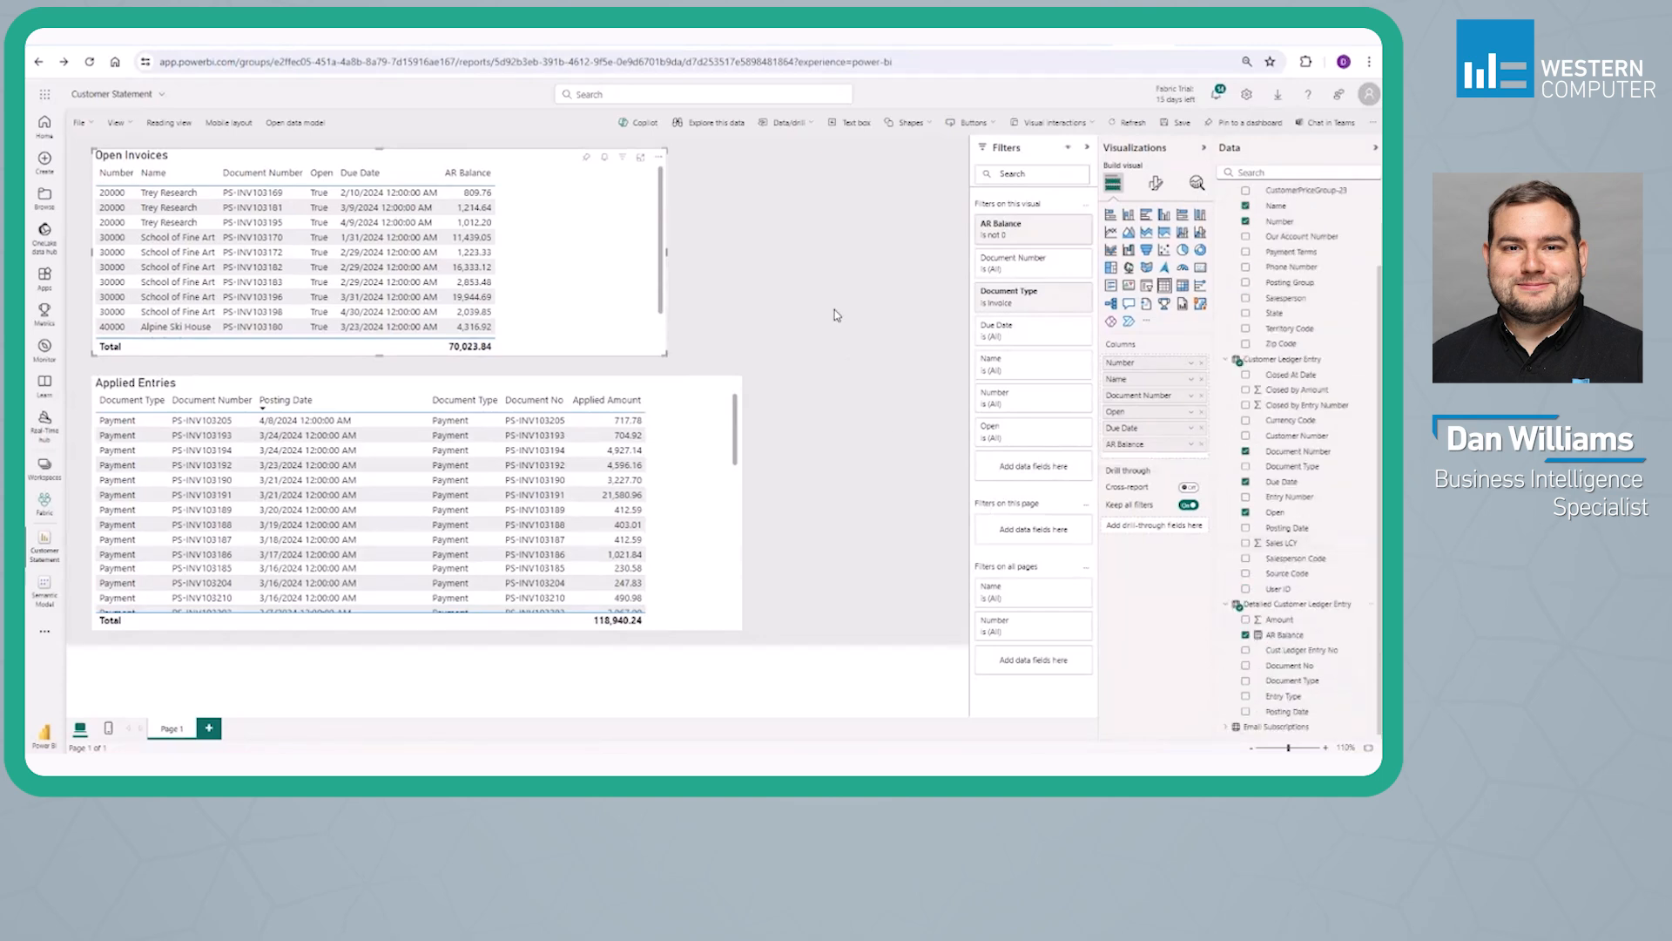
# Open the report's data model, choosing the sign-in account, view its table relationships, and return to the Customer Statement report
pyautogui.click(296, 125)
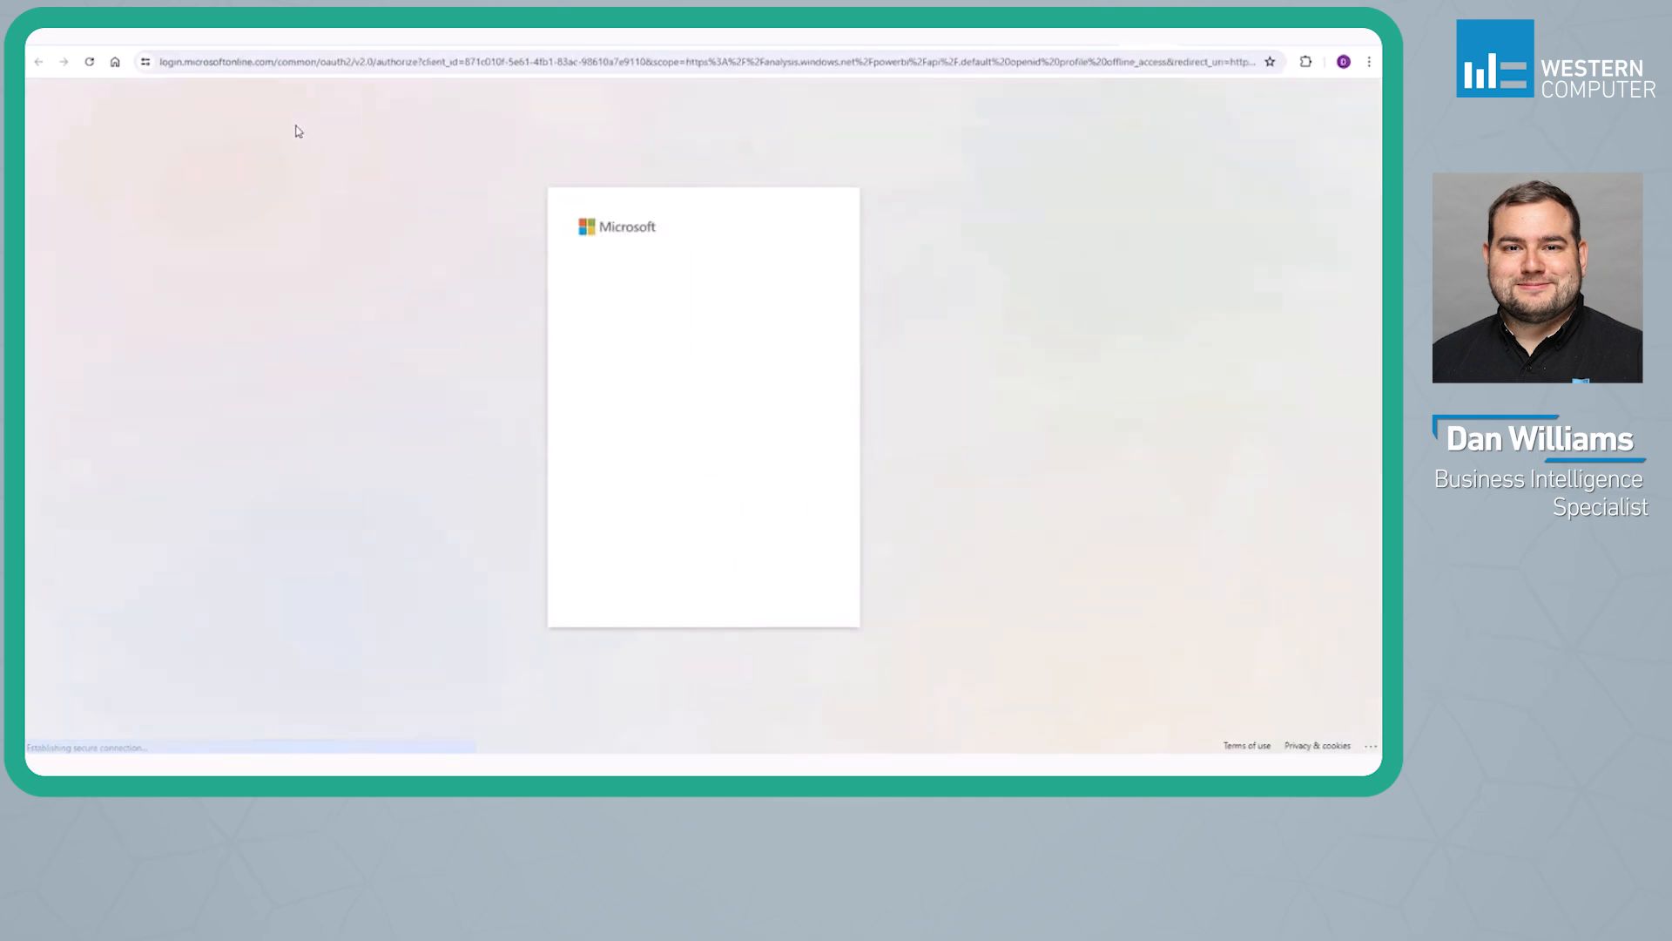
pyautogui.click(657, 297)
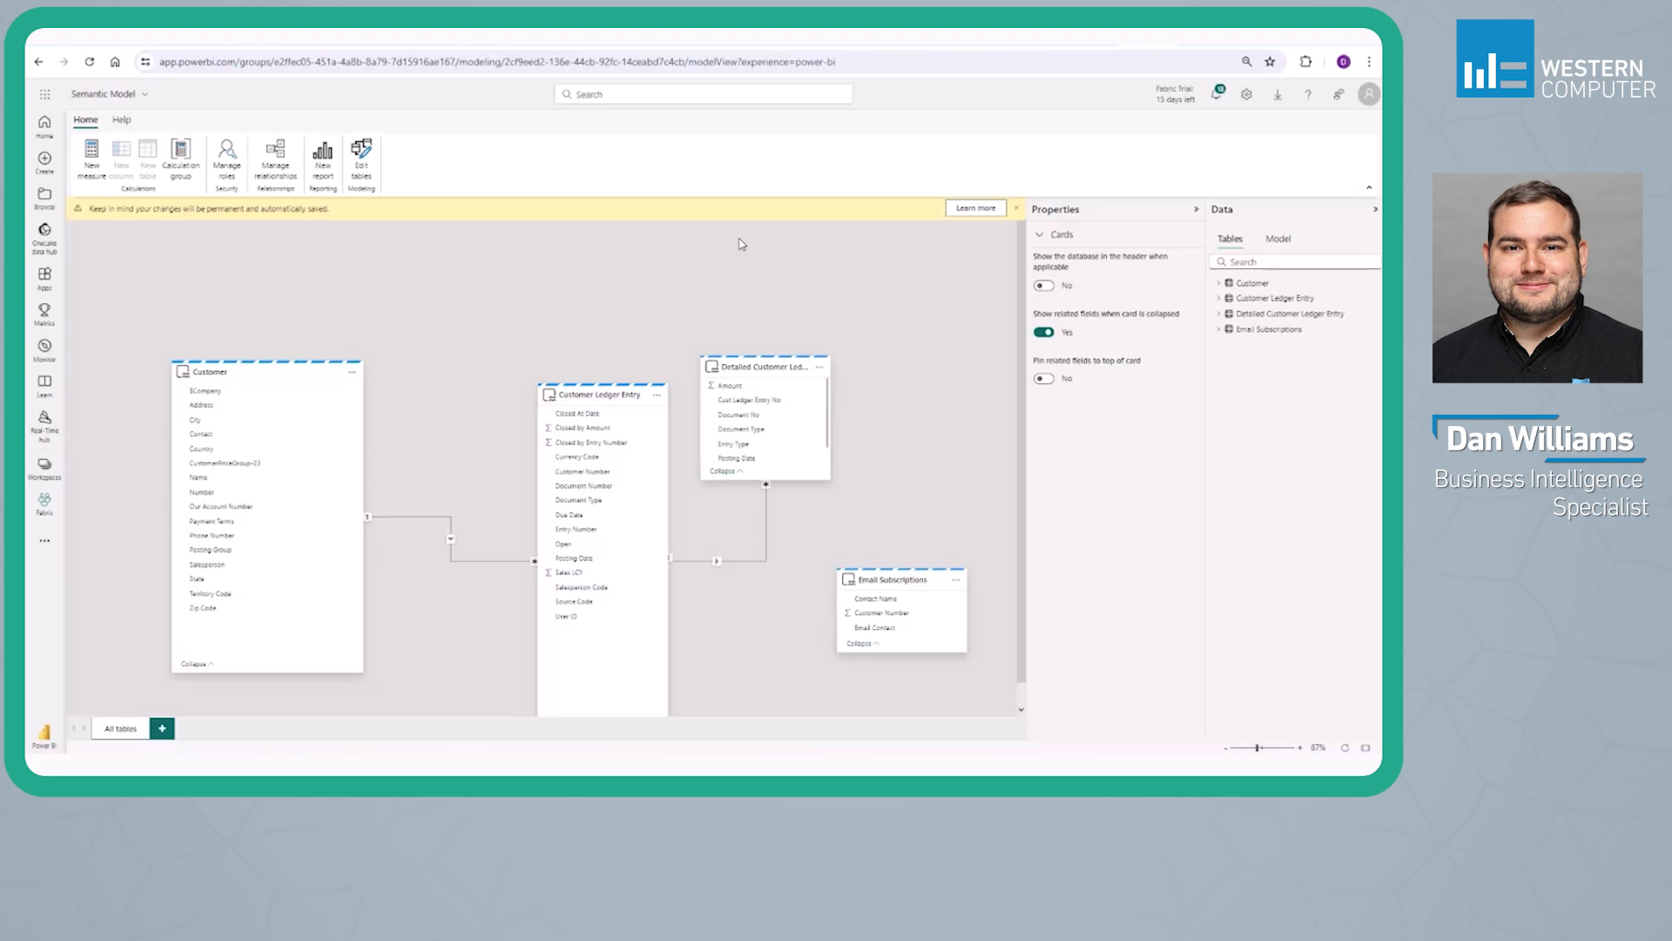
pyautogui.click(1203, 39)
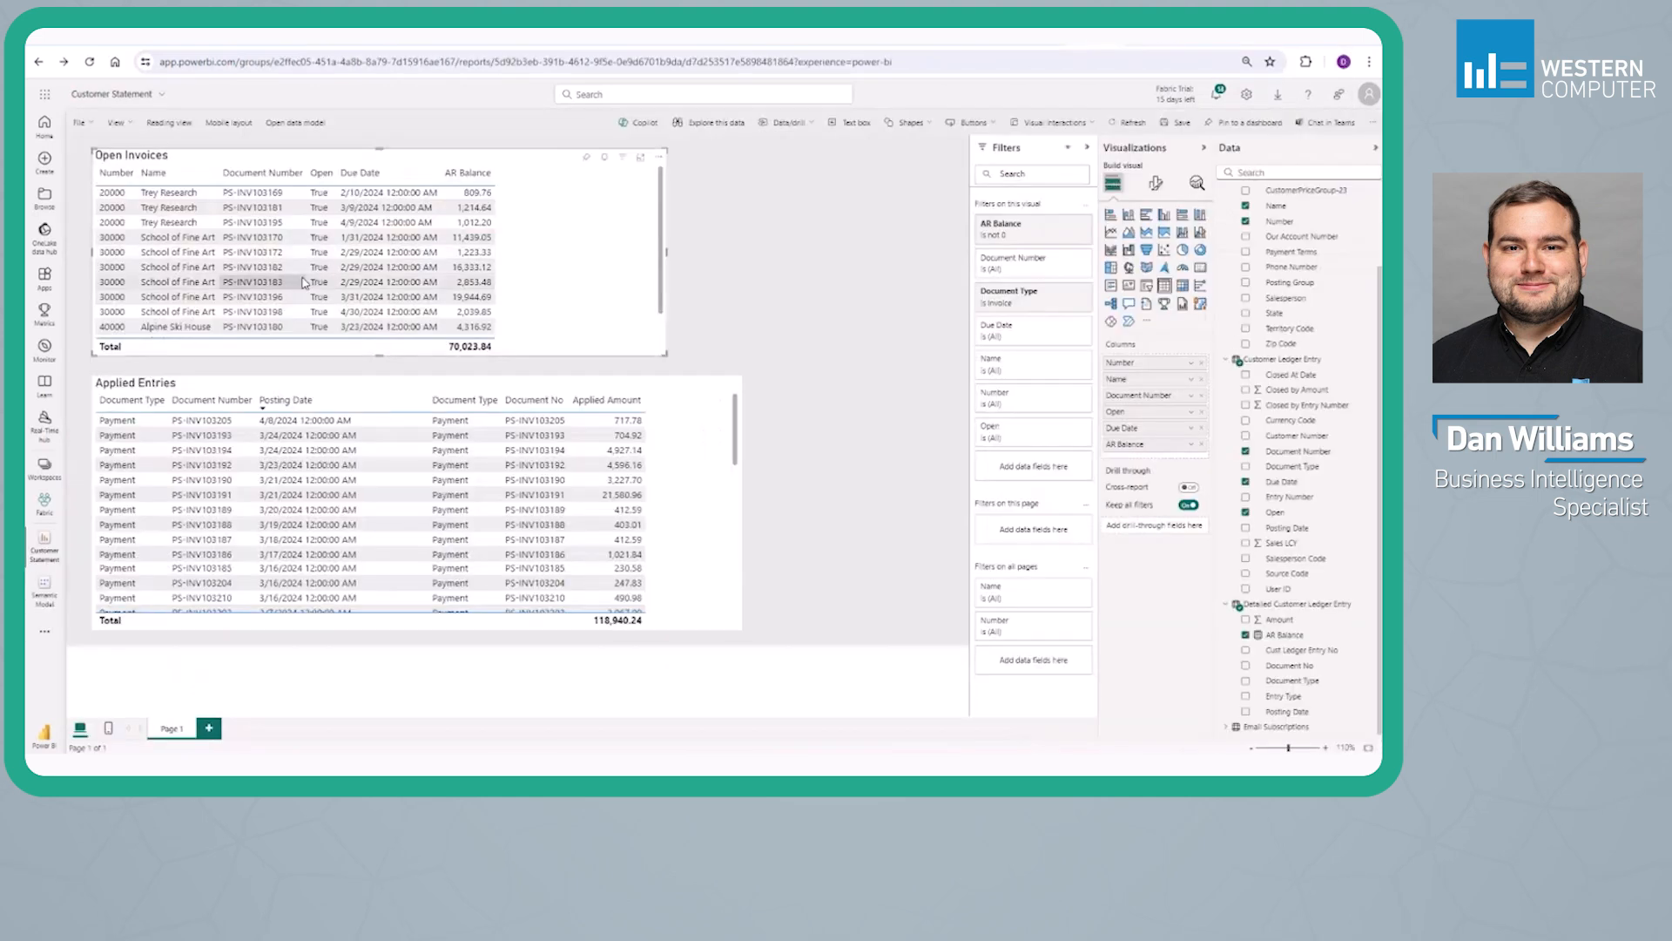
# Return the report to reading view and show the details of its Customer Statement subscription
pyautogui.click(751, 260)
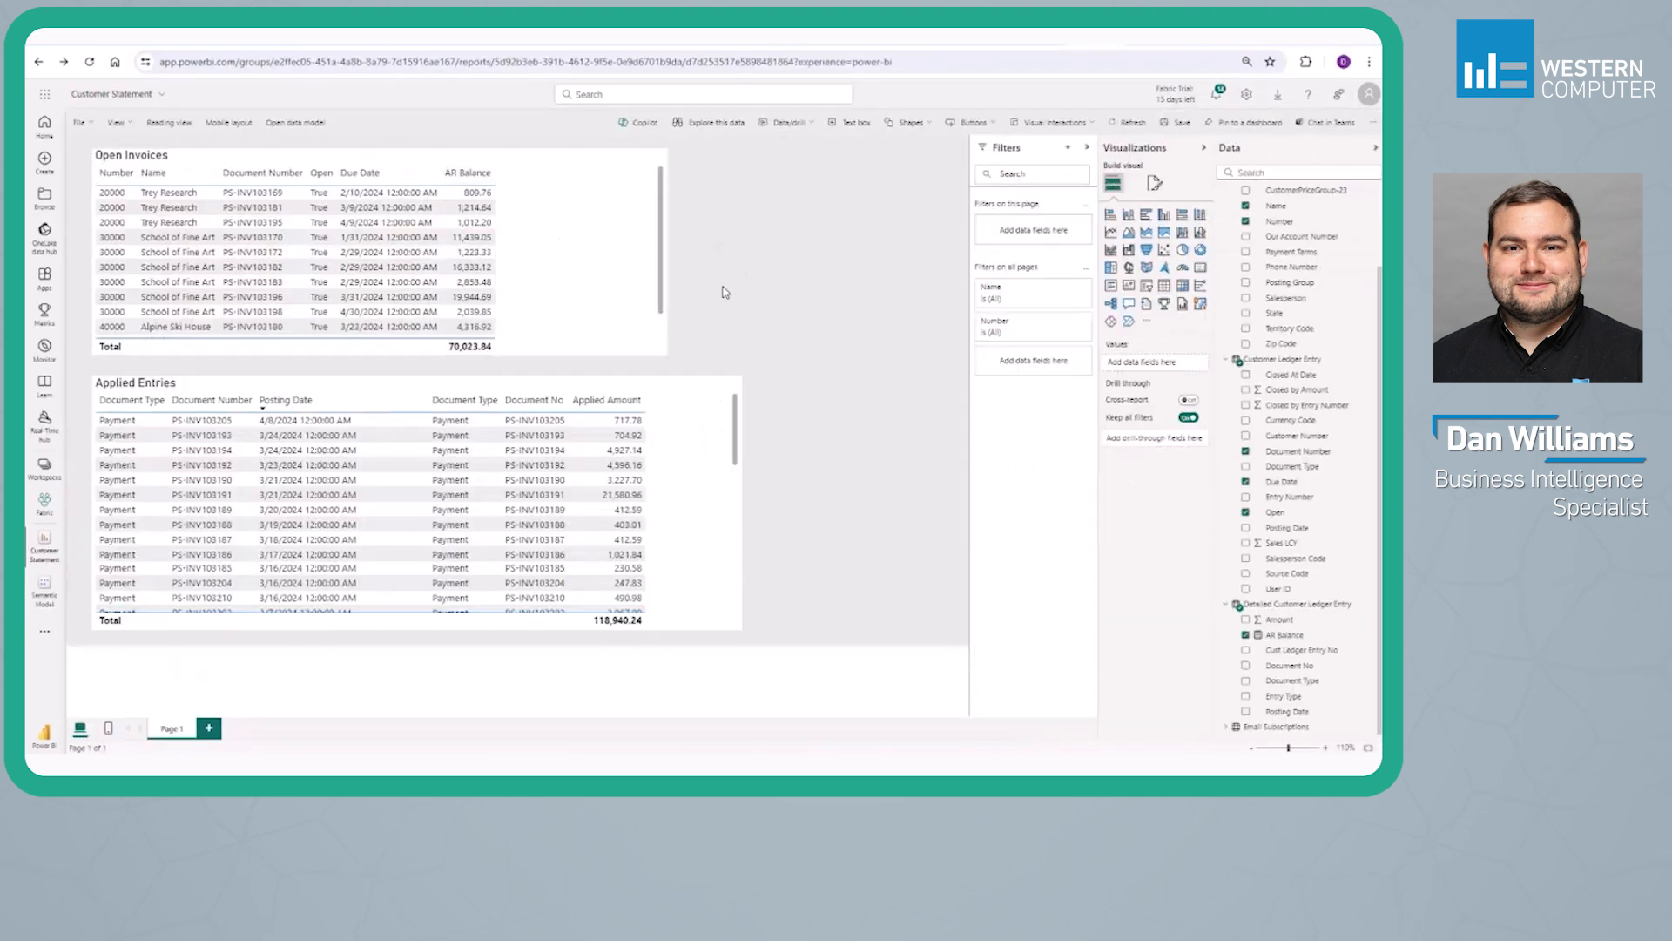
pyautogui.click(169, 123)
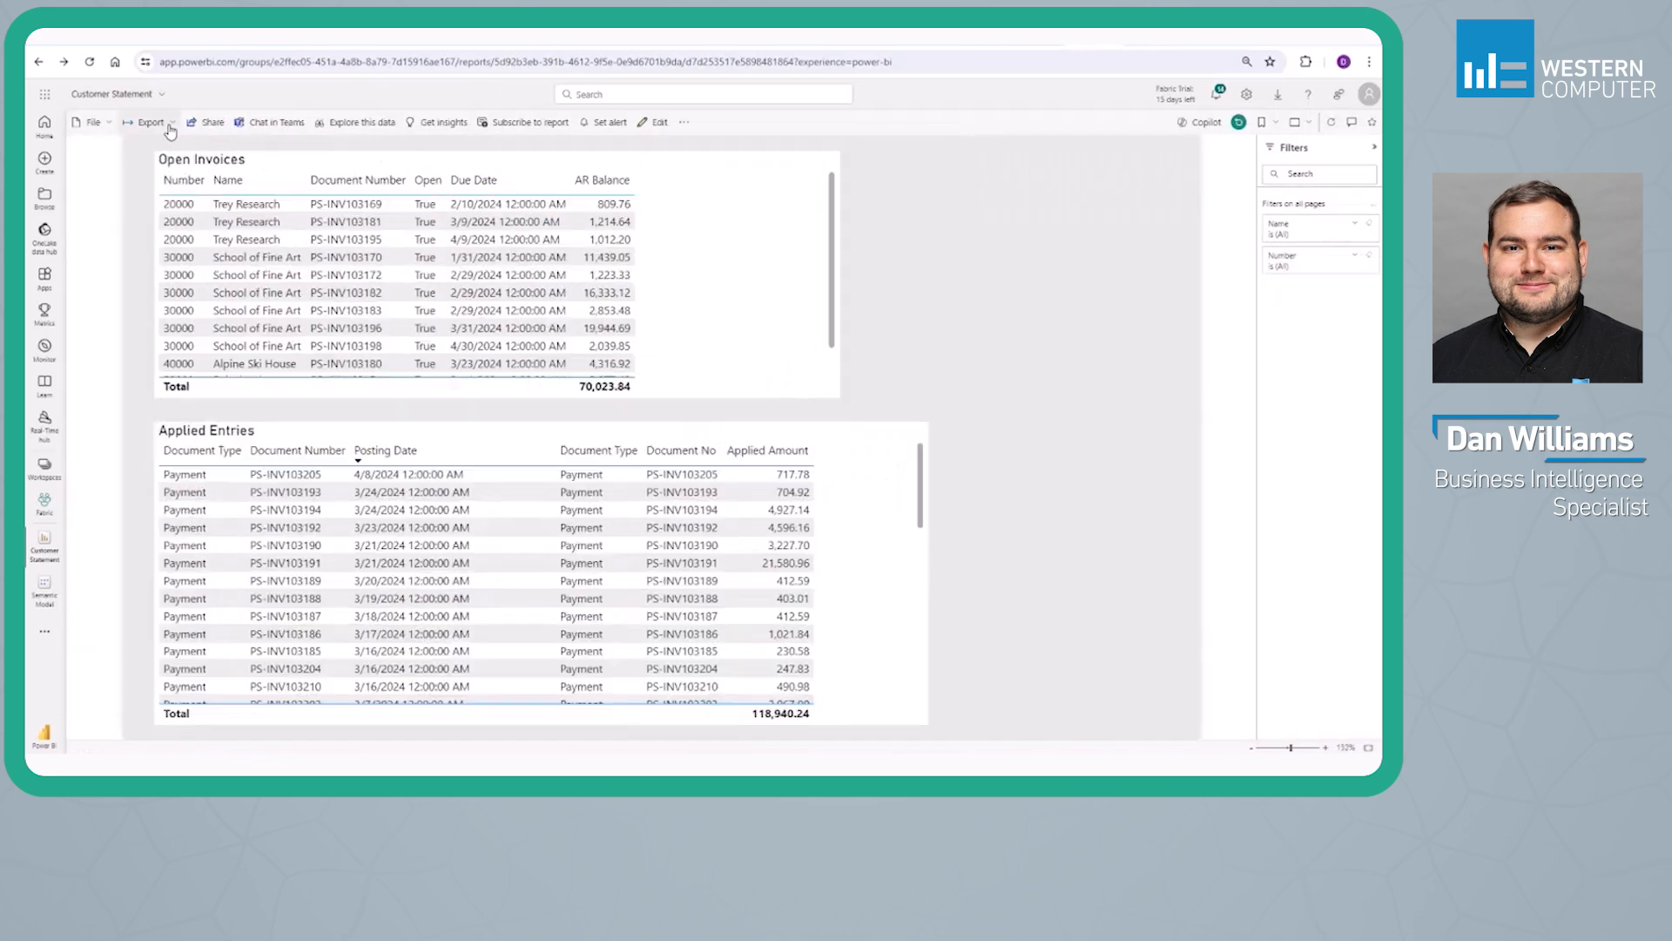
pyautogui.click(515, 123)
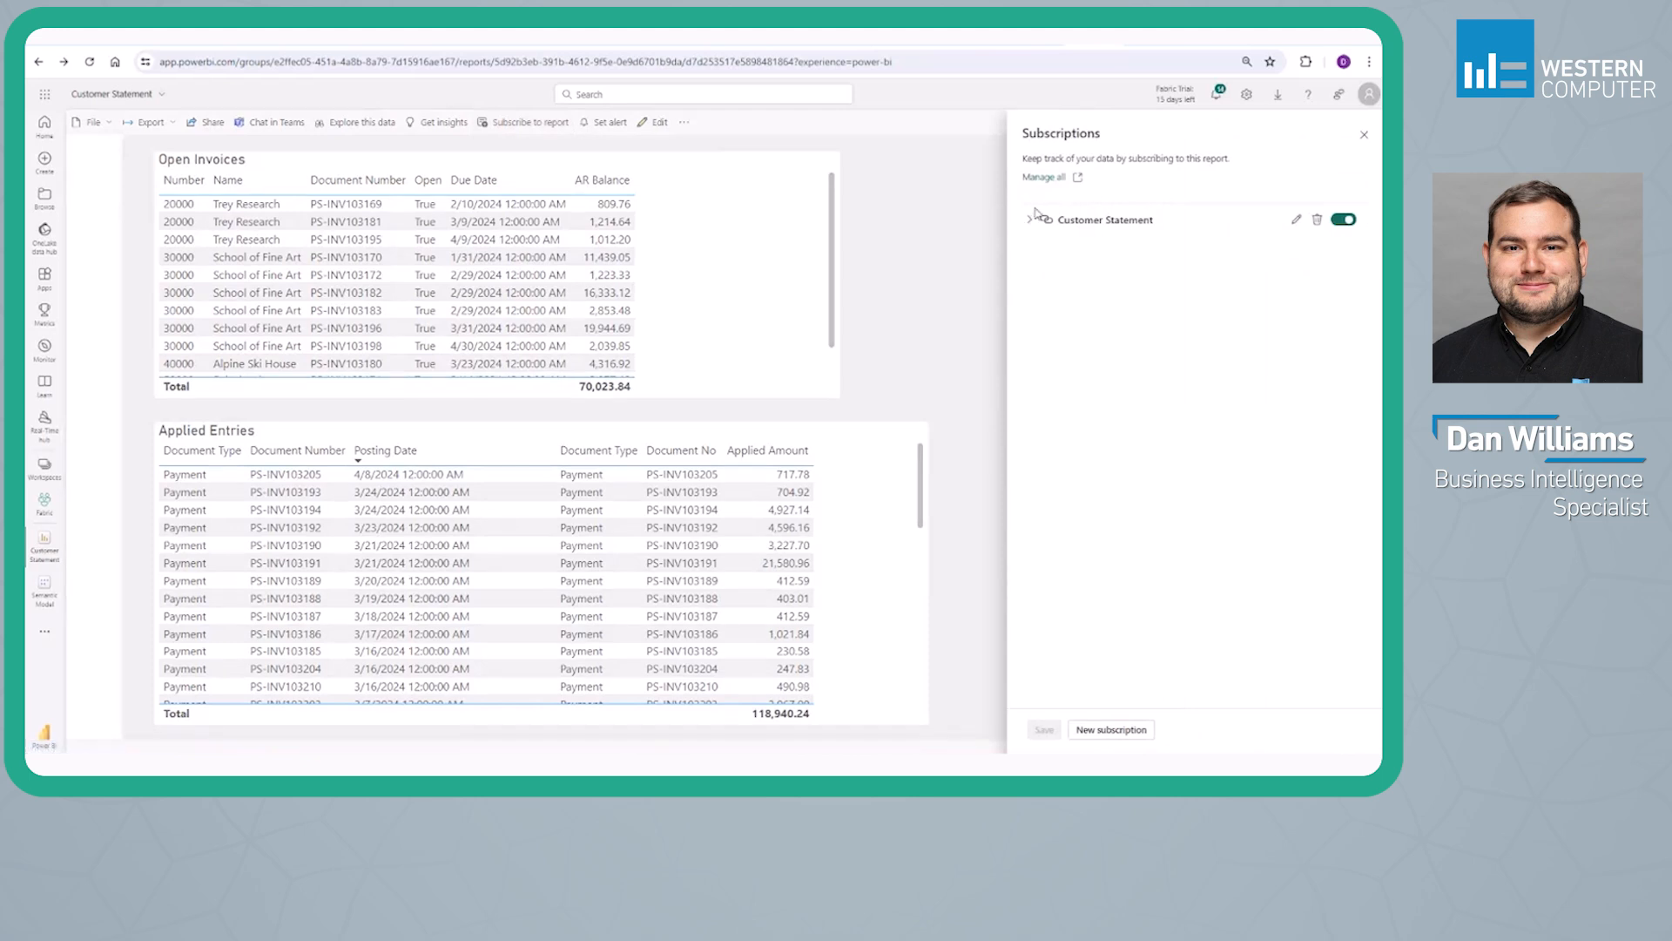
pyautogui.click(1030, 220)
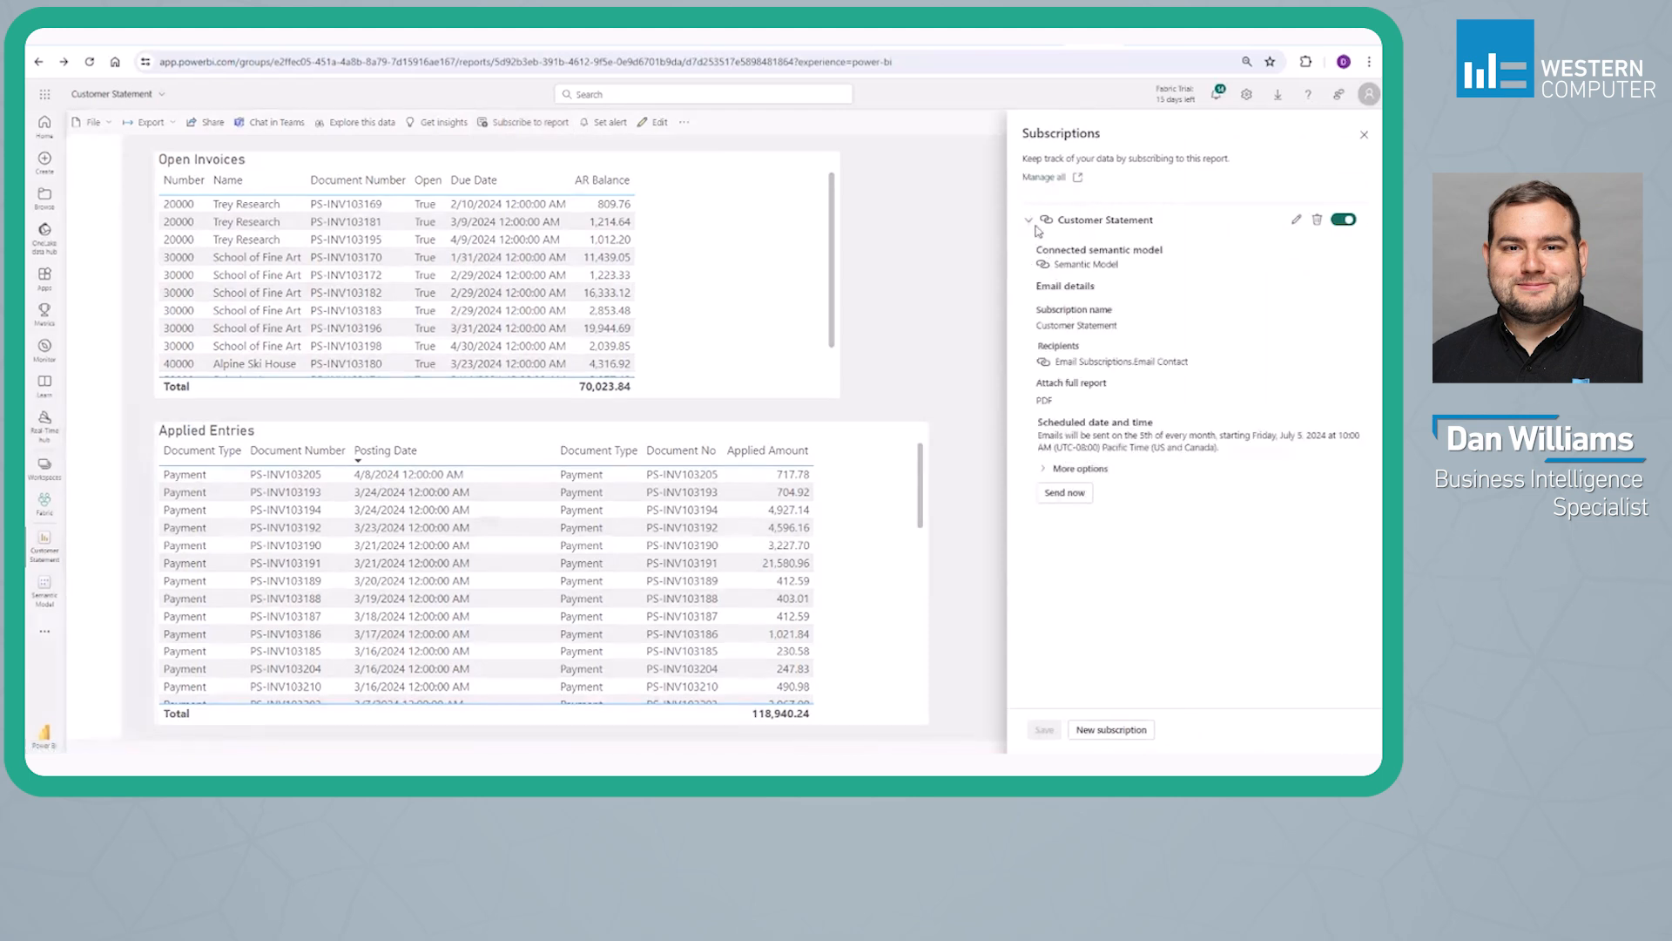
# Start a new dynamic per recipient subscription for the report and connect it to Semantic Model
pyautogui.click(1036, 226)
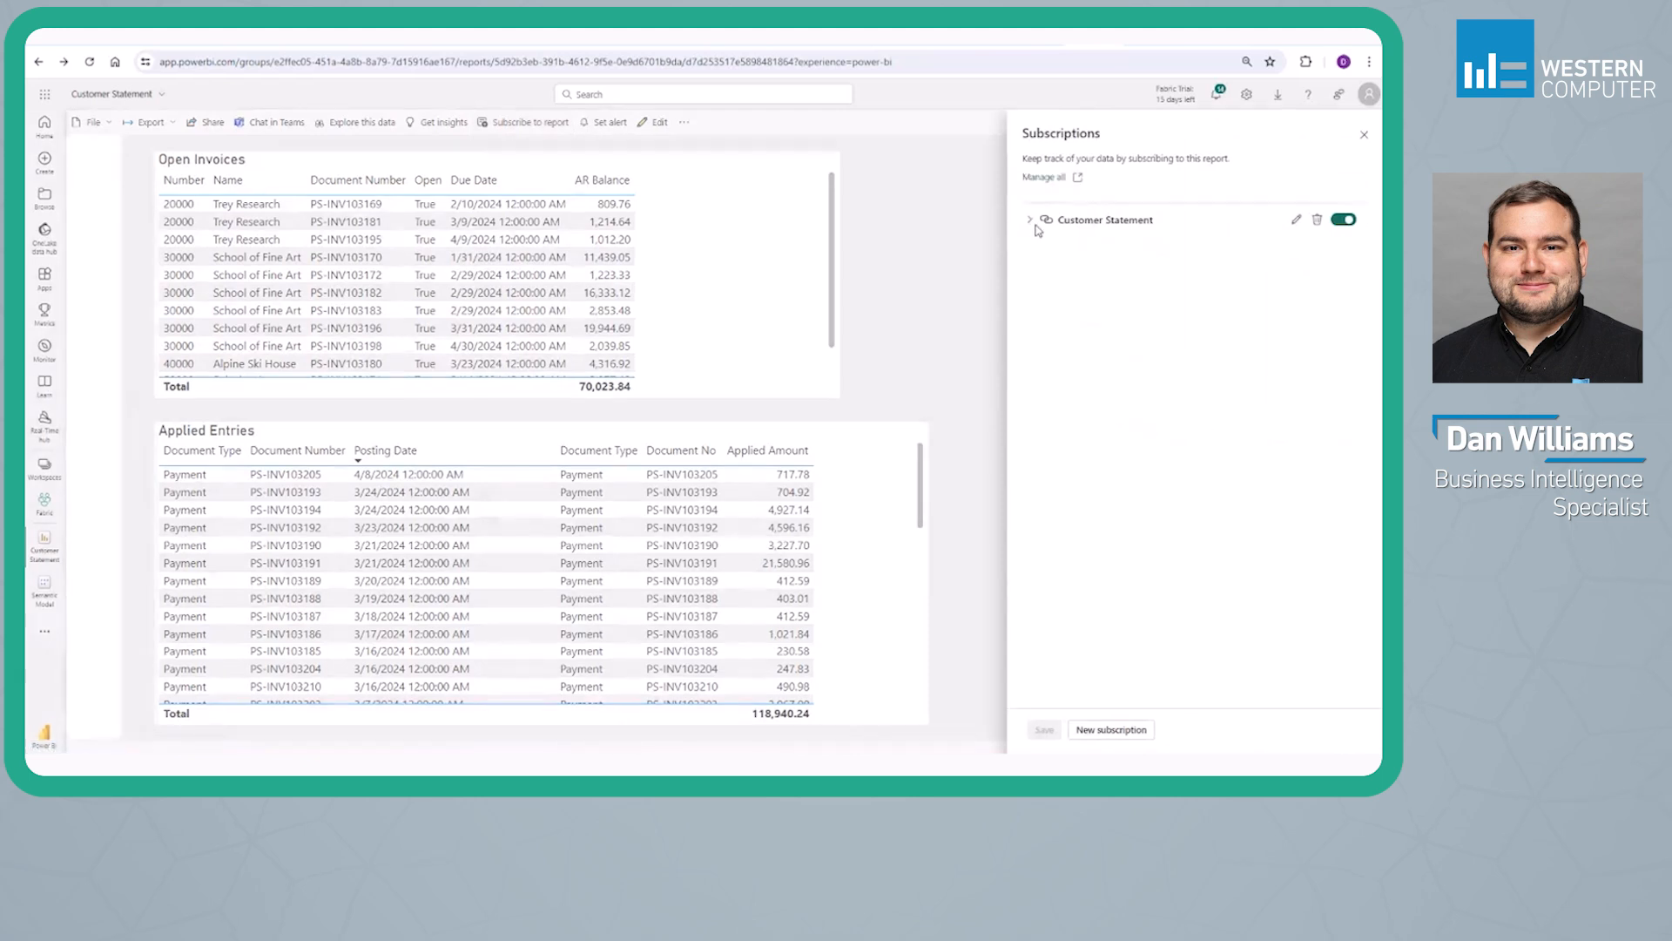
pyautogui.click(1113, 730)
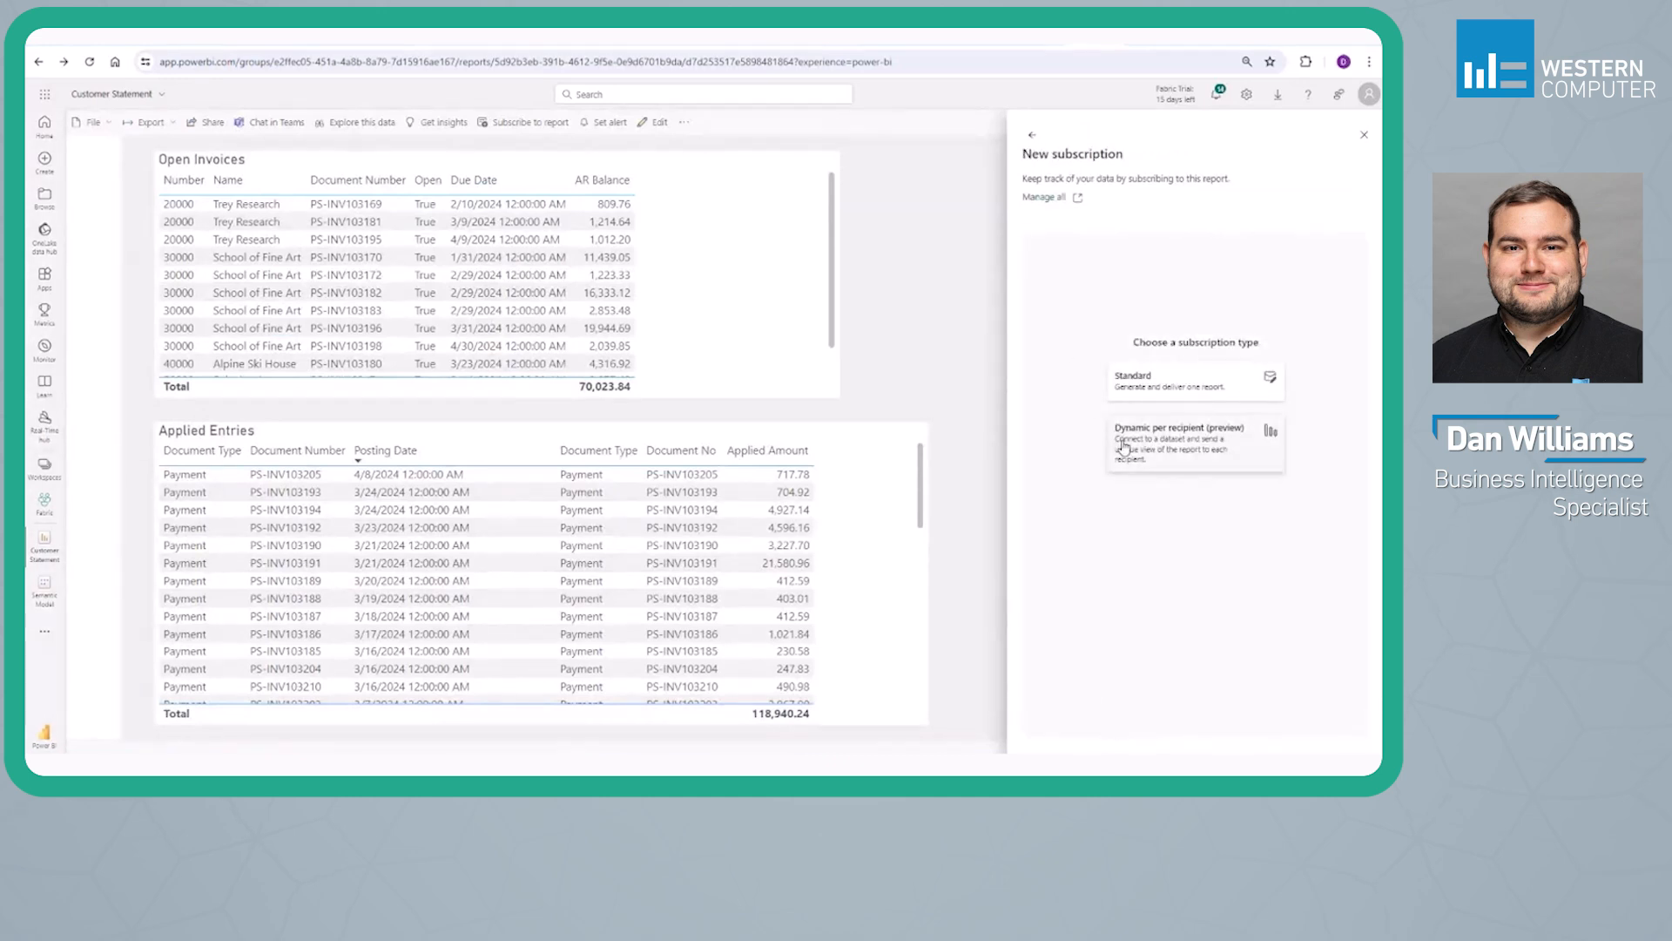
pyautogui.click(1168, 447)
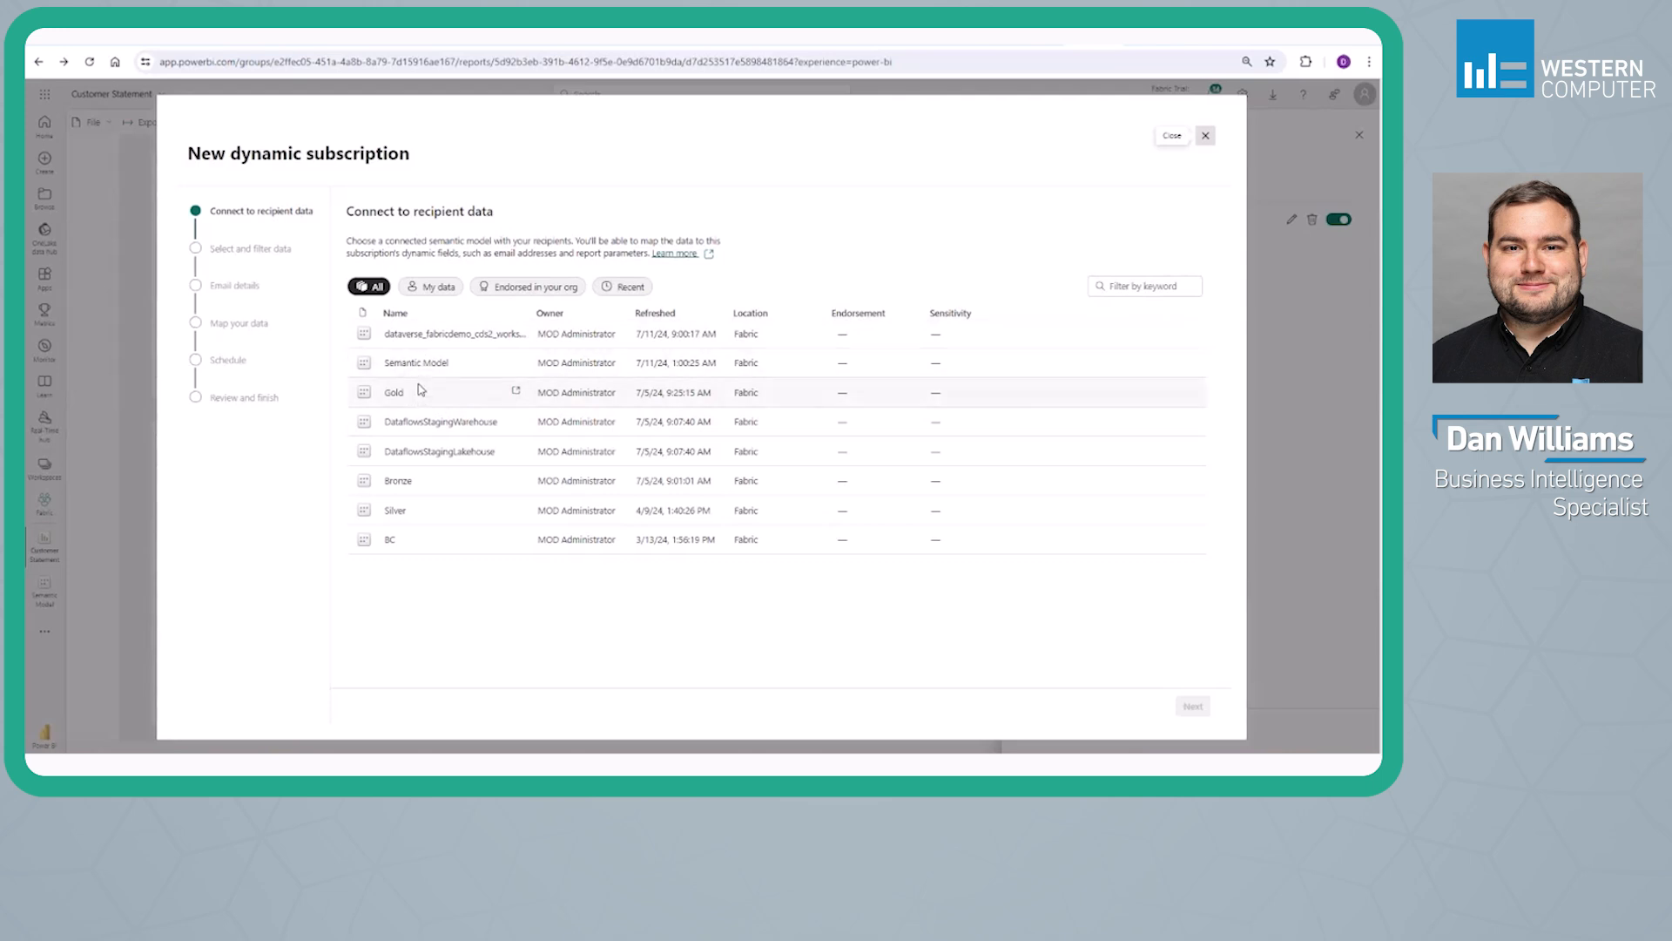
pyautogui.click(435, 362)
pyautogui.click(1193, 705)
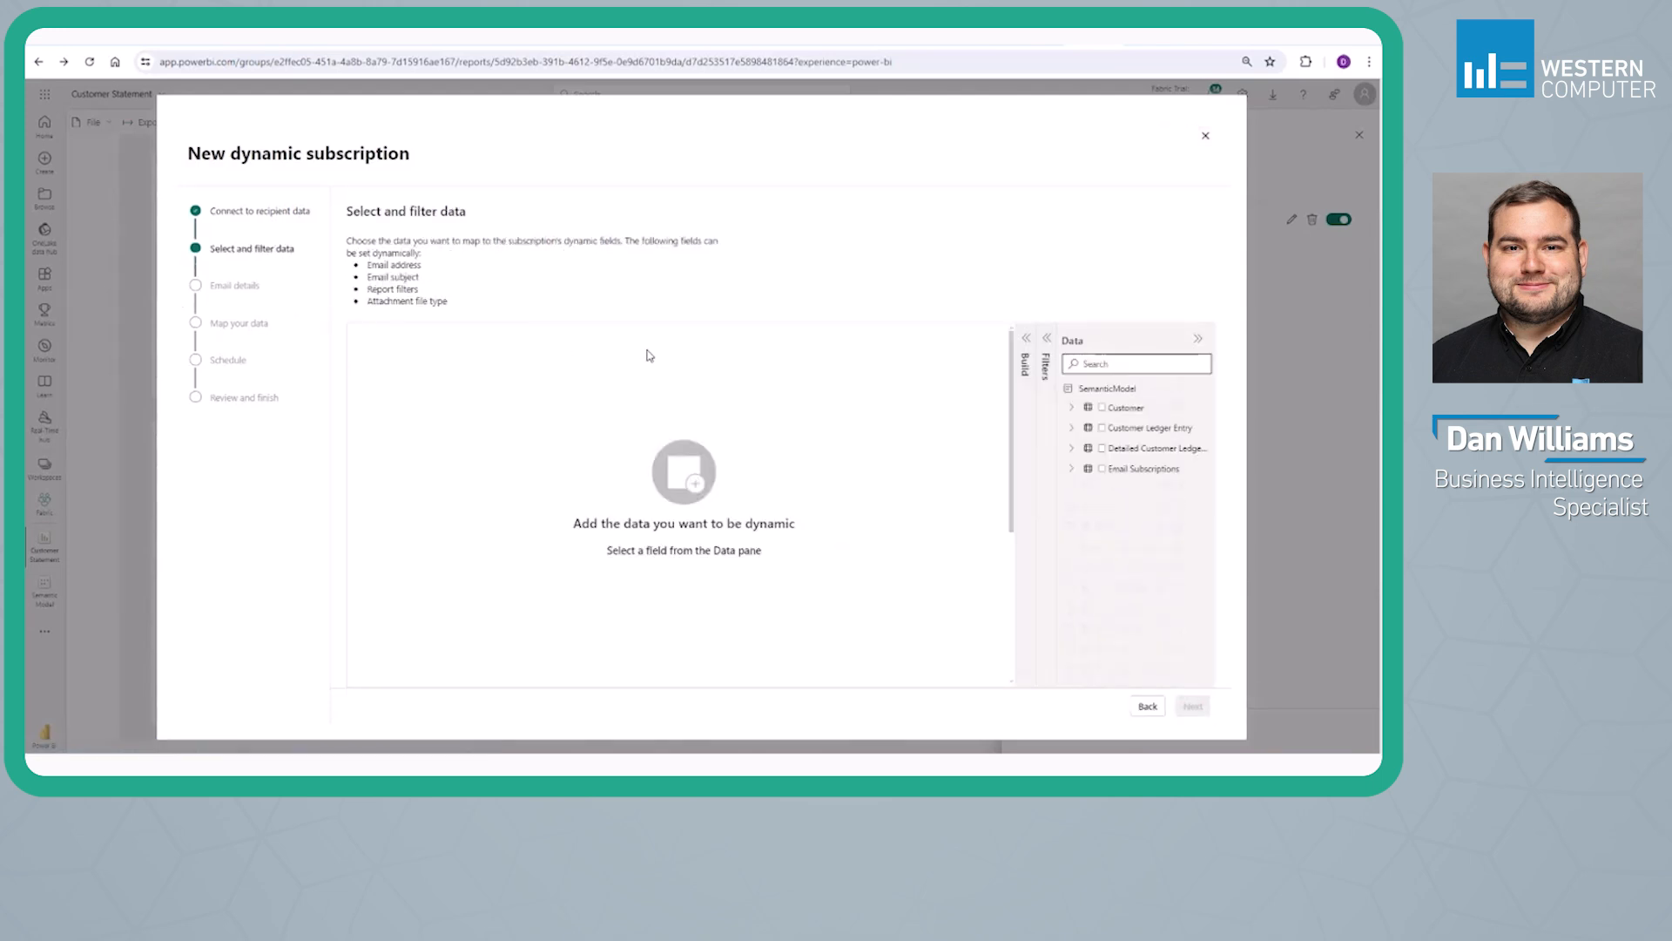
# Add Customer Number, Contact Name and Email Contact from the Email Subscriptions table to the recipient data
pyautogui.click(1071, 468)
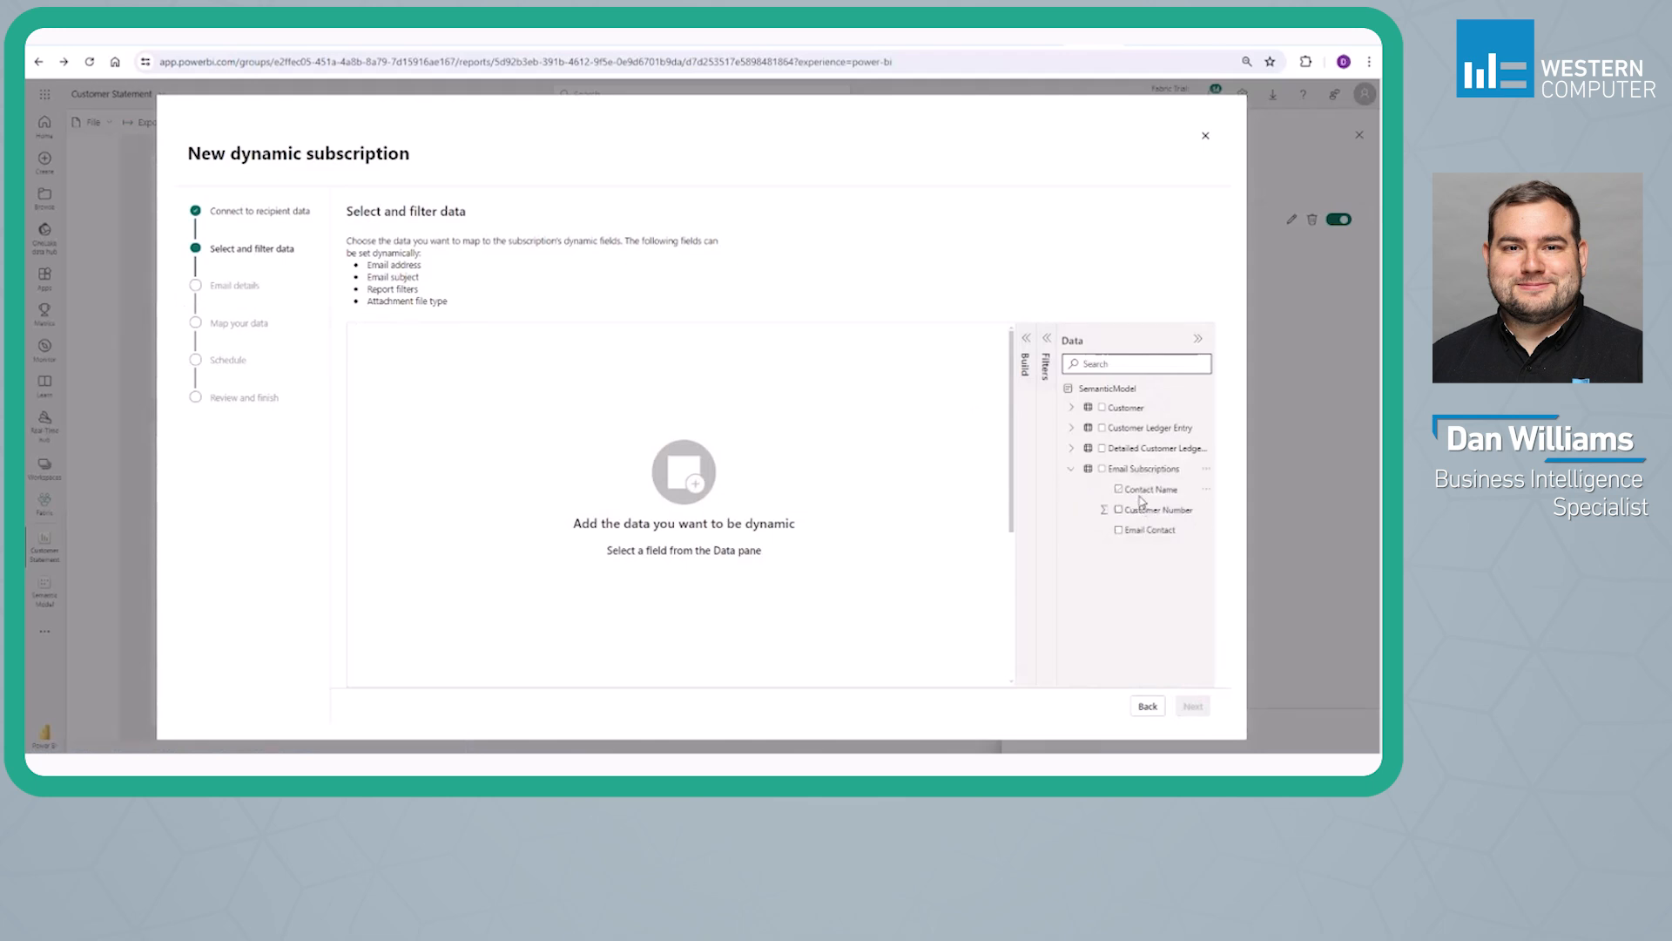
pyautogui.moveTo(1144, 513); pyautogui.dragTo(562, 421)
pyautogui.moveTo(1148, 489); pyautogui.dragTo(641, 444)
pyautogui.moveTo(1164, 530); pyautogui.dragTo(558, 426)
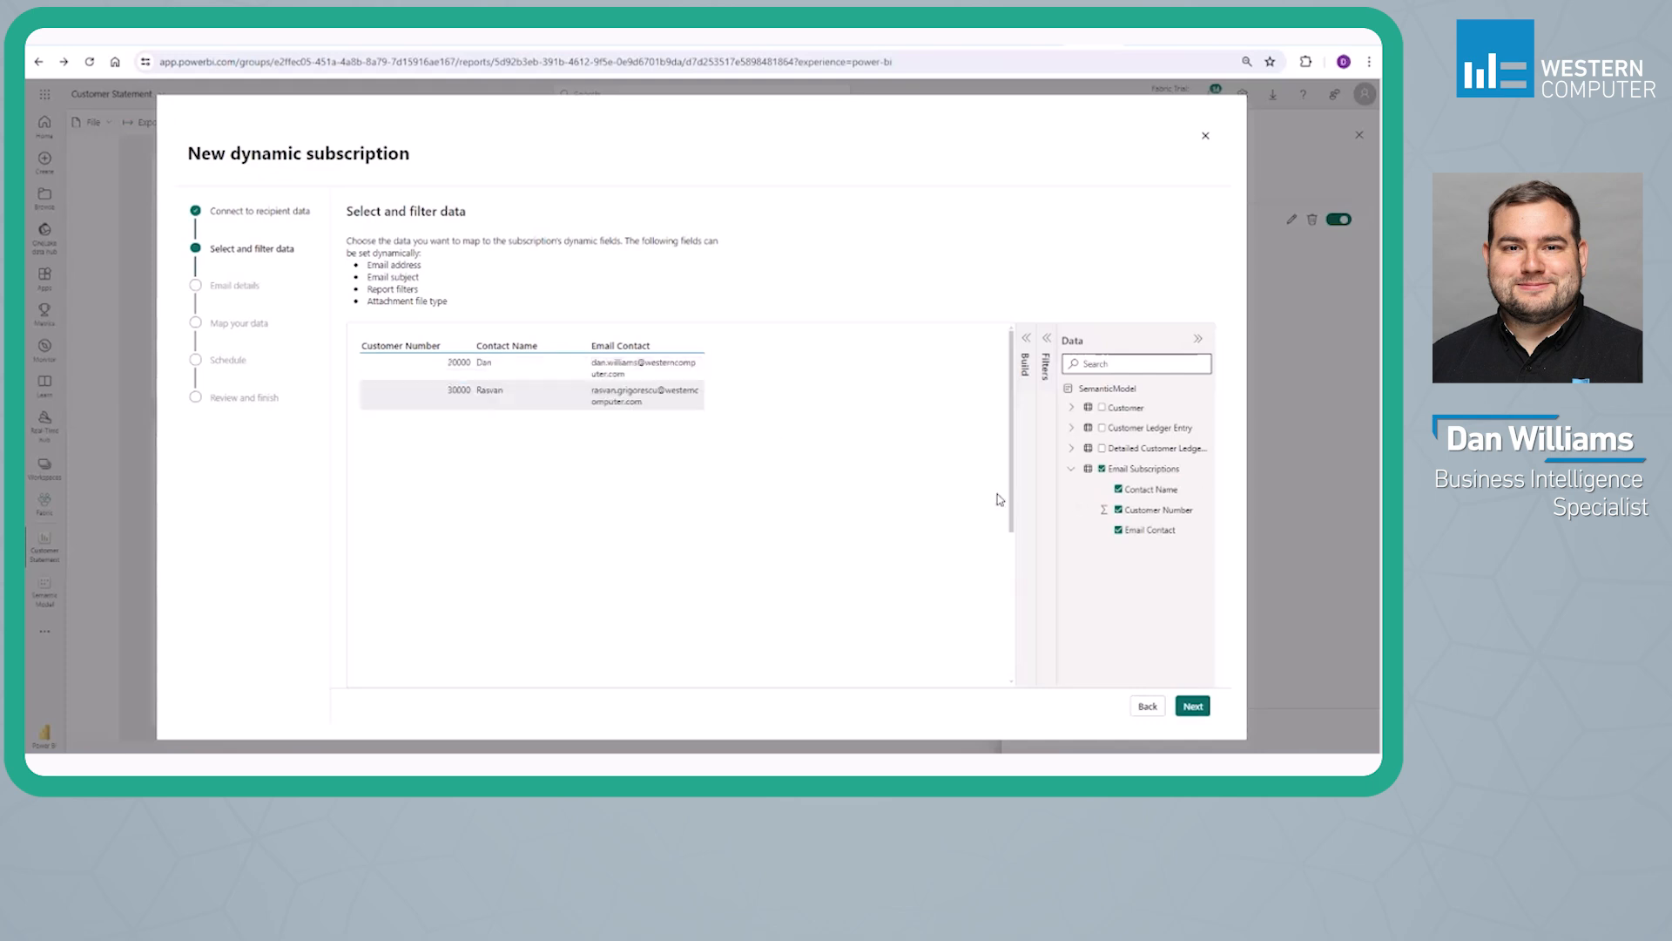
# Set the Customer Number field to Don't summarize and continue to the email details
pyautogui.click(1028, 362)
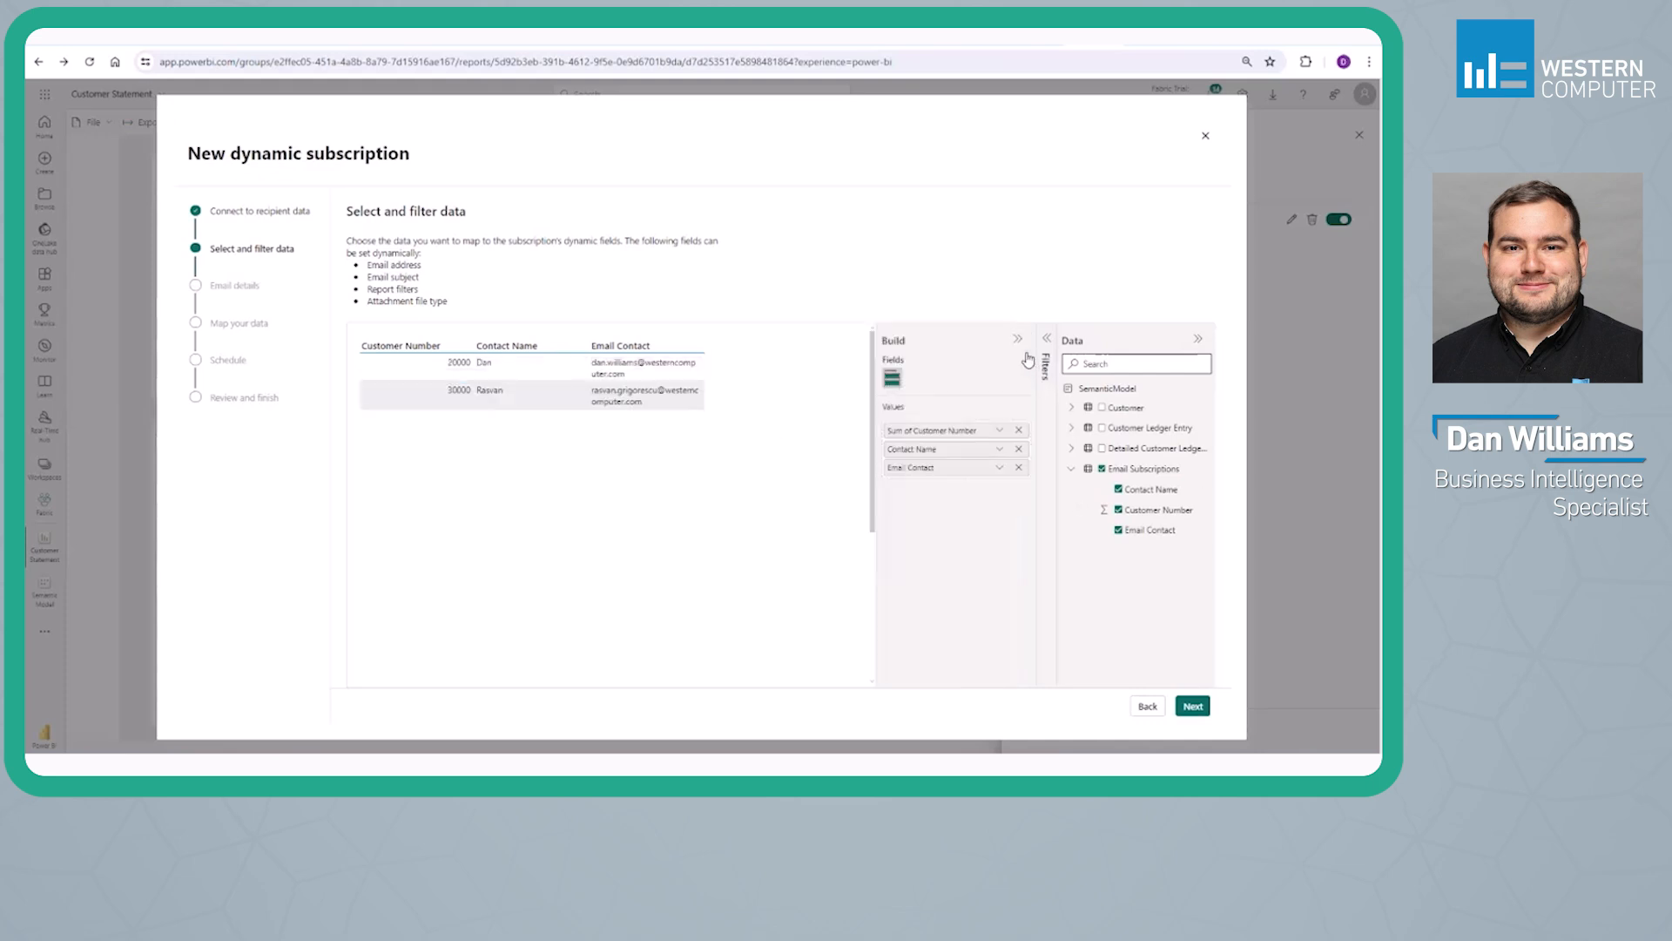
pyautogui.click(999, 430)
pyautogui.click(1012, 507)
pyautogui.moveTo(451, 363); pyautogui.dragTo(489, 389)
pyautogui.click(1193, 706)
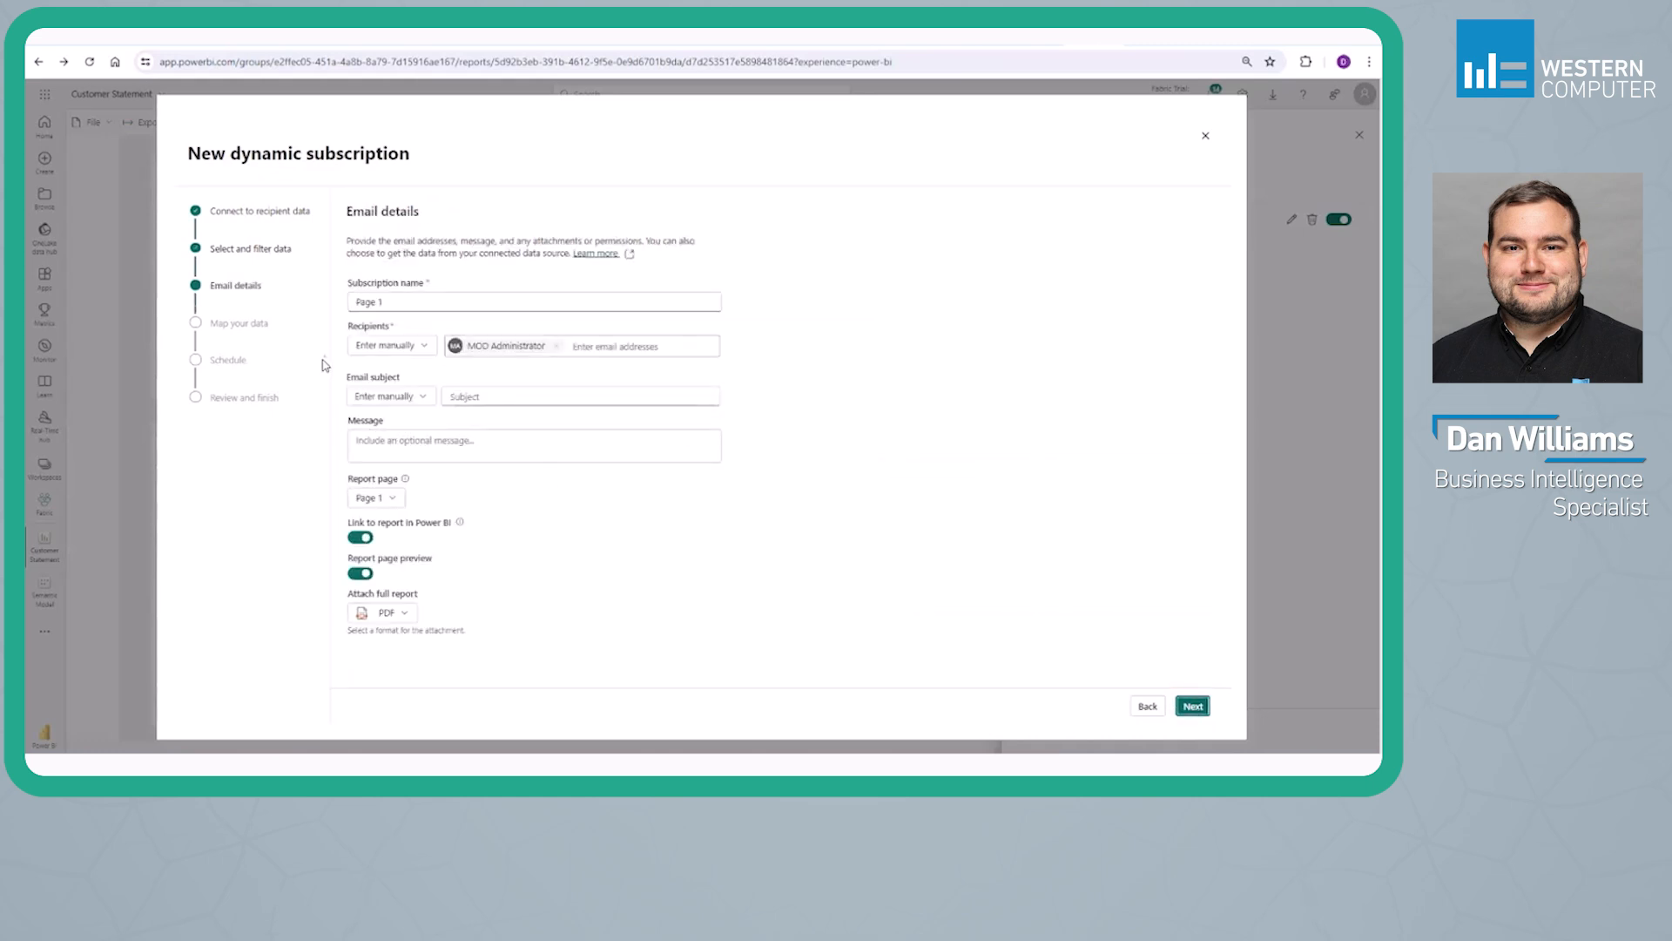
# Name the subscription Customer Statement and replace the default recipient with the data field Email Subscriptions.Email Contact
pyautogui.moveTo(386, 301); pyautogui.dragTo(291, 297)
pyautogui.write('Customer Statement')
pyautogui.press('Tab')
pyautogui.click(555, 346)
pyautogui.click(397, 347)
pyautogui.moveTo(394, 397)
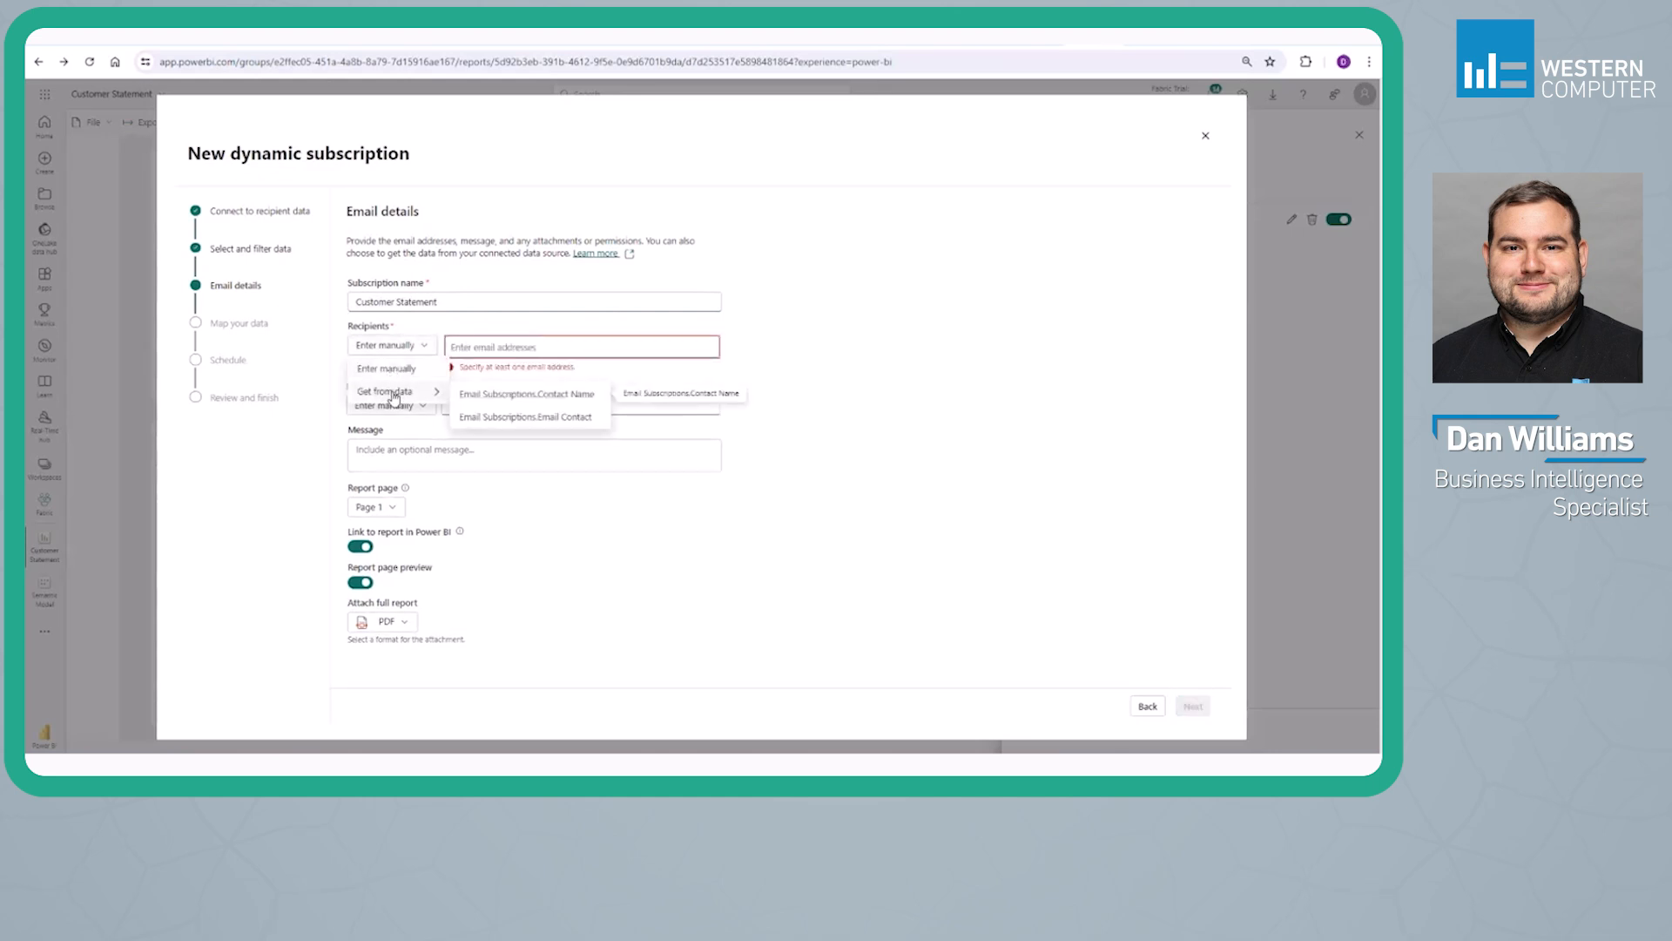
pyautogui.click(483, 417)
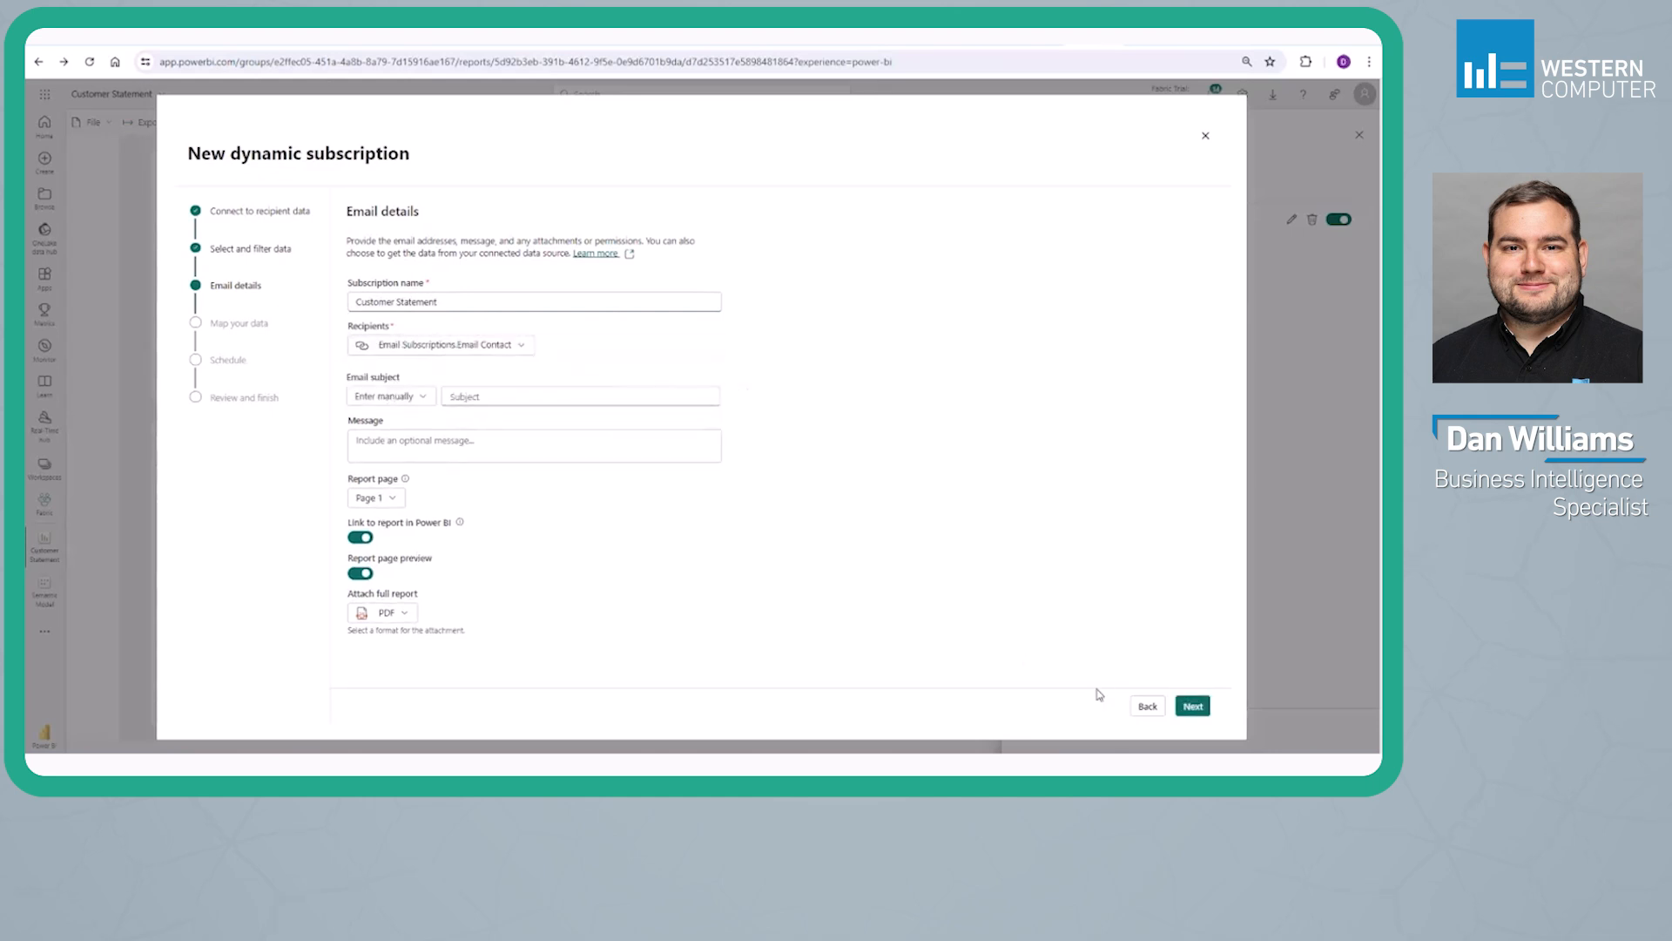
# Go back to the recipient data, check how Customer Number is summarized, and return to the email details
pyautogui.click(1145, 707)
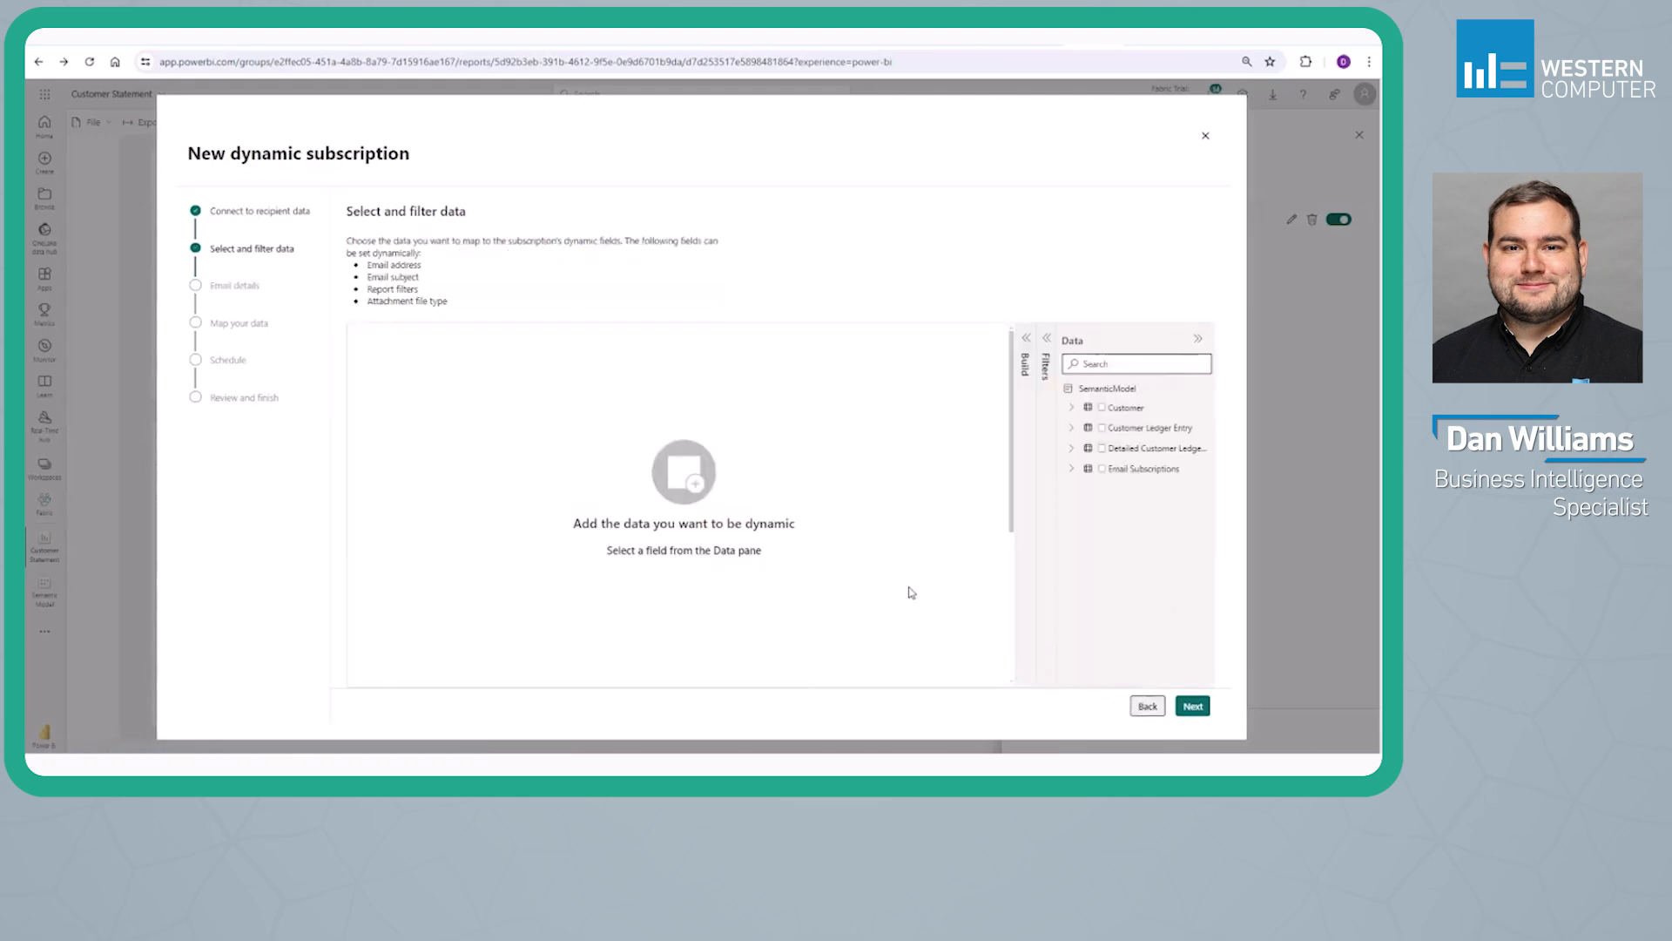
pyautogui.click(1025, 338)
pyautogui.click(997, 433)
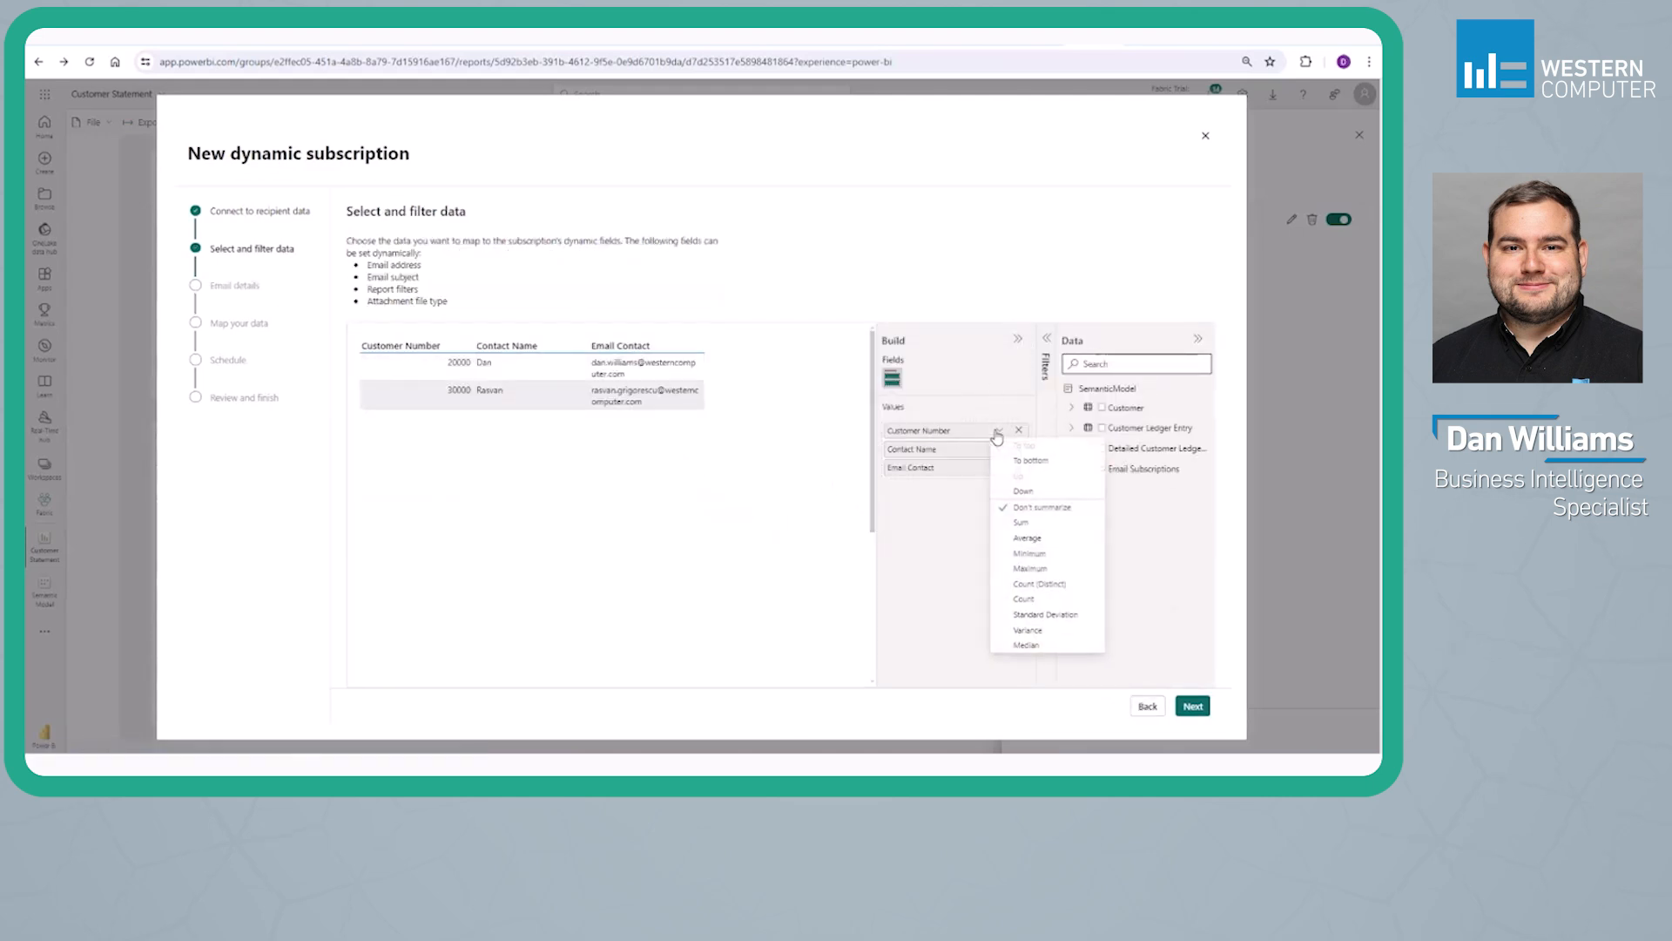
pyautogui.click(721, 462)
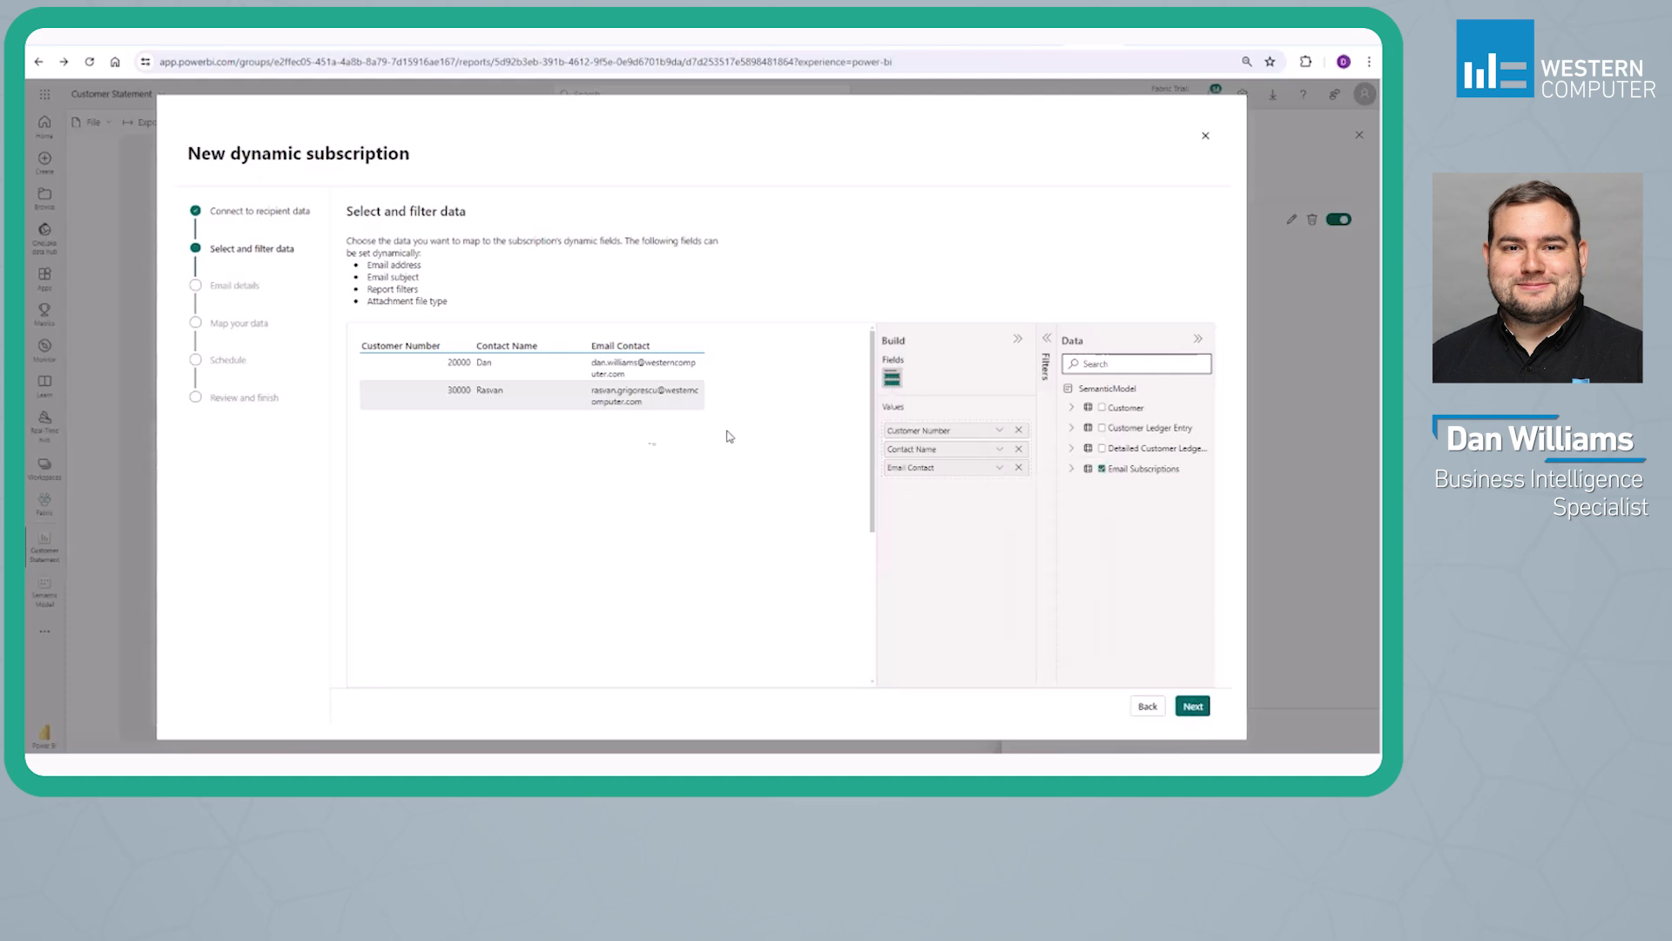
pyautogui.click(1193, 706)
# Enter the email subject "Customer Statement for Review" and the message "This is a dynamic subscription test"
pyautogui.click(389, 397)
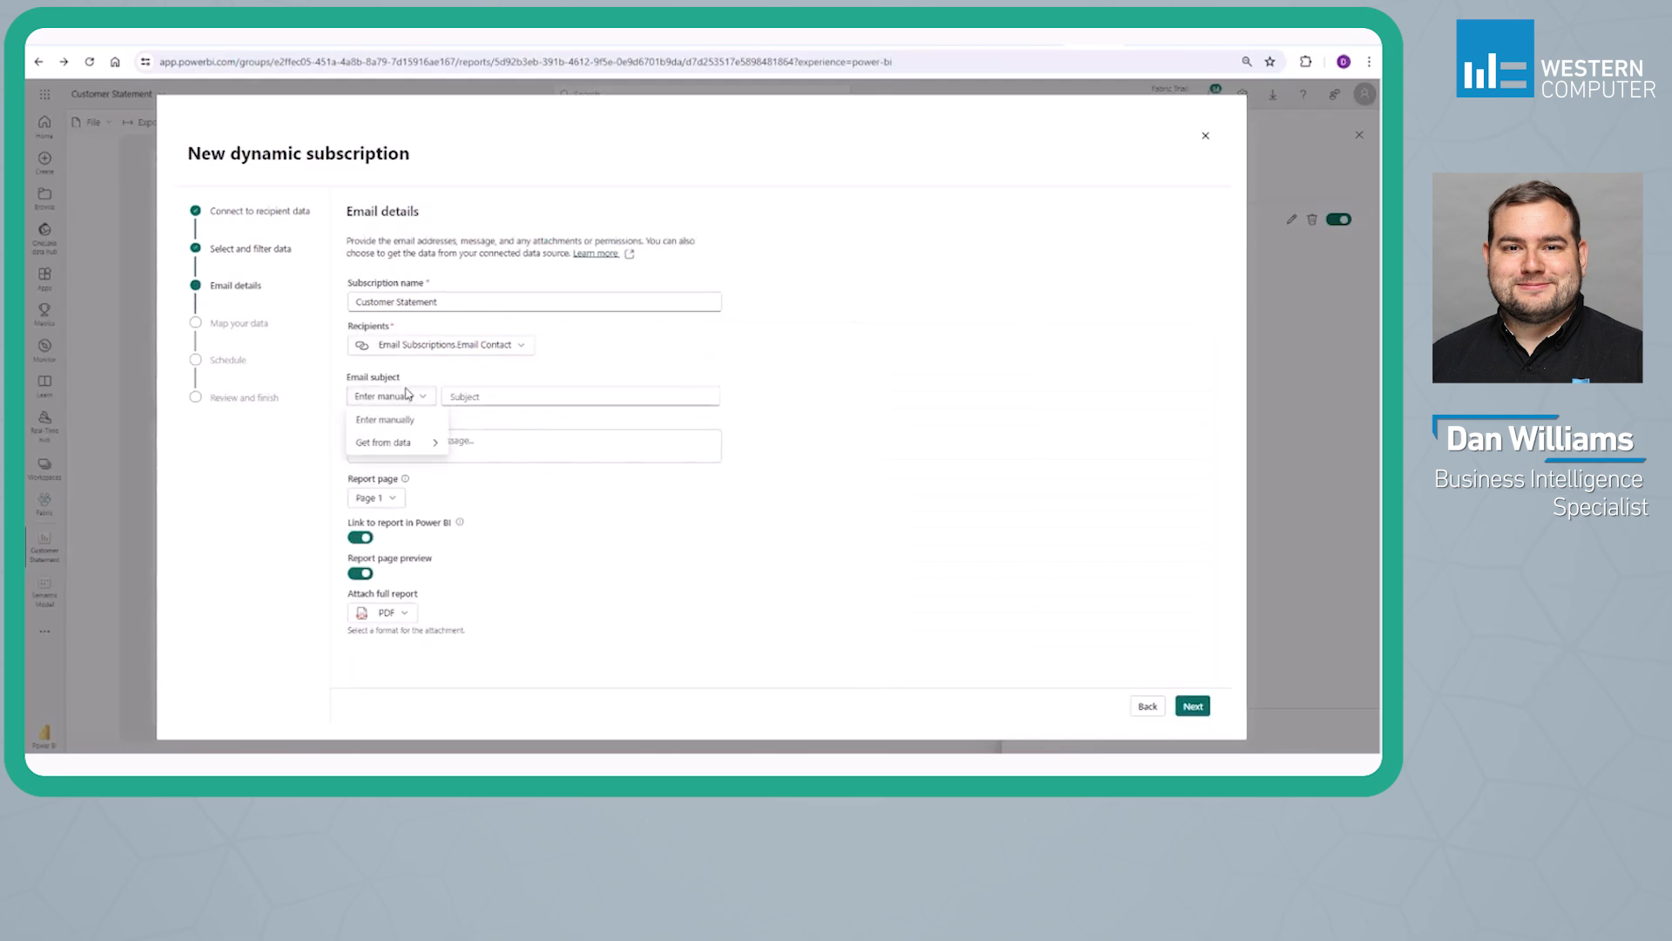
pyautogui.moveTo(440, 444)
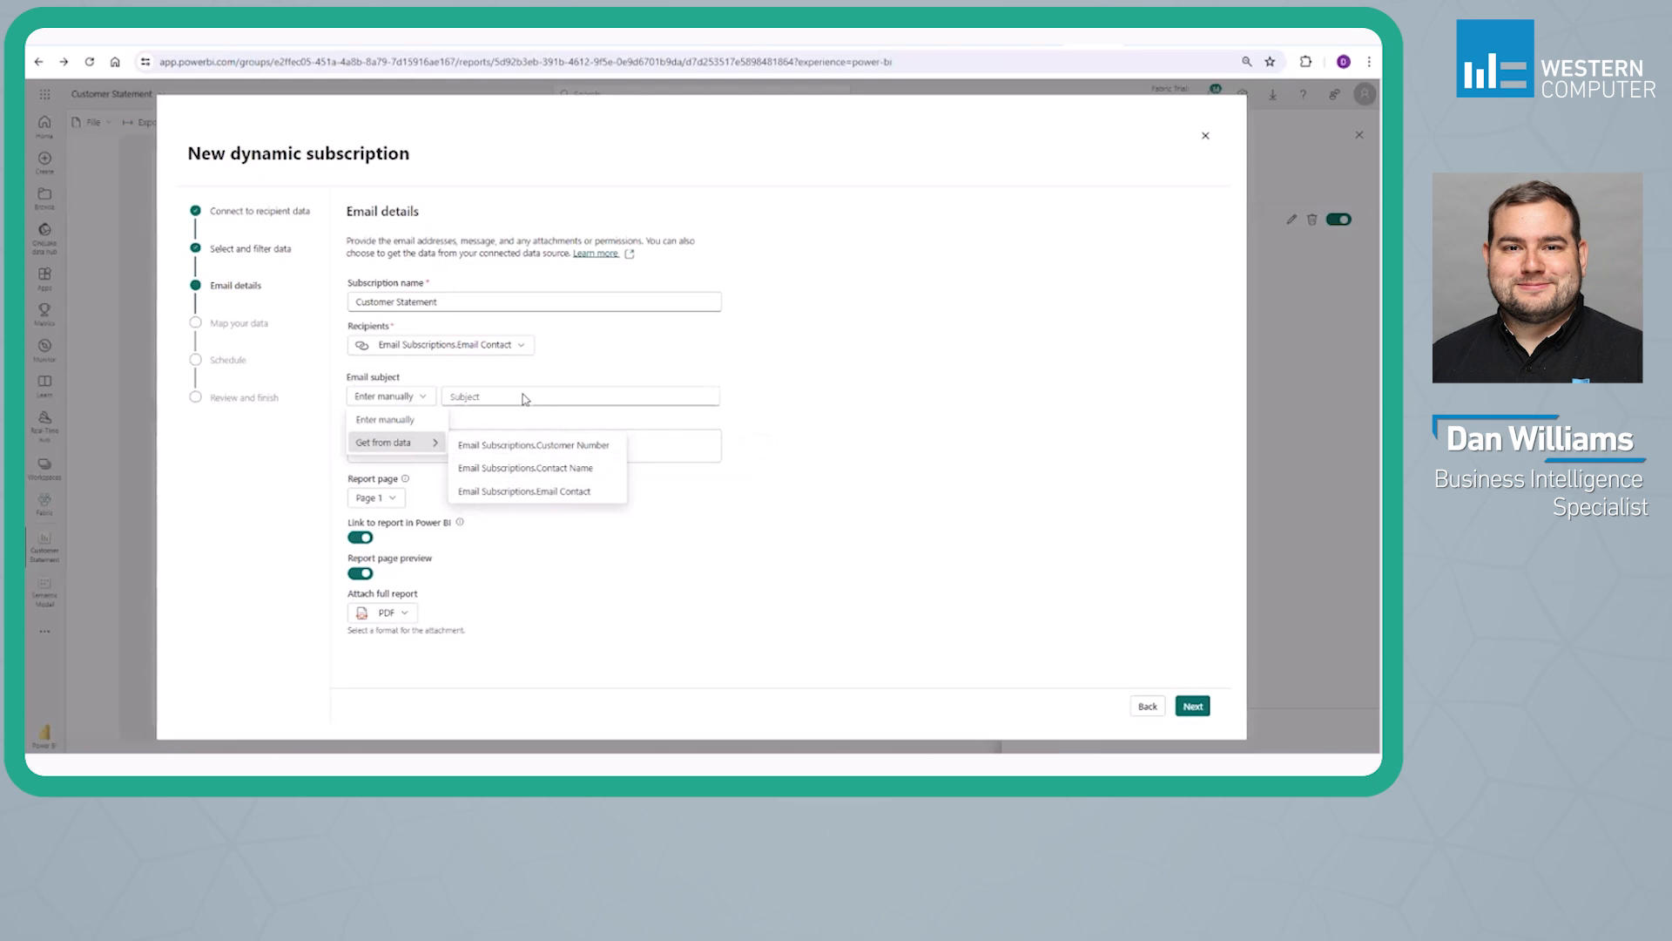
pyautogui.click(518, 348)
pyautogui.click(432, 368)
pyautogui.click(567, 405)
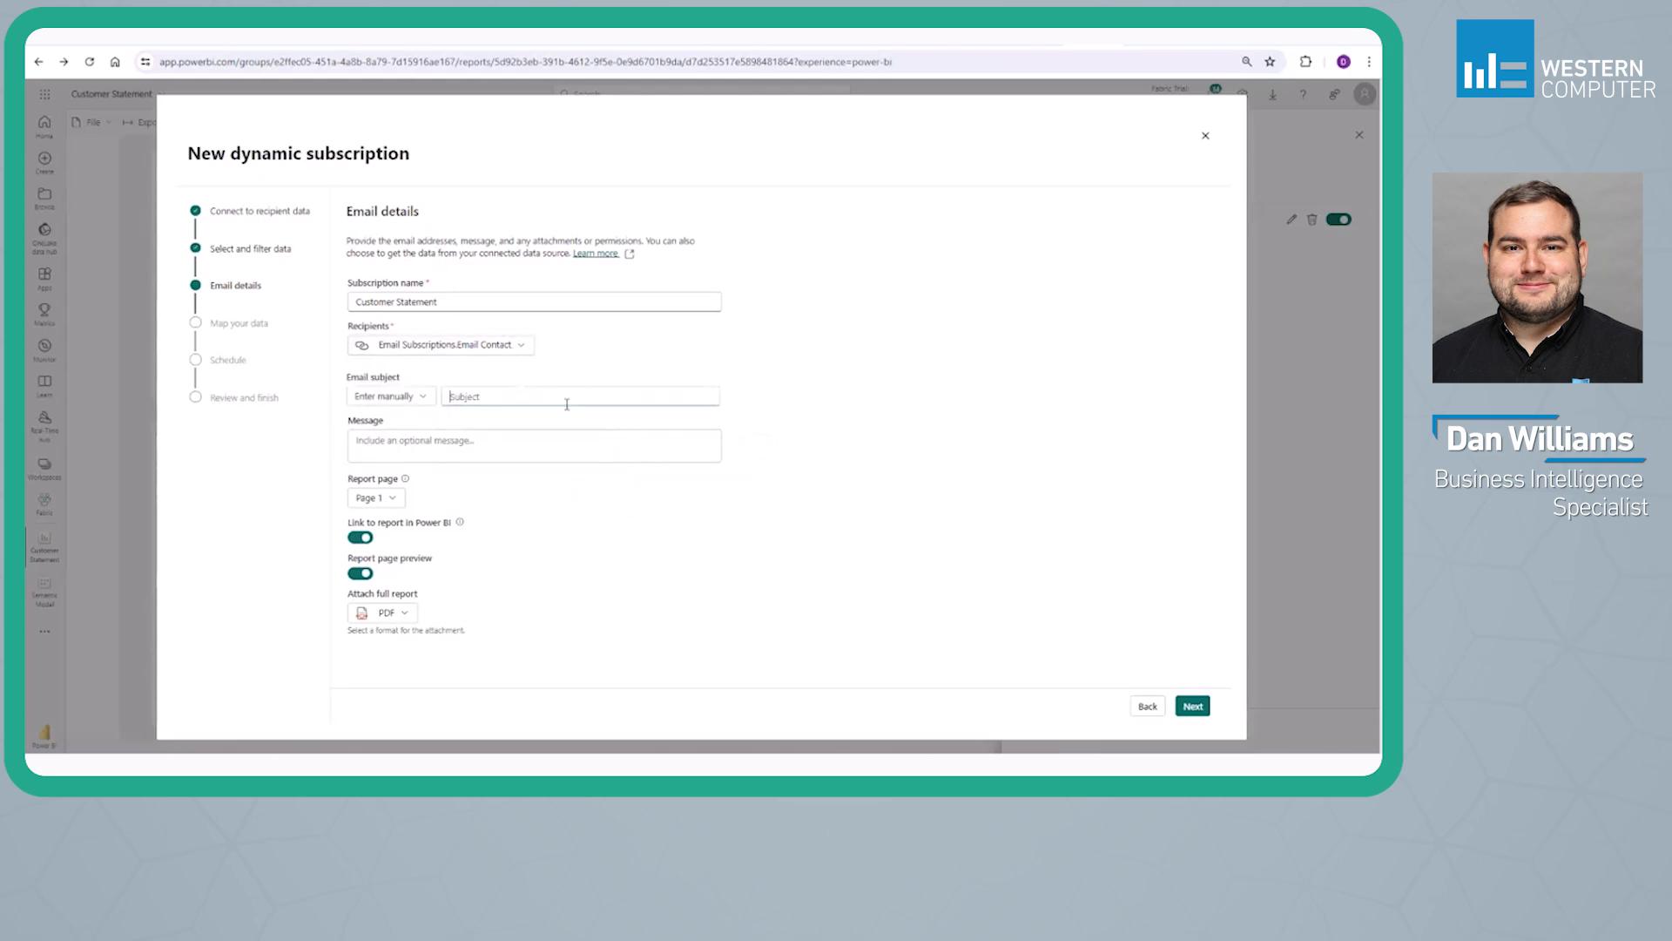
pyautogui.click(429, 401)
pyautogui.click(469, 400)
pyautogui.write('c subscription tes')
pyautogui.write('th')
pyautogui.press('Tab')
# Keep Page 1 as the report page, turn off the link to the report in Power BI, and continue to data mapping
pyautogui.click(394, 499)
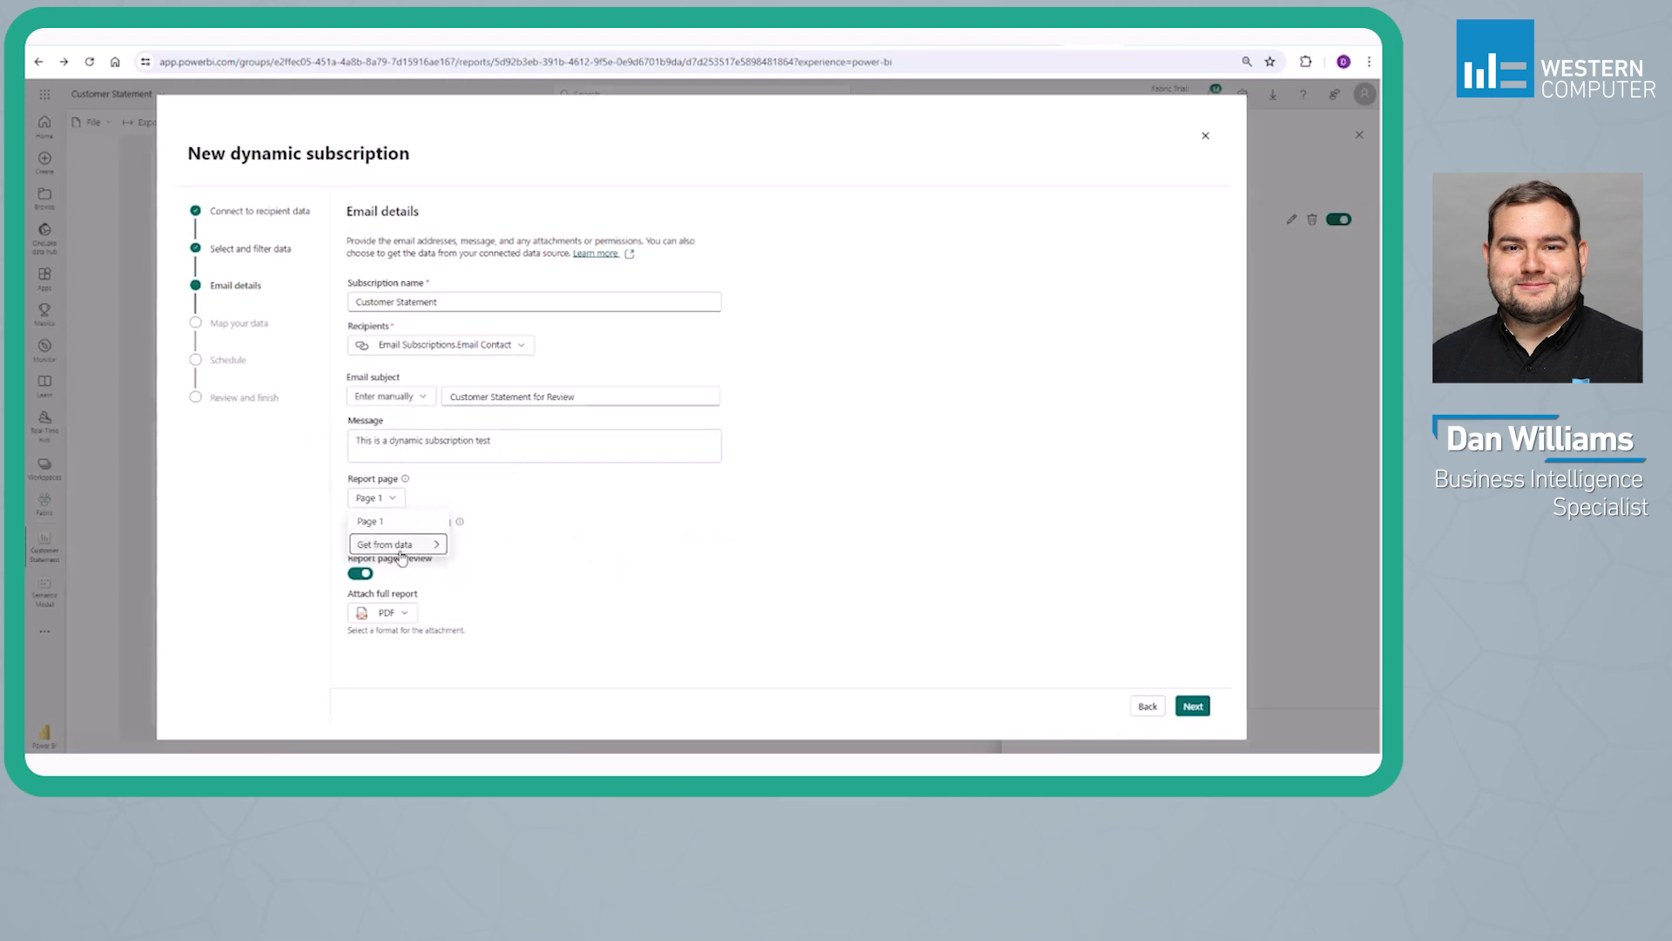
pyautogui.click(430, 497)
pyautogui.click(364, 544)
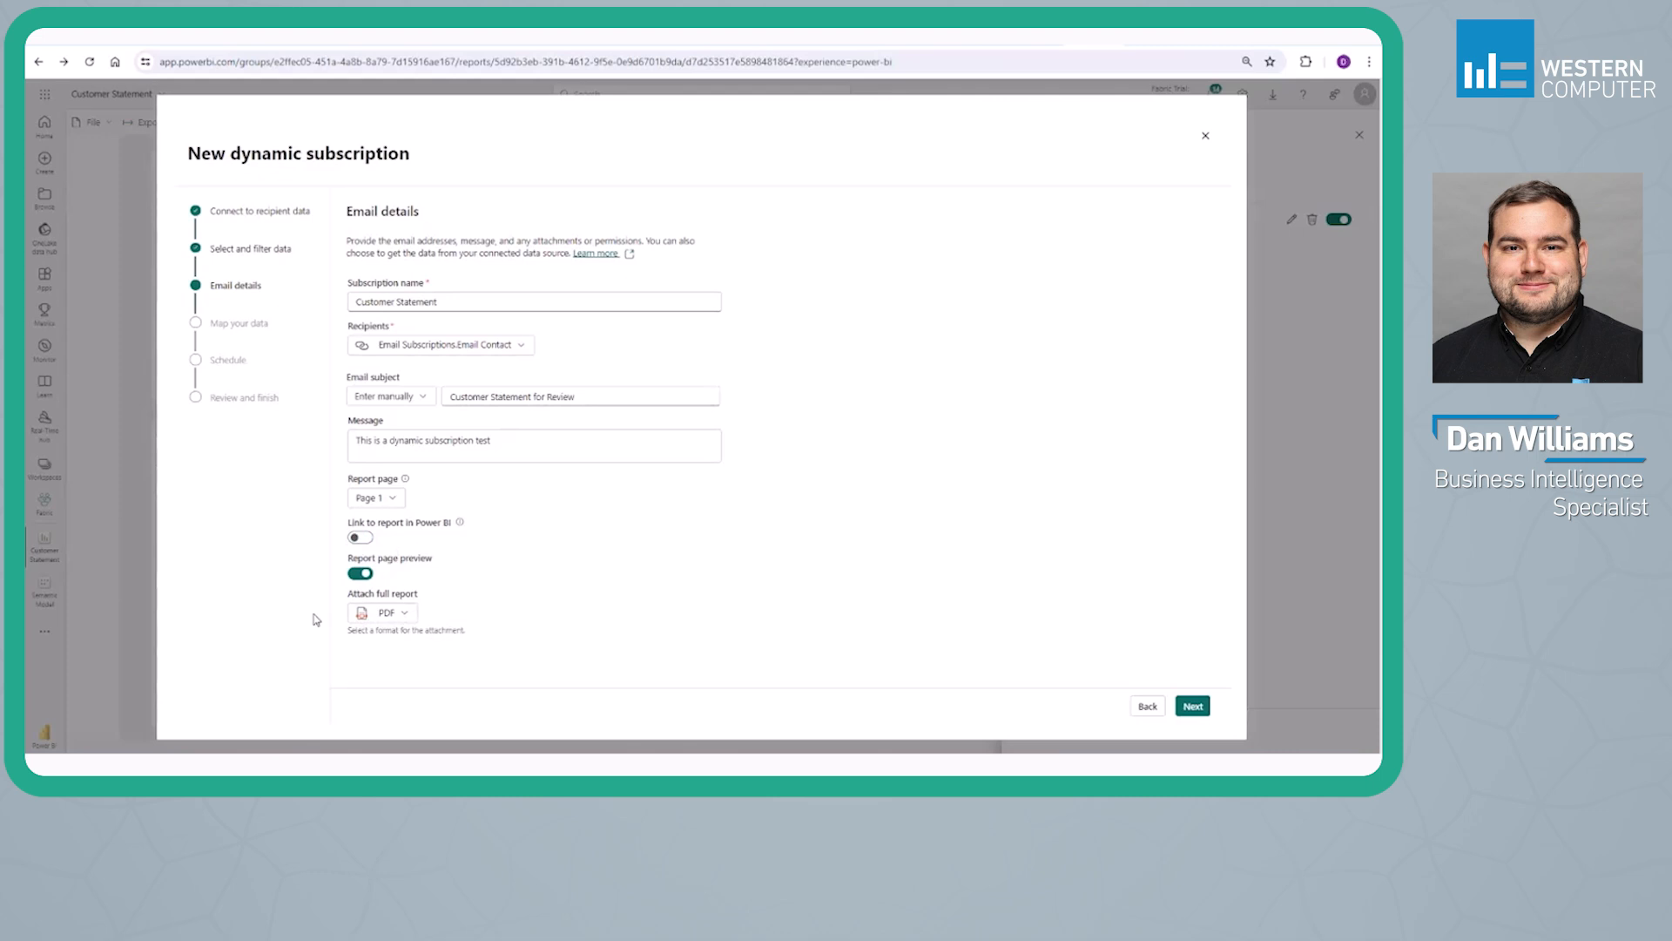
pyautogui.click(1191, 707)
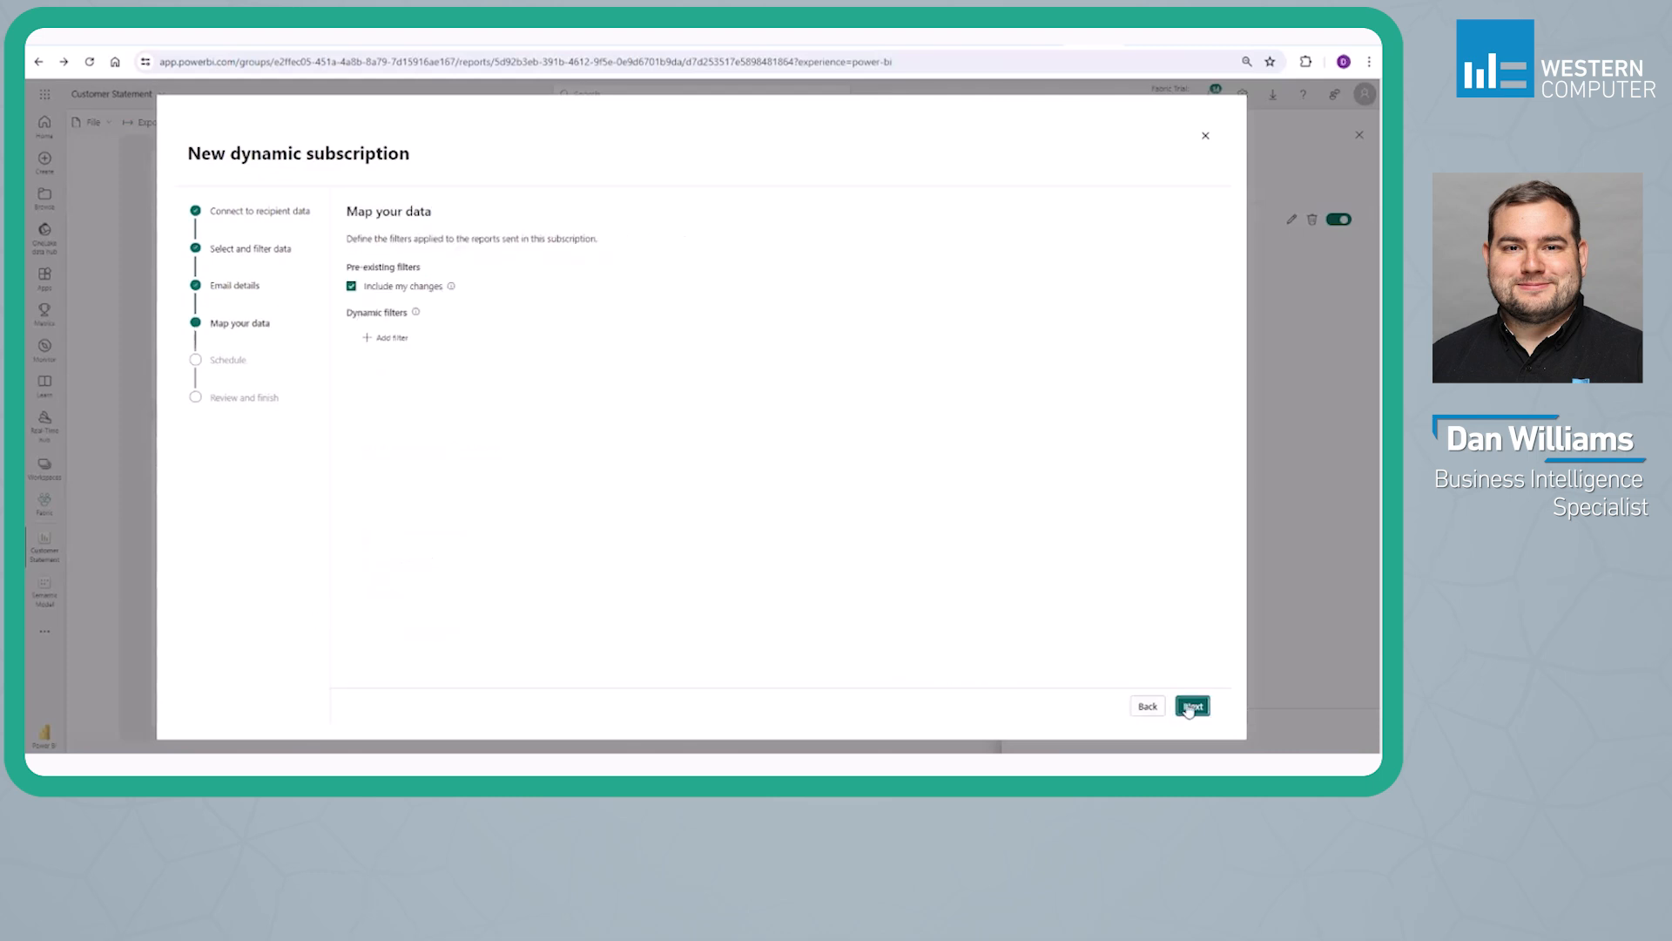
# Exclude pre-existing filter changes and add a dynamic filter mapping Customer.Number to Email Subscriptions.Customer Number
pyautogui.click(351, 287)
pyautogui.click(385, 338)
pyautogui.click(400, 389)
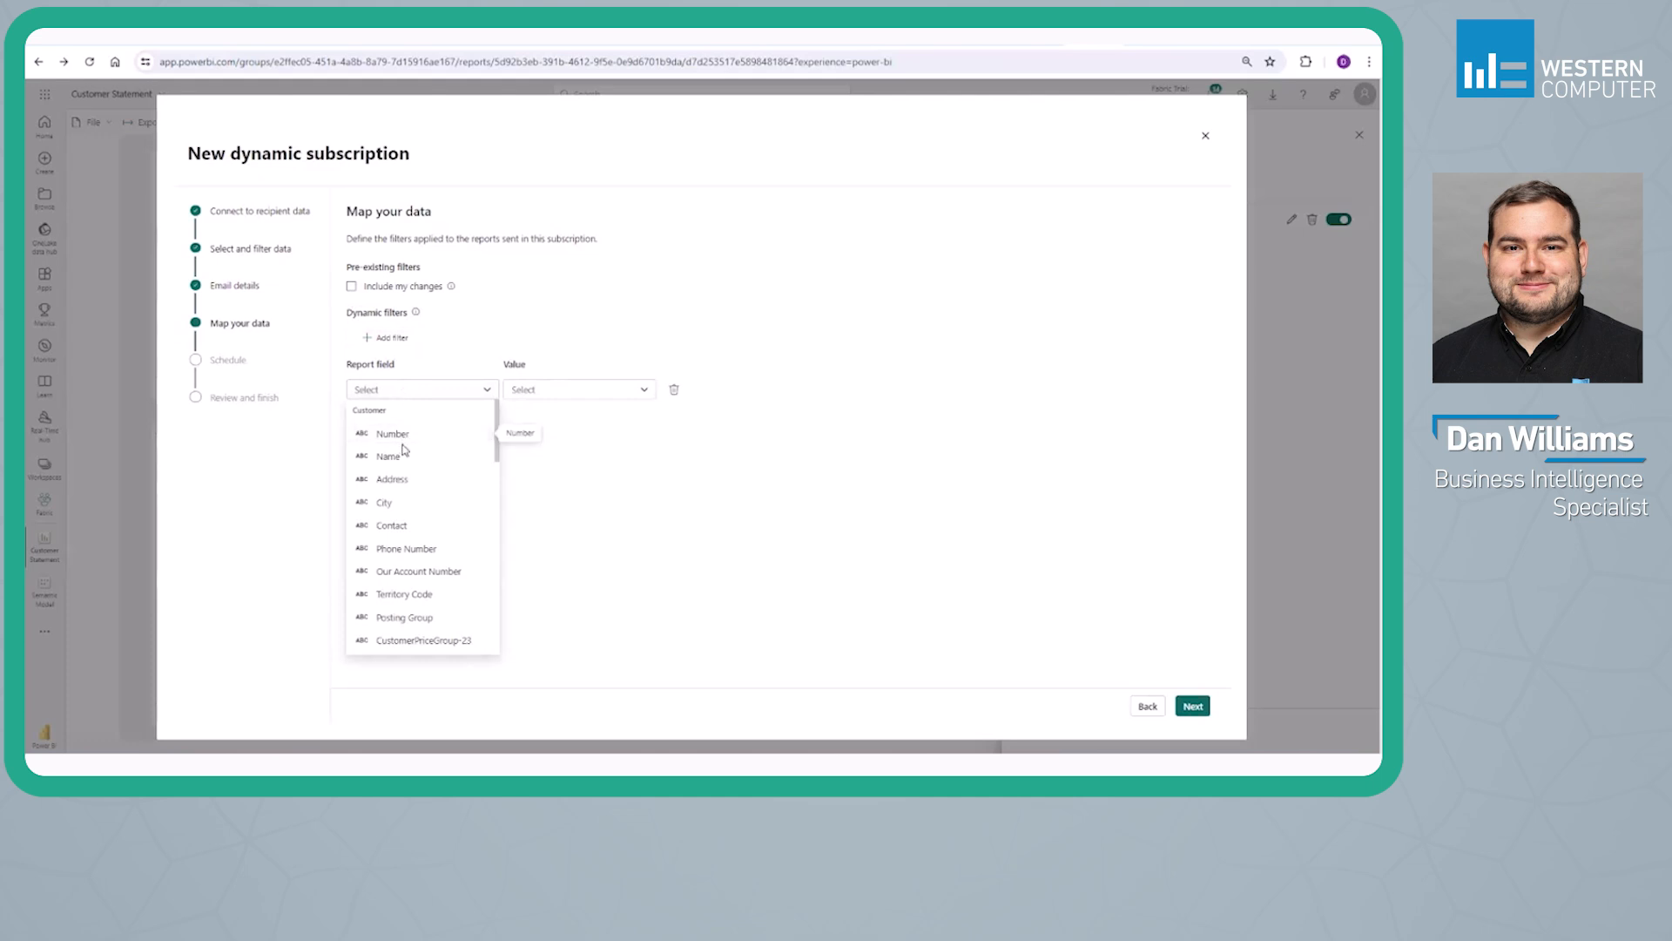
pyautogui.scroll(-3, 405, 436)
pyautogui.scroll(-3, 407, 439)
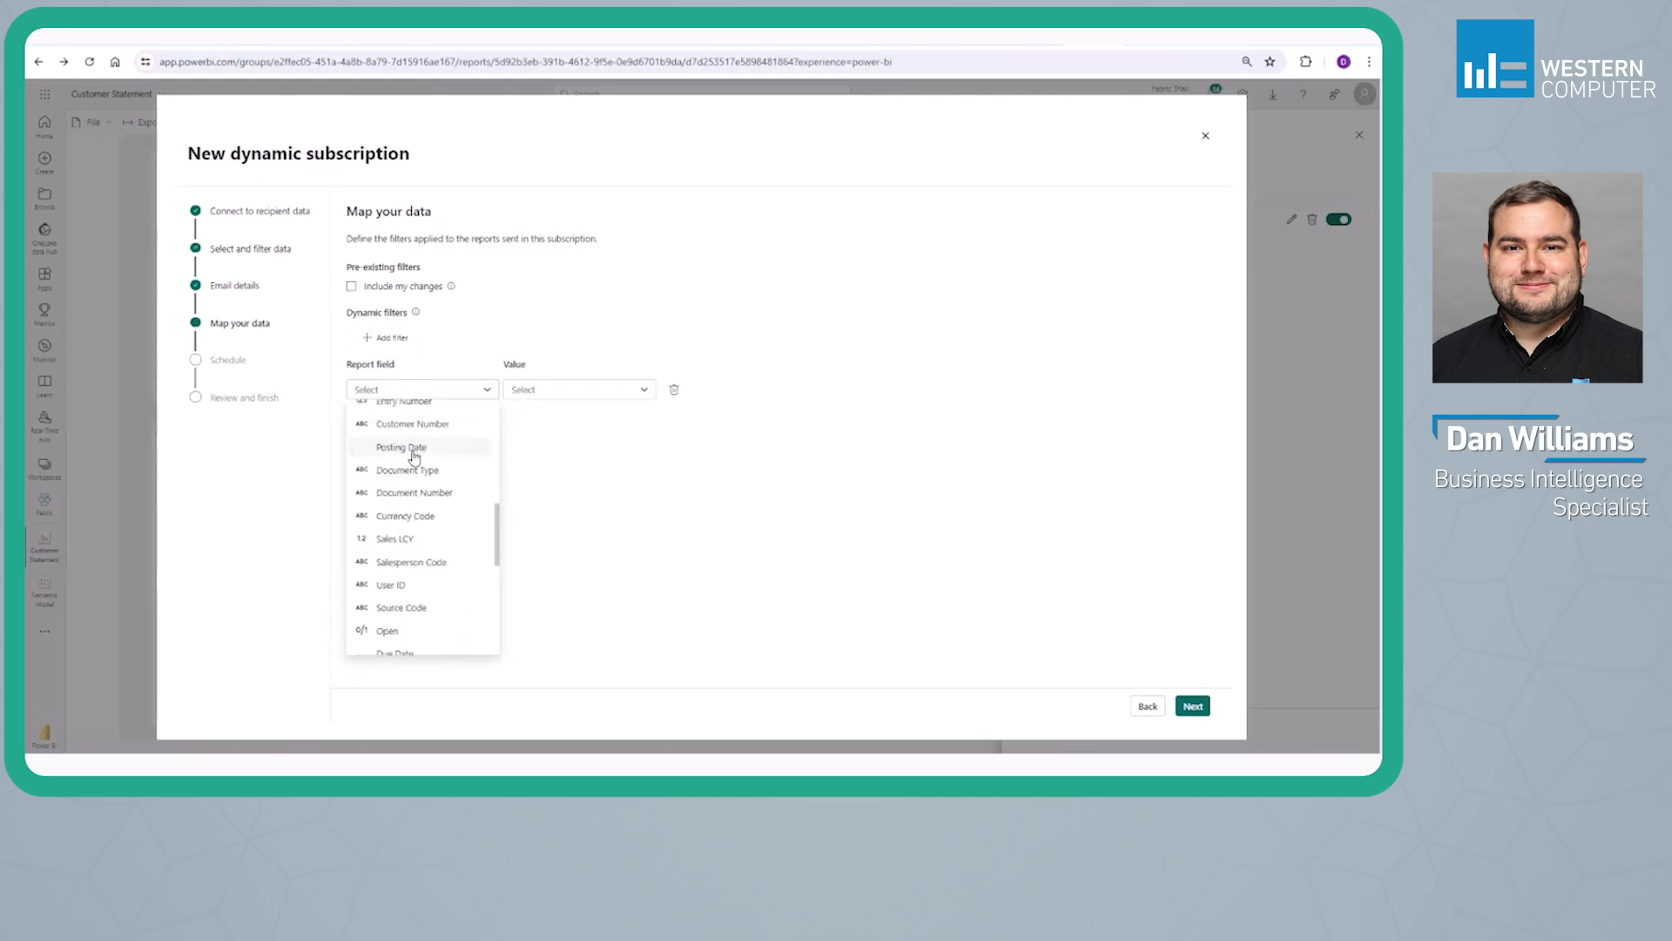
pyautogui.click(411, 449)
pyautogui.click(554, 396)
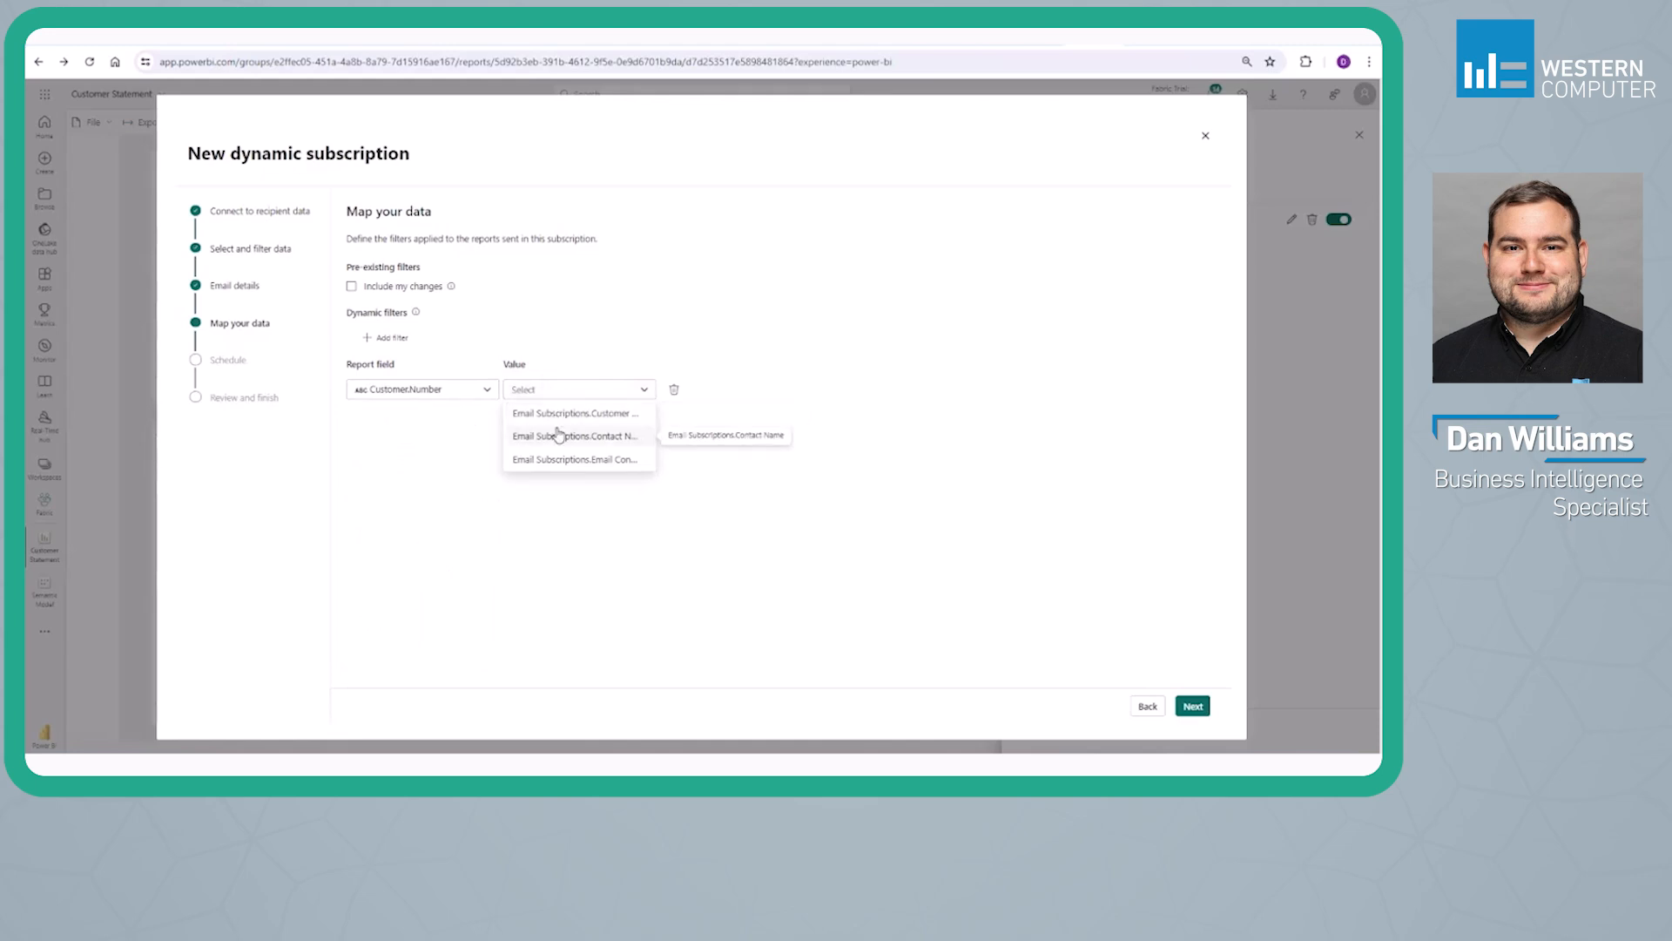
pyautogui.click(565, 417)
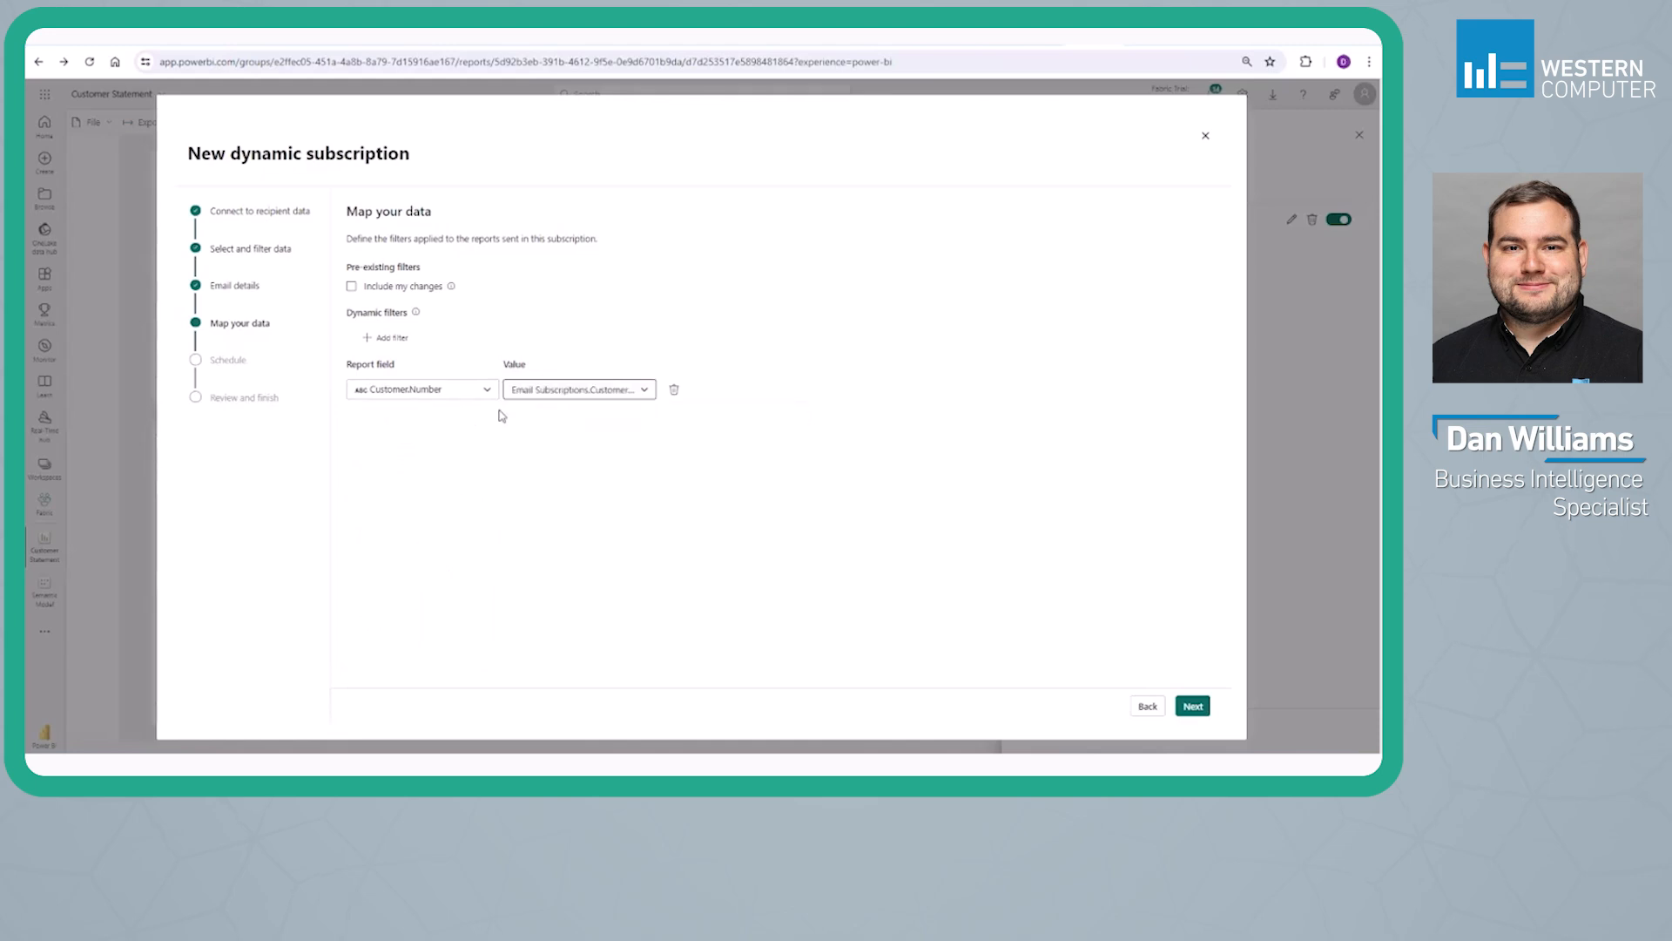
pyautogui.click(1195, 706)
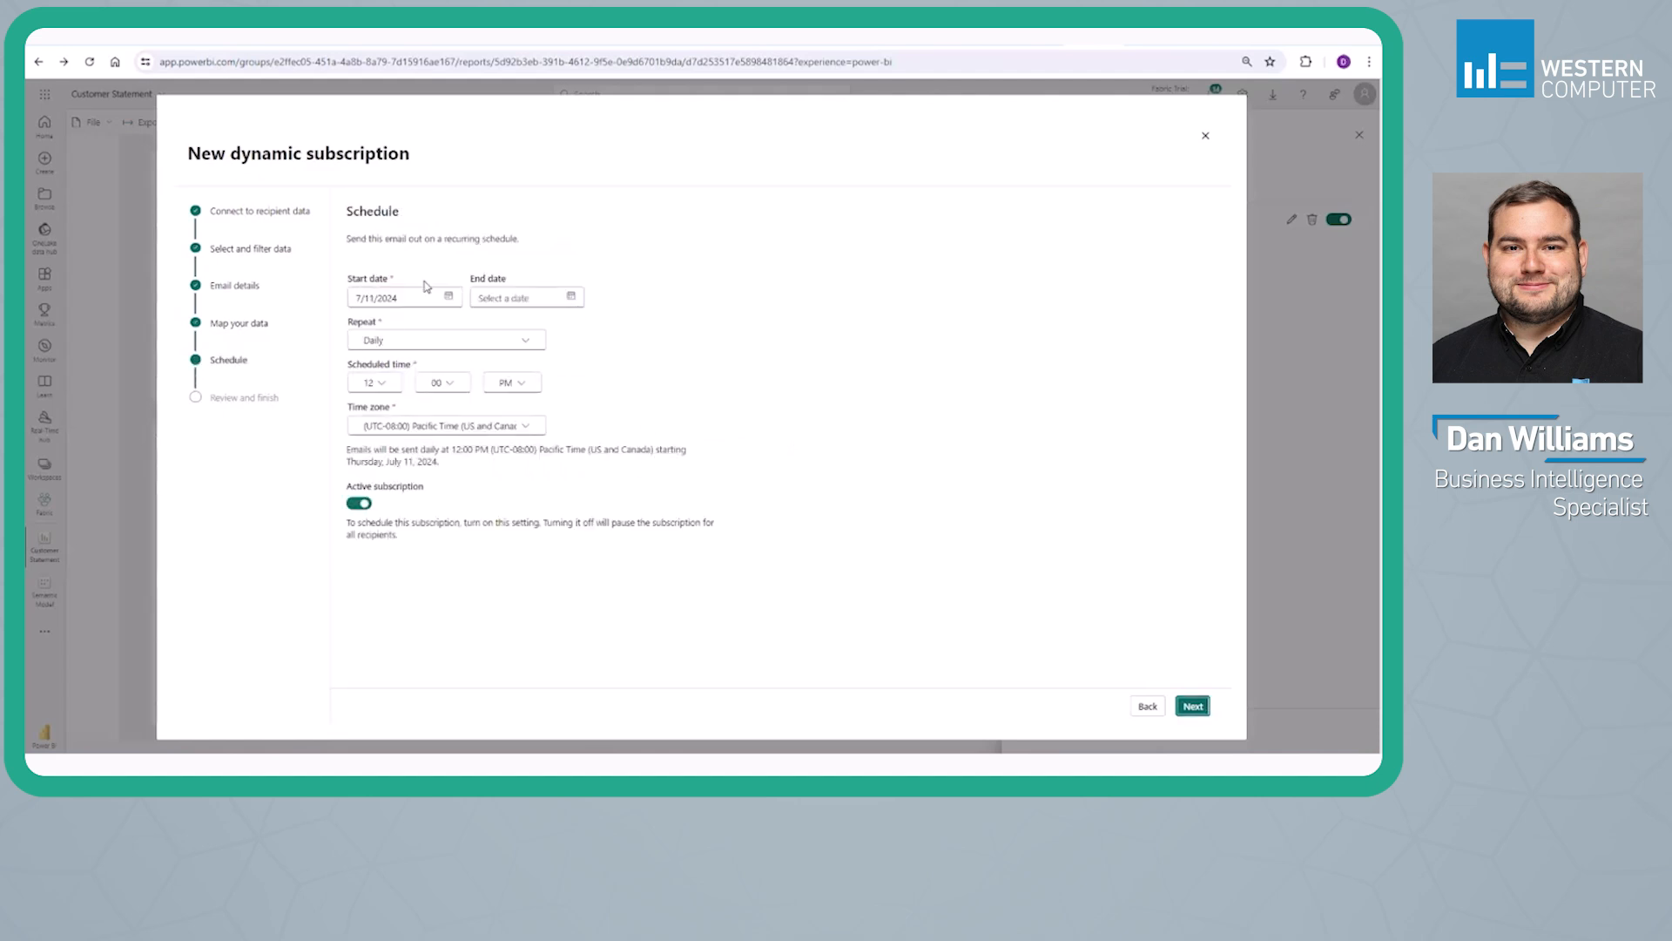
# Schedule the subscription monthly on day 12 and save it
pyautogui.click(505, 300)
pyautogui.click(421, 345)
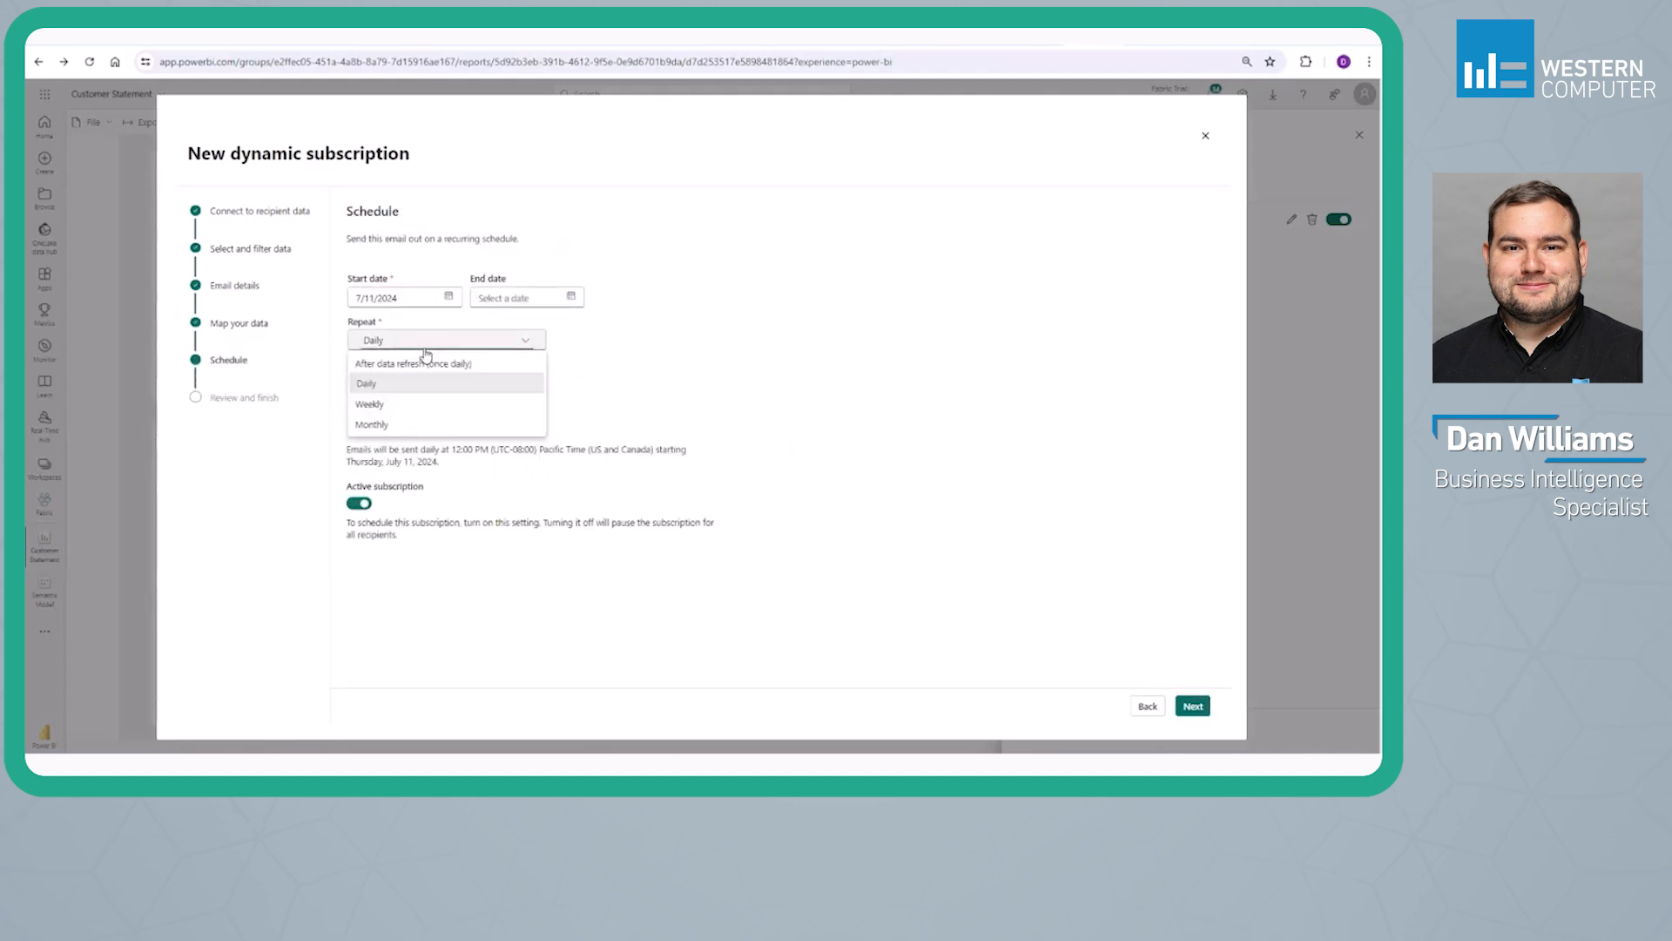
pyautogui.click(383, 424)
pyautogui.click(395, 387)
pyautogui.write('12')
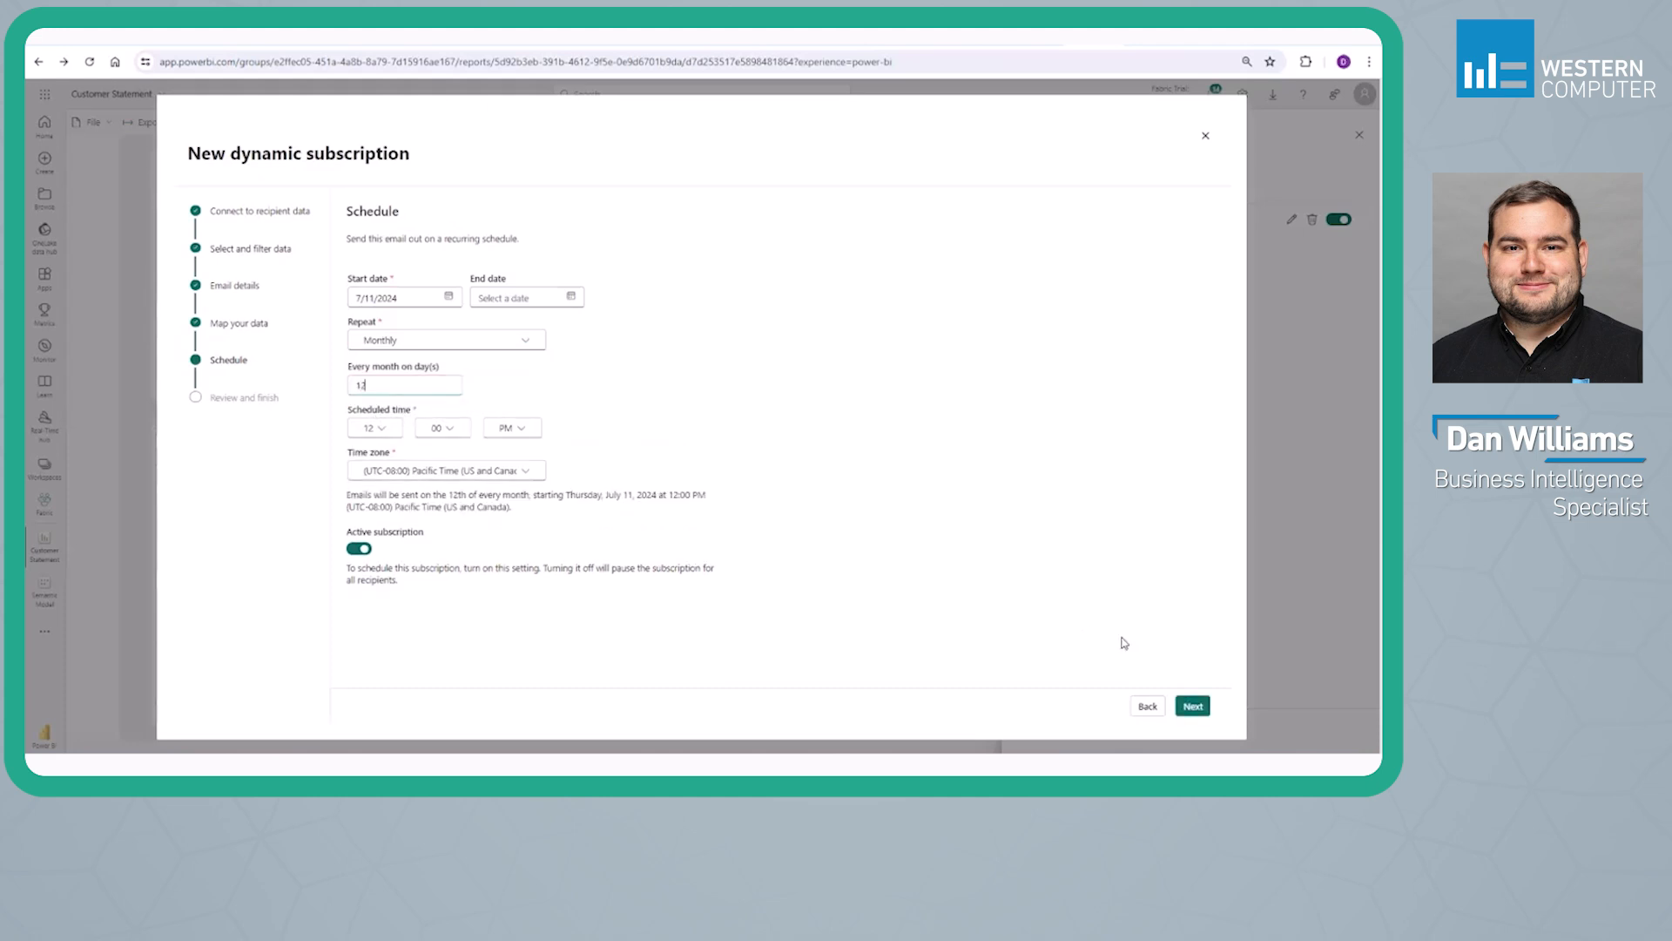
pyautogui.click(1191, 705)
pyautogui.click(1180, 705)
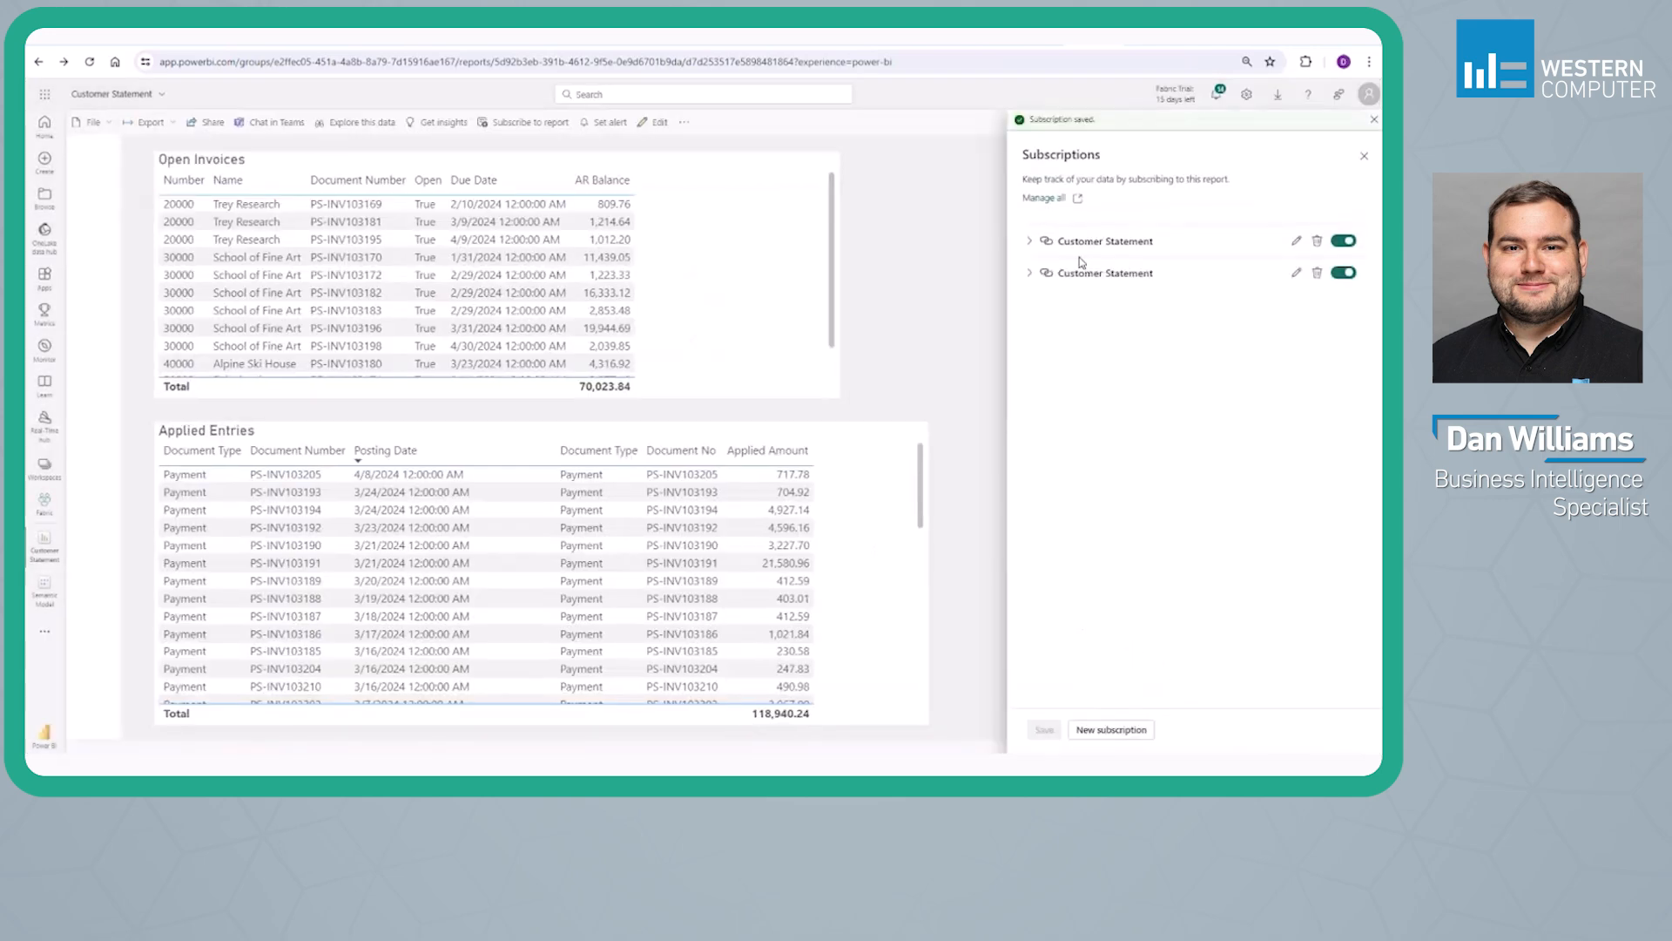
# Send the new Customer Statement subscription immediately, then close the subscriptions and open the report's Number filter
pyautogui.click(1031, 275)
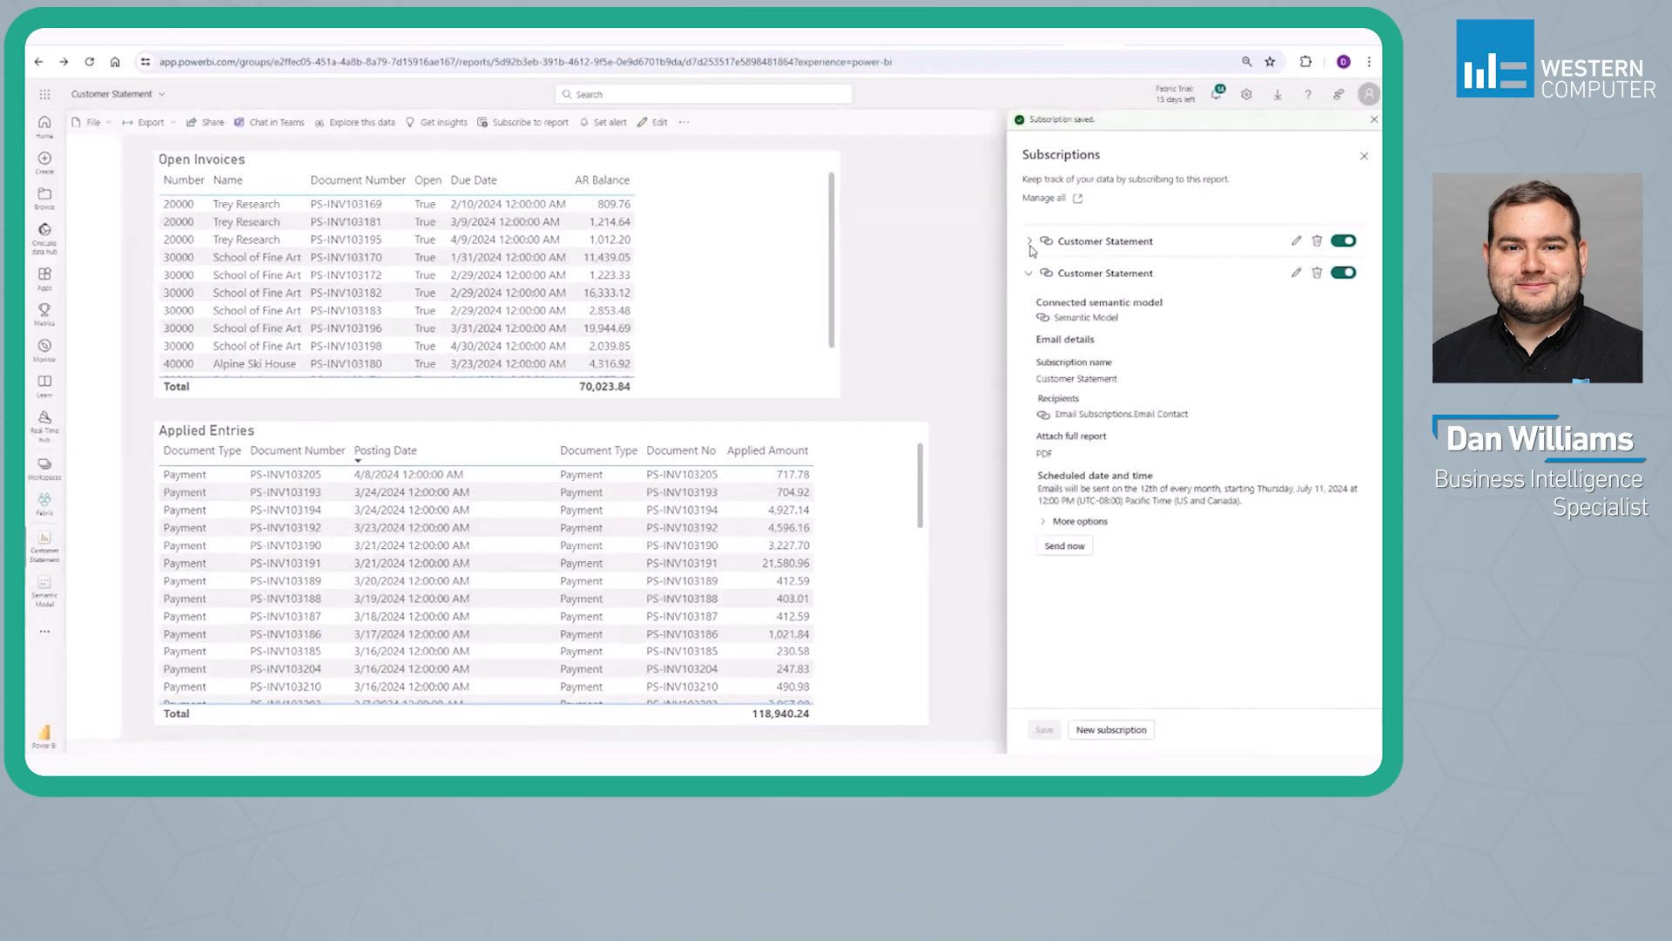
pyautogui.click(1056, 547)
pyautogui.click(1364, 155)
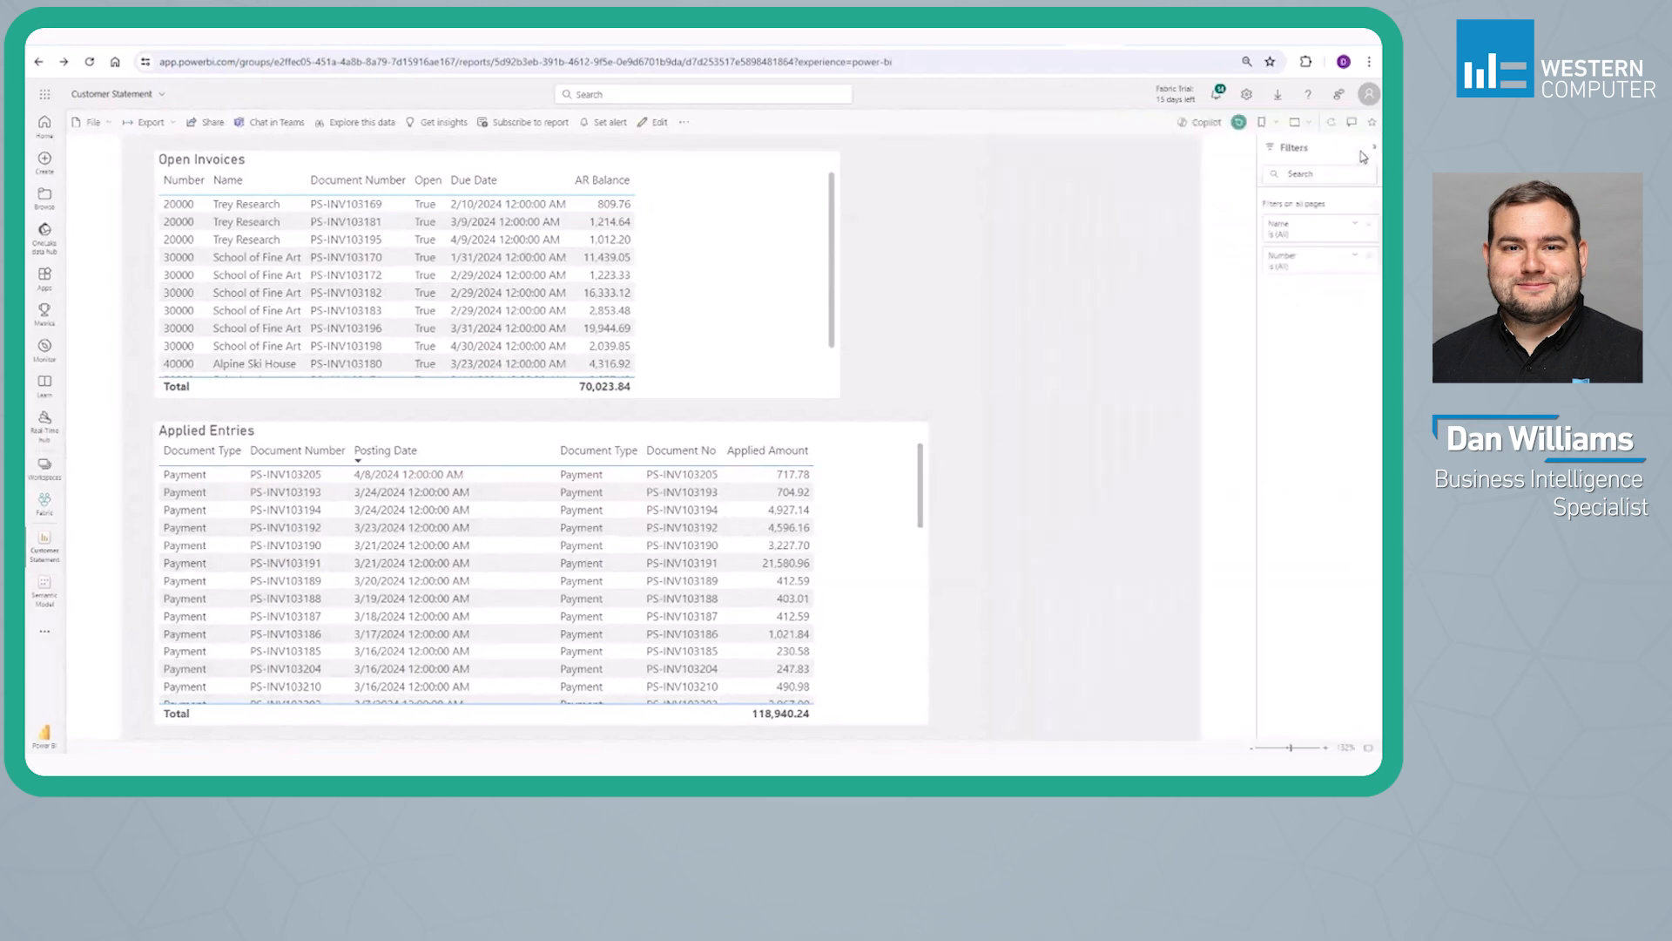
pyautogui.click(1293, 261)
pyautogui.click(1279, 379)
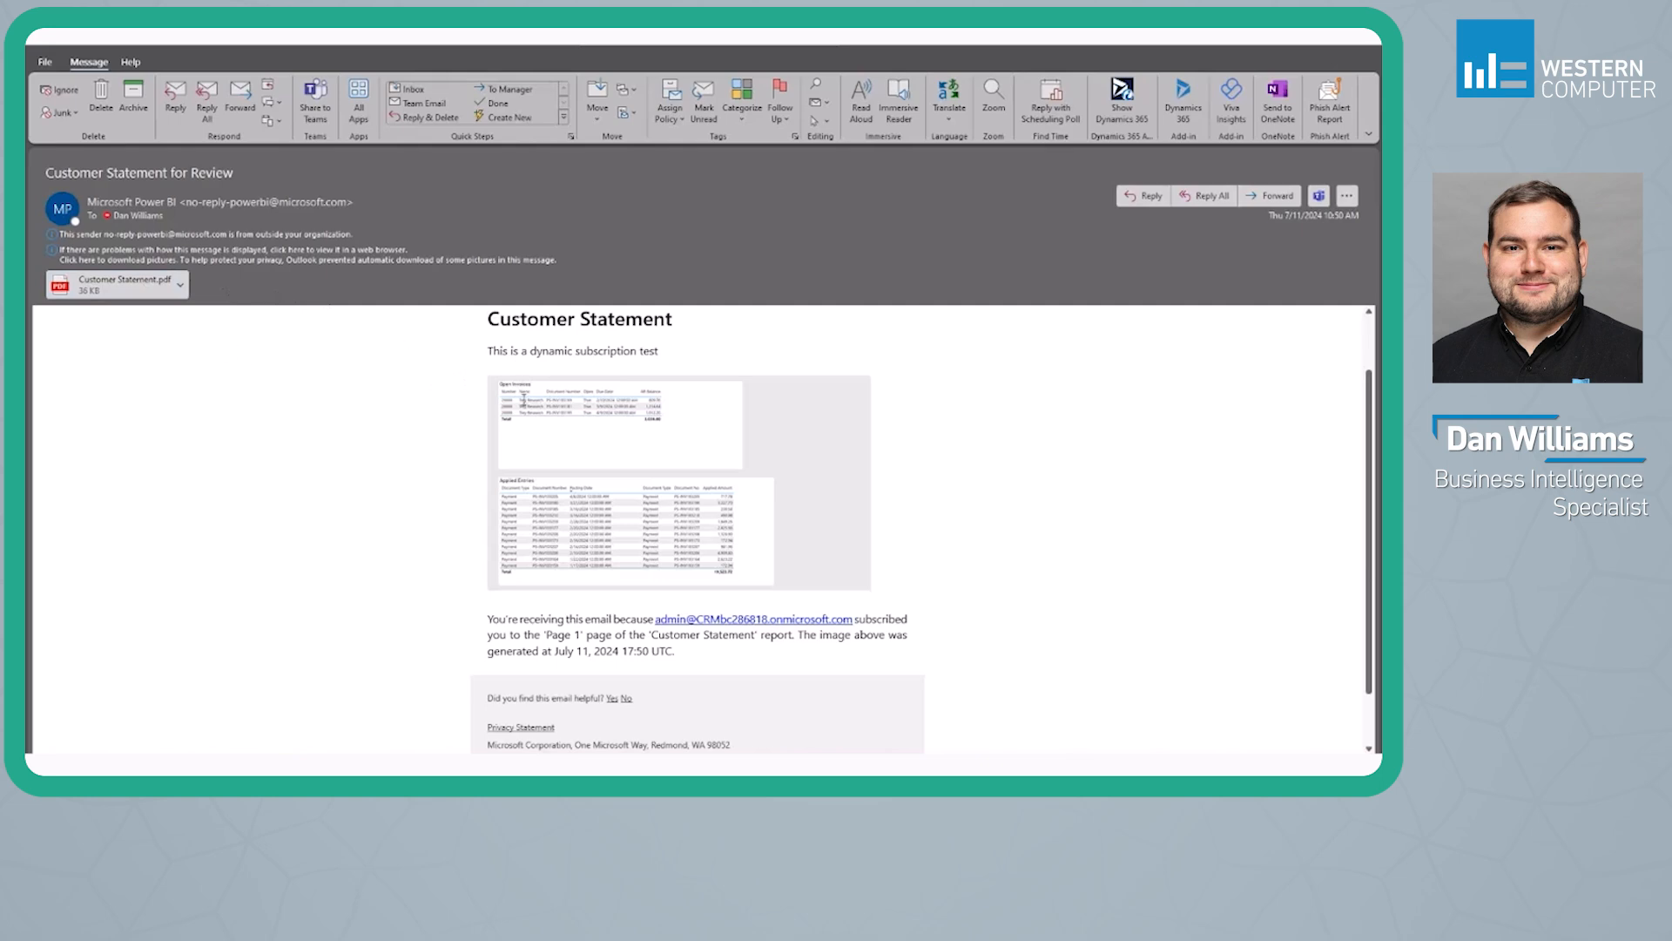
# Switch to Outlook, review the Customer Statement for Review email, and preview its Customer Statement.pdf attachment
pyautogui.scroll(-1, 523, 398)
pyautogui.scroll(2, 589, 462)
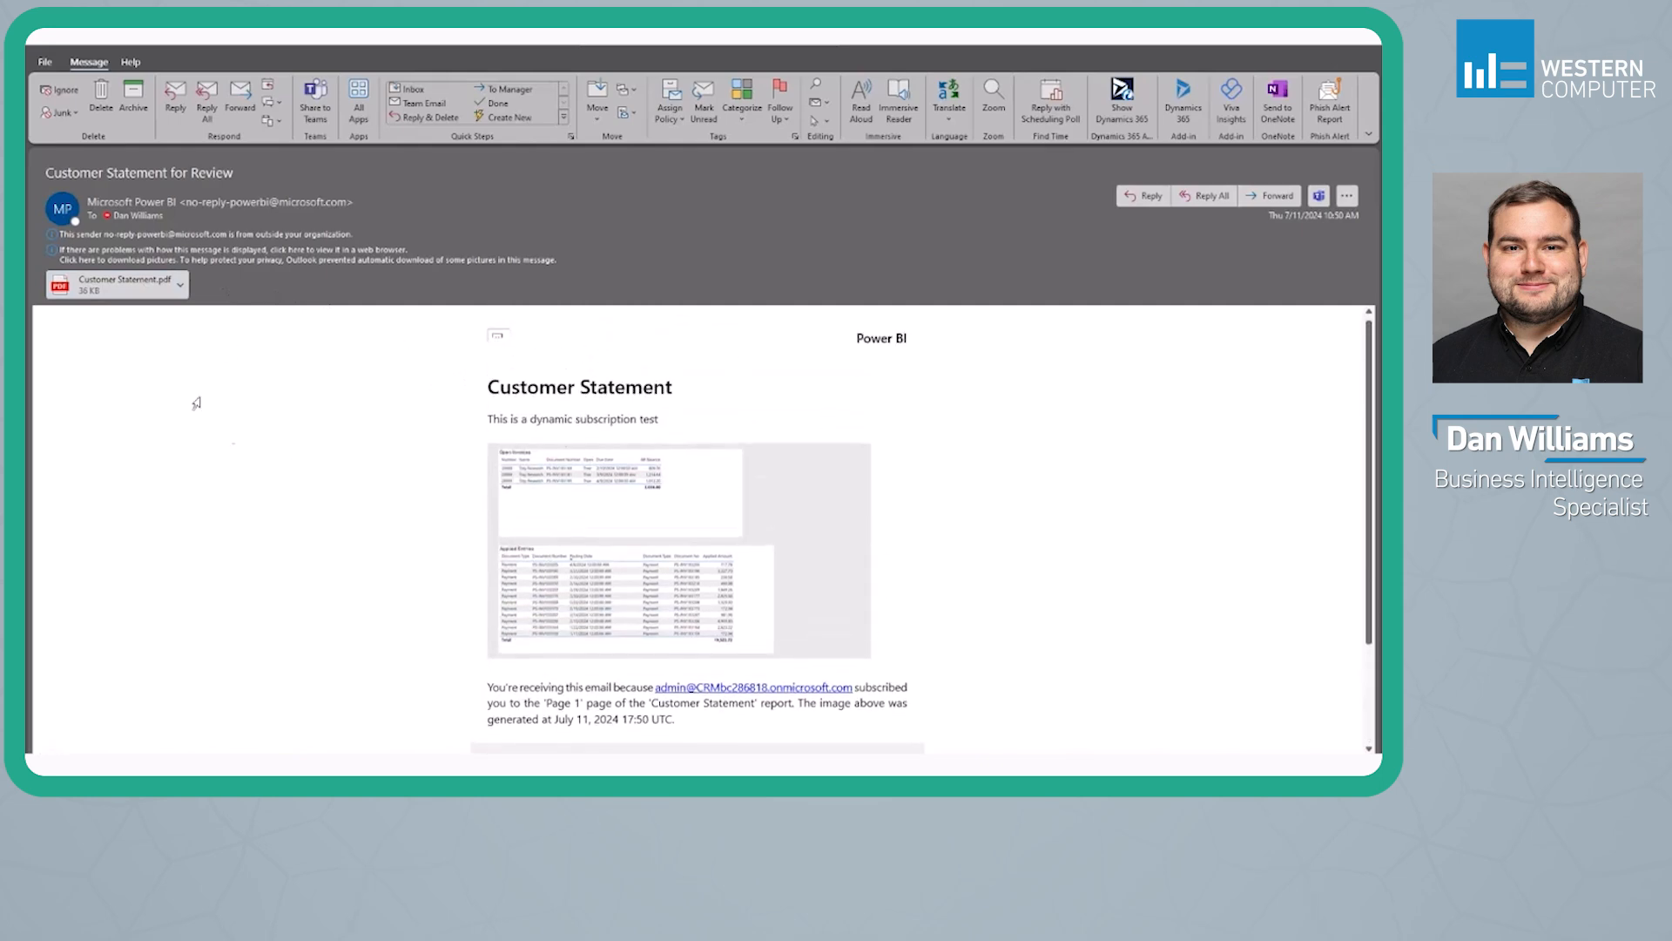
pyautogui.click(180, 284)
pyautogui.click(178, 311)
pyautogui.click(103, 286)
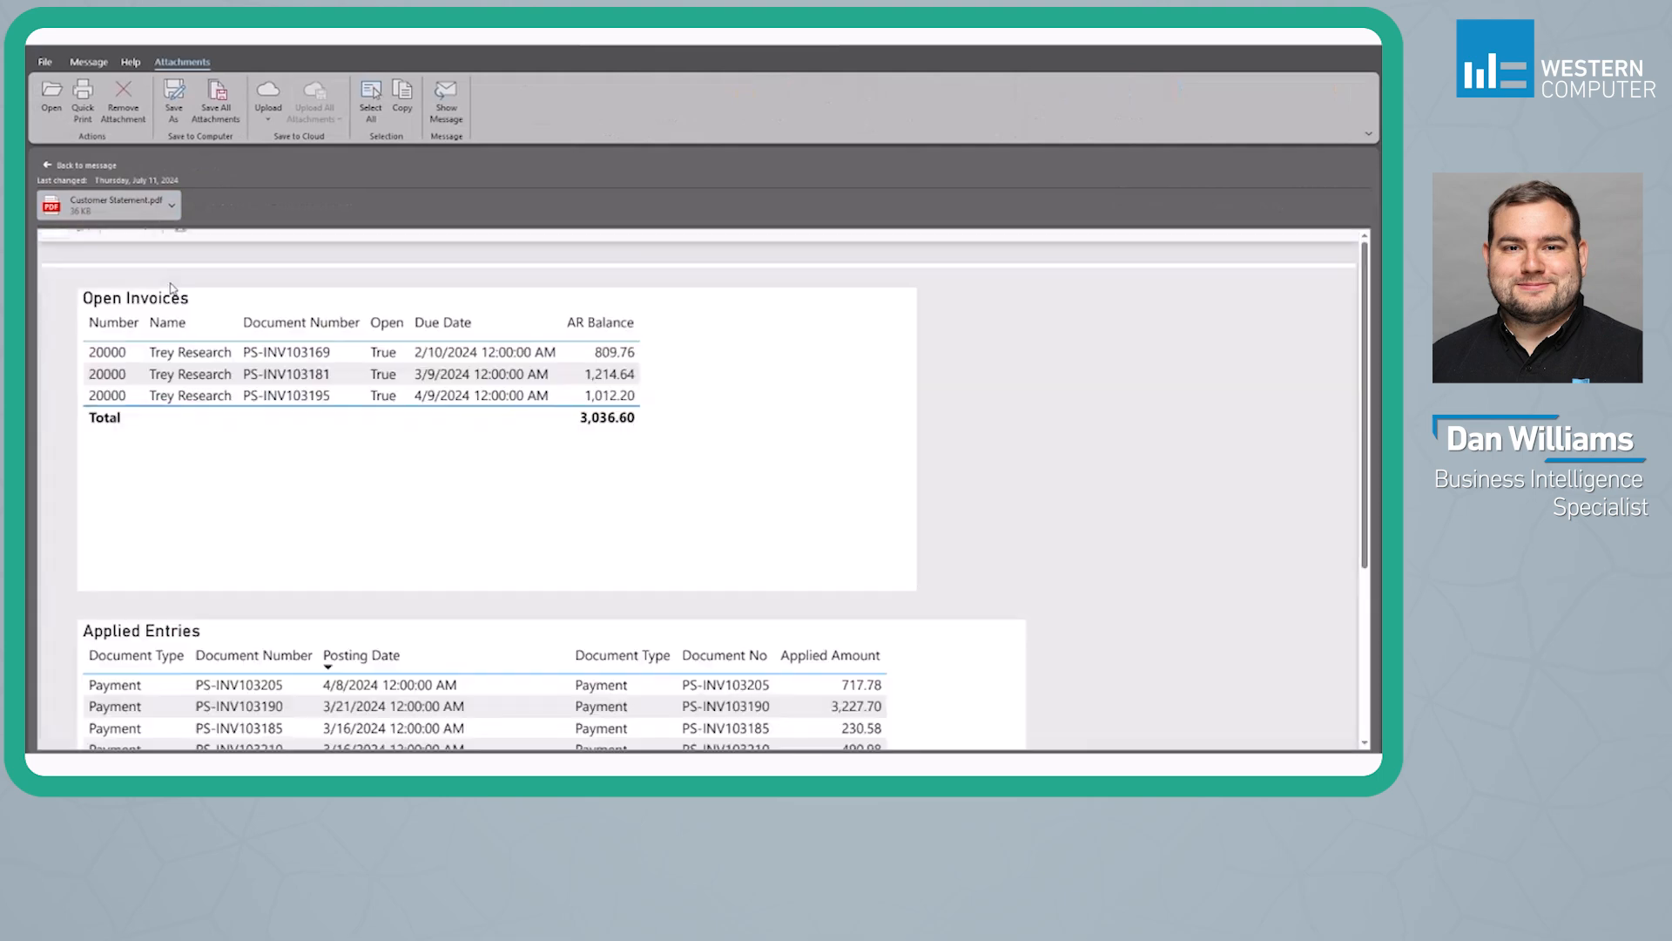